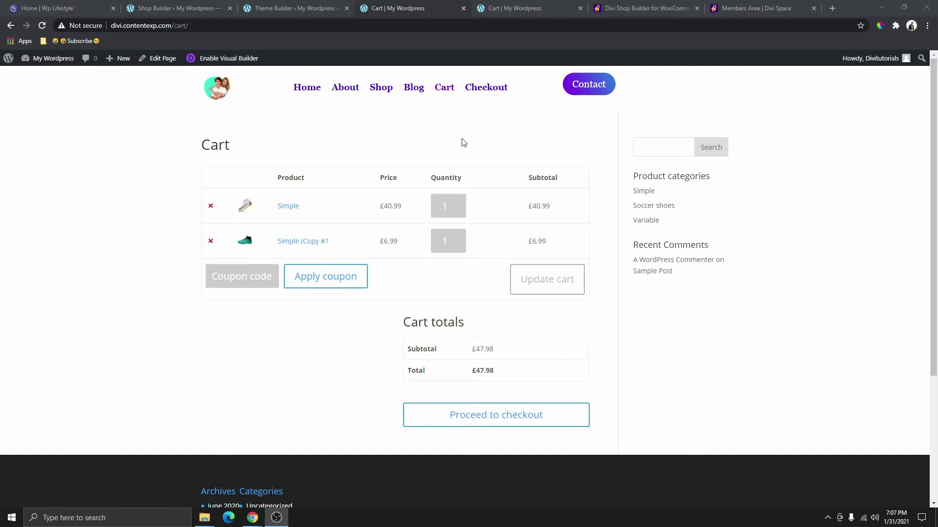
View the custom-designed cart page to compare it with the default WooCommerce cart.
{"action": "left_click", "coordinate": [523, 9]}
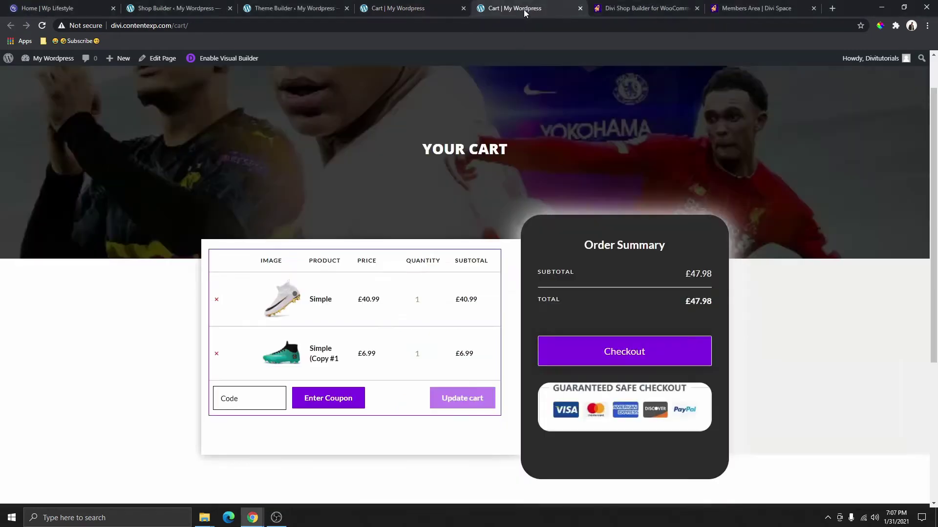
{"action": "scroll", "coordinate": [503, 153], "scroll_direction": "down", "scroll_amount": 1}
{"action": "scroll", "coordinate": [464, 196], "scroll_direction": "up", "scroll_amount": 1}
Review the pricing options on the Divi Shop Builder for WooCommerce product page.
{"action": "left_click", "coordinate": [630, 7]}
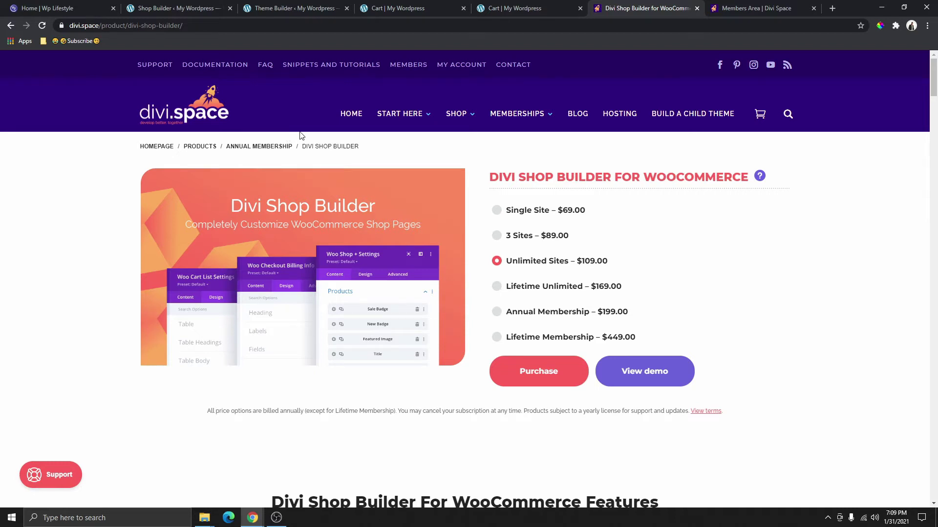
{"action": "scroll", "coordinate": [600, 222], "scroll_direction": "down", "scroll_amount": 1}
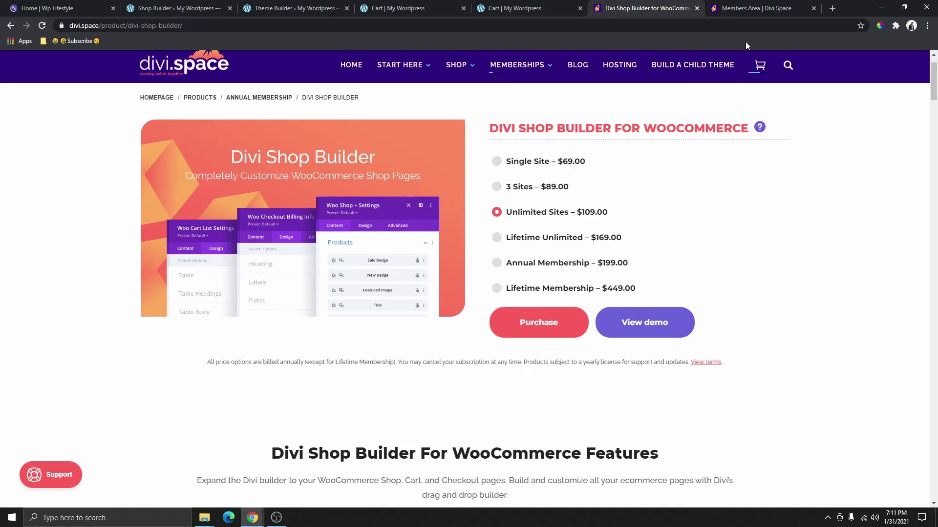
Examine the Divi plugins, WordPress and WooCommerce plugins, and child themes offered in the Divi Space members area.
{"action": "left_click", "coordinate": [746, 8]}
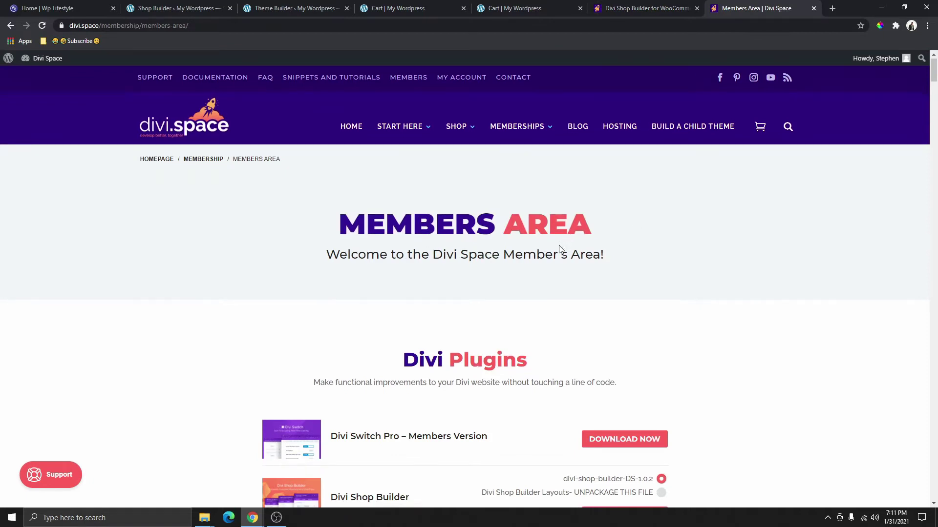
{"action": "scroll", "coordinate": [559, 246], "scroll_direction": "down", "scroll_amount": 3}
{"action": "scroll", "coordinate": [563, 269], "scroll_direction": "down", "scroll_amount": 3}
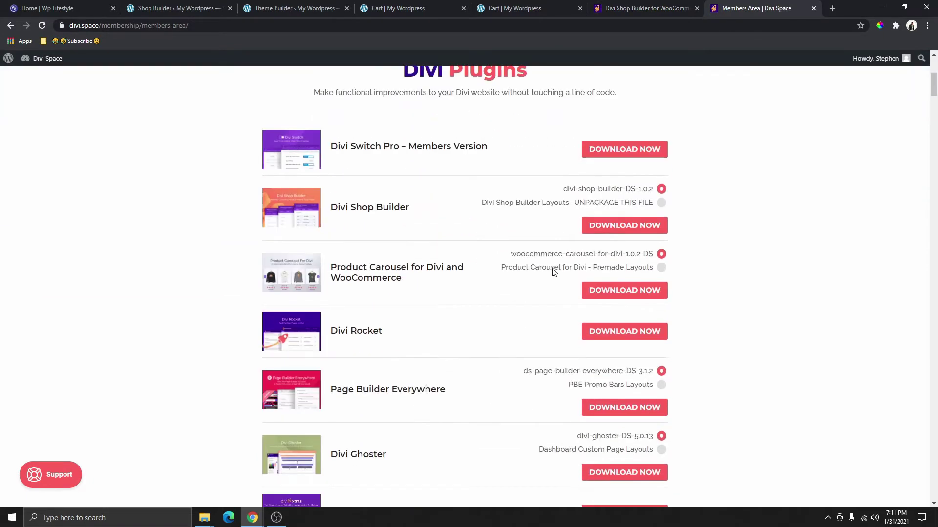
{"action": "left_click_drag", "start_coordinate": [331, 209], "coordinate": [413, 211]}
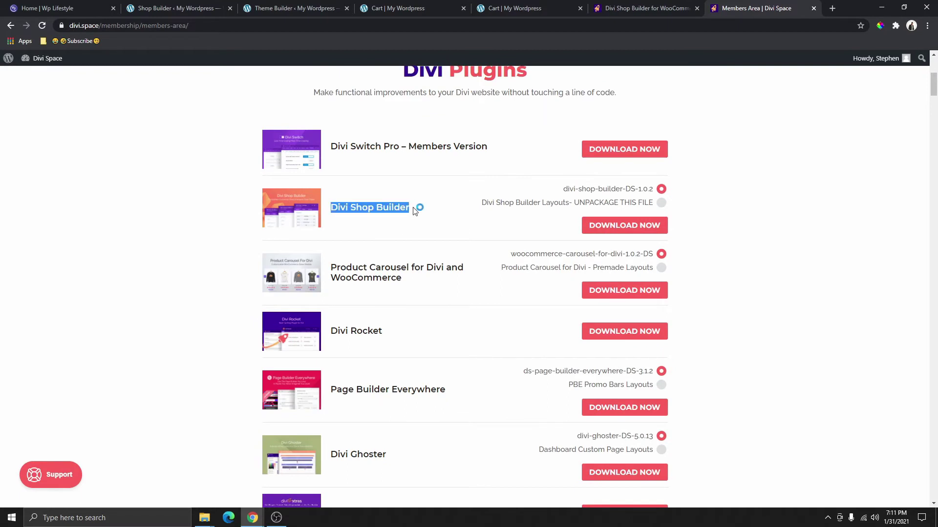
{"action": "scroll", "coordinate": [427, 236], "scroll_direction": "down", "scroll_amount": 2}
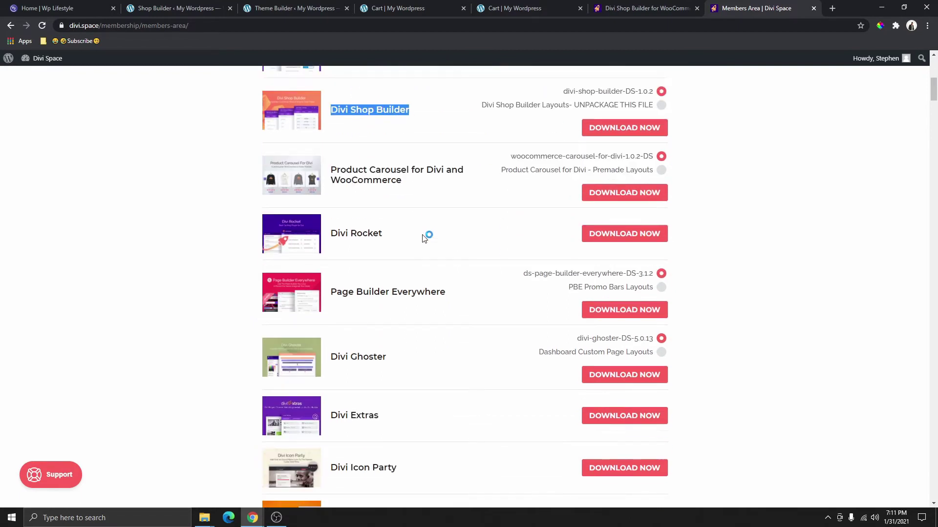
{"action": "triple_click", "coordinate": [332, 238]}
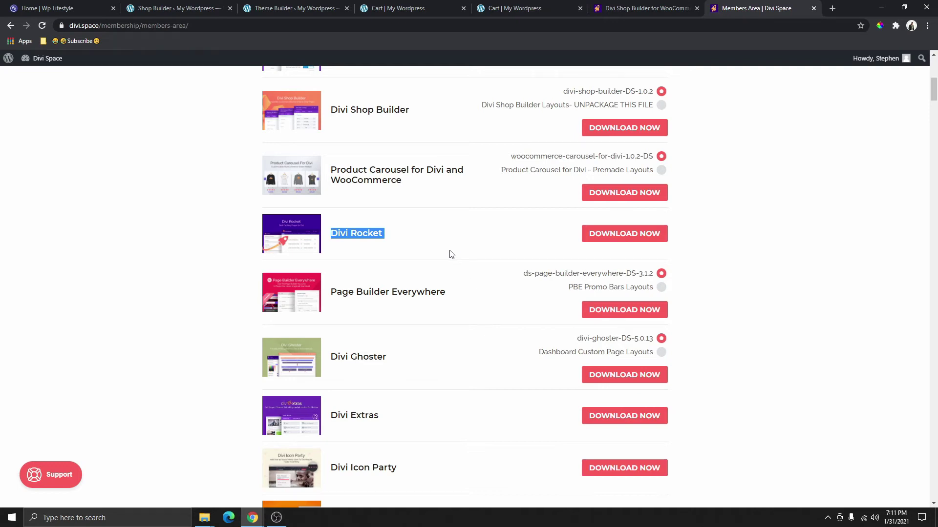
{"action": "scroll", "coordinate": [440, 261], "scroll_direction": "down", "scroll_amount": 20}
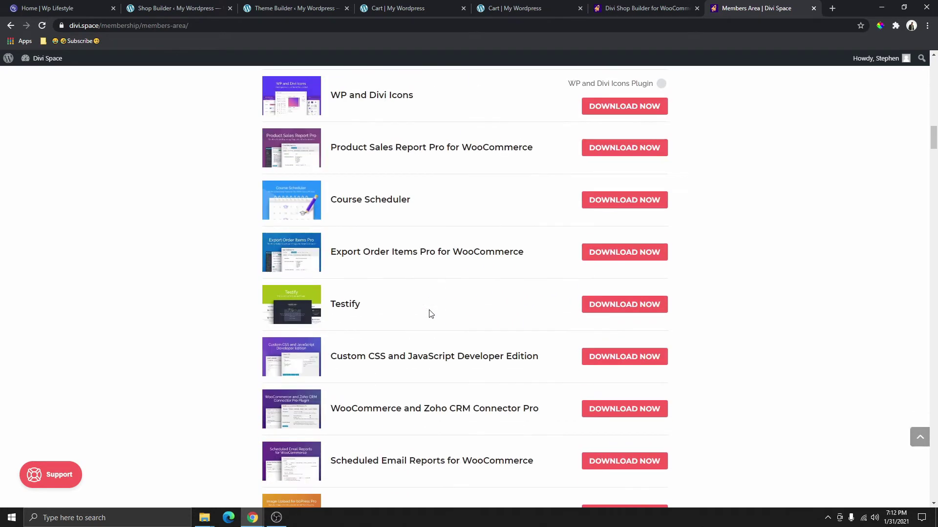
{"action": "scroll", "coordinate": [430, 314], "scroll_direction": "up", "scroll_amount": 4}
{"action": "scroll", "coordinate": [594, 206], "scroll_direction": "down", "scroll_amount": 15}
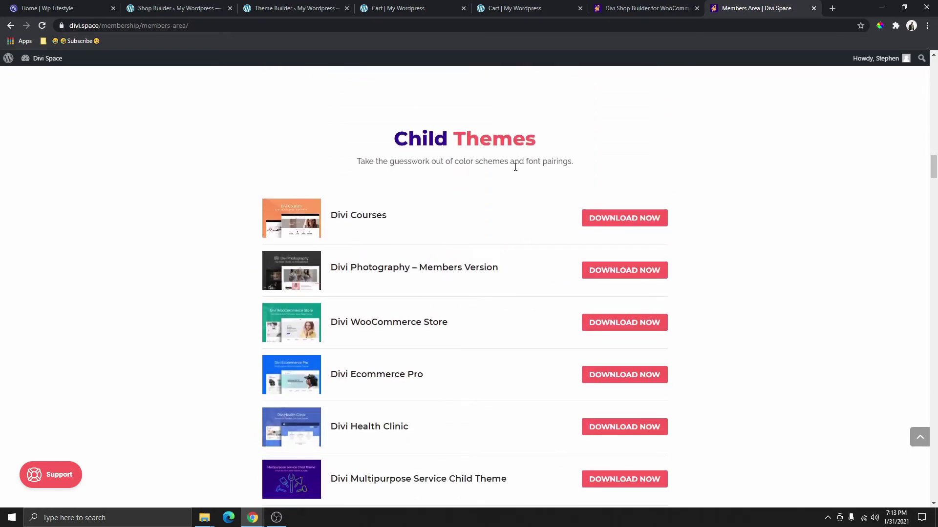
{"action": "scroll", "coordinate": [483, 213], "scroll_direction": "down", "scroll_amount": 9}
{"action": "scroll", "coordinate": [461, 260], "scroll_direction": "down", "scroll_amount": 20}
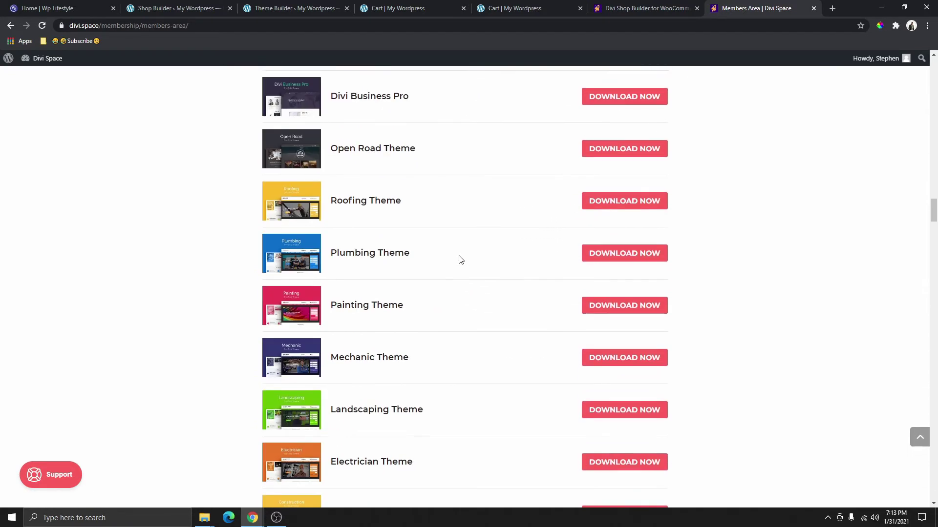
{"action": "scroll", "coordinate": [471, 296], "scroll_direction": "up", "scroll_amount": 20}
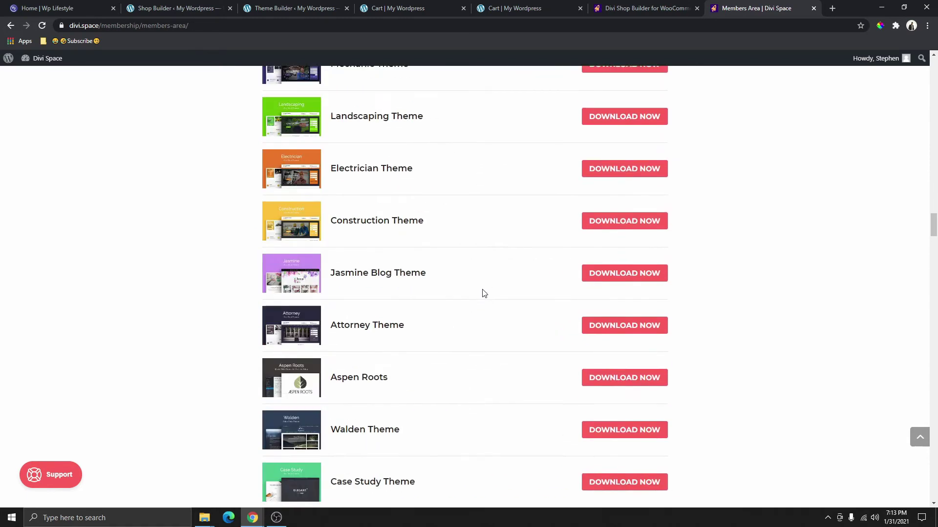
{"action": "scroll", "coordinate": [479, 289], "scroll_direction": "up", "scroll_amount": 10}
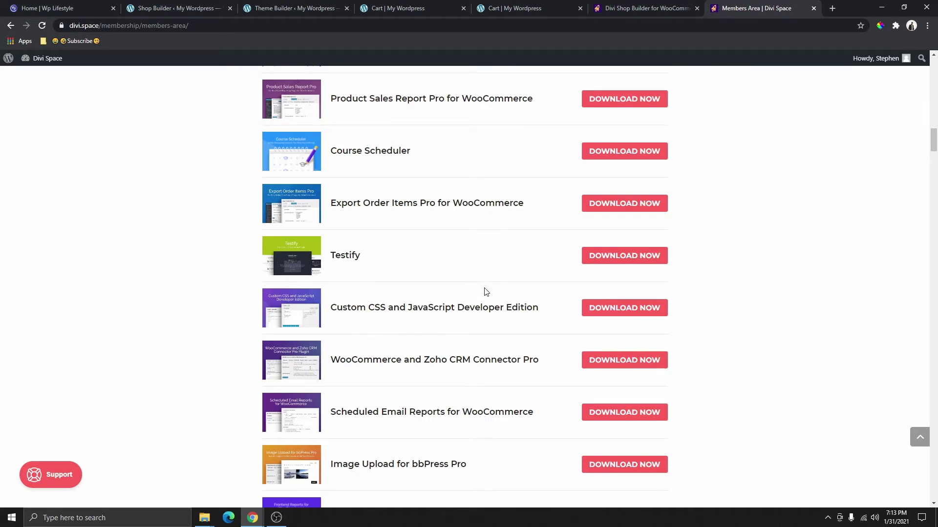
{"action": "scroll", "coordinate": [462, 323], "scroll_direction": "up", "scroll_amount": 5}
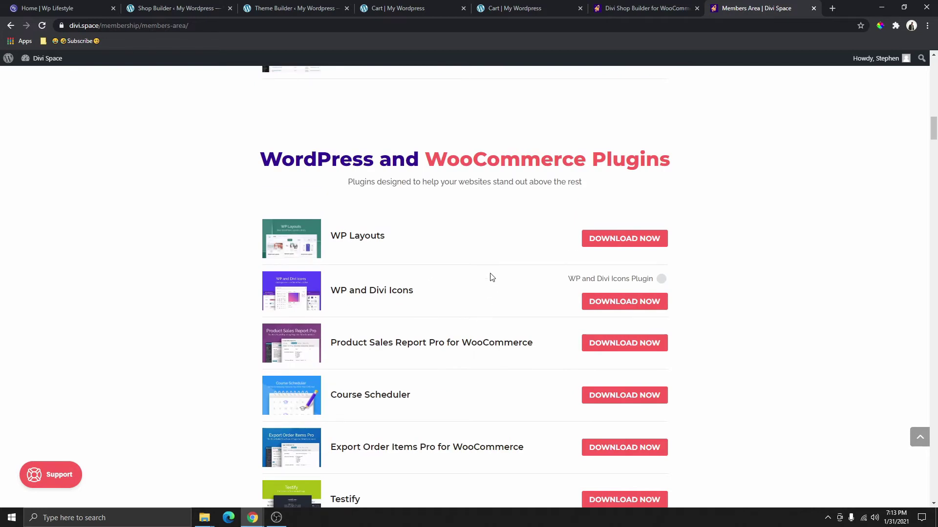
Recheck the membership prices and download the divi-shop-builder-DS-1.0.2 plugin zip from the members area.
{"action": "key", "text": "ctrl+shift+Tab"}
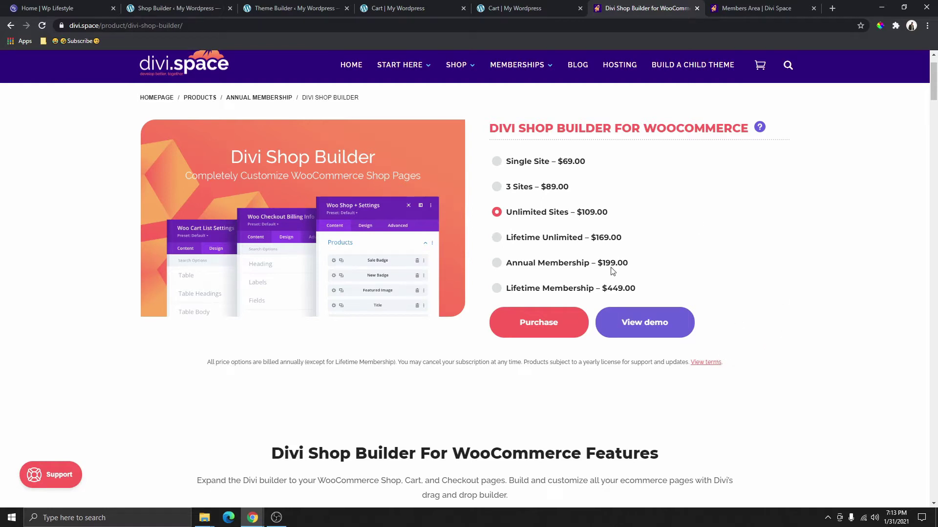
{"action": "left_click", "coordinate": [764, 9]}
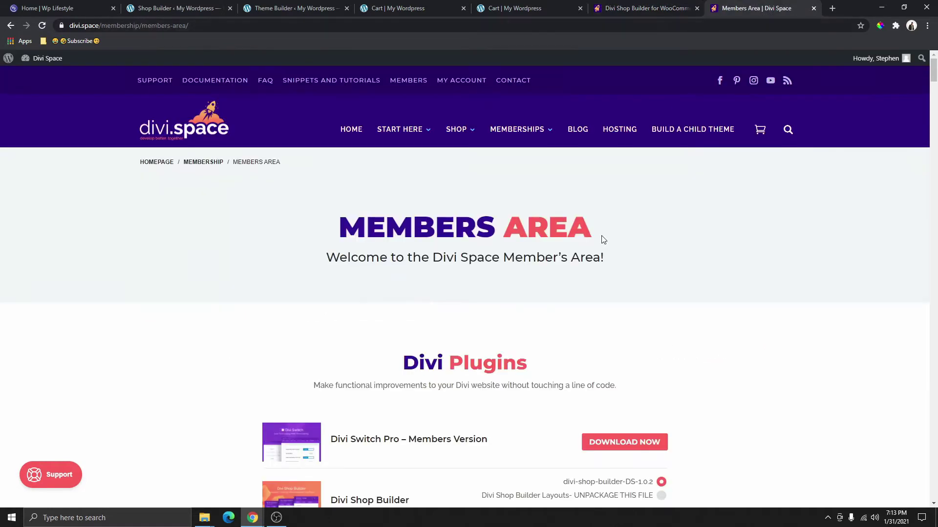
{"action": "scroll", "coordinate": [541, 320], "scroll_direction": "down", "scroll_amount": 7}
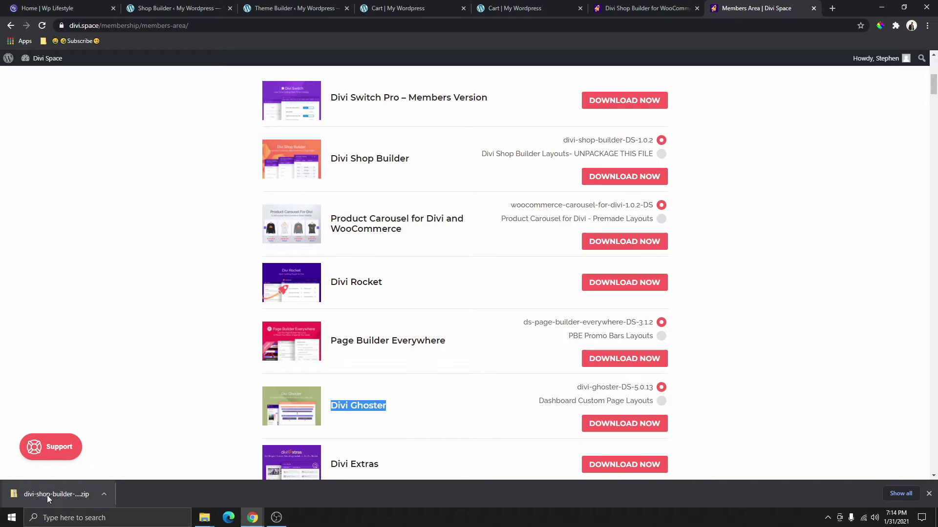
Choose the downloaded Divi Shop Builder 1.0.2 zip as the file for a plugin upload in the WordPress dashboard.
{"action": "key", "text": "ctrl+2"}
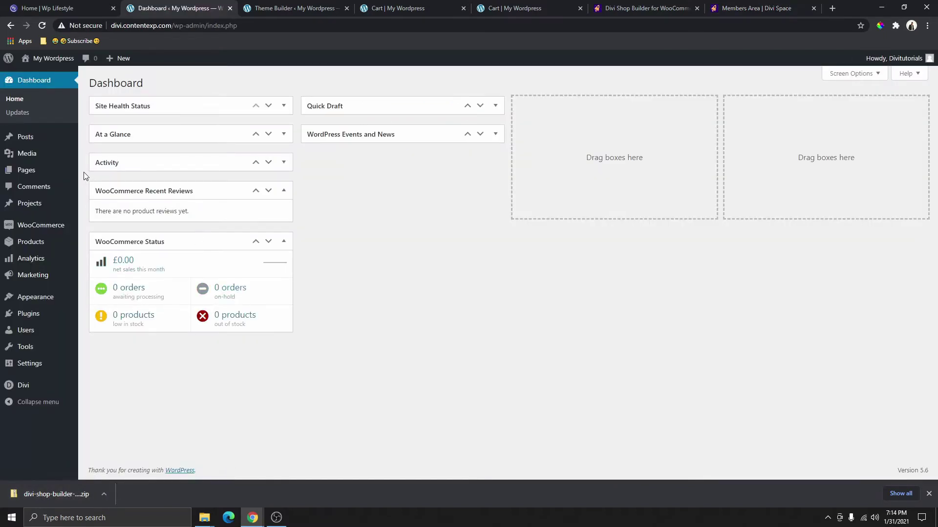
{"action": "left_click", "coordinate": [43, 318]}
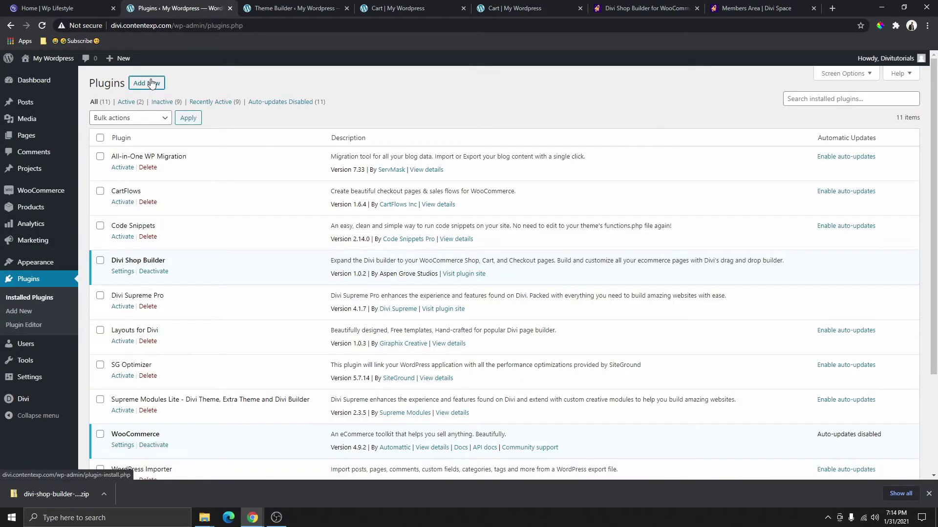
{"action": "left_click", "coordinate": [152, 84]}
{"action": "left_click", "coordinate": [186, 85]}
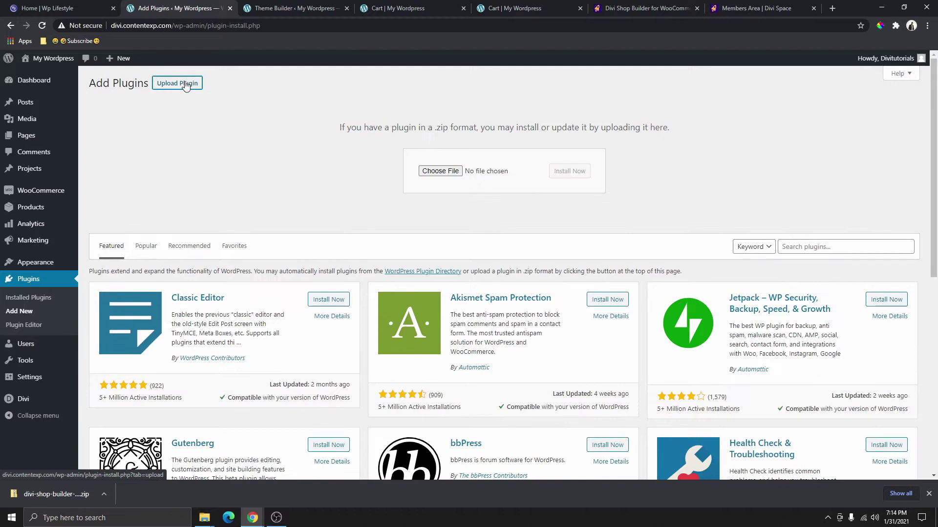
{"action": "left_click_drag", "start_coordinate": [63, 493], "coordinate": [441, 171]}
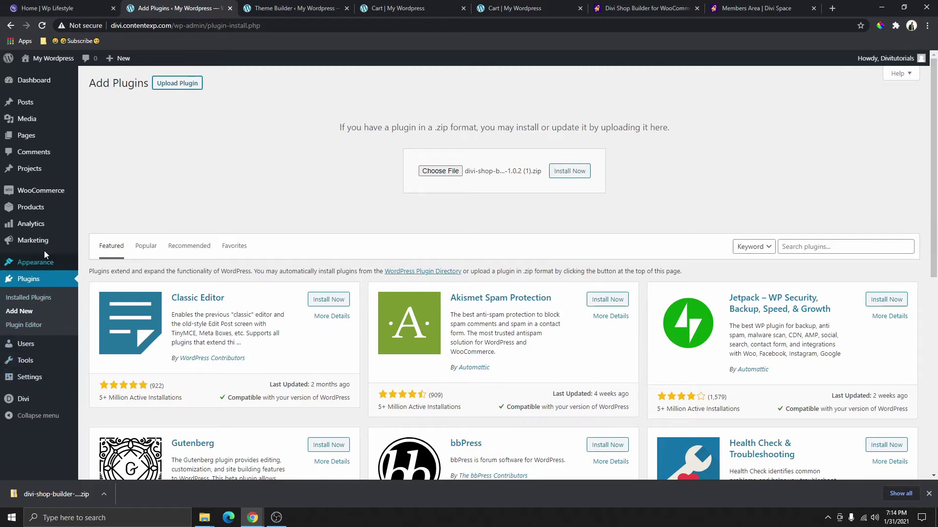
Check the Divi Shop Builder entry in the list of installed plugins.
{"action": "left_click", "coordinate": [30, 301]}
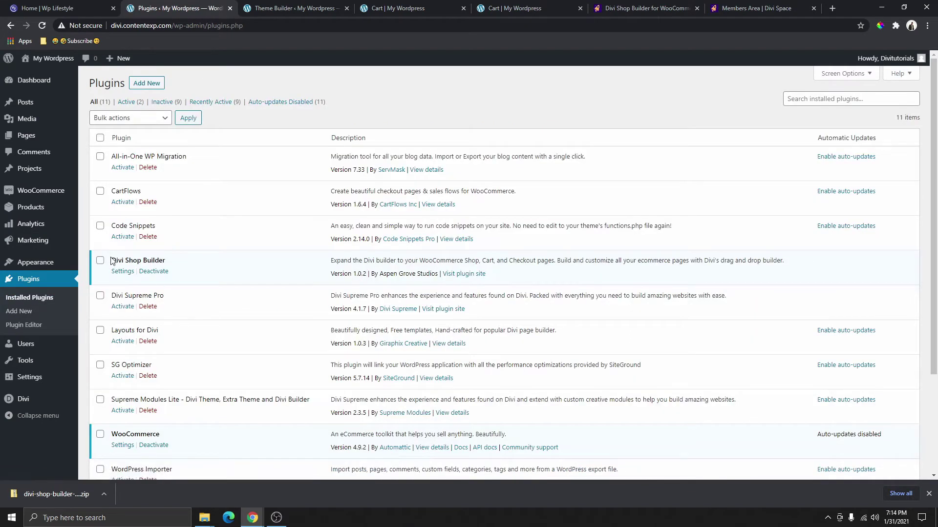
{"action": "left_click_drag", "start_coordinate": [112, 261], "coordinate": [172, 266]}
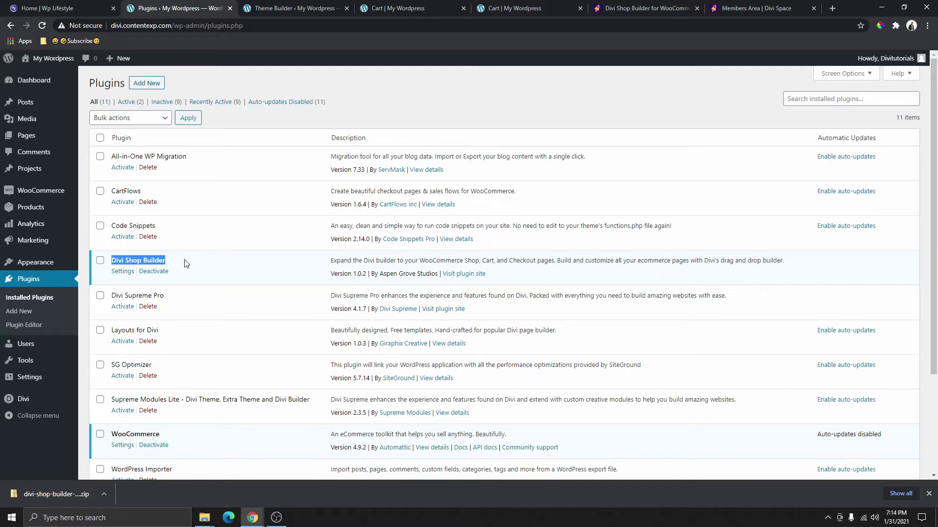
{"action": "scroll", "coordinate": [181, 268], "scroll_direction": "down", "scroll_amount": 1}
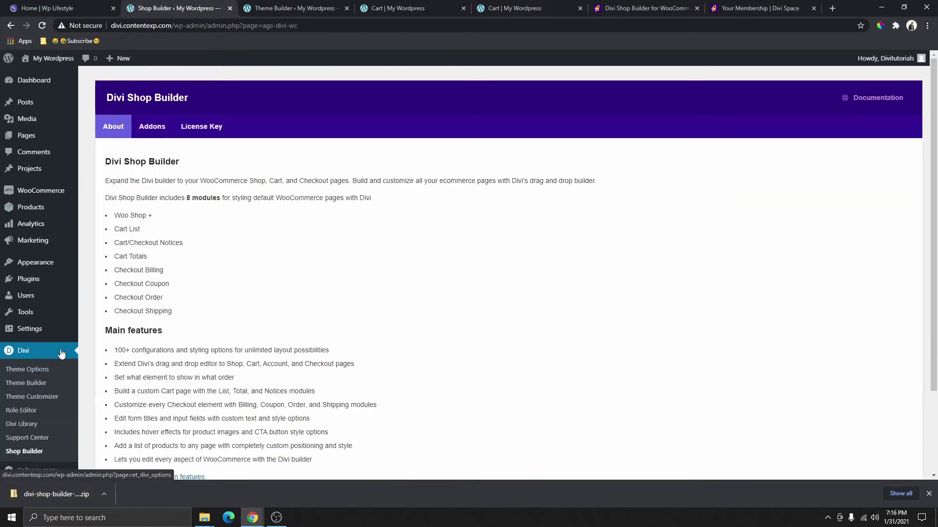
Inspect the license key settings of Divi Shop Builder and view the membership details page on Divi Space.
{"action": "scroll", "coordinate": [44, 381], "scroll_direction": "down", "scroll_amount": 3}
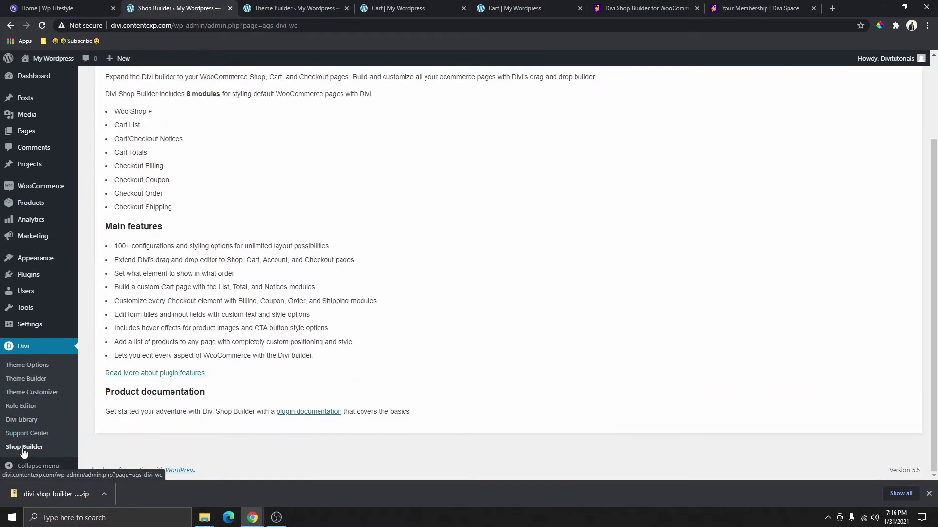
{"action": "left_click", "coordinate": [24, 452]}
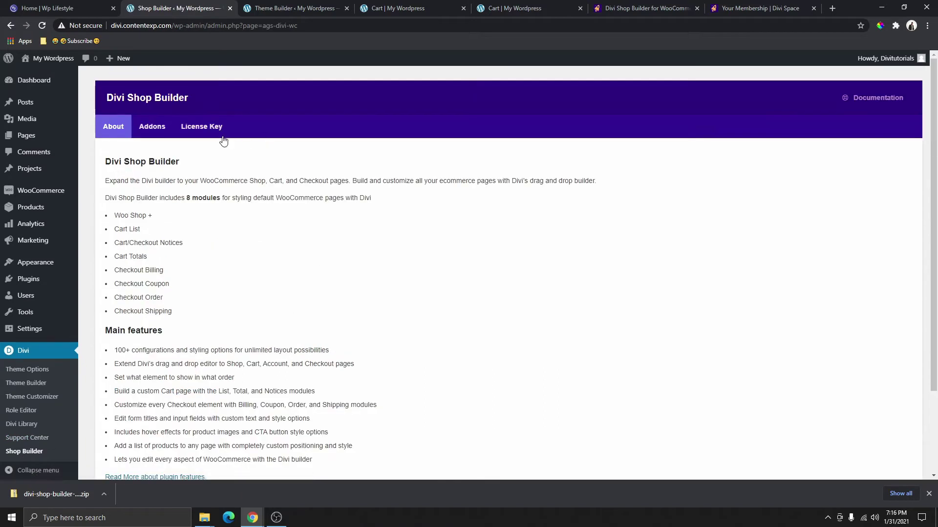
{"action": "left_click", "coordinate": [209, 127]}
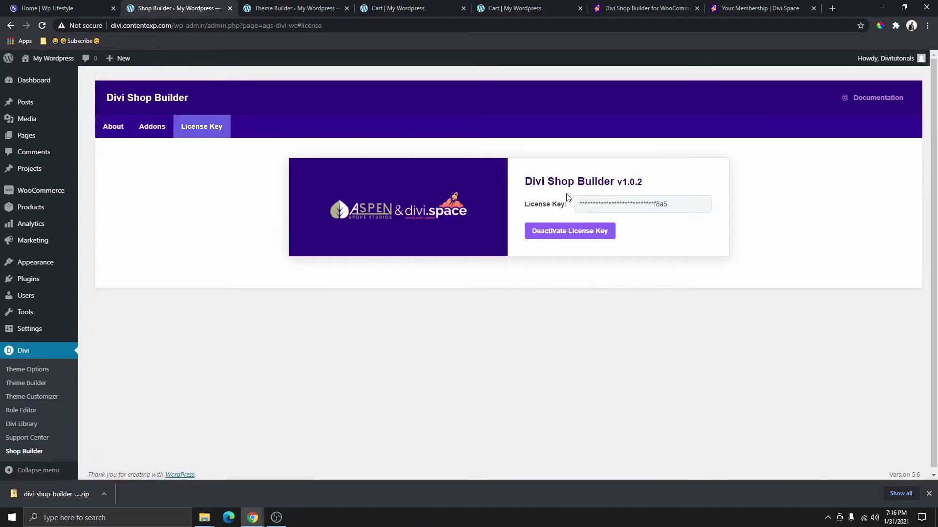
{"action": "left_click_drag", "start_coordinate": [578, 202], "coordinate": [669, 202]}
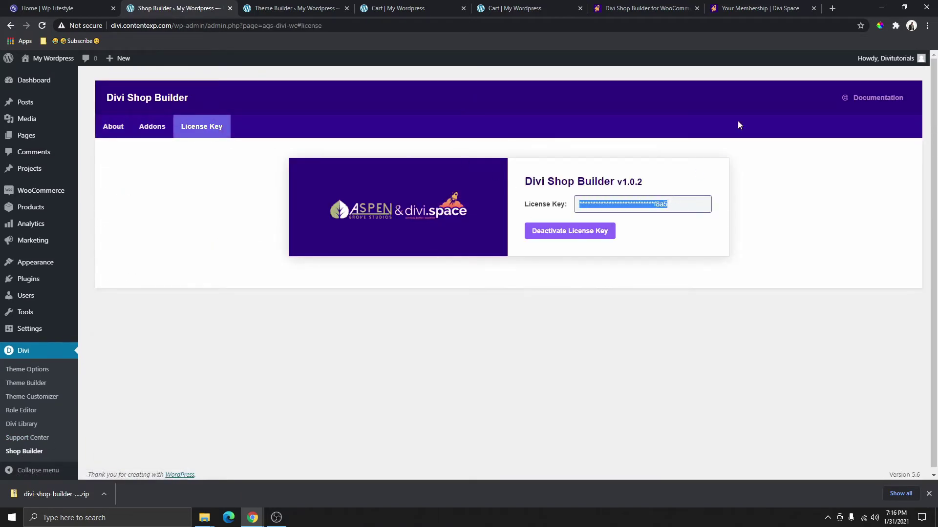
{"action": "left_click", "coordinate": [756, 9]}
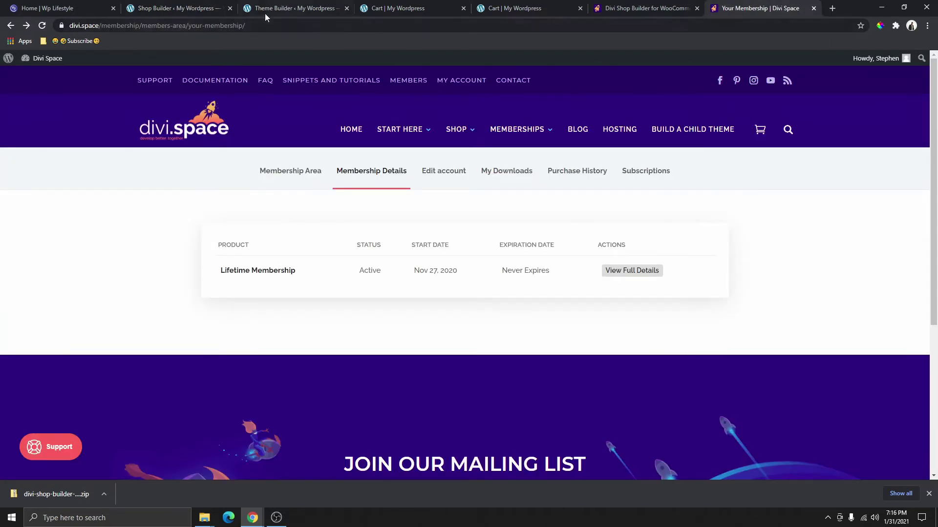
Locate the Cart template in the Divi Theme Builder and reload the live cart page to check its design.
{"action": "left_click", "coordinate": [200, 9]}
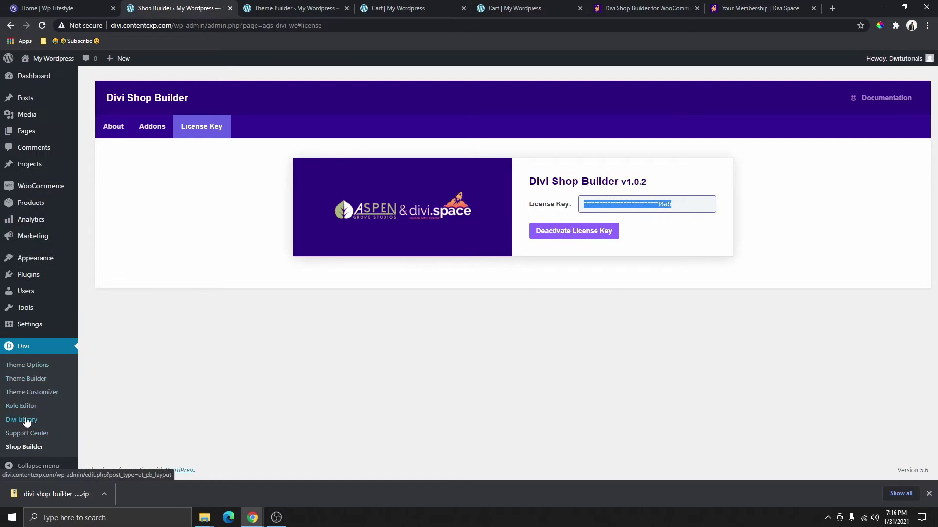
{"action": "left_click", "coordinate": [27, 379]}
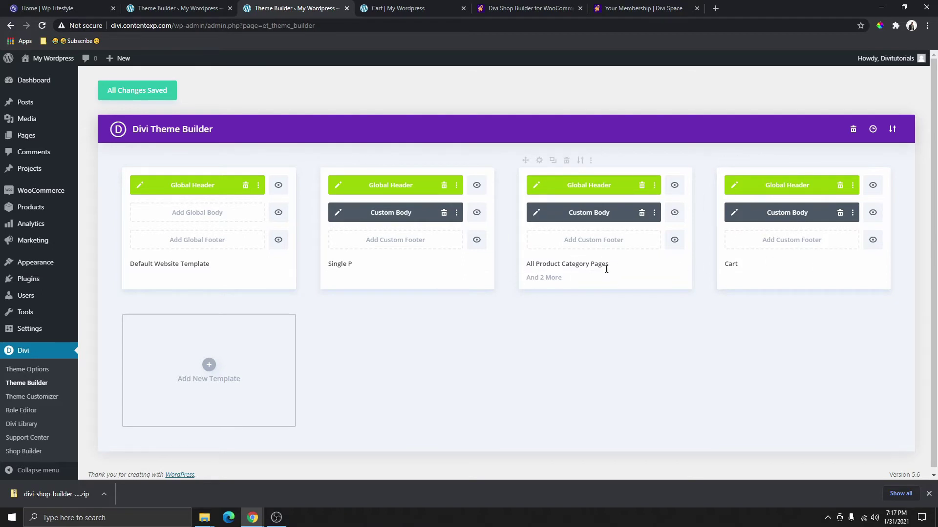
{"action": "double_click", "coordinate": [723, 267]}
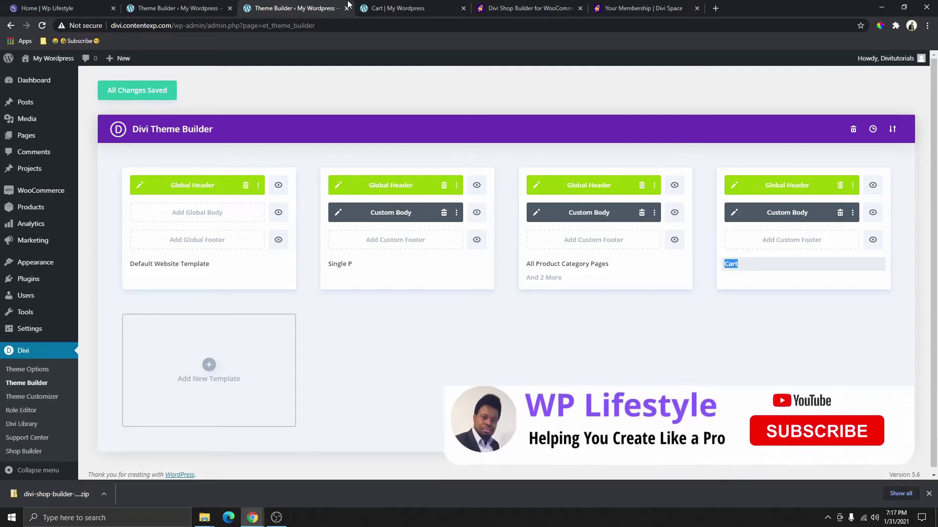
{"action": "left_click", "coordinate": [415, 8]}
{"action": "left_click", "coordinate": [42, 26]}
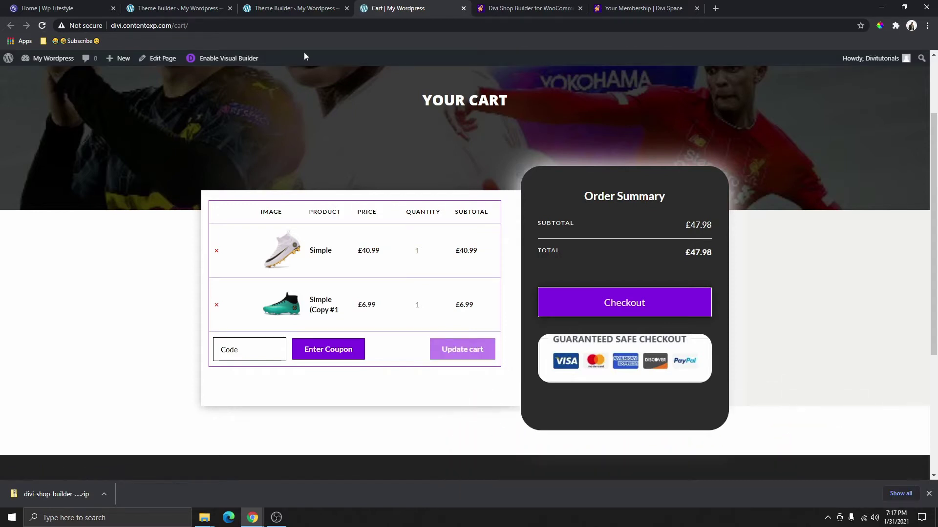
Open the Cart template's settings in the Theme Builder and check its WooCommerce page assignment.
{"action": "left_click", "coordinate": [286, 9]}
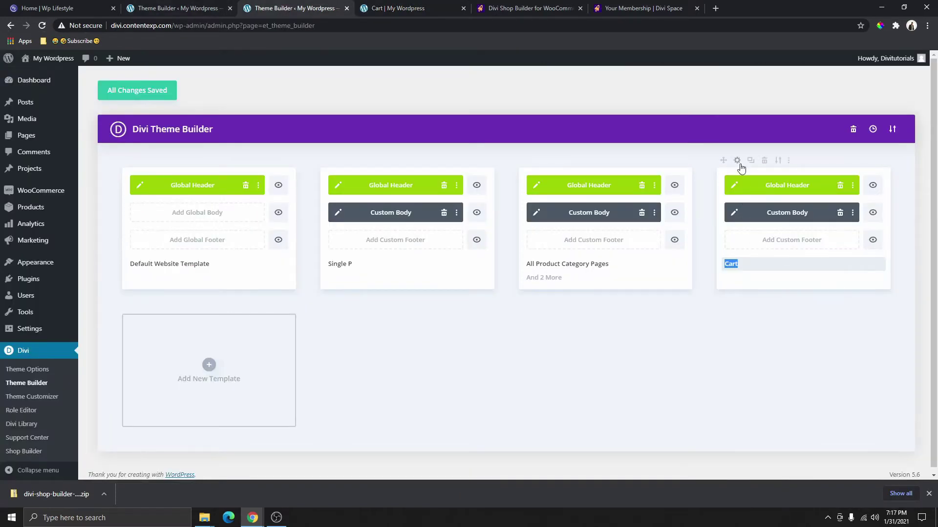
{"action": "left_click", "coordinate": [740, 165]}
{"action": "scroll", "coordinate": [761, 220], "scroll_direction": "down", "scroll_amount": 10}
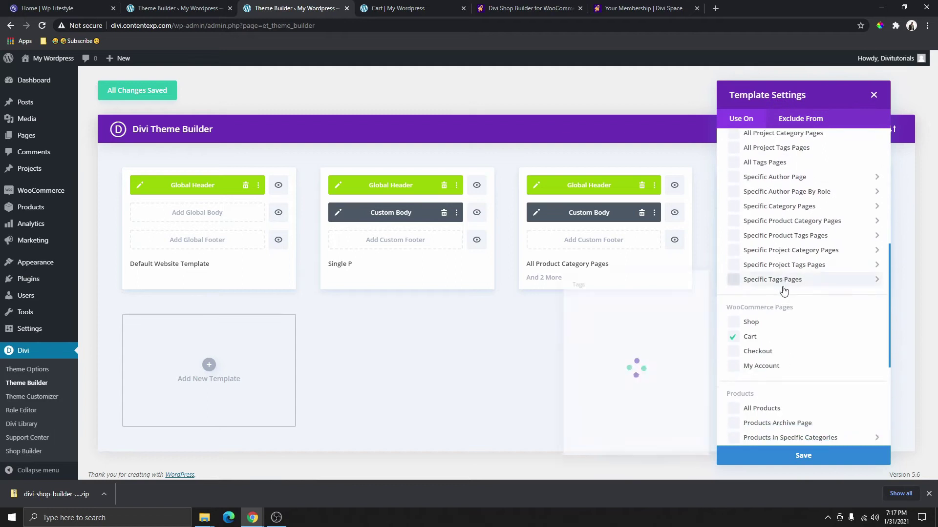
Remove the WooCommerce Cart page assignment from the existing cart template and save the Theme Builder changes.
{"action": "left_click", "coordinate": [732, 294]}
{"action": "left_click", "coordinate": [733, 296]}
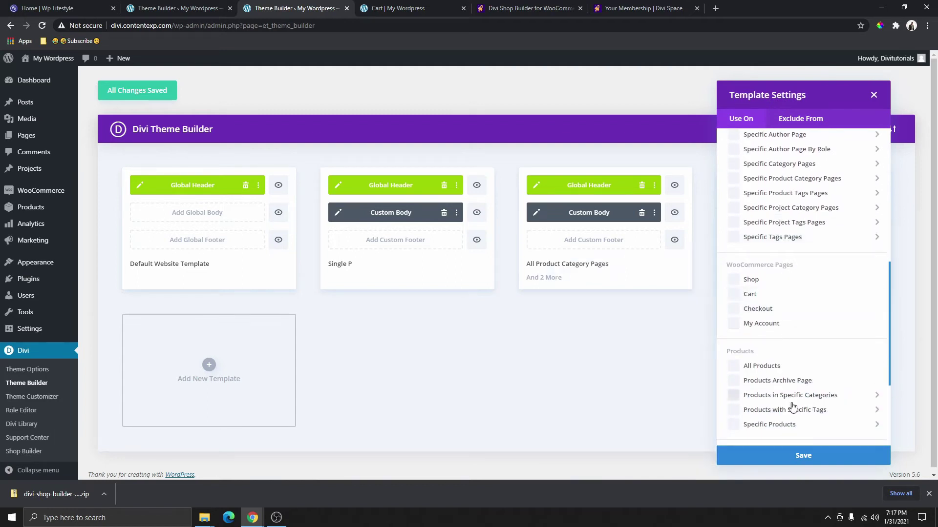
{"action": "left_click", "coordinate": [807, 456]}
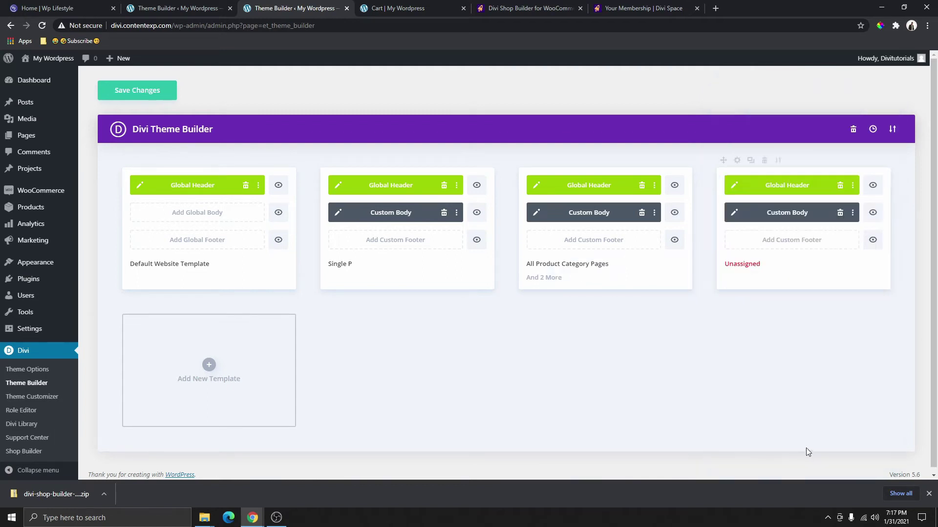
{"action": "left_click", "coordinate": [137, 94]}
Reload the live cart page to check its design without the custom template, and return to the Theme Builder.
{"action": "left_click", "coordinate": [403, 9]}
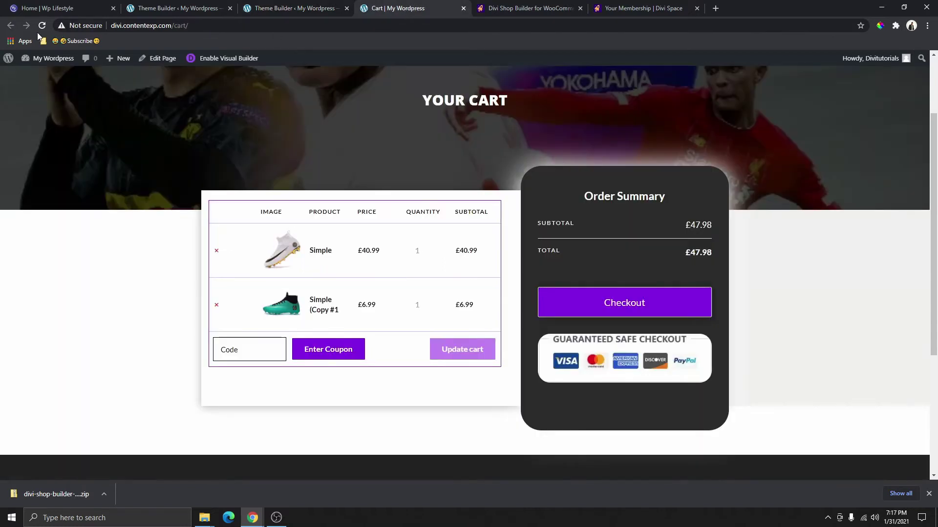
{"action": "left_click", "coordinate": [40, 28]}
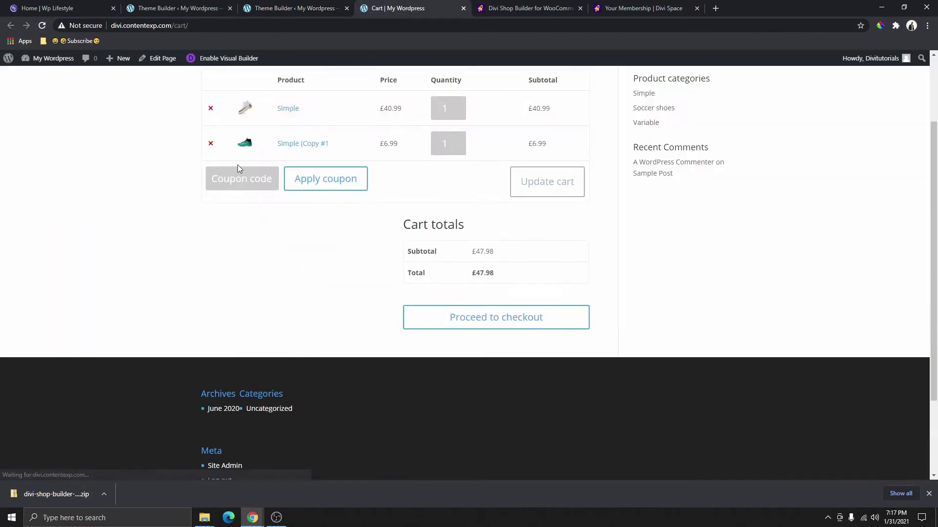
{"action": "key", "text": "ctrl+shift+Tab"}
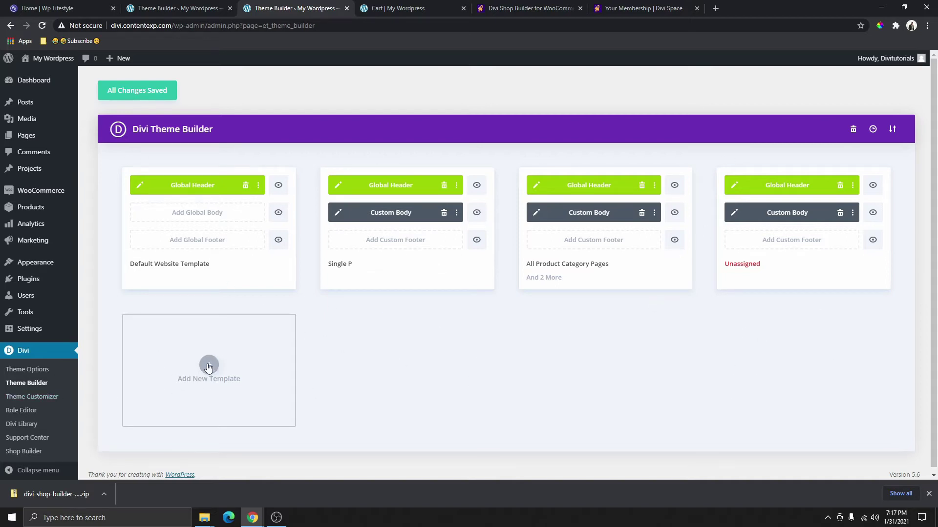
Create a new Theme Builder template assigned to the WooCommerce Cart page.
{"action": "left_click", "coordinate": [209, 365]}
{"action": "scroll", "coordinate": [162, 168], "scroll_direction": "down", "scroll_amount": 10}
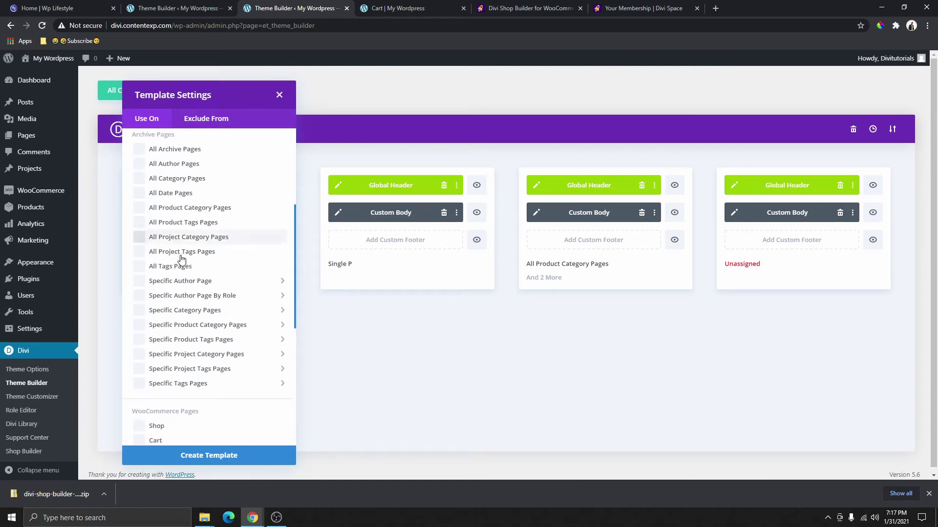
{"action": "scroll", "coordinate": [188, 305], "scroll_direction": "up", "scroll_amount": 2}
{"action": "left_click", "coordinate": [154, 238]}
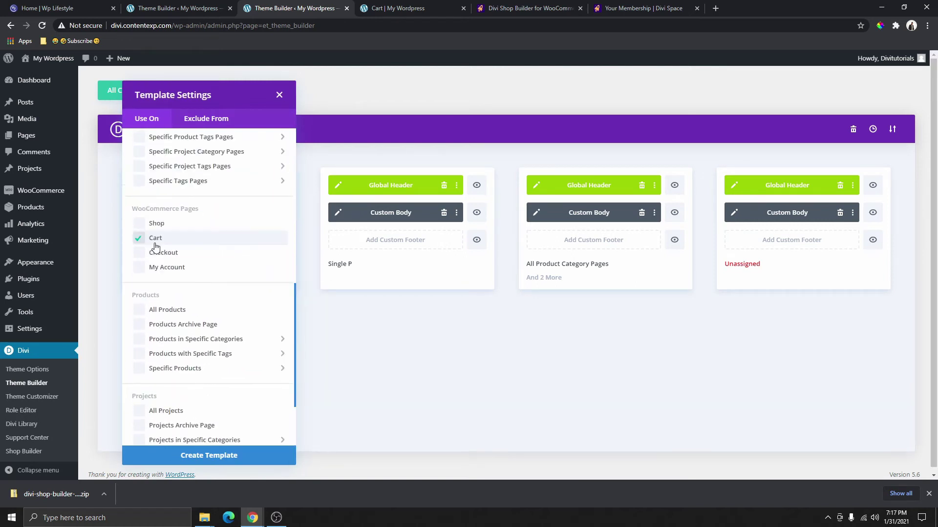
{"action": "left_click", "coordinate": [211, 457]}
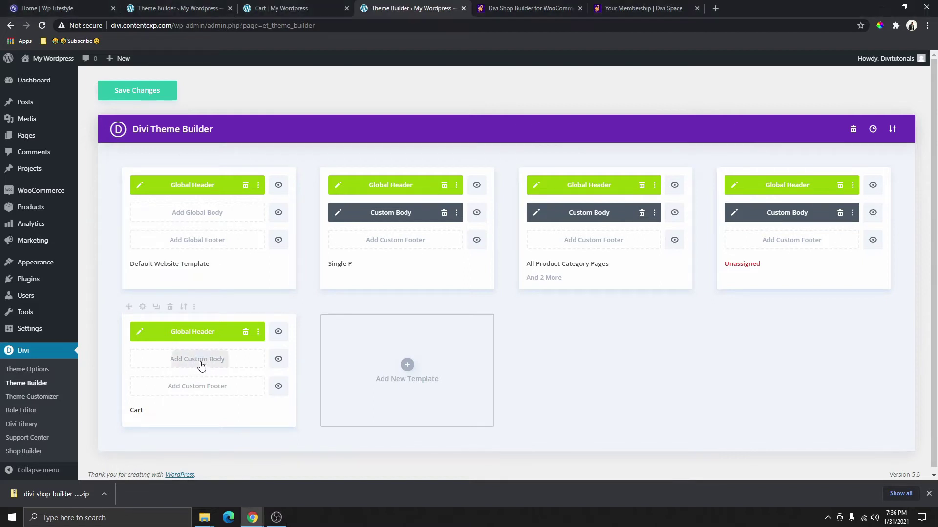
Start a custom body for the new Cart template from scratch and insert a single-column row.
{"action": "left_click", "coordinate": [199, 364]}
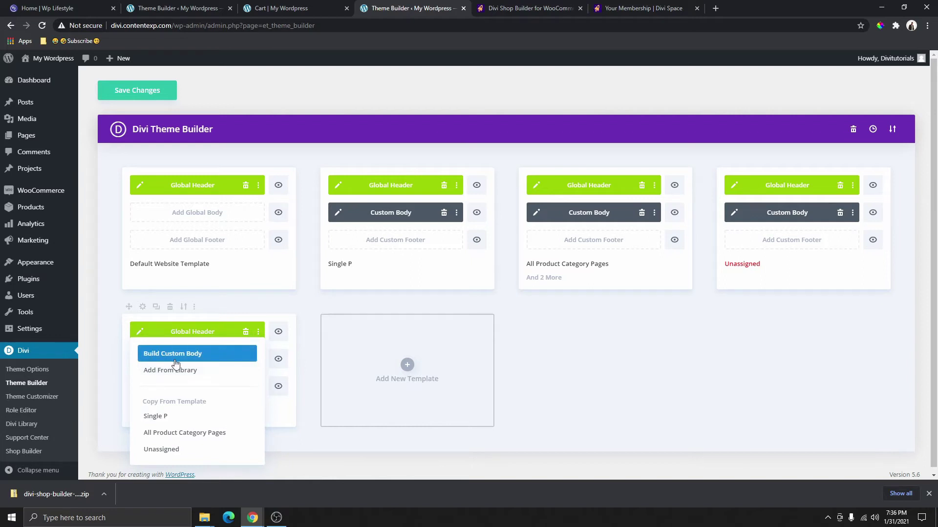
{"action": "left_click", "coordinate": [174, 358]}
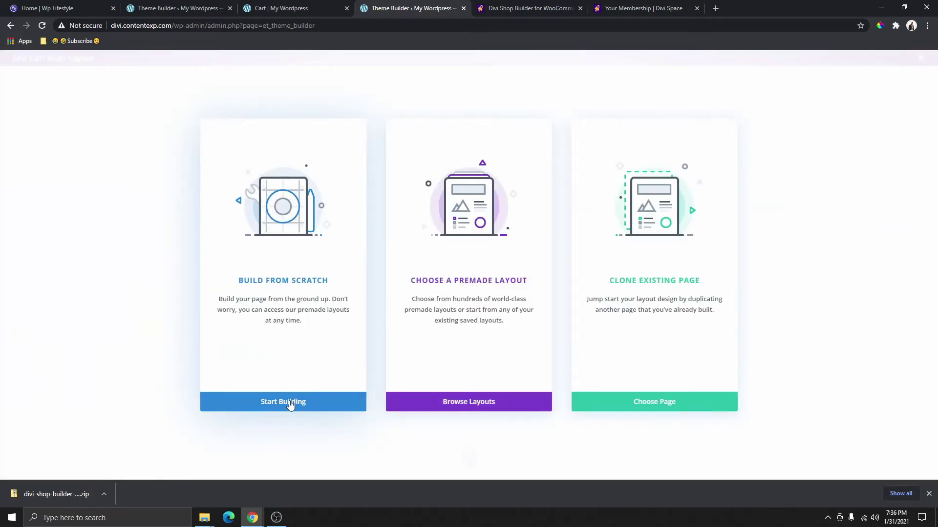
{"action": "left_click", "coordinate": [292, 403]}
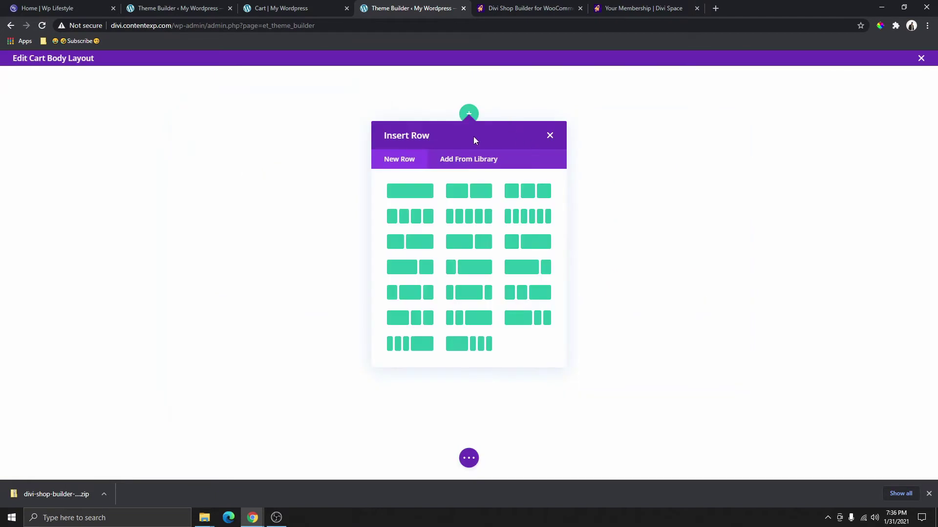
{"action": "left_click", "coordinate": [414, 191]}
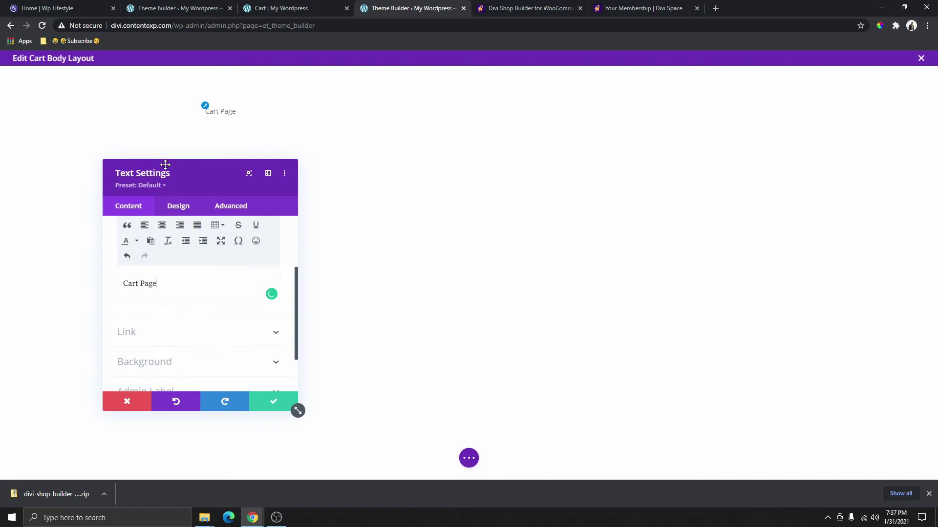
Set the "Cart Page" text module's font weight to Bold and its font style to uppercase.
{"action": "left_click_drag", "start_coordinate": [165, 164], "coordinate": [737, 101]}
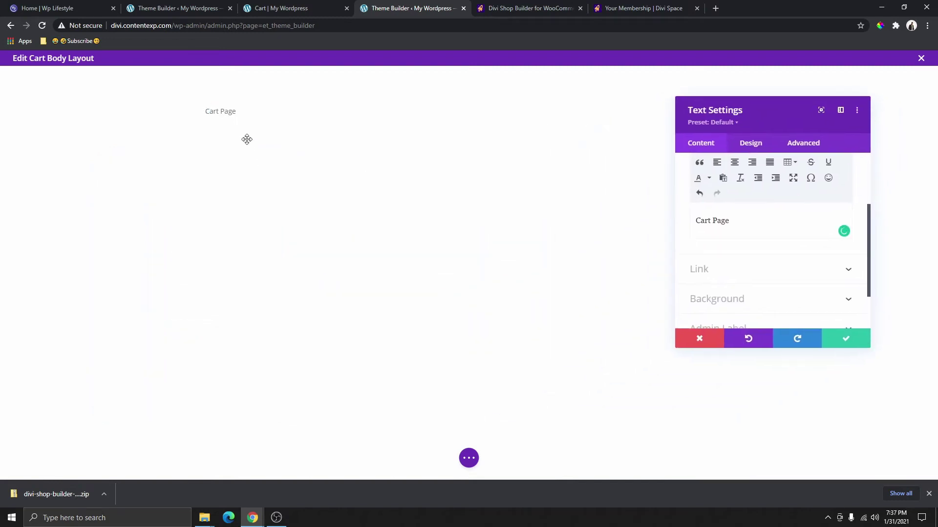
{"action": "left_click", "coordinate": [205, 106]}
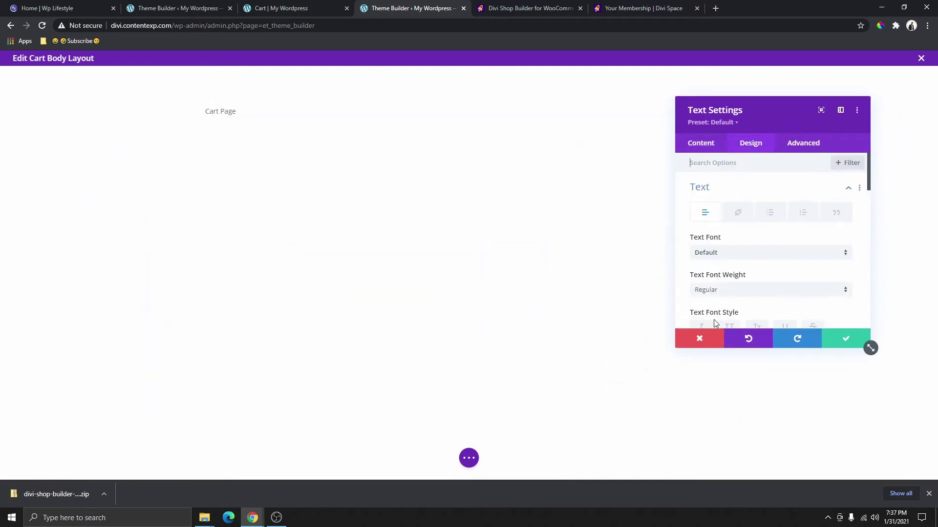
{"action": "left_click", "coordinate": [732, 252]}
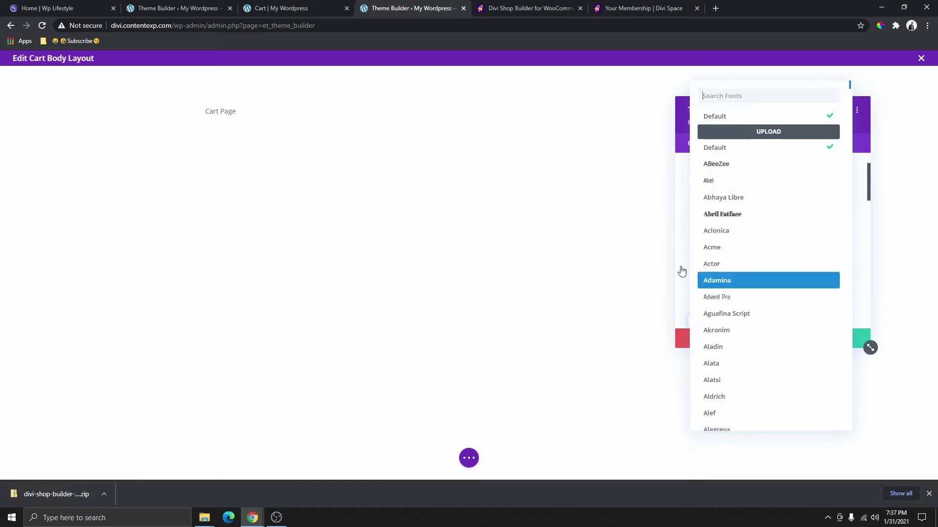
{"action": "left_click", "coordinate": [682, 191]}
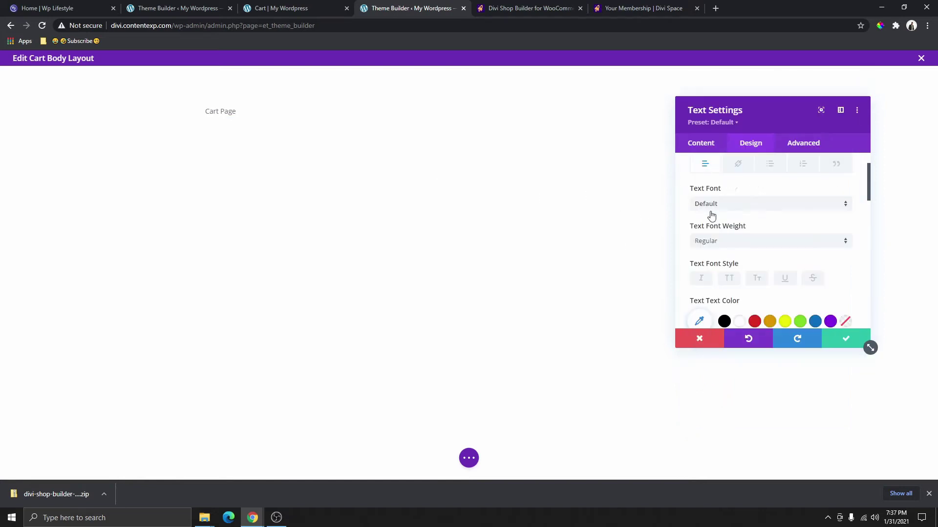
{"action": "left_click", "coordinate": [731, 240]}
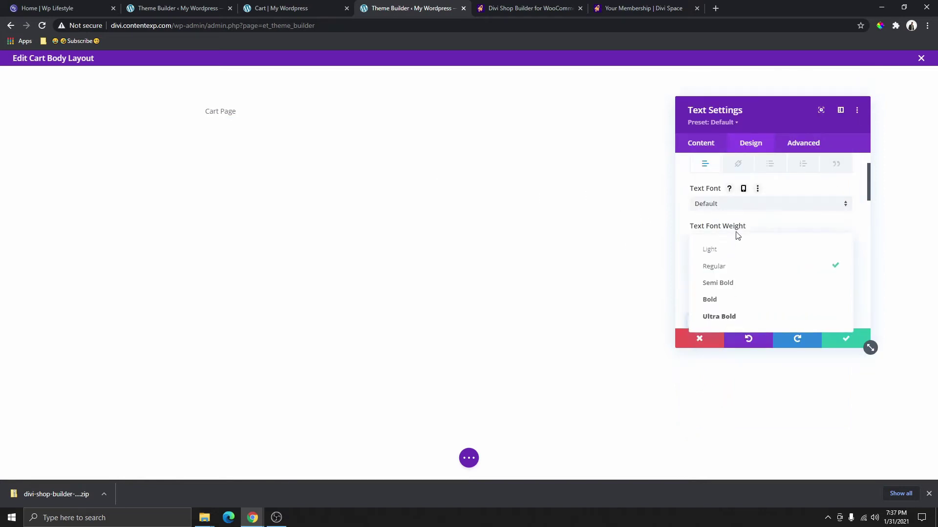
{"action": "left_click", "coordinate": [740, 302]}
{"action": "scroll", "coordinate": [745, 256], "scroll_direction": "down", "scroll_amount": 1}
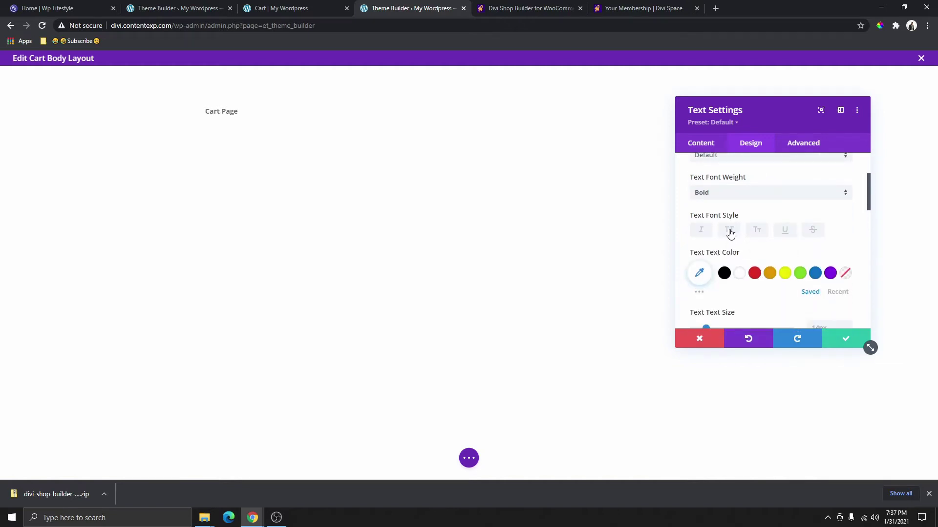
{"action": "left_click", "coordinate": [730, 233]}
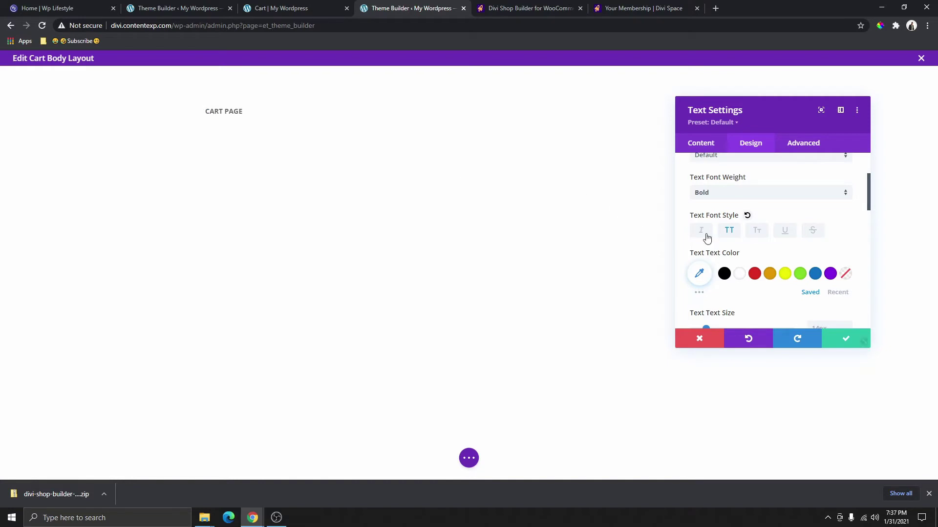
Set the "Cart Page" text size to 35px, center its alignment, and save the text module settings.
{"action": "scroll", "coordinate": [723, 217], "scroll_direction": "down", "scroll_amount": 3}
{"action": "scroll", "coordinate": [747, 222], "scroll_direction": "up", "scroll_amount": 1}
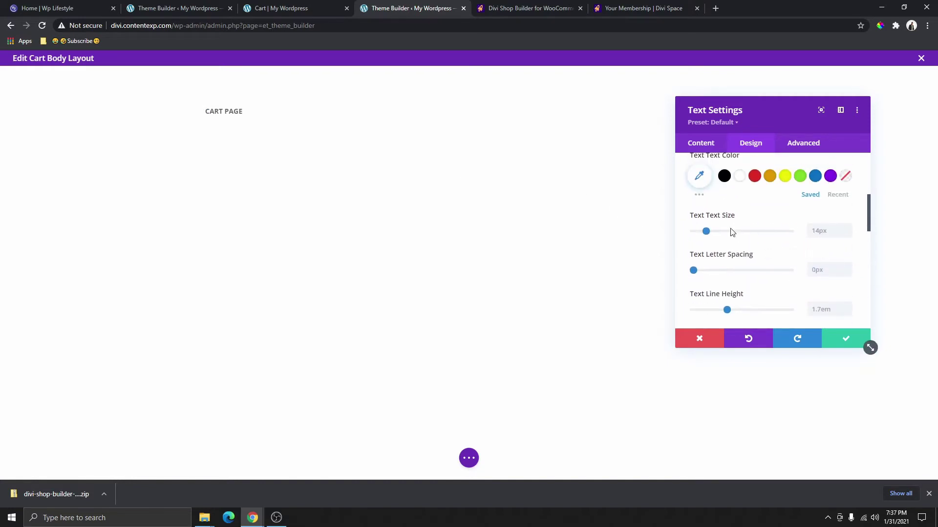
{"action": "left_click_drag", "start_coordinate": [706, 232], "coordinate": [727, 238]}
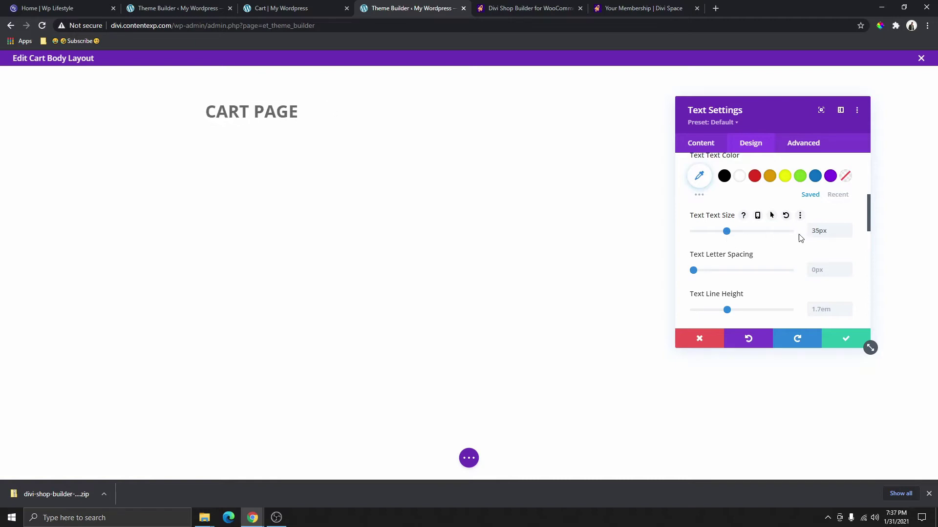
{"action": "scroll", "coordinate": [804, 240], "scroll_direction": "down", "scroll_amount": 3}
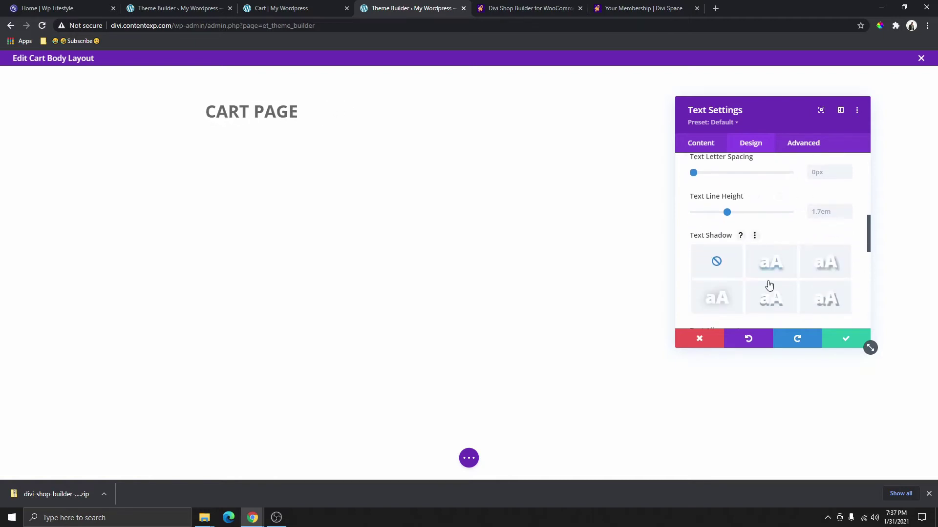
{"action": "scroll", "coordinate": [769, 286], "scroll_direction": "down", "scroll_amount": 4}
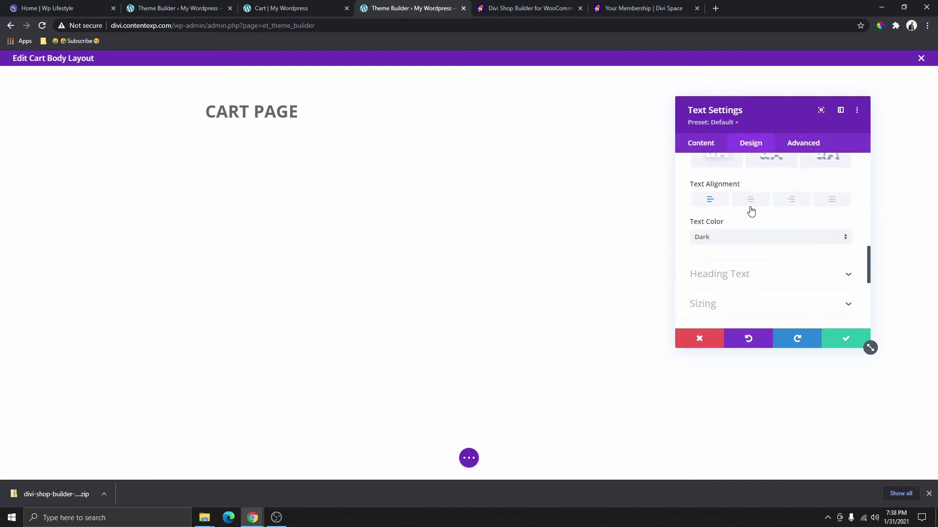
{"action": "left_click", "coordinate": [752, 201]}
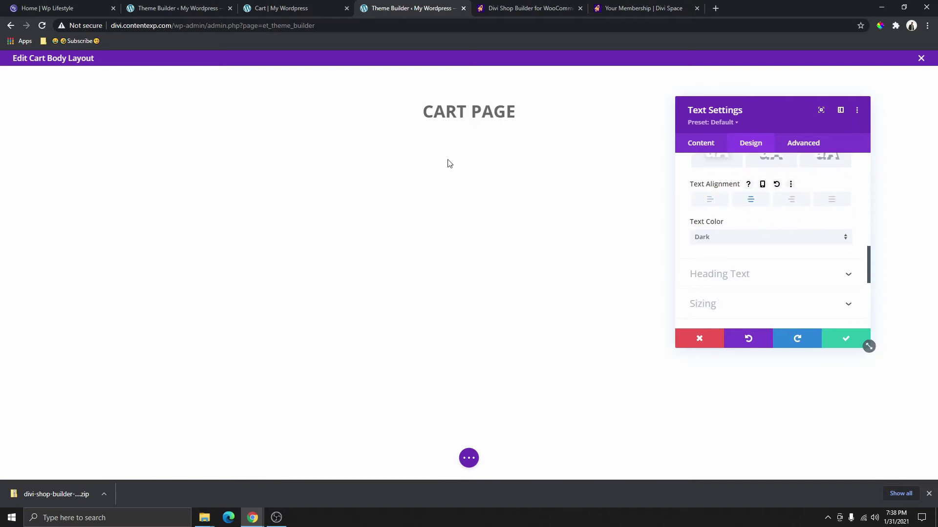
{"action": "scroll", "coordinate": [762, 259], "scroll_direction": "down", "scroll_amount": 2}
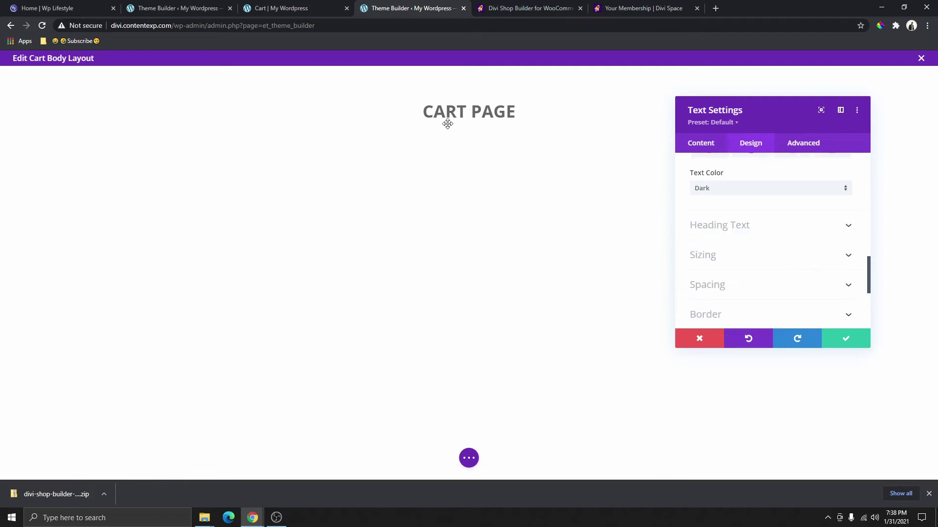
{"action": "scroll", "coordinate": [756, 251], "scroll_direction": "down", "scroll_amount": 2}
{"action": "scroll", "coordinate": [781, 269], "scroll_direction": "down", "scroll_amount": 2}
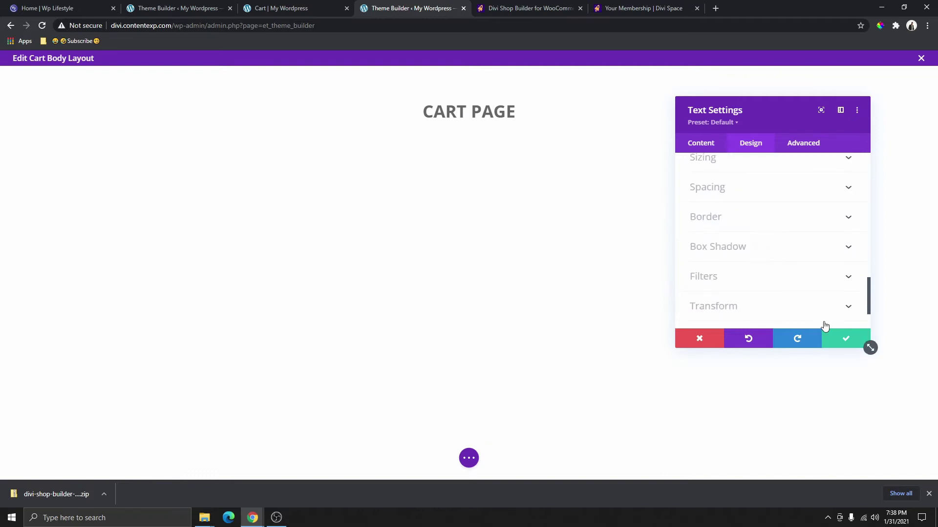
{"action": "left_click", "coordinate": [844, 339]}
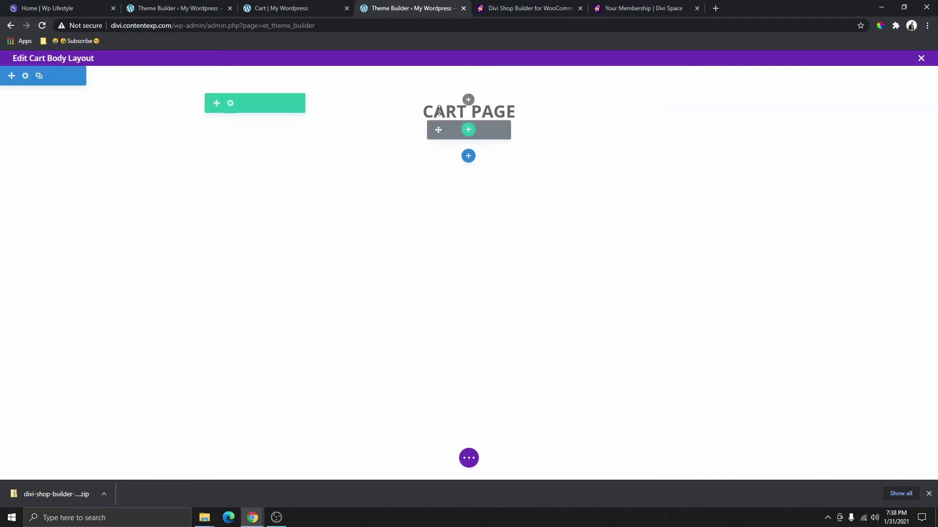
Review the header banner on the designed cart page as a reference, and return to the Cart body layout.
{"action": "left_click", "coordinate": [272, 9]}
{"action": "scroll", "coordinate": [413, 183], "scroll_direction": "up", "scroll_amount": 2}
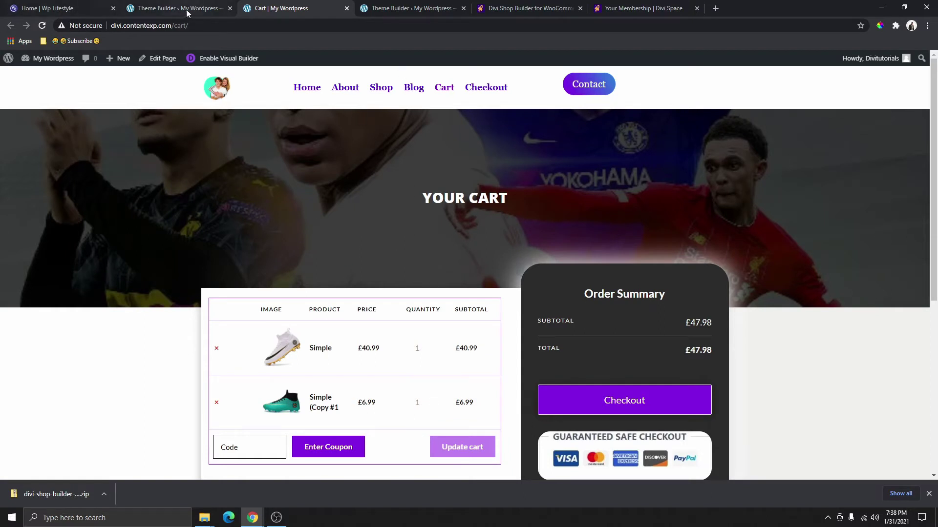
{"action": "key", "text": "ctrl+Tab"}
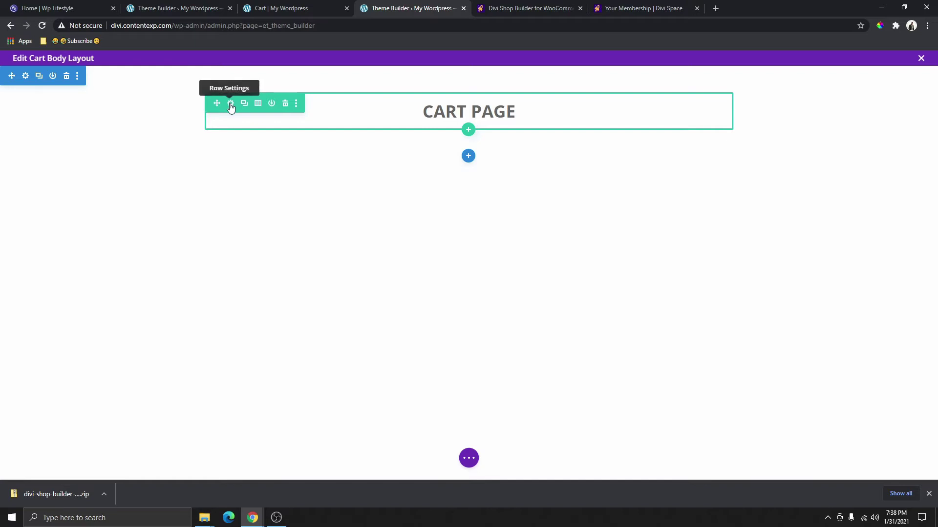
Give the row containing the "Cart Page" heading a black background color.
{"action": "left_click", "coordinate": [231, 104]}
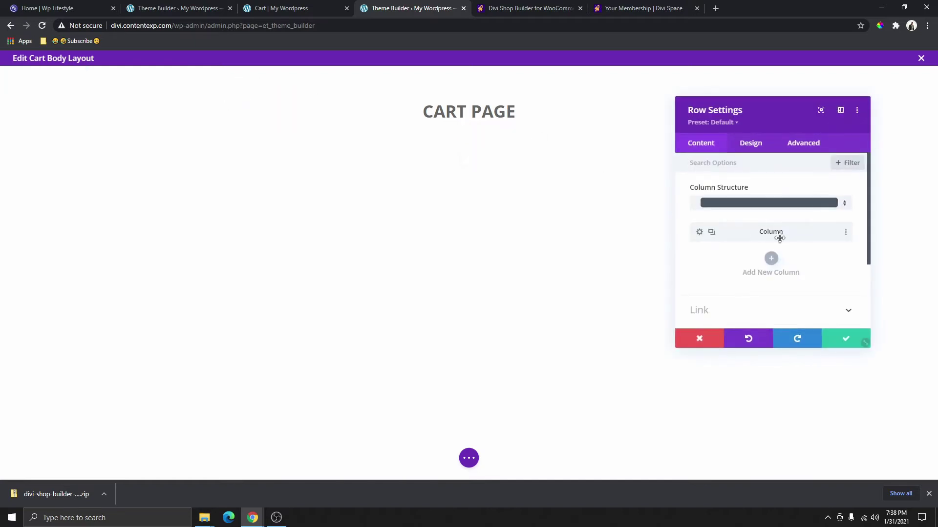
{"action": "scroll", "coordinate": [787, 234], "scroll_direction": "down", "scroll_amount": 5}
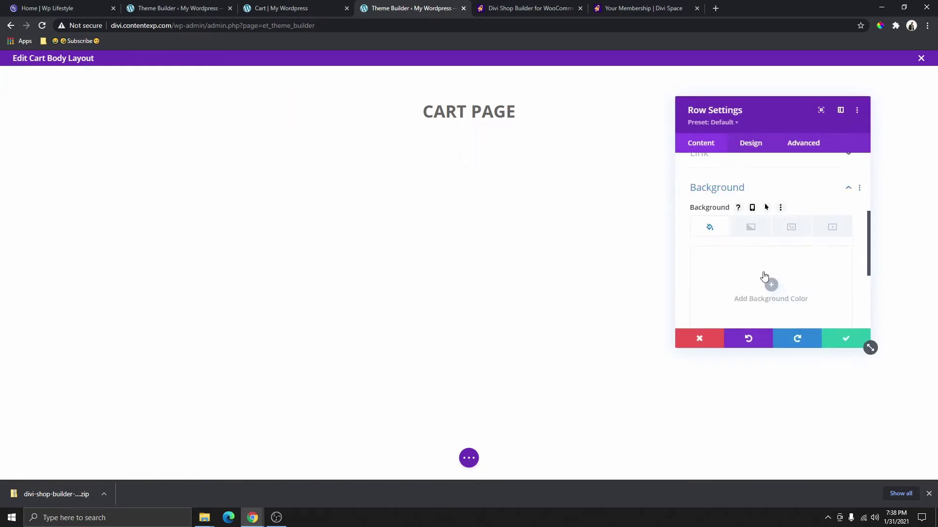
{"action": "left_click", "coordinate": [770, 283]}
{"action": "scroll", "coordinate": [743, 278], "scroll_direction": "down", "scroll_amount": 1}
{"action": "left_click", "coordinate": [722, 317]}
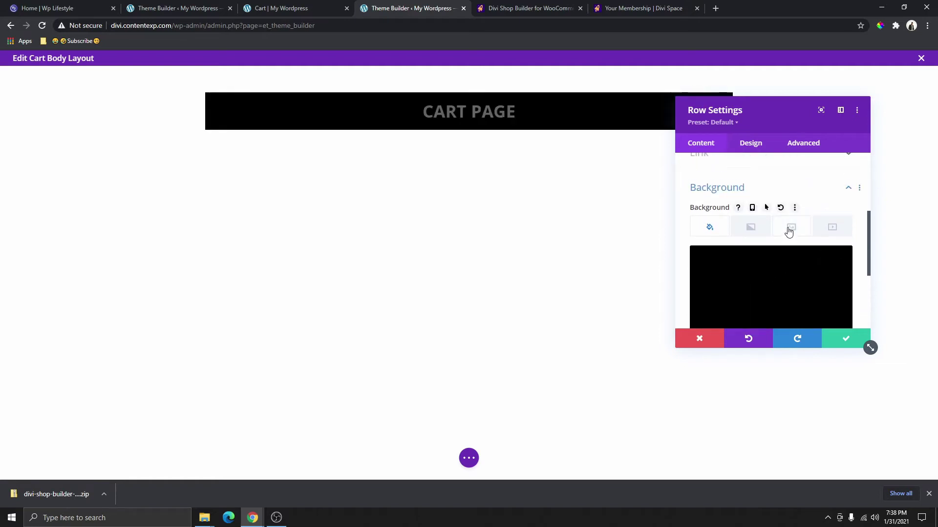
Set the Soccer-1.jpg image from the media library as the background image of the "Cart Page" row.
{"action": "left_click", "coordinate": [788, 231]}
{"action": "left_click", "coordinate": [770, 284]}
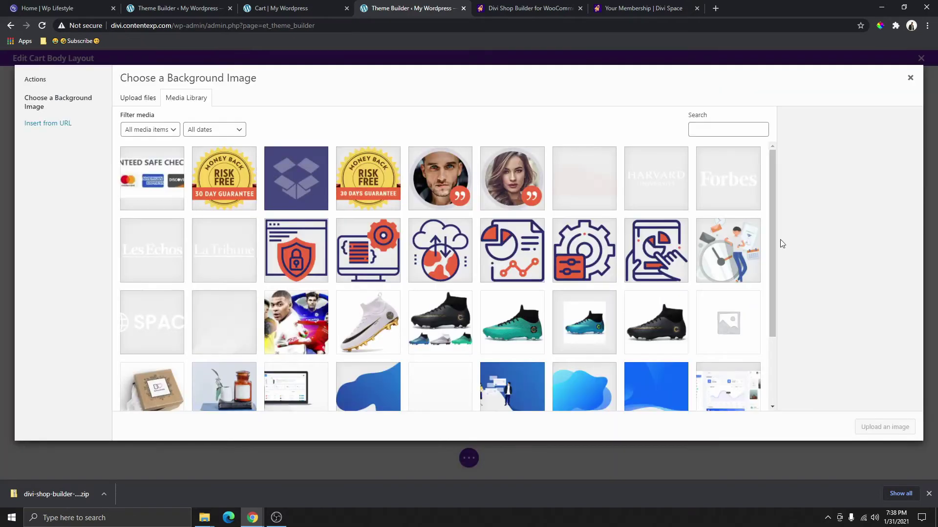
{"action": "scroll", "coordinate": [496, 261], "scroll_direction": "down", "scroll_amount": 2}
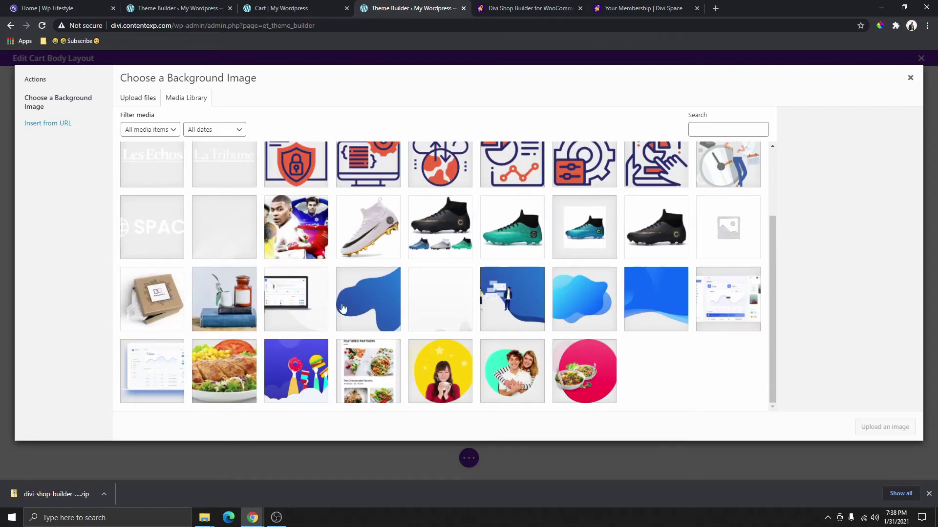
{"action": "left_click", "coordinate": [331, 237]}
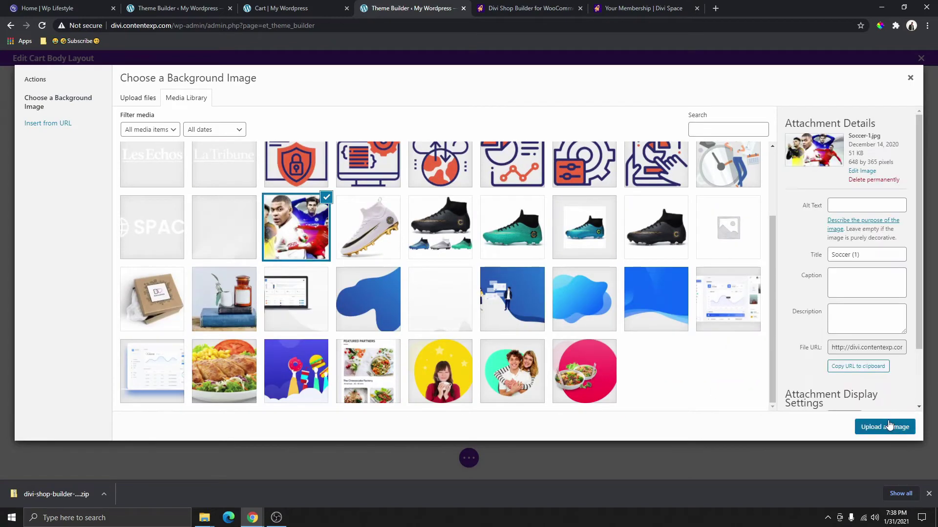
{"action": "left_click", "coordinate": [896, 427]}
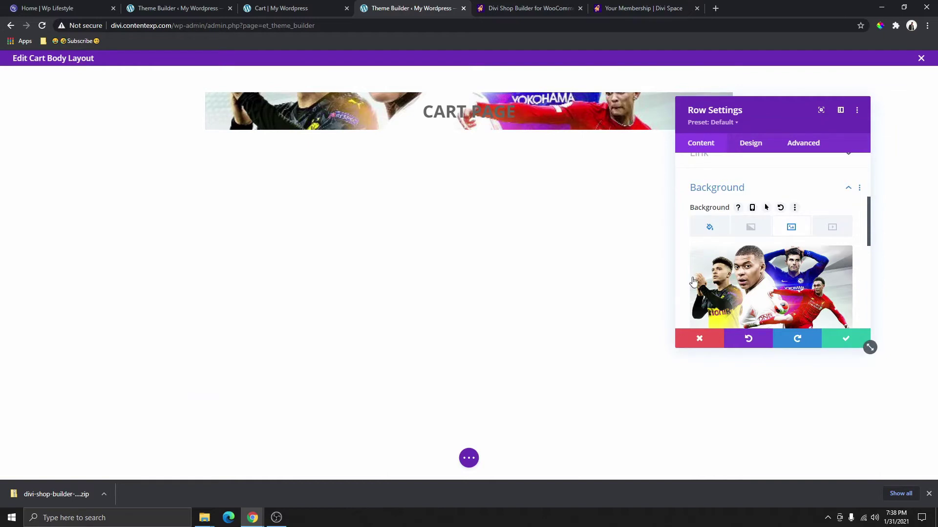
Try the Top Center position for the row's background image and return it to Center.
{"action": "scroll", "coordinate": [781, 269], "scroll_direction": "down", "scroll_amount": 2}
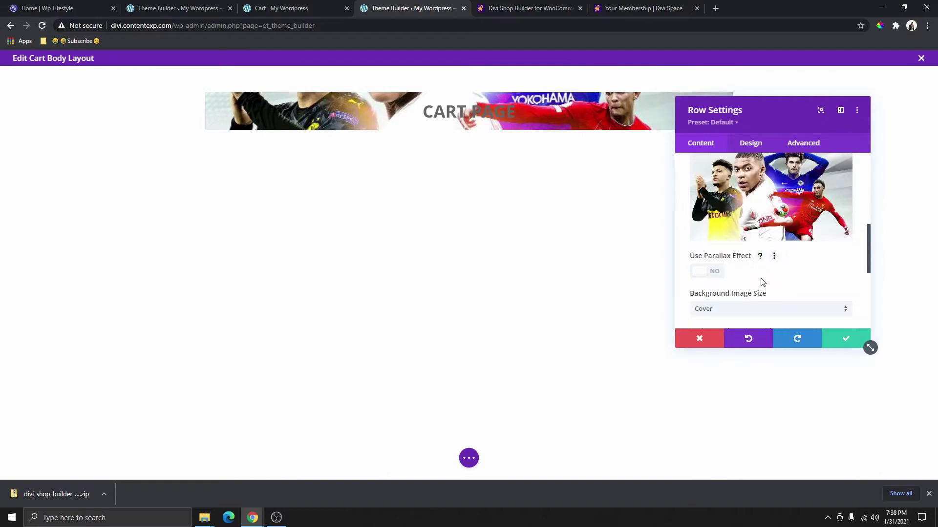
{"action": "scroll", "coordinate": [762, 282], "scroll_direction": "down", "scroll_amount": 2}
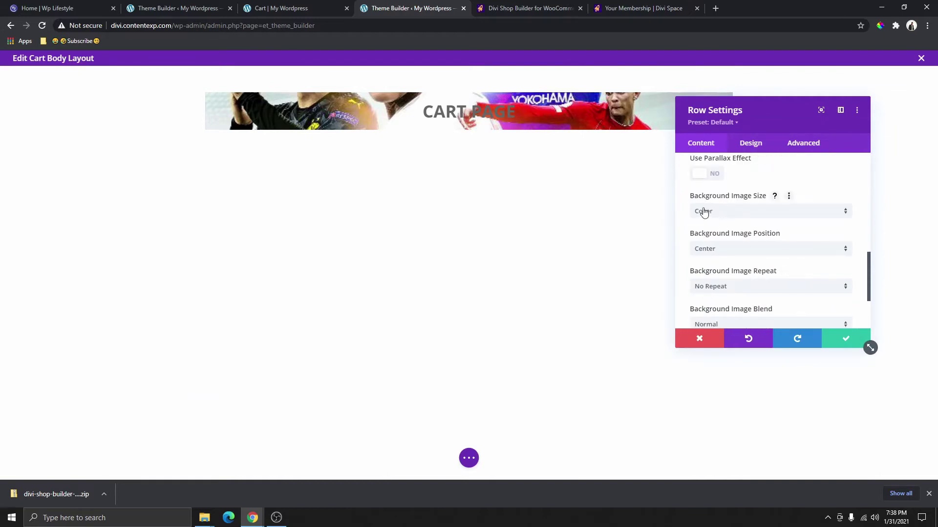
{"action": "left_click", "coordinate": [738, 249]}
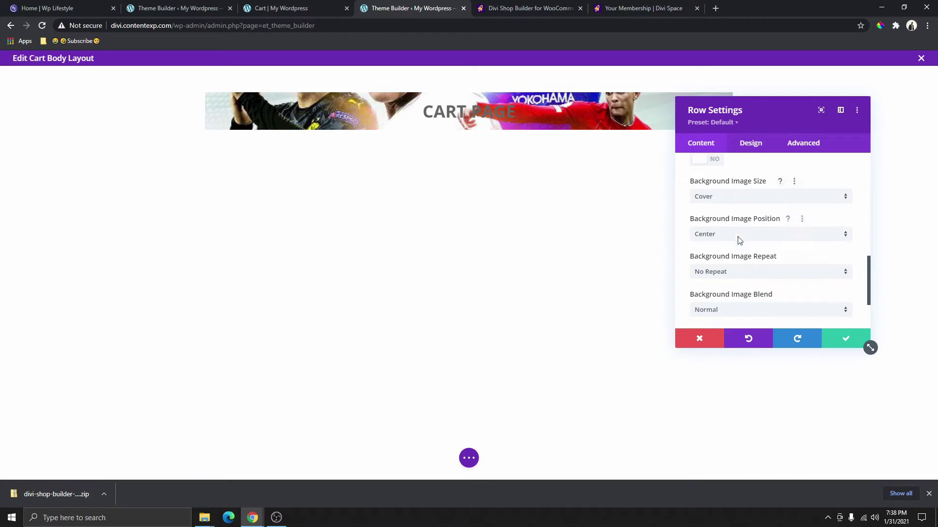
{"action": "left_click", "coordinate": [755, 243]}
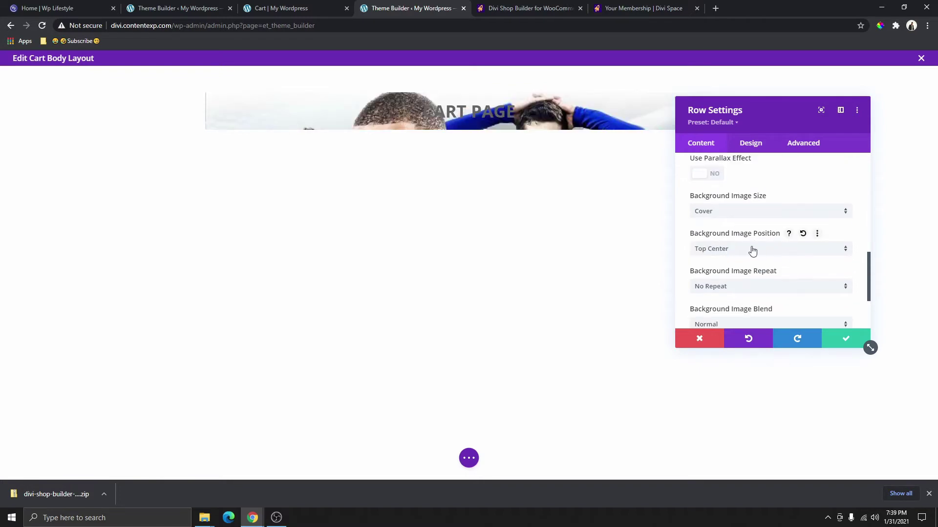
{"action": "left_click", "coordinate": [728, 249]}
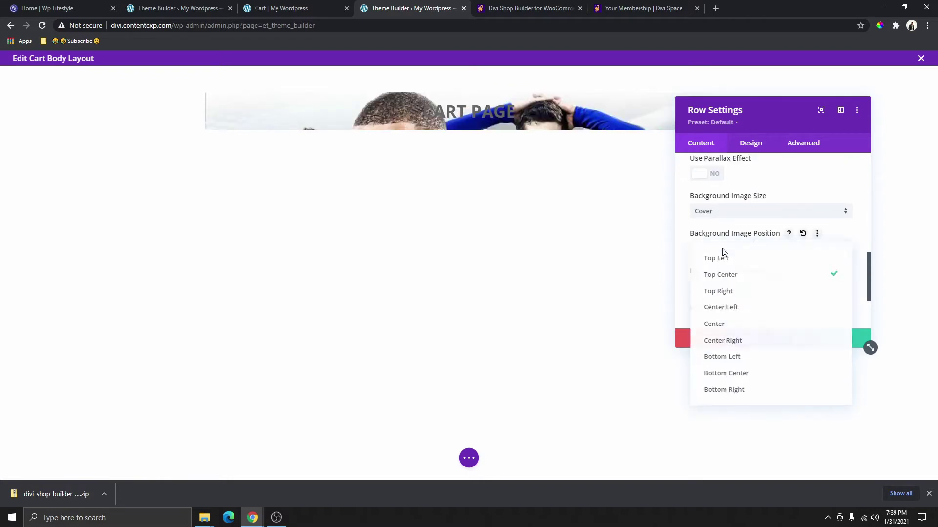
{"action": "left_click", "coordinate": [742, 324]}
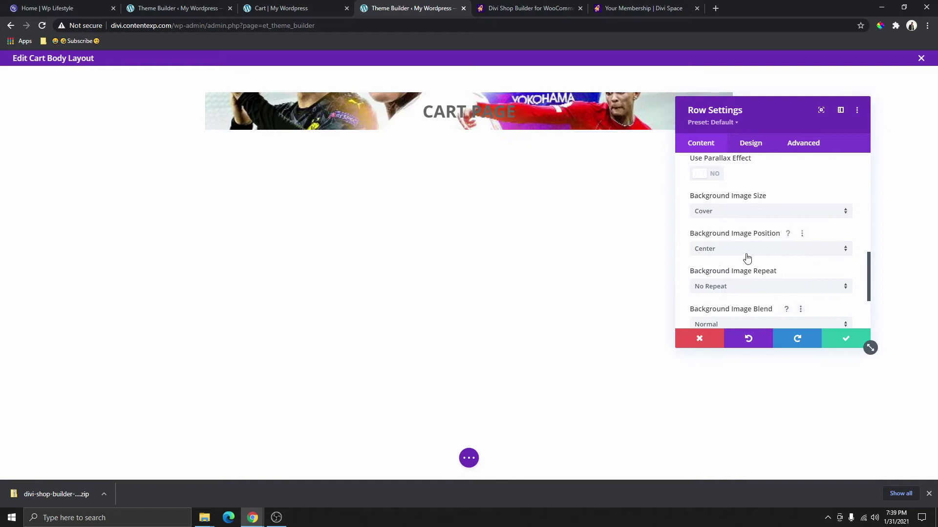
Set the row's background image blend mode to Overlay.
{"action": "scroll", "coordinate": [784, 265], "scroll_direction": "down", "scroll_amount": 2}
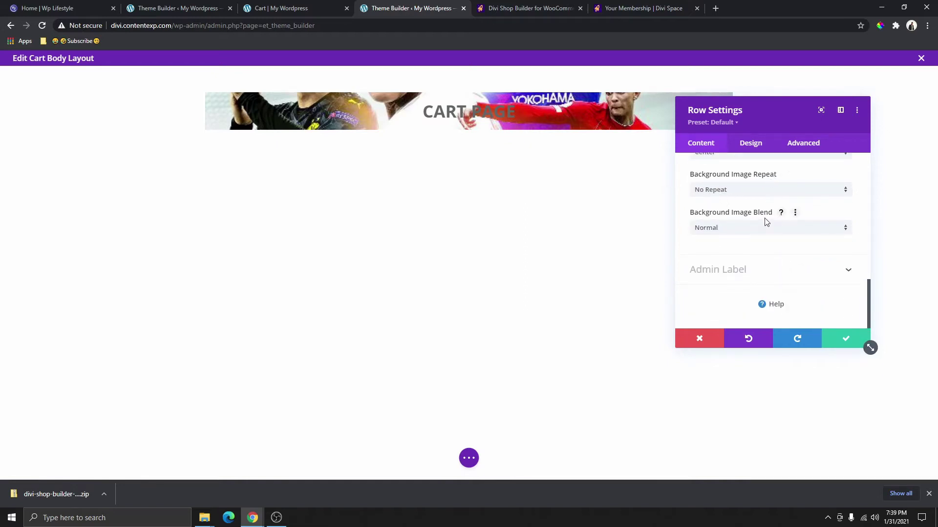
{"action": "left_click", "coordinate": [755, 230]}
{"action": "left_click", "coordinate": [751, 217]}
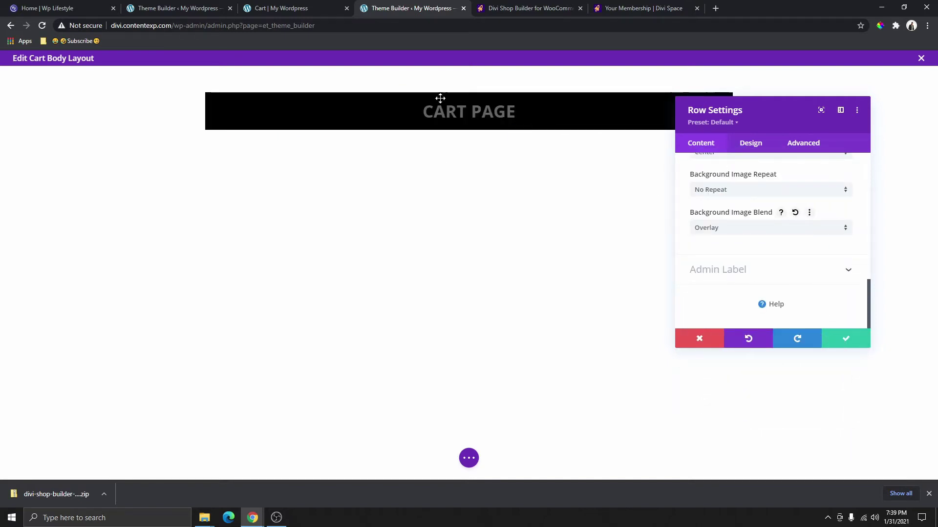
Reduce the opacity of the row's black background color to rgba(0,0,0,0.73) and save the row settings.
{"action": "scroll", "coordinate": [720, 226], "scroll_direction": "up", "scroll_amount": 8}
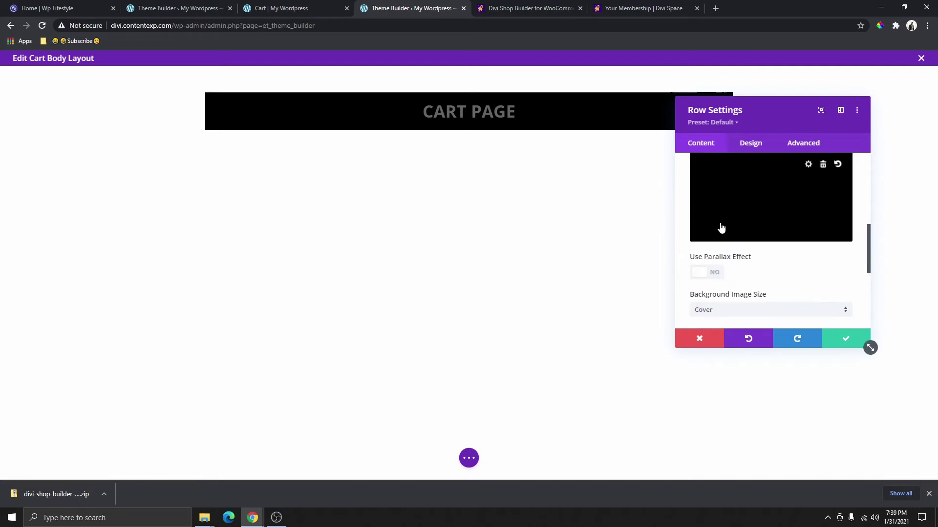
{"action": "scroll", "coordinate": [743, 244], "scroll_direction": "down", "scroll_amount": 2}
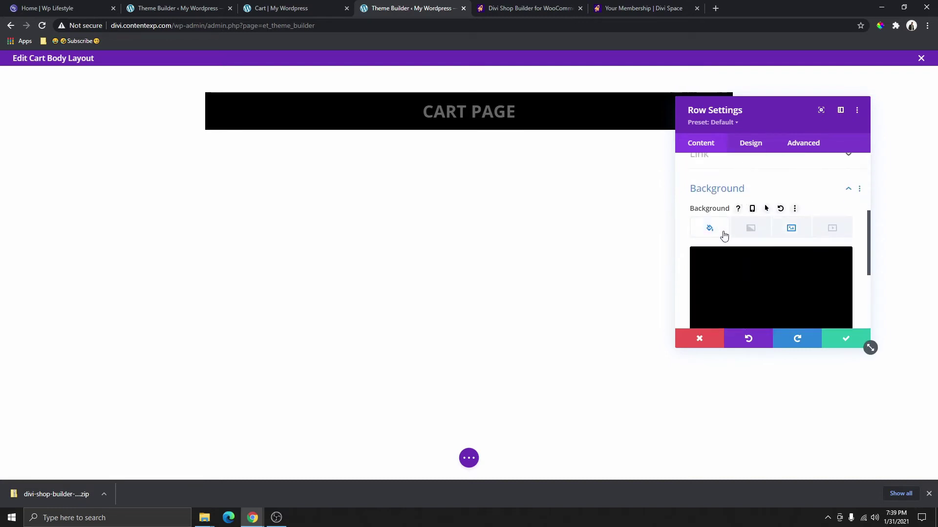
{"action": "scroll", "coordinate": [728, 232], "scroll_direction": "down", "scroll_amount": 2}
{"action": "left_click", "coordinate": [768, 194]}
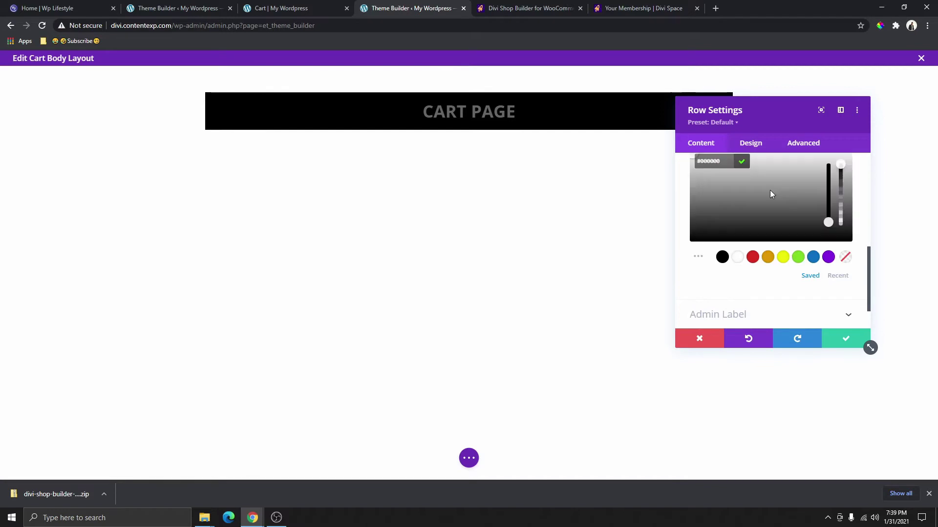
{"action": "mouse_move", "coordinate": [840, 201]}
{"action": "left_mouse_down"}
{"action": "mouse_move", "coordinate": [844, 176]}
{"action": "mouse_move", "coordinate": [847, 200]}
{"action": "mouse_move", "coordinate": [843, 181]}
{"action": "mouse_move", "coordinate": [846, 188]}
{"action": "left_mouse_up"}
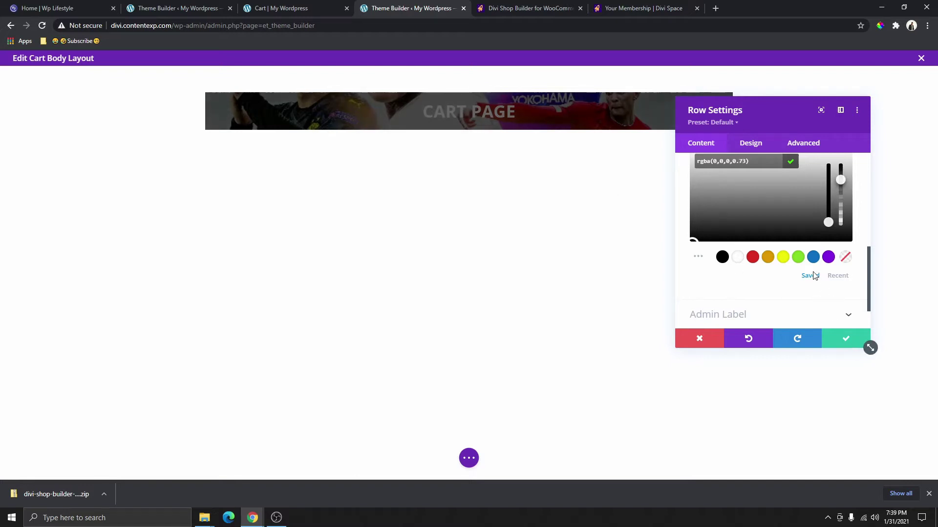
{"action": "left_click", "coordinate": [832, 338]}
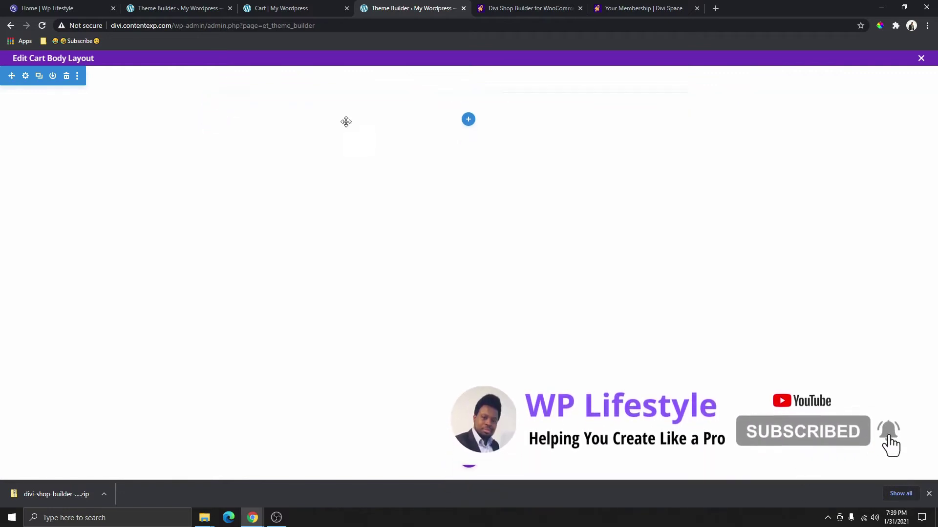
Give the "Cart Page" row linked top and bottom padding of 200px.
{"action": "left_click", "coordinate": [235, 105]}
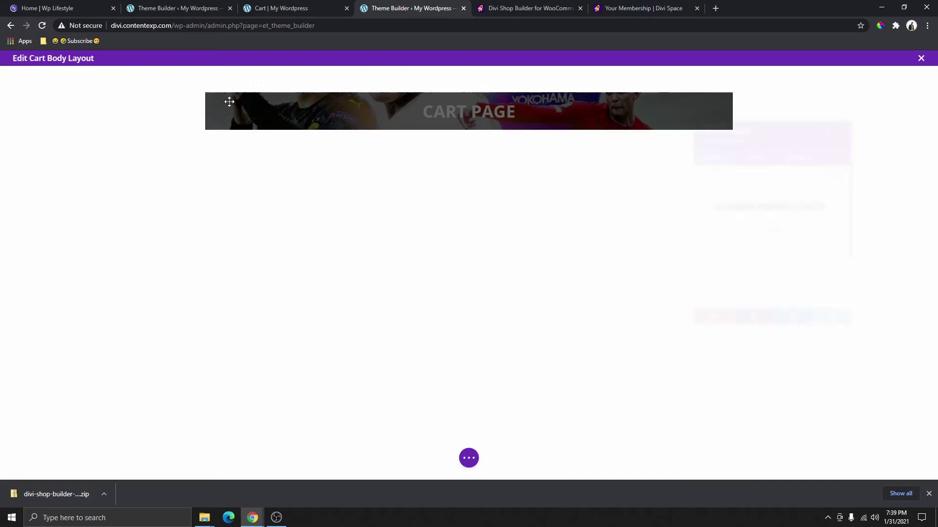
{"action": "left_click", "coordinate": [753, 145]}
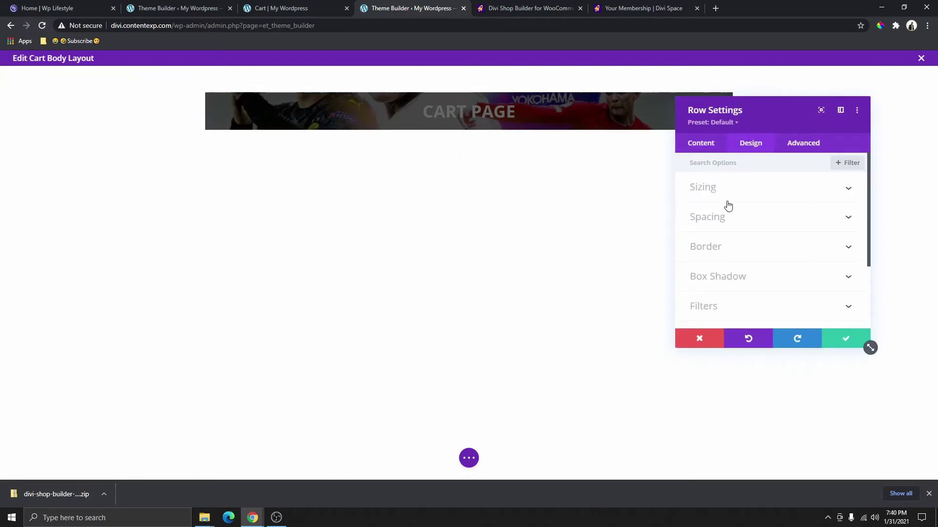
{"action": "left_click", "coordinate": [732, 222]}
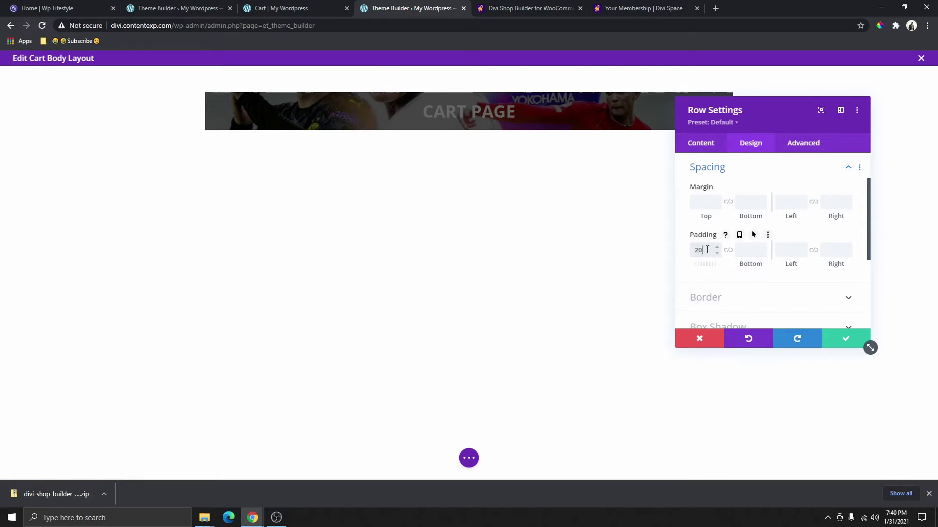
{"action": "left_click", "coordinate": [707, 250]}
{"action": "type", "text": "200px"}
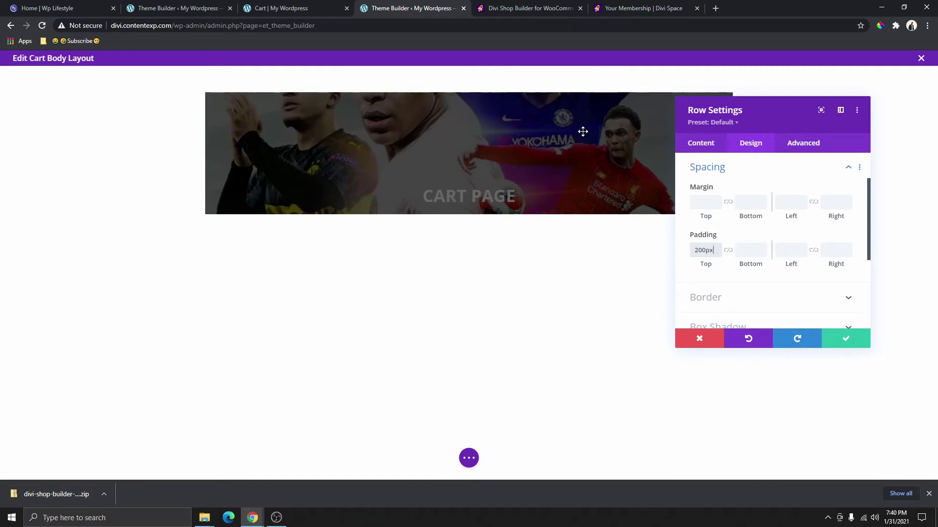
{"action": "left_click", "coordinate": [728, 251]}
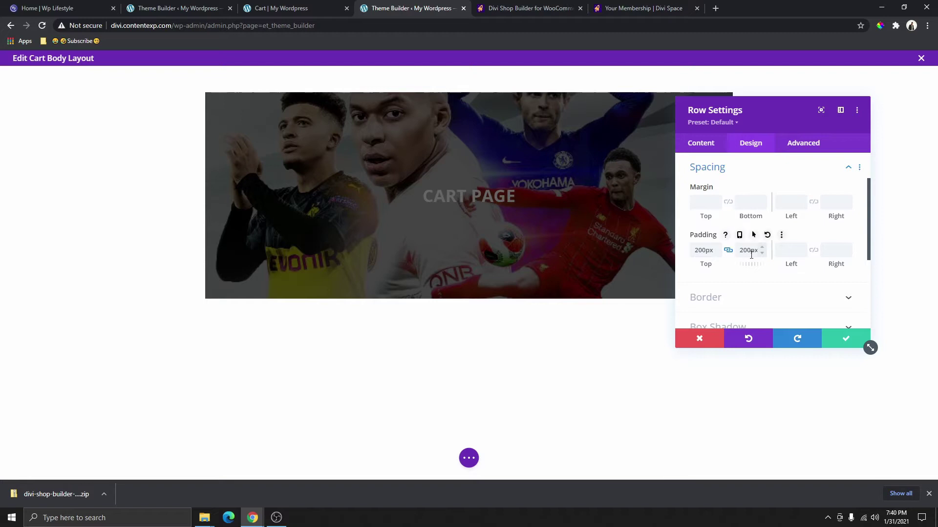
Check the designed cart page's banner for reference, and increase the row's width and max width to span the full page.
{"action": "left_click", "coordinate": [307, 6]}
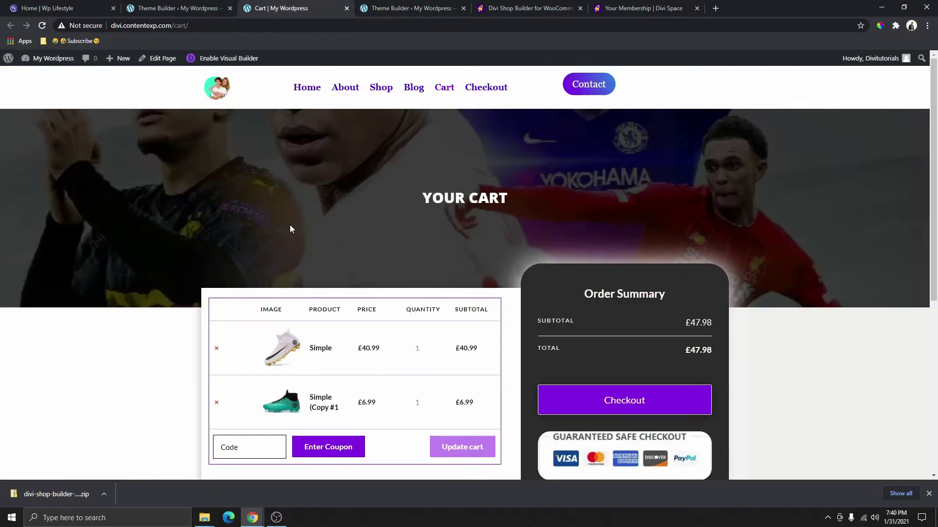
{"action": "left_click", "coordinate": [410, 10]}
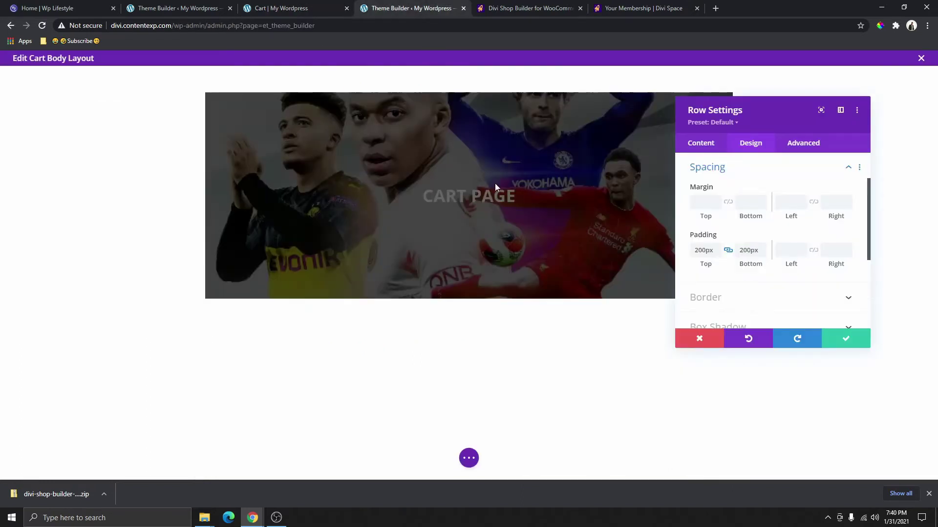
{"action": "scroll", "coordinate": [728, 239], "scroll_direction": "up", "scroll_amount": 2}
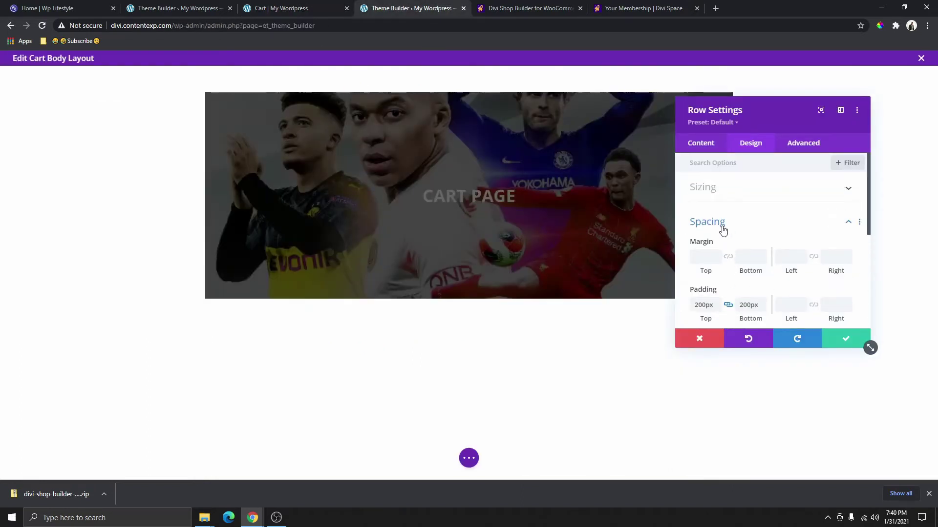
{"action": "left_click", "coordinate": [731, 192]}
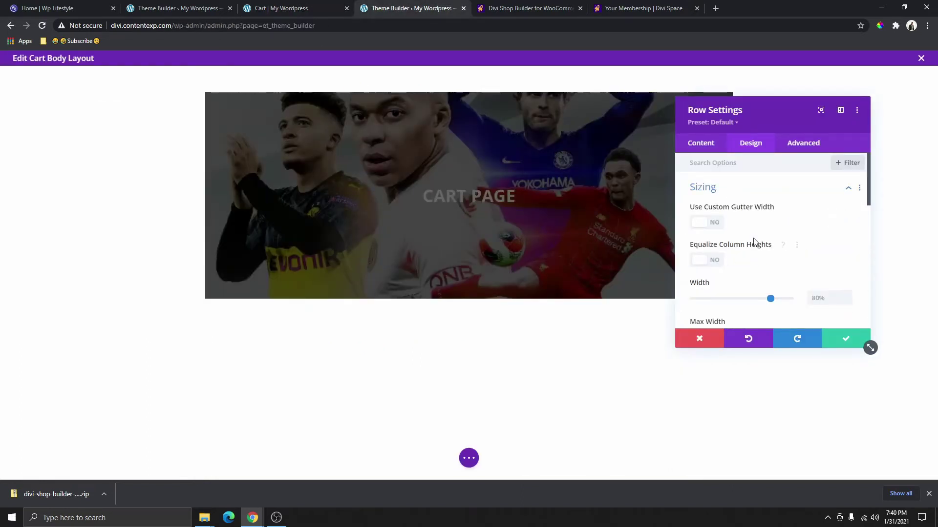
{"action": "scroll", "coordinate": [787, 237], "scroll_direction": "down", "scroll_amount": 2}
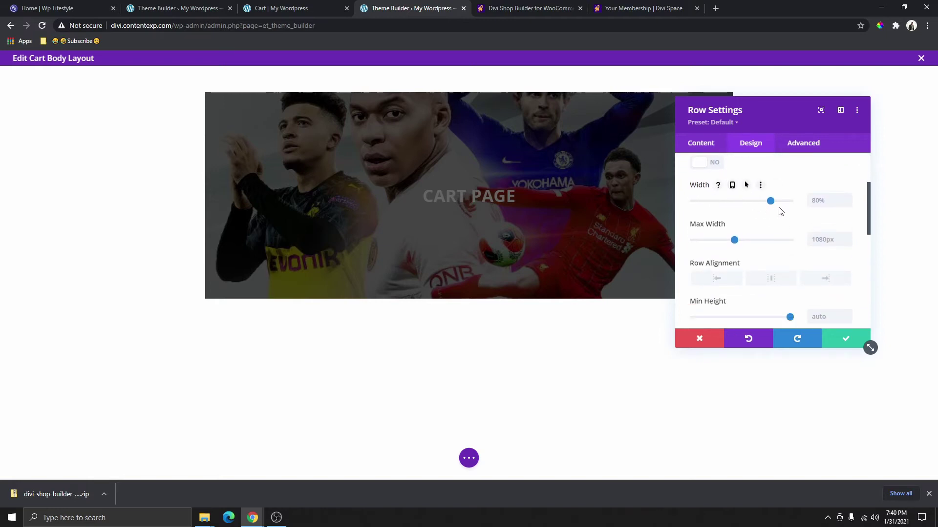
{"action": "left_click_drag", "start_coordinate": [774, 204], "coordinate": [824, 211]}
{"action": "left_click_drag", "start_coordinate": [739, 241], "coordinate": [784, 247]}
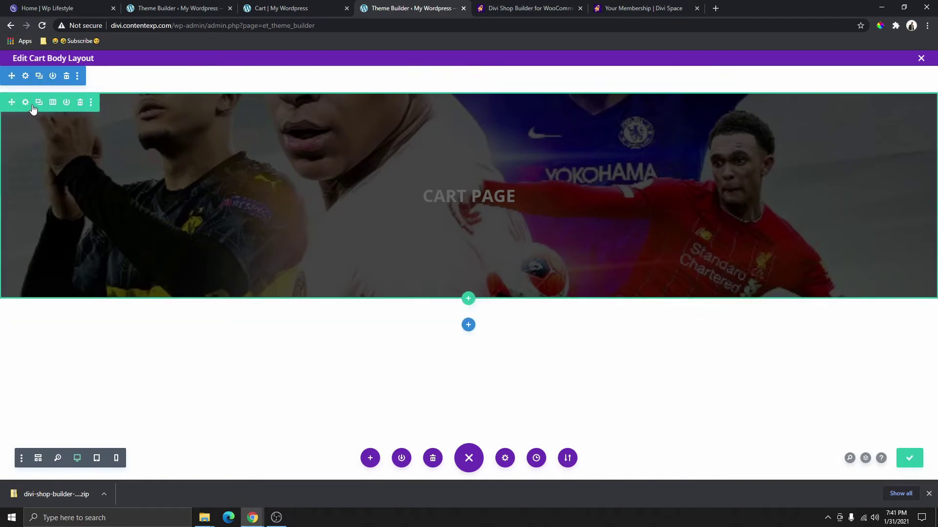
Set the row's top margin to -55px to remove the gap above the banner, and save the row settings.
{"action": "left_click", "coordinate": [26, 103]}
{"action": "left_click", "coordinate": [750, 145]}
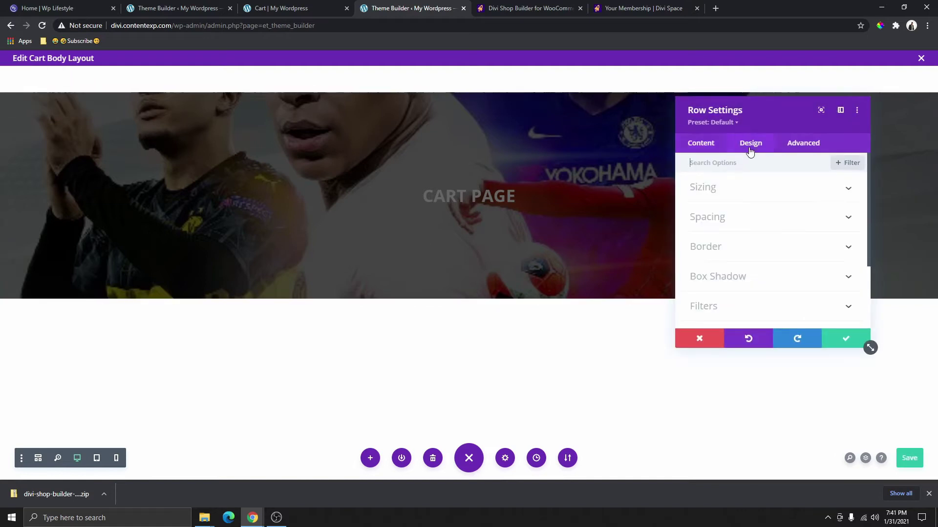
{"action": "left_click", "coordinate": [722, 224]}
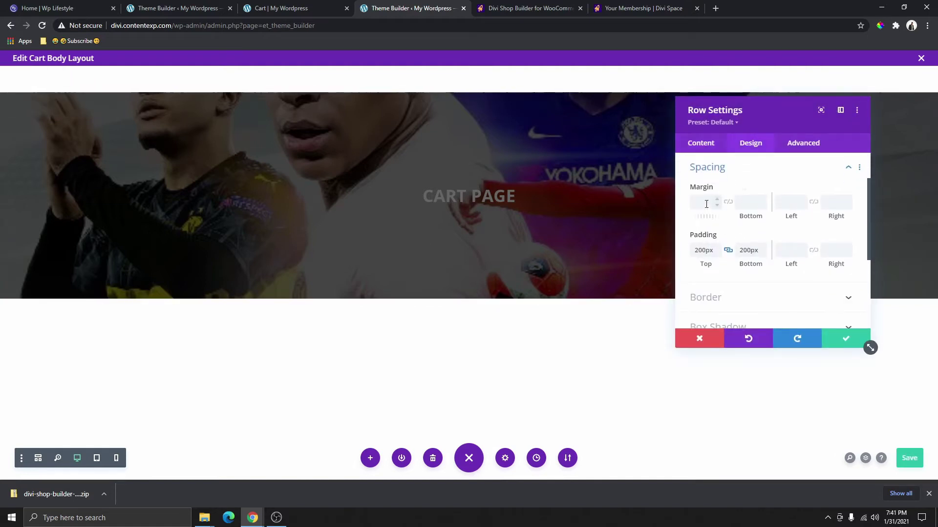
{"action": "left_click_drag", "start_coordinate": [708, 215], "coordinate": [679, 209]}
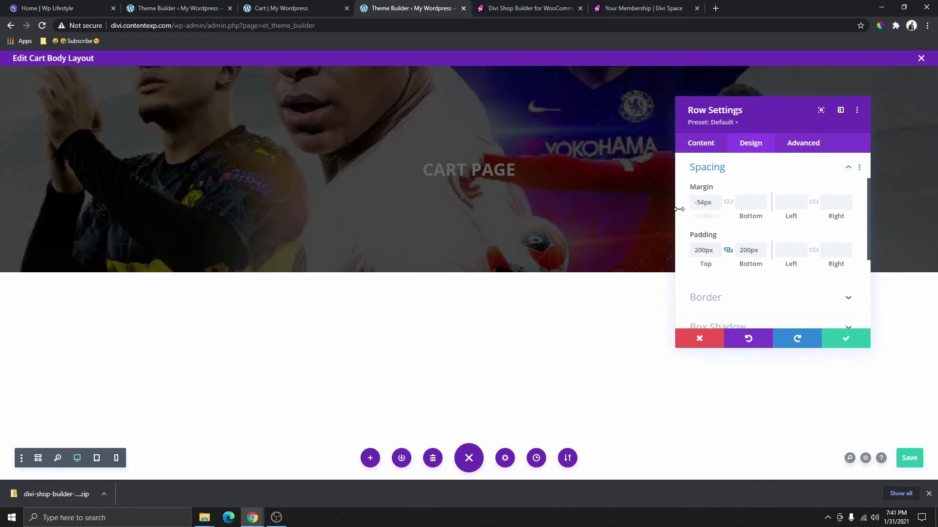
{"action": "left_click", "coordinate": [717, 205]}
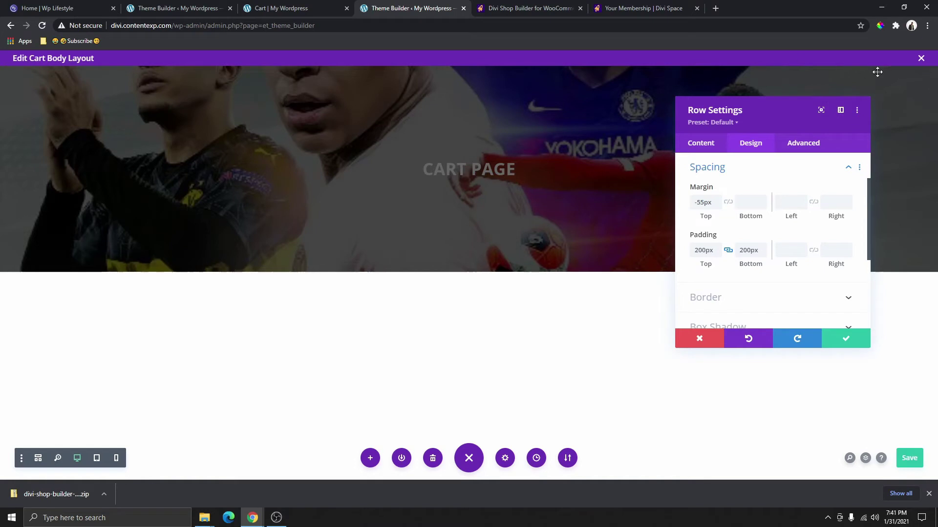
{"action": "left_click", "coordinate": [850, 340]}
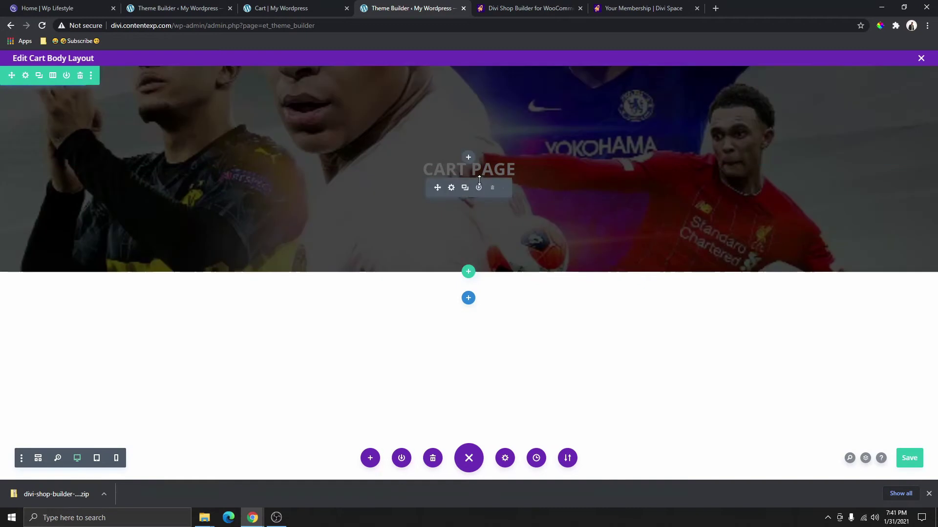
Change the text color of the "Cart Page" heading module to white.
{"action": "left_click", "coordinate": [450, 187]}
{"action": "scroll", "coordinate": [757, 243], "scroll_direction": "down", "scroll_amount": 2}
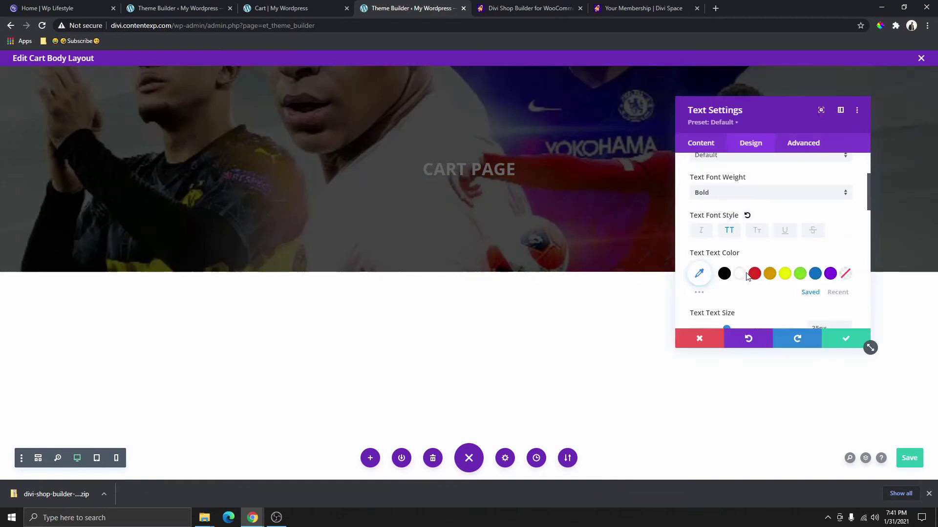
{"action": "left_click", "coordinate": [740, 274]}
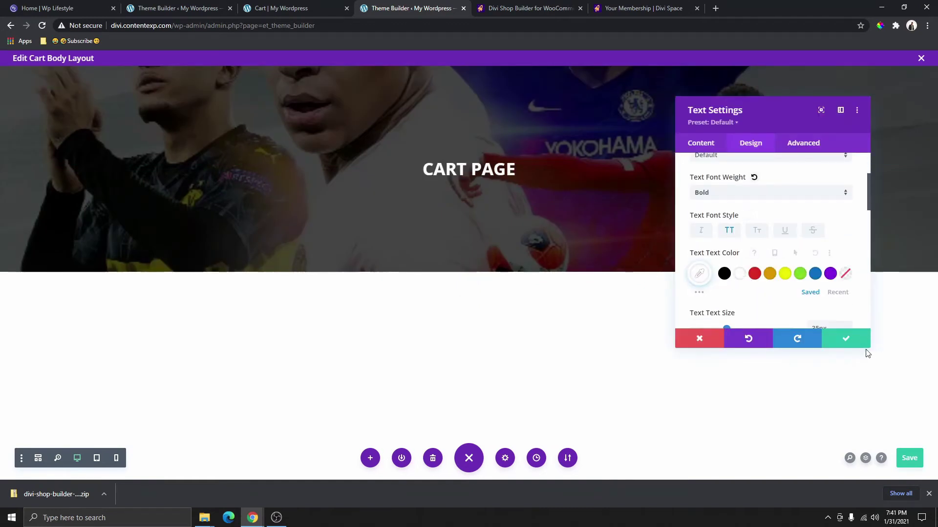
Save the heading's text settings and review the cart section of the finished cart page for reference.
{"action": "left_click", "coordinate": [846, 336]}
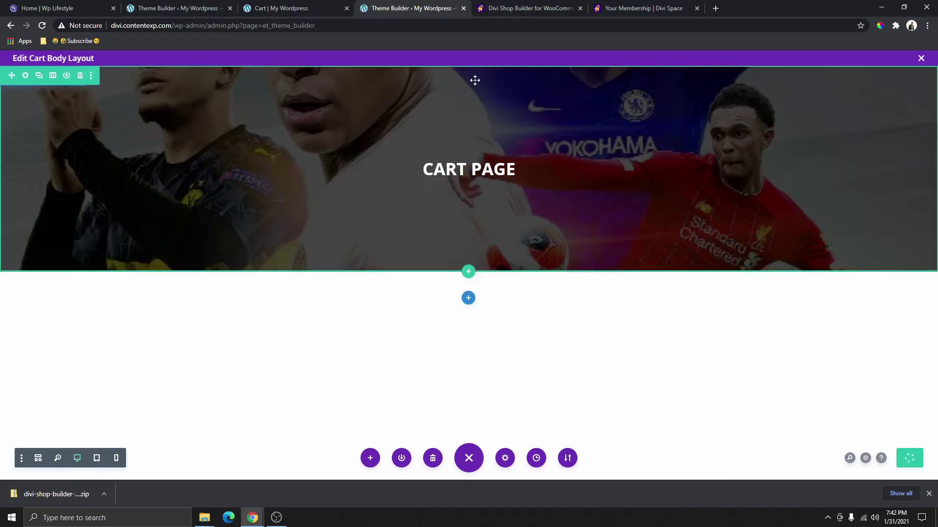
{"action": "left_click", "coordinate": [271, 8]}
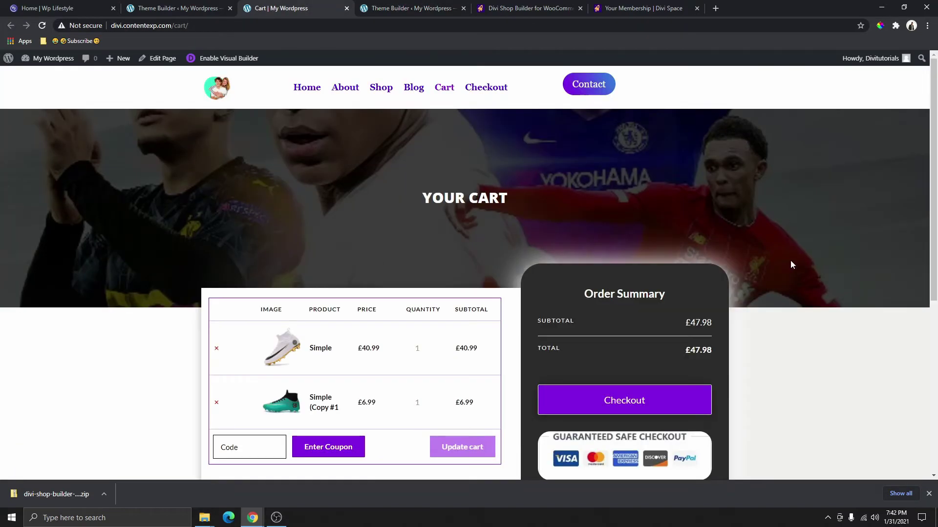
{"action": "scroll", "coordinate": [792, 265], "scroll_direction": "down", "scroll_amount": 3}
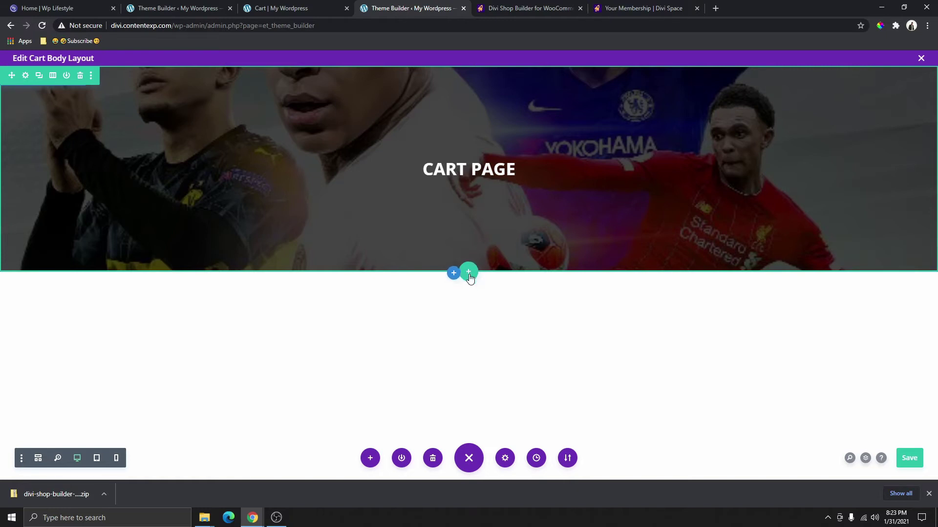
Insert a two-column row below the banner, with a wider left column and a narrower right column.
{"action": "left_click", "coordinate": [469, 274]}
{"action": "scroll", "coordinate": [459, 348], "scroll_direction": "down", "scroll_amount": 2}
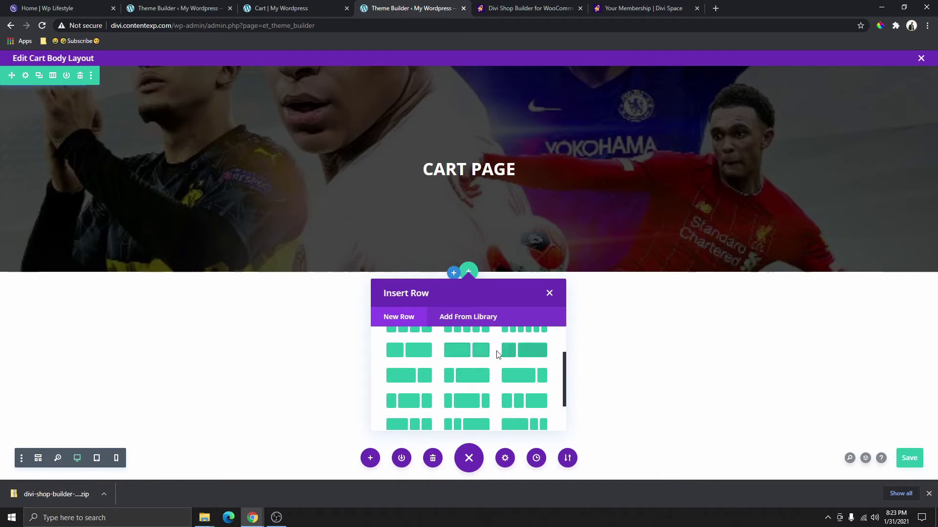
{"action": "left_click", "coordinate": [474, 359]}
Add a Cart List module to the new row's left column, keeping its default settings.
{"action": "left_click", "coordinate": [358, 300]}
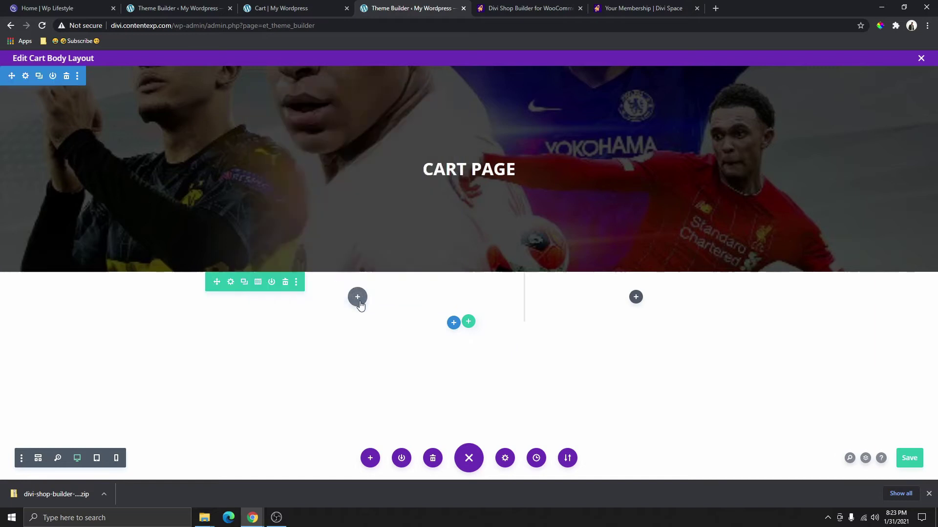
{"action": "left_click", "coordinate": [358, 296]}
{"action": "scroll", "coordinate": [335, 174], "scroll_direction": "down", "scroll_amount": 1}
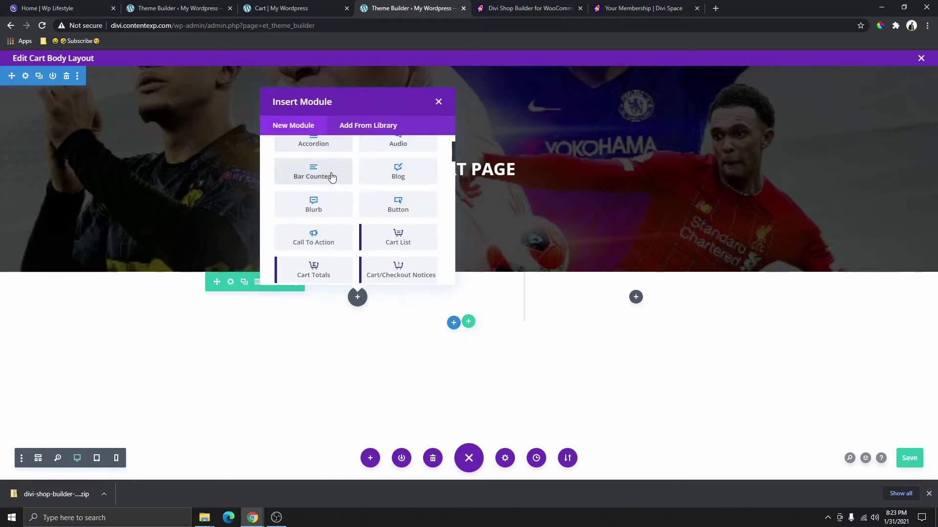
{"action": "scroll", "coordinate": [381, 176], "scroll_direction": "down", "scroll_amount": 2}
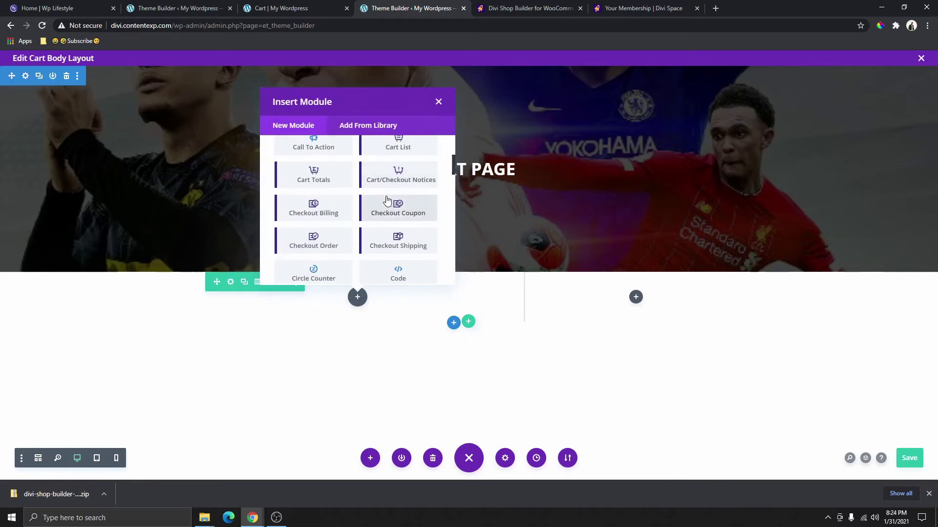
{"action": "scroll", "coordinate": [342, 196], "scroll_direction": "up", "scroll_amount": 1}
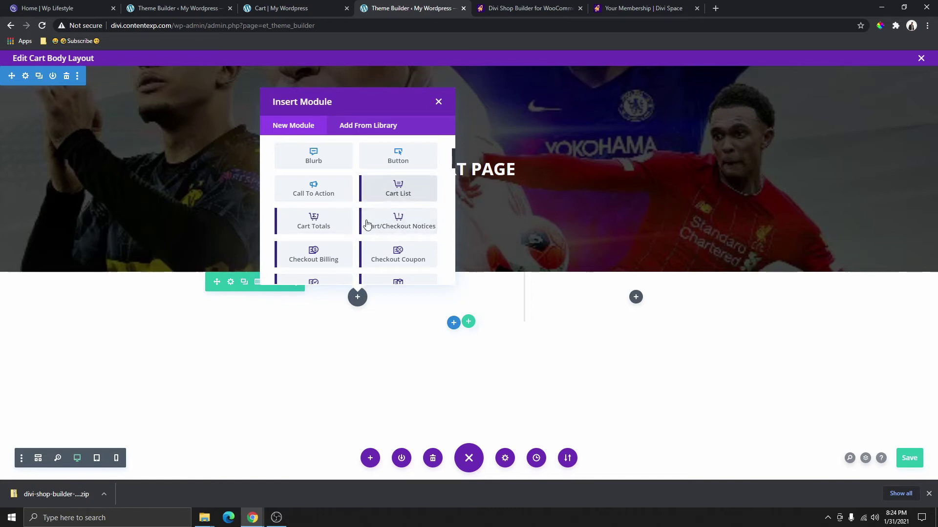
{"action": "left_click", "coordinate": [397, 196]}
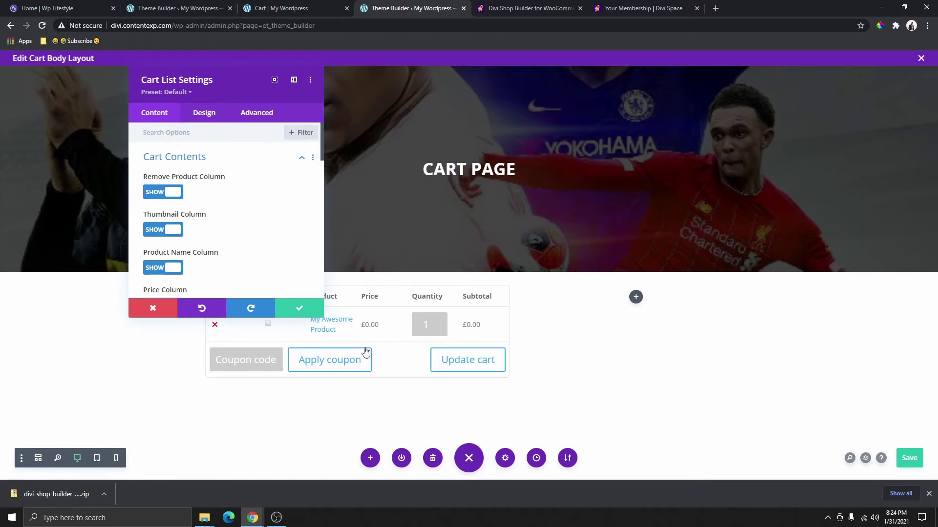
{"action": "left_click", "coordinate": [301, 309]}
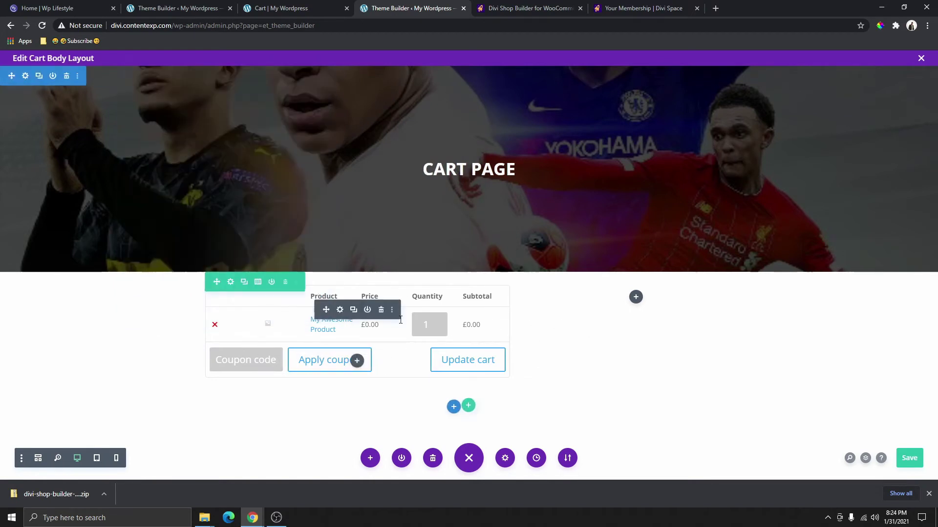
Add a Cart Totals module to the row's right column, keeping its default settings.
{"action": "left_click", "coordinate": [636, 297]}
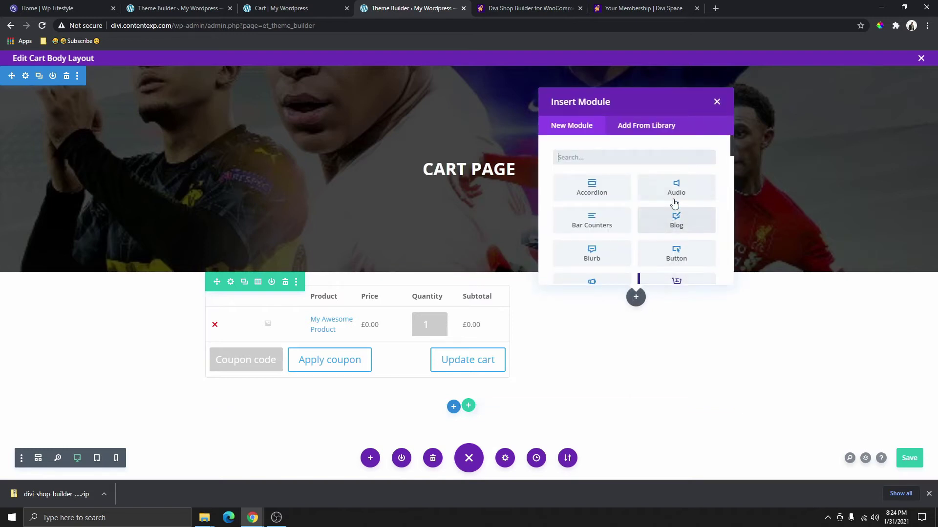
{"action": "scroll", "coordinate": [640, 254], "scroll_direction": "down", "scroll_amount": 2}
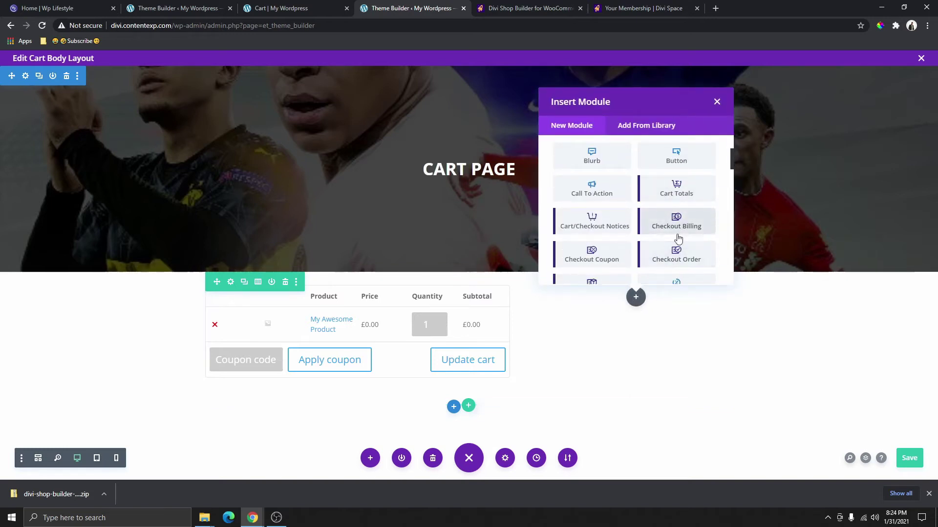
{"action": "left_click", "coordinate": [678, 194]}
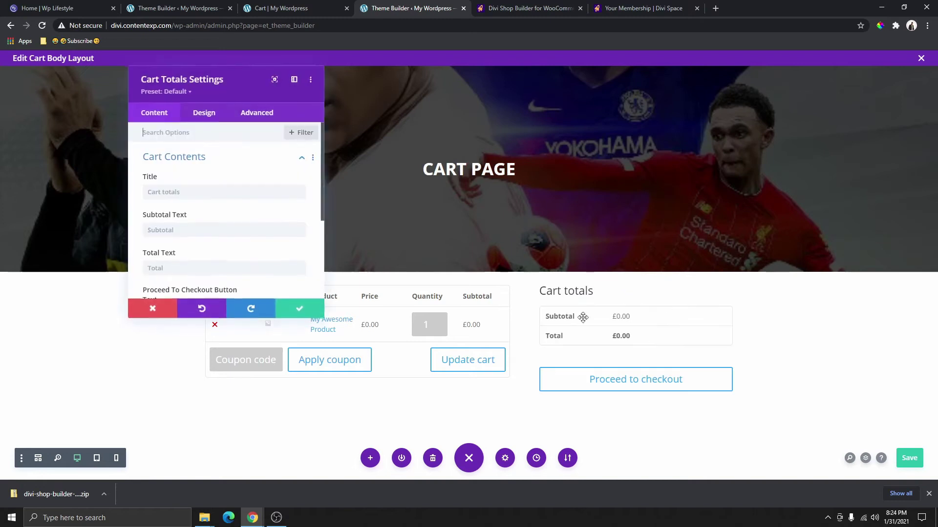
{"action": "left_click", "coordinate": [298, 314]}
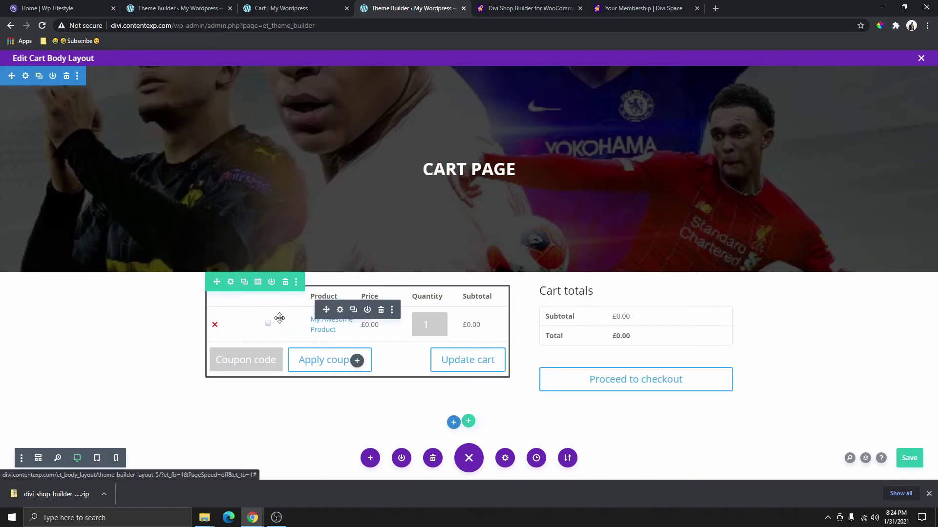
Give the cart row a white background color.
{"action": "left_click", "coordinate": [231, 283]}
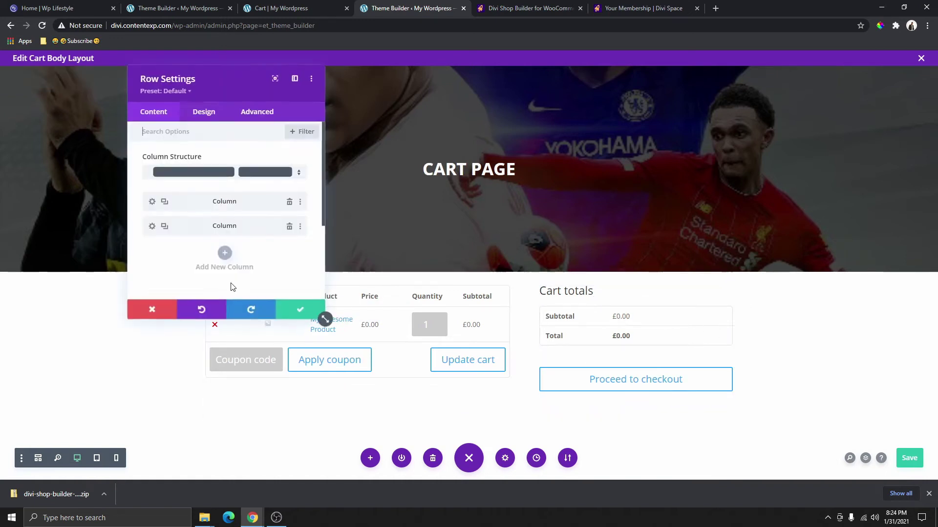
{"action": "left_click", "coordinate": [209, 113]}
{"action": "scroll", "coordinate": [167, 270], "scroll_direction": "down", "scroll_amount": 2}
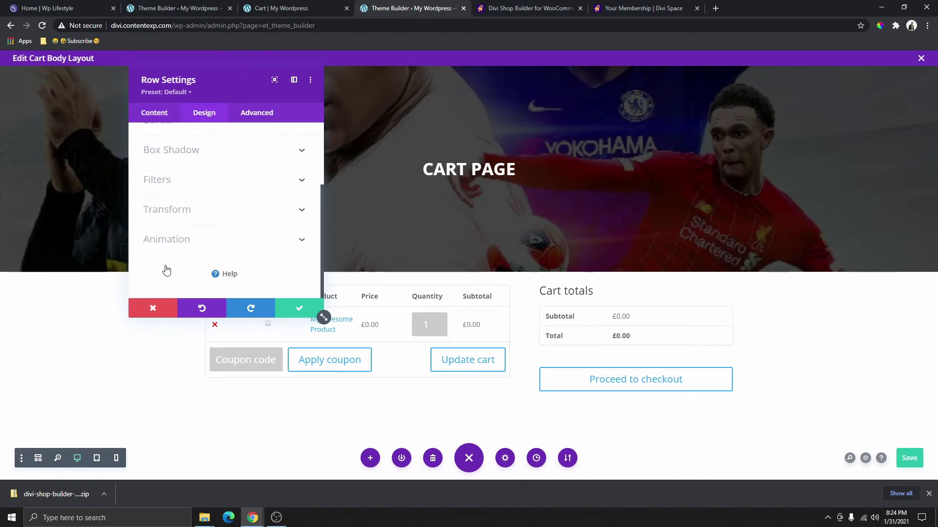
{"action": "left_click", "coordinate": [161, 116]}
{"action": "scroll", "coordinate": [190, 205], "scroll_direction": "down", "scroll_amount": 3}
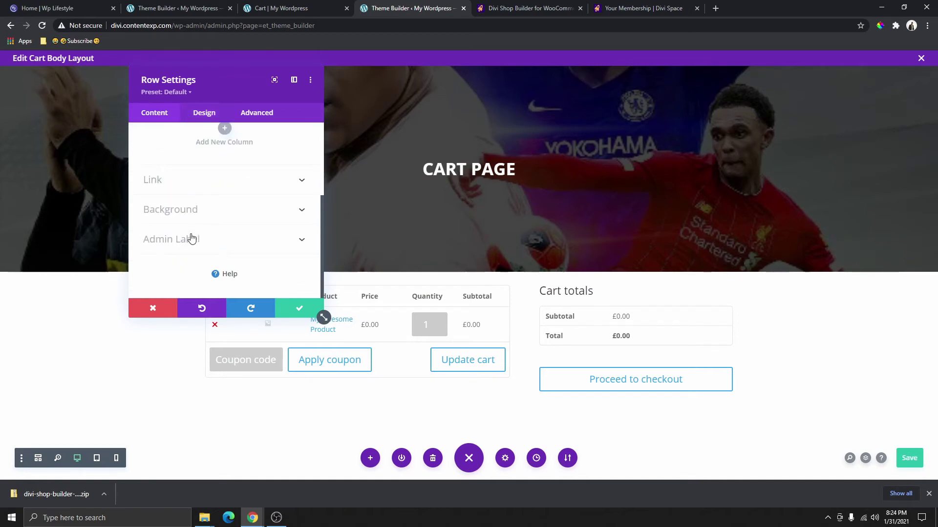
{"action": "left_click", "coordinate": [191, 223]}
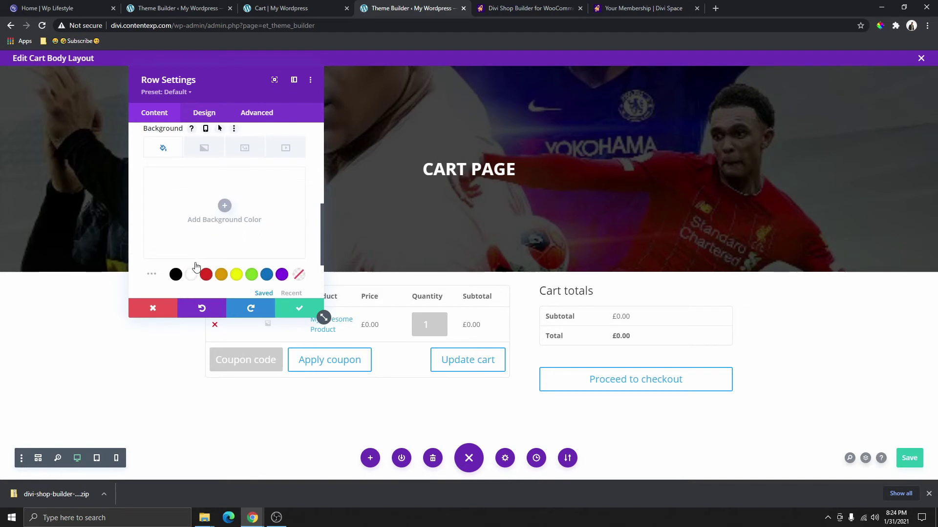
{"action": "left_click", "coordinate": [192, 277]}
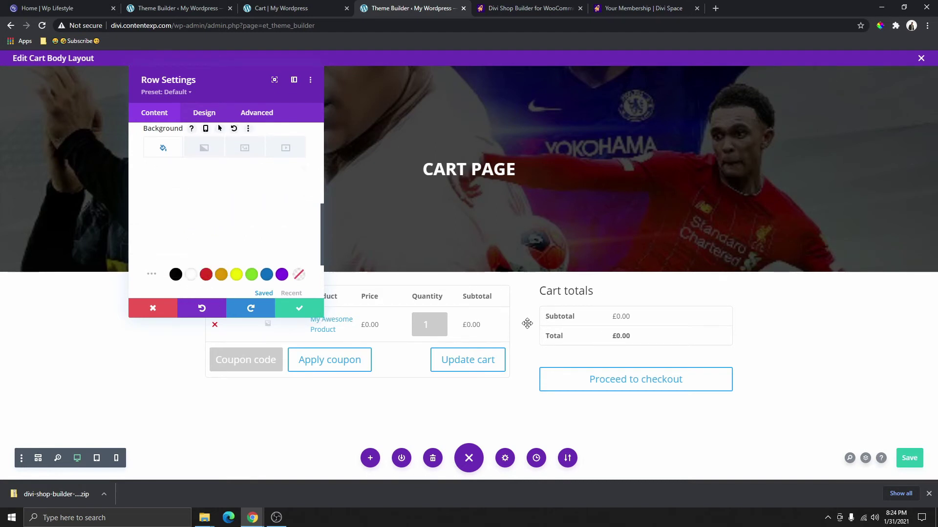
Set the cart row's top margin to -40px so that it overlaps the banner.
{"action": "left_click", "coordinate": [203, 115]}
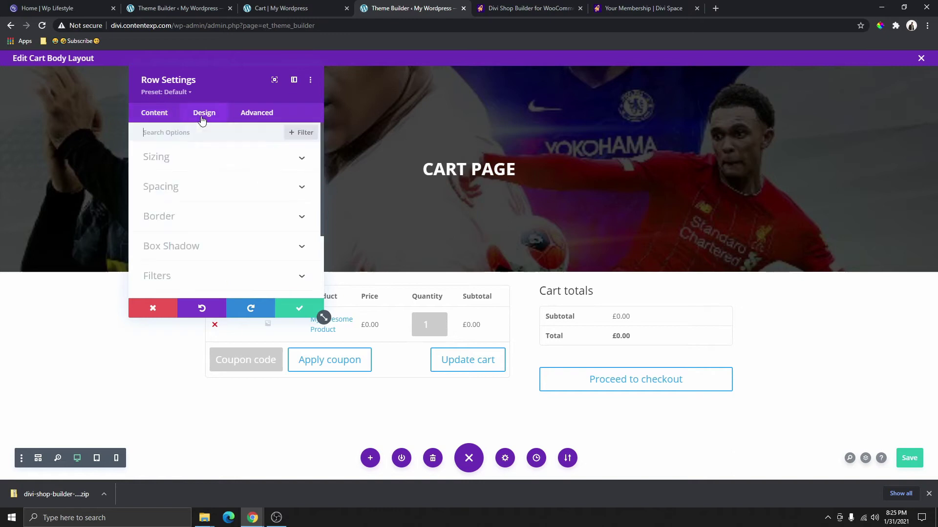
{"action": "left_click", "coordinate": [178, 187]}
{"action": "left_click_drag", "start_coordinate": [160, 186], "coordinate": [121, 187]}
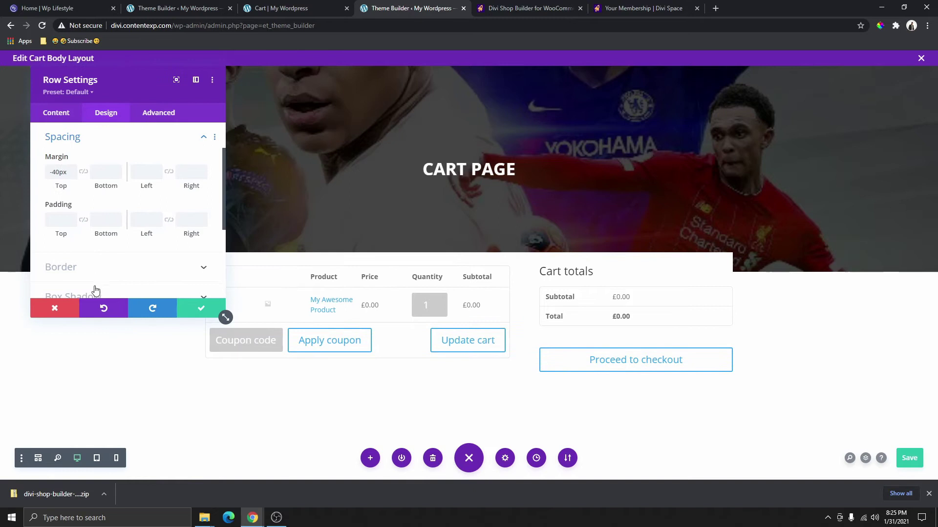
Apply the first box shadow preset, a soft shadow around all sides, to the cart row and save its settings.
{"action": "scroll", "coordinate": [92, 288], "scroll_direction": "down", "scroll_amount": 1}
{"action": "left_click", "coordinate": [90, 249]}
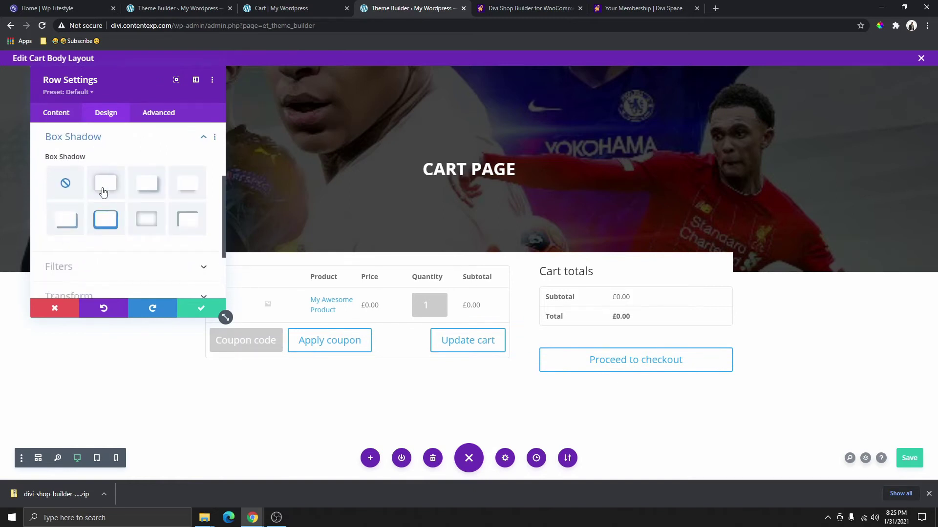
{"action": "left_click", "coordinate": [105, 184]}
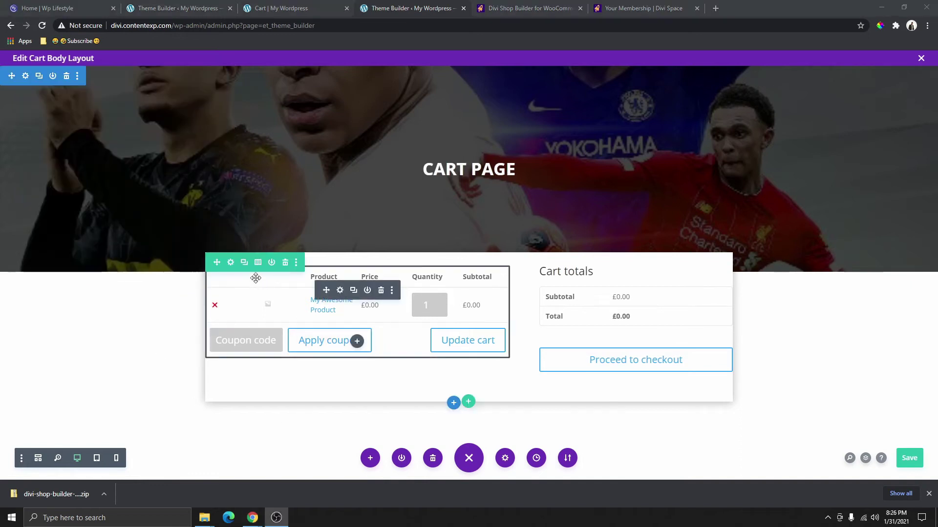
Set the cart row's bottom margin to 100px and save the row settings.
{"action": "left_click", "coordinate": [231, 262]}
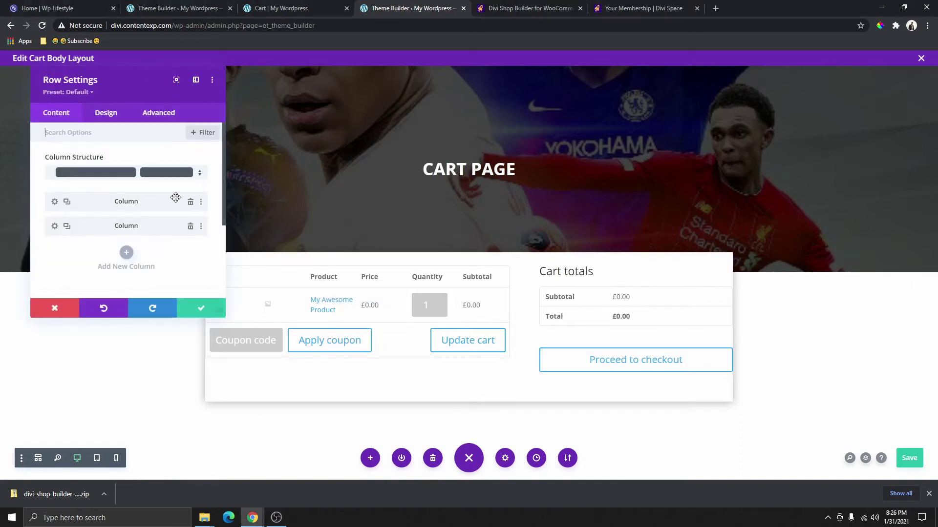
{"action": "left_click", "coordinate": [106, 113]}
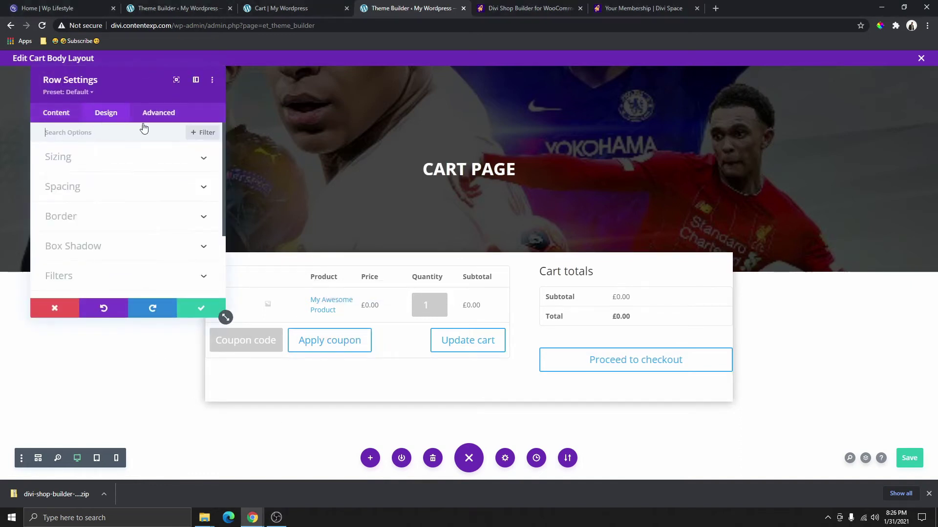
{"action": "left_click", "coordinate": [83, 190]}
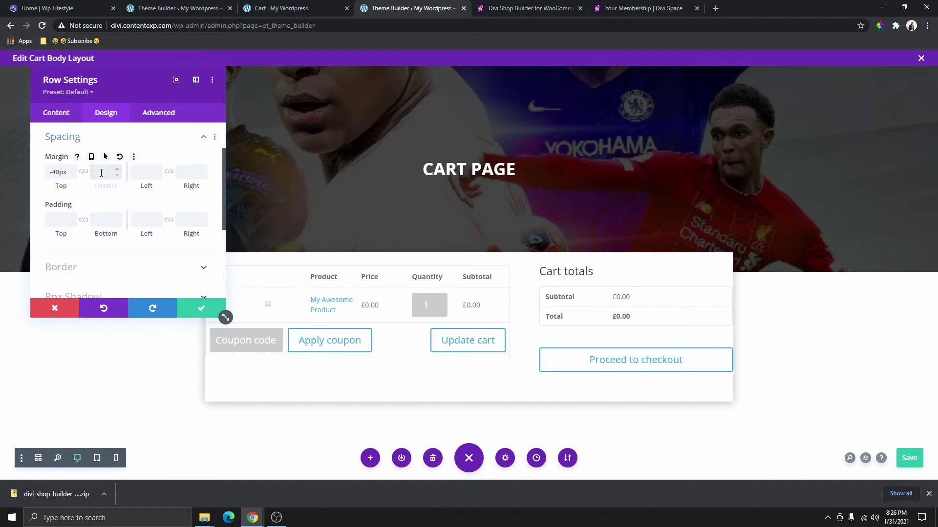
{"action": "left_click", "coordinate": [101, 172]}
{"action": "type", "text": "100"}
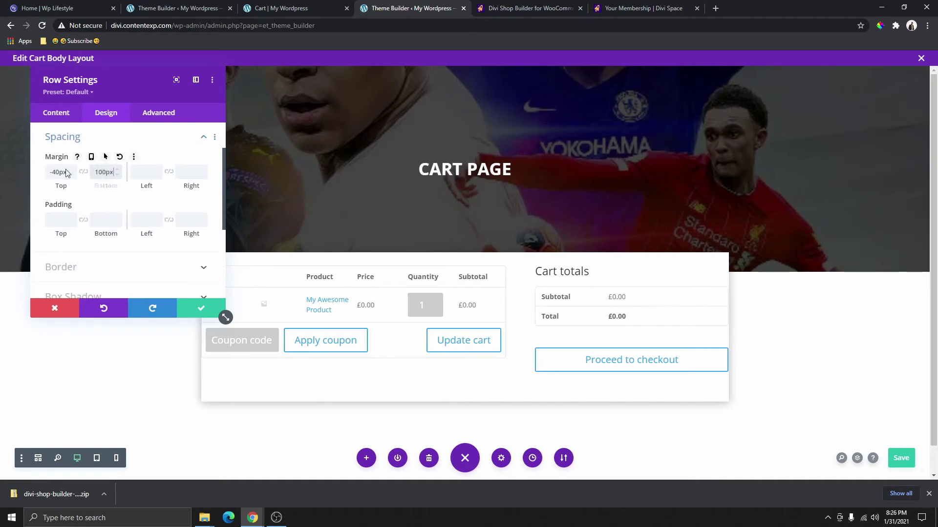
{"action": "left_click", "coordinate": [201, 308]}
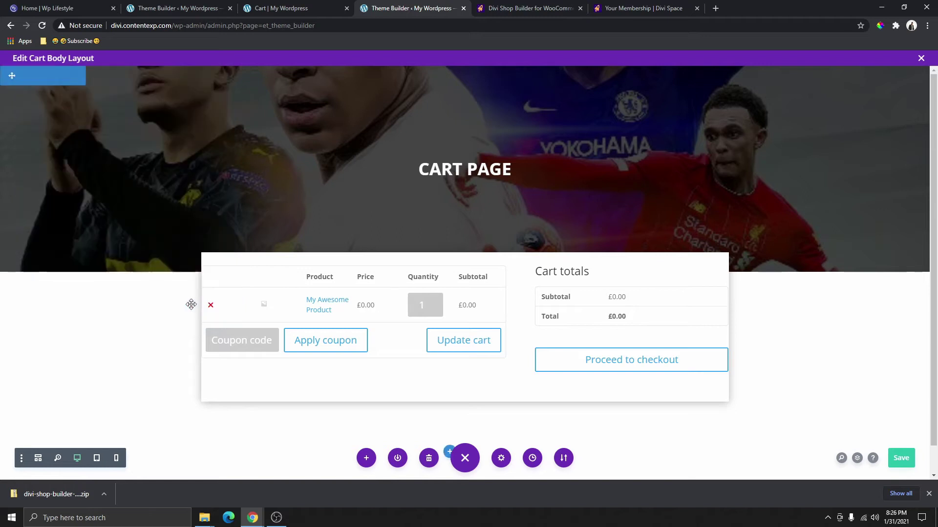
Examine the cart list, order summary and footer spacing on the finished cart page, and return to the layout editor.
{"action": "left_click", "coordinate": [309, 9]}
{"action": "scroll", "coordinate": [582, 238], "scroll_direction": "down", "scroll_amount": 5}
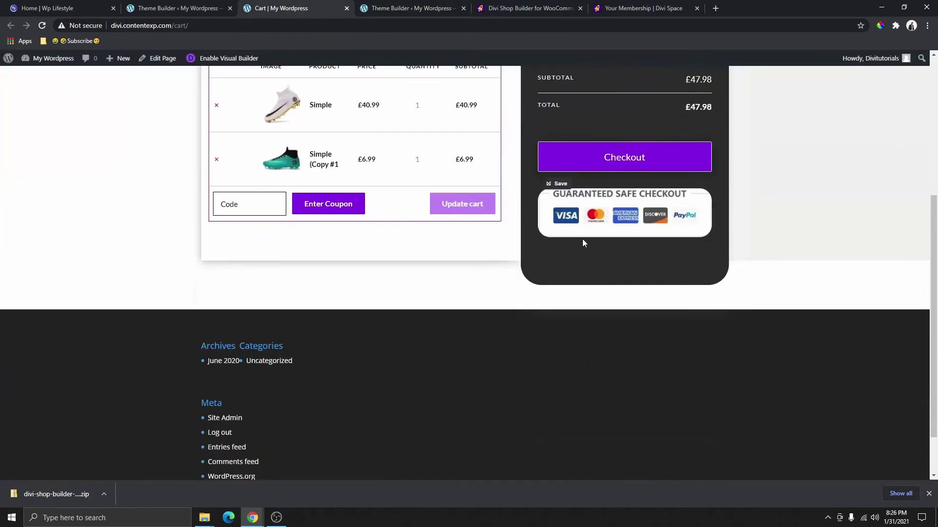
{"action": "left_click_drag", "start_coordinate": [185, 237], "coordinate": [765, 204]}
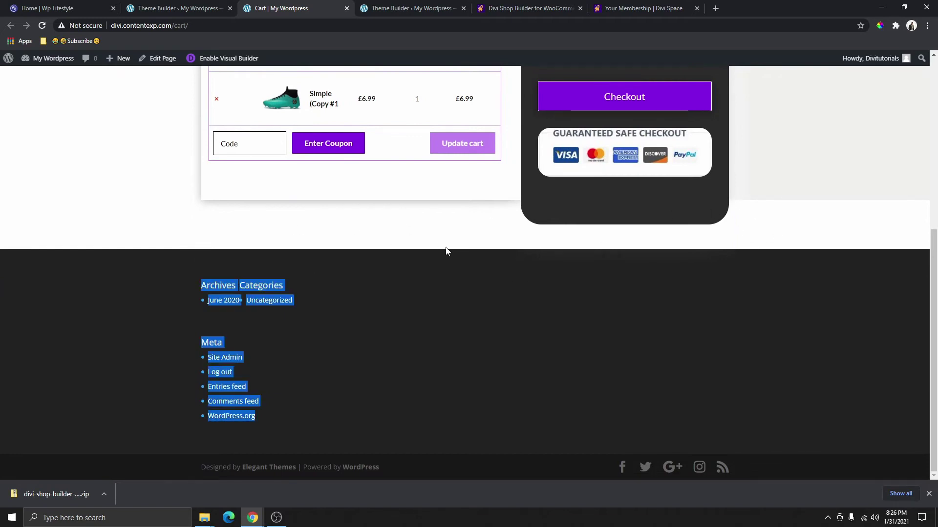
{"action": "scroll", "coordinate": [556, 244], "scroll_direction": "up", "scroll_amount": 4}
{"action": "left_click", "coordinate": [413, 17]}
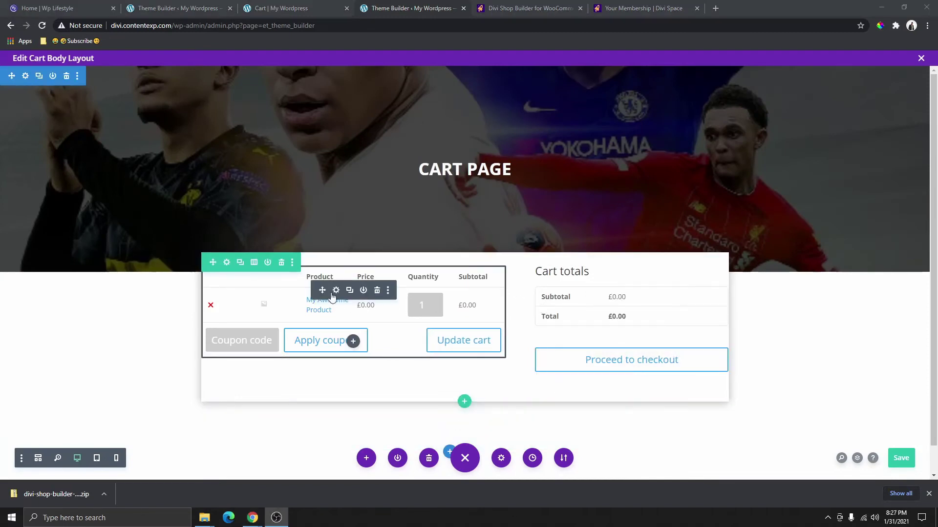
Give the cart list column 20px top padding and linked left and right padding of 25px.
{"action": "left_click", "coordinate": [226, 262]}
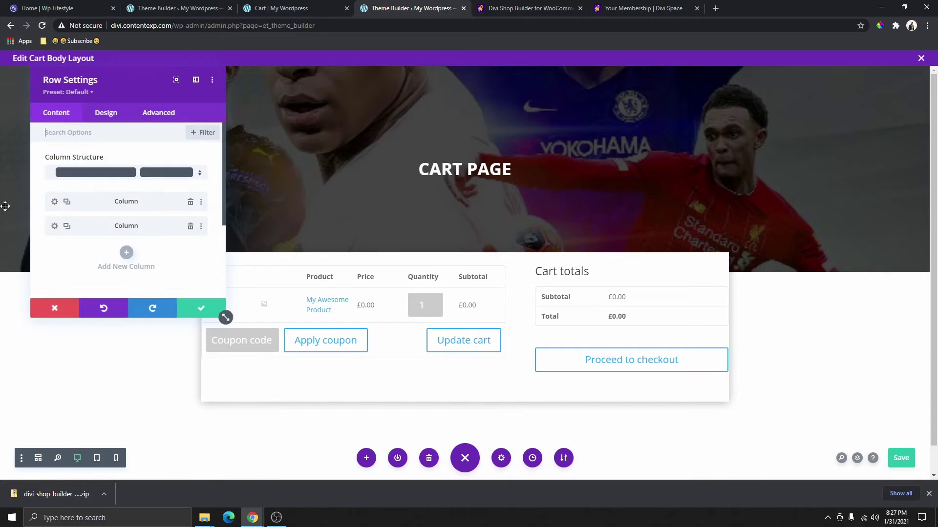
{"action": "left_click", "coordinate": [55, 202]}
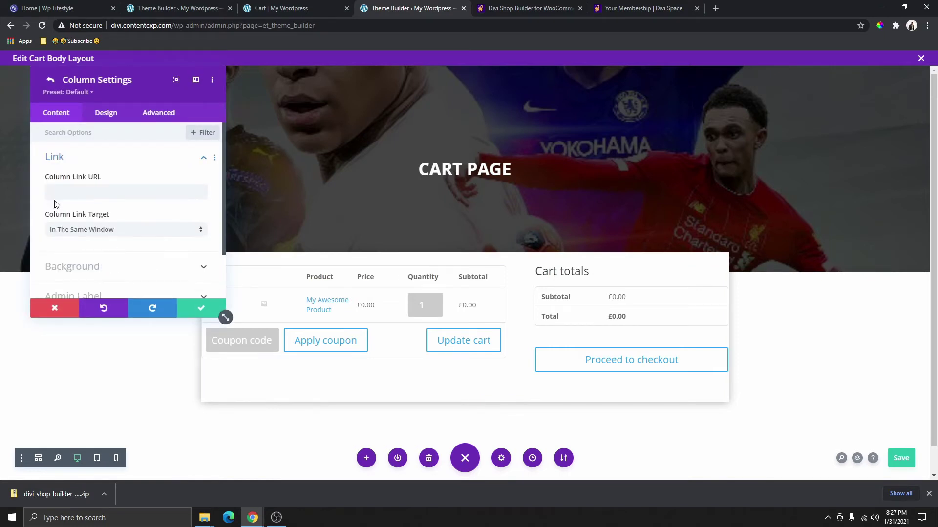
{"action": "left_click_drag", "start_coordinate": [126, 93], "coordinate": [788, 93]}
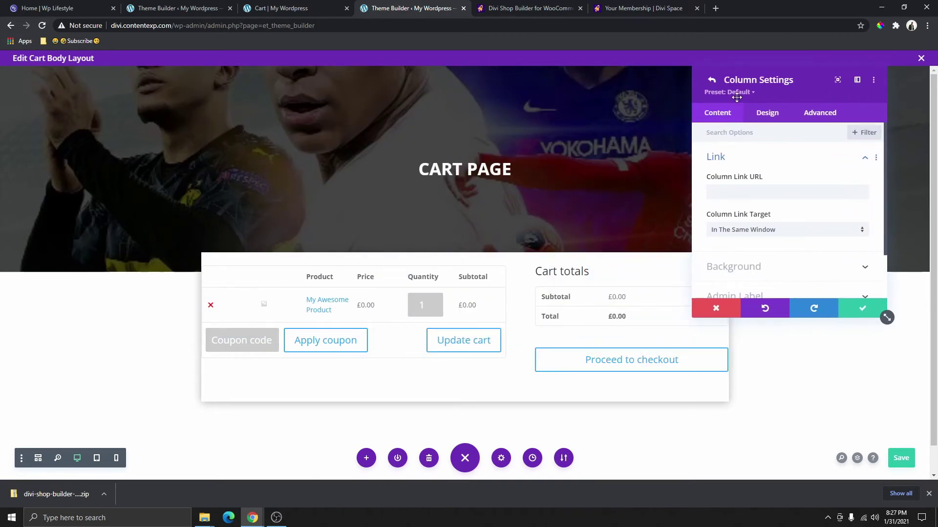
{"action": "left_click", "coordinate": [768, 115]}
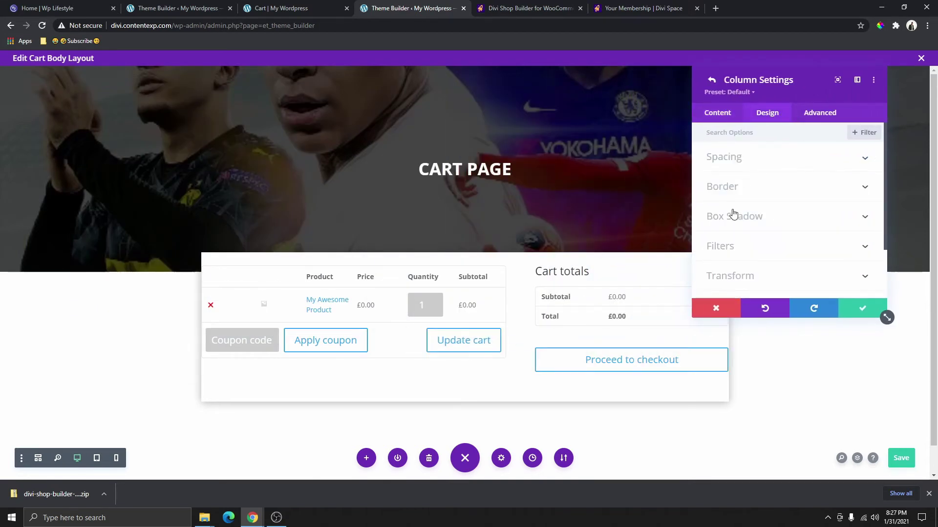
{"action": "left_click", "coordinate": [737, 162]}
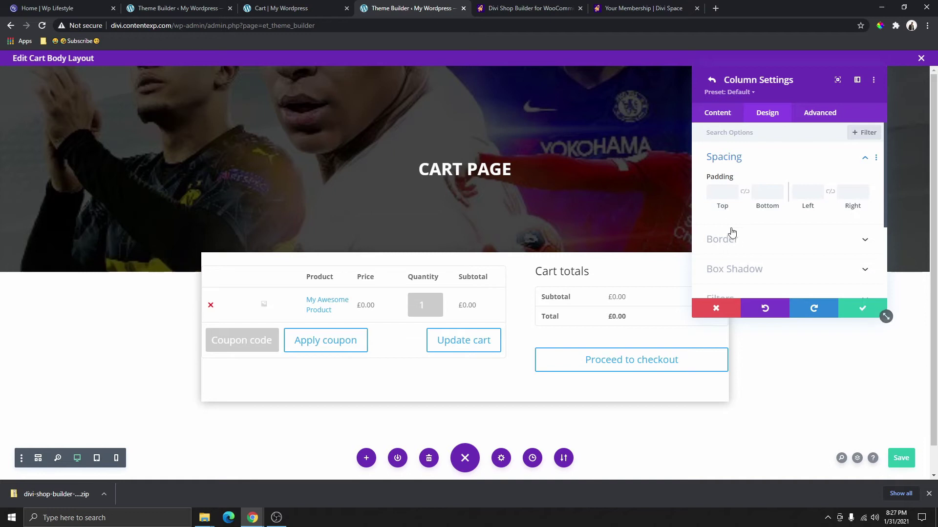
{"action": "left_click", "coordinate": [724, 195]}
{"action": "type", "text": "20px"}
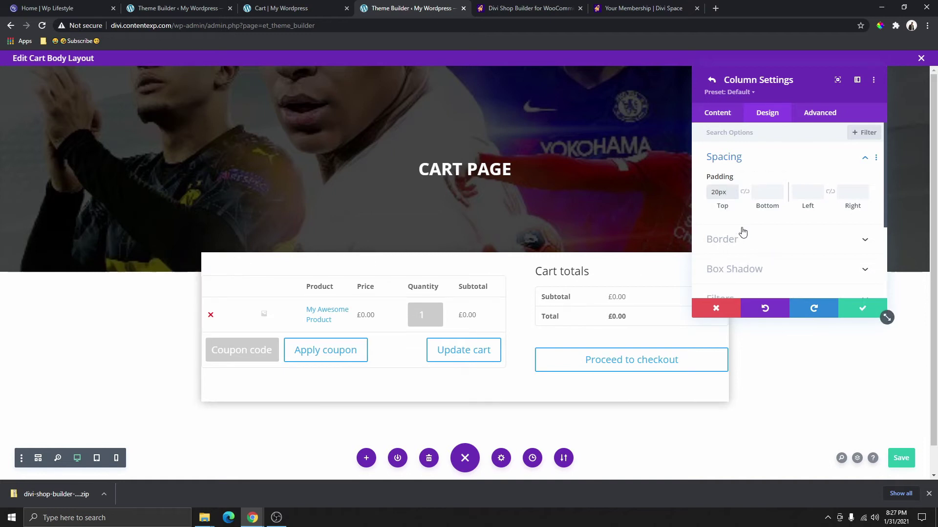
{"action": "left_click", "coordinate": [807, 196]}
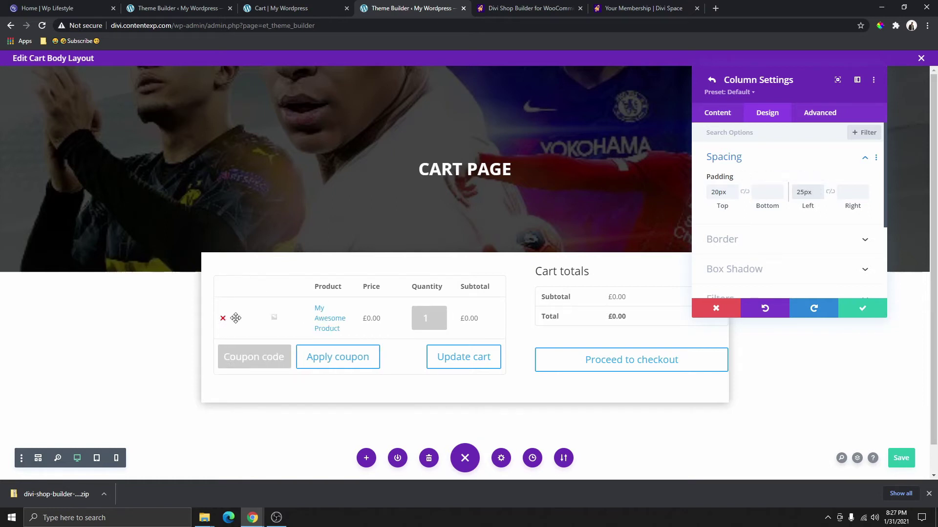
{"action": "left_click", "coordinate": [830, 193]}
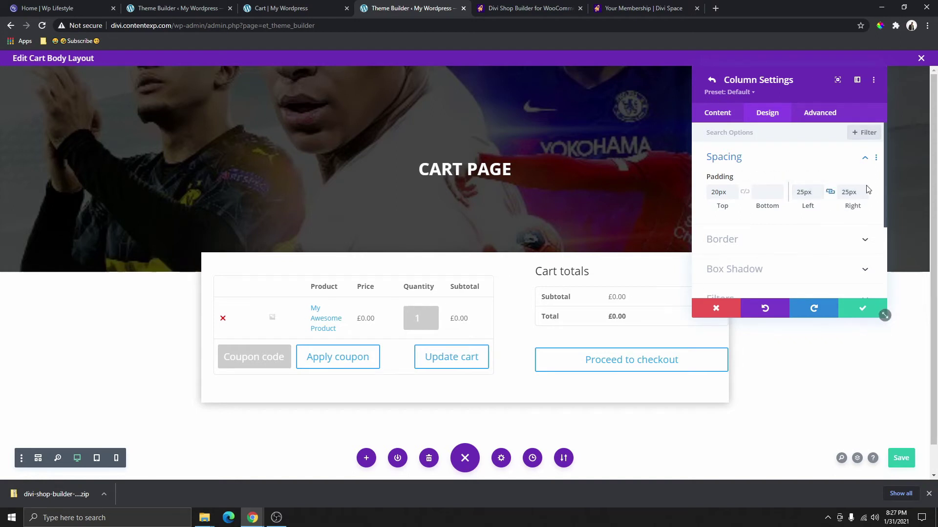
Set the cart list column's bottom and top padding to 25px and return to the row settings.
{"action": "left_click", "coordinate": [766, 193]}
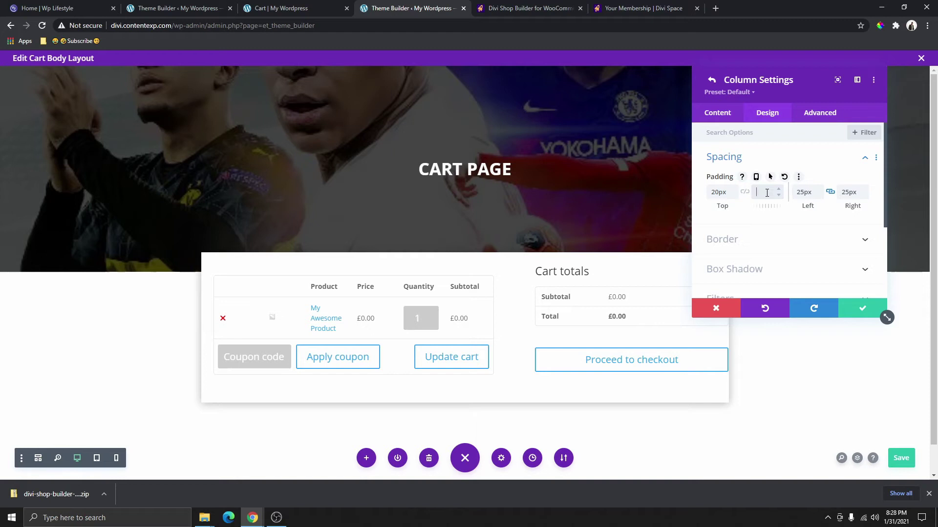
{"action": "type", "text": "25"}
{"action": "left_click", "coordinate": [719, 192]}
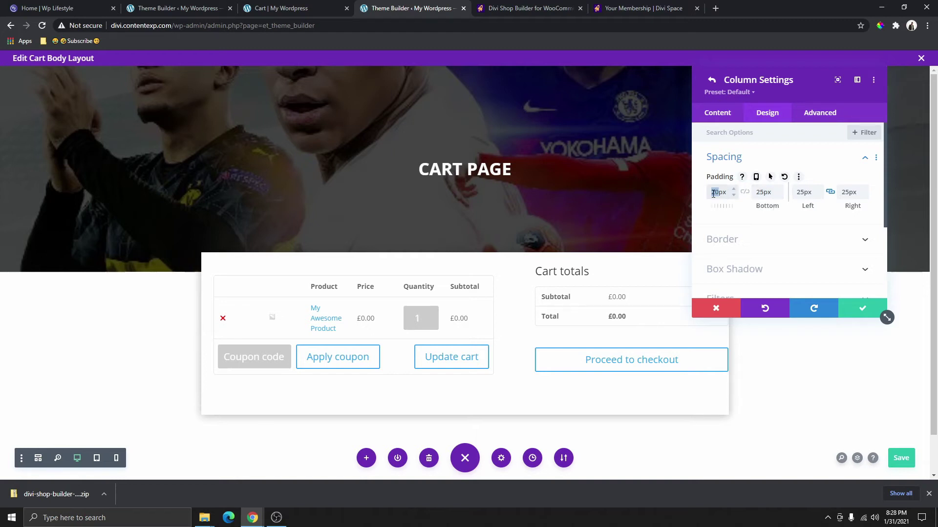
{"action": "type", "text": "25"}
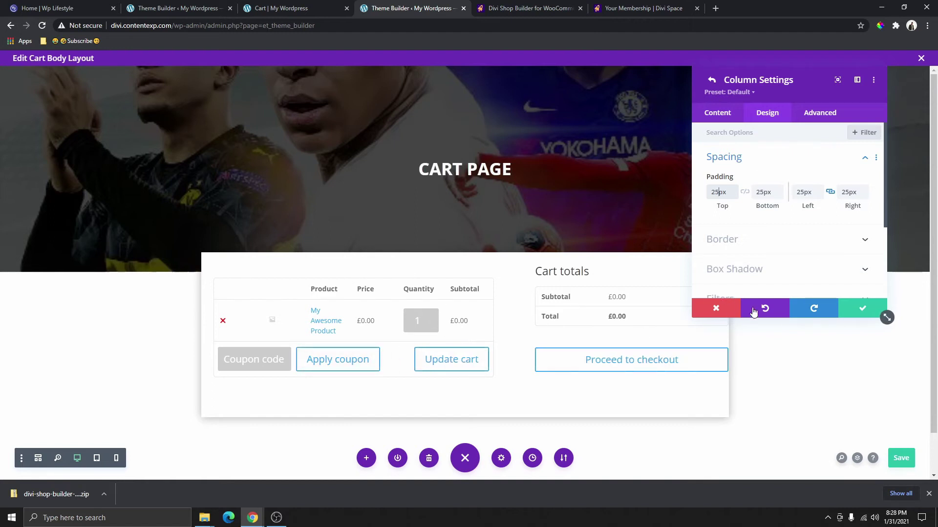
{"action": "left_click", "coordinate": [712, 81]}
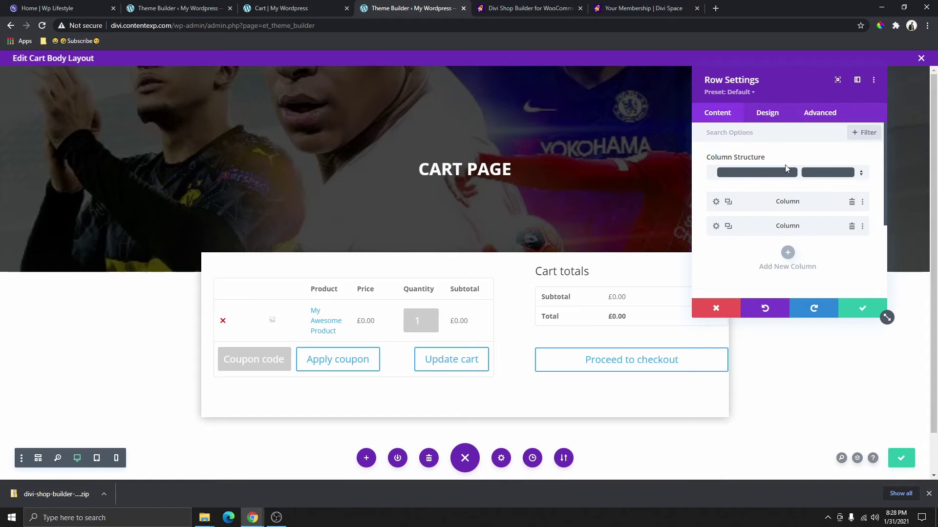
Enable a custom gutter width of 1 and equal column heights for the cart row, and save its settings.
{"action": "left_click", "coordinate": [766, 116]}
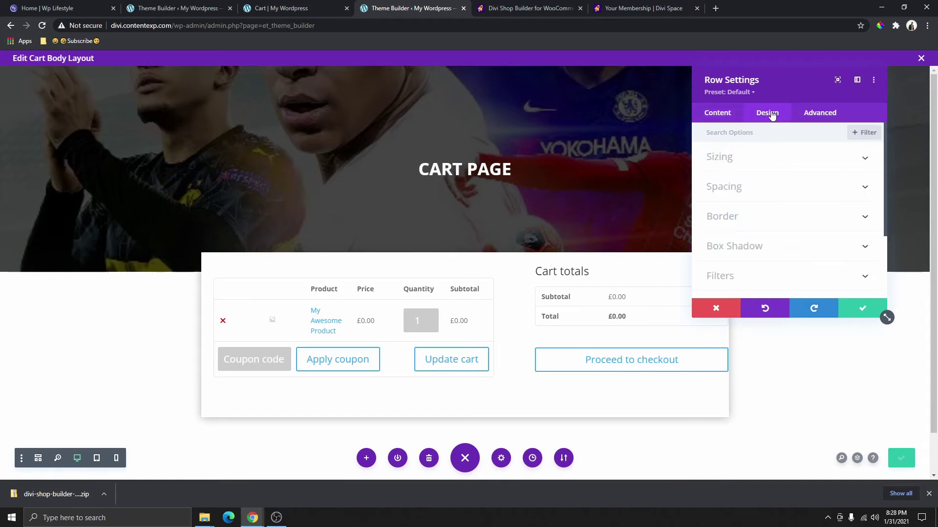
{"action": "left_click", "coordinate": [742, 160]}
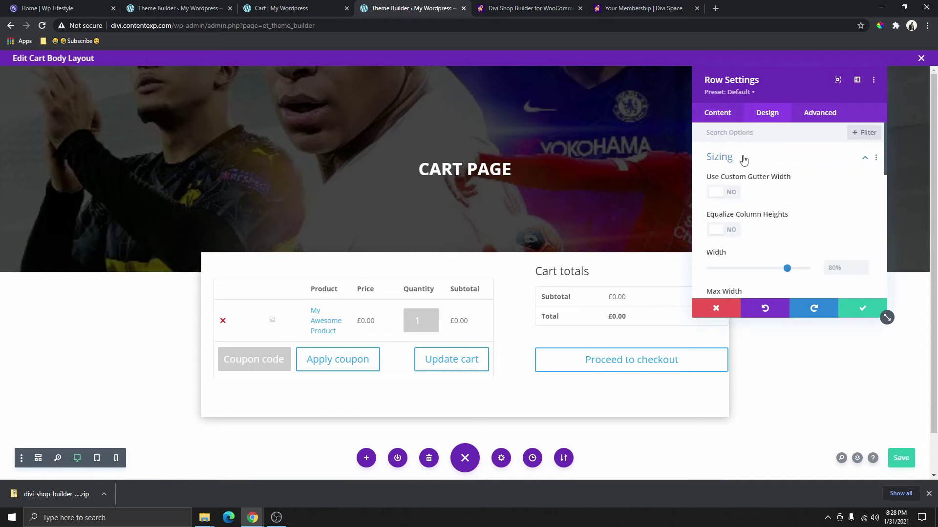
{"action": "left_click", "coordinate": [733, 195]}
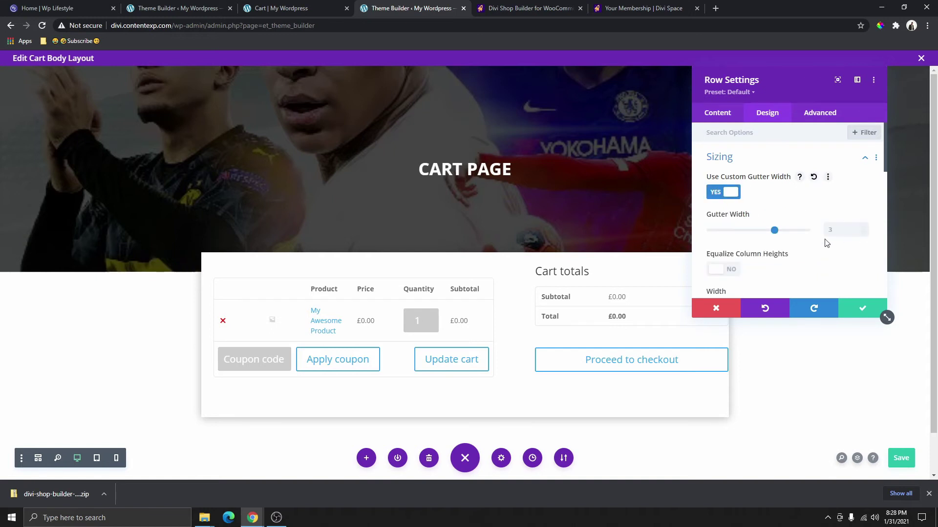
{"action": "double_click", "coordinate": [865, 234]}
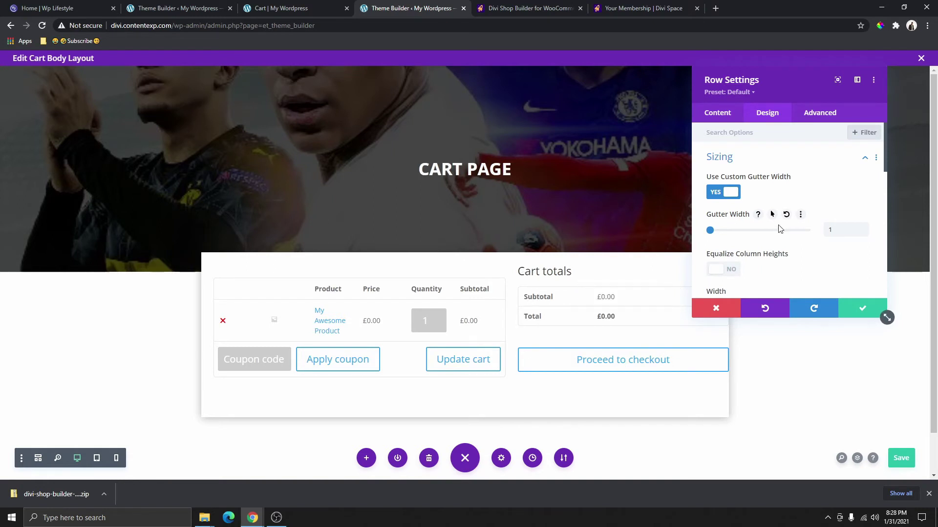
{"action": "left_click", "coordinate": [734, 273]}
{"action": "scroll", "coordinate": [790, 277], "scroll_direction": "down", "scroll_amount": 2}
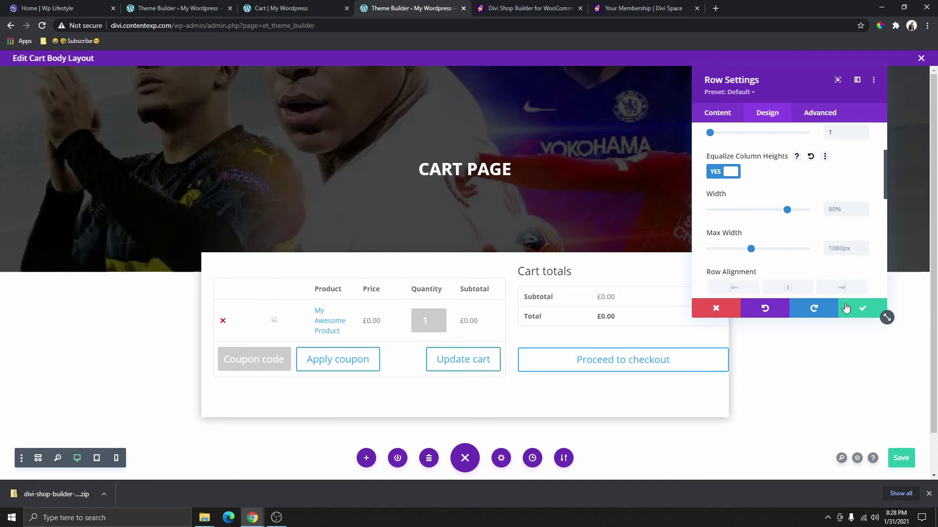
{"action": "left_click", "coordinate": [862, 313]}
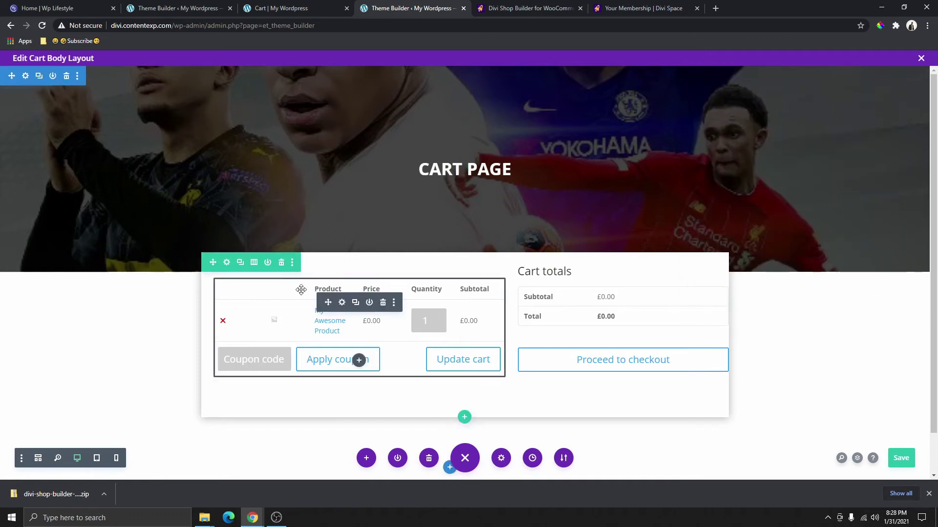
Give the cart totals column linked top and bottom padding of 50px and linked left and right padding of 25px.
{"action": "left_click", "coordinate": [224, 268]}
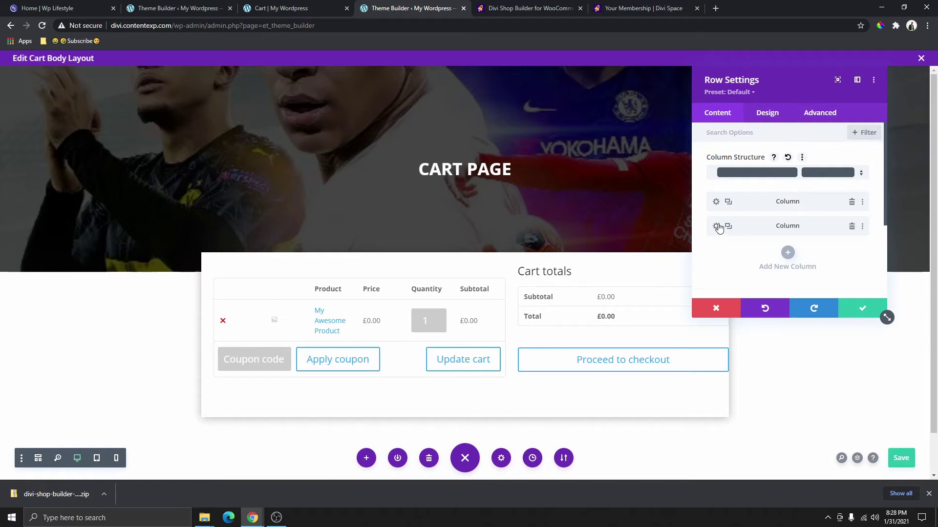
{"action": "left_click", "coordinate": [716, 226]}
{"action": "left_click", "coordinate": [766, 113]}
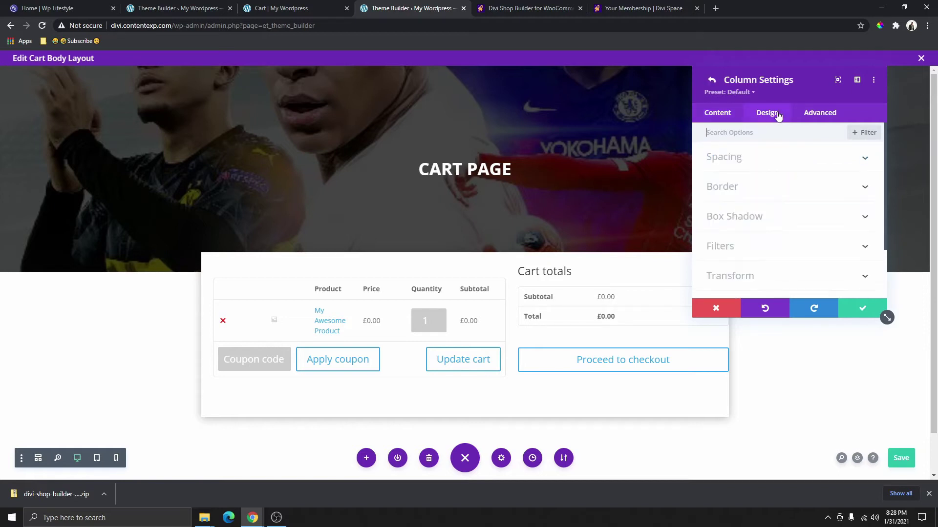
{"action": "left_click", "coordinate": [760, 163]}
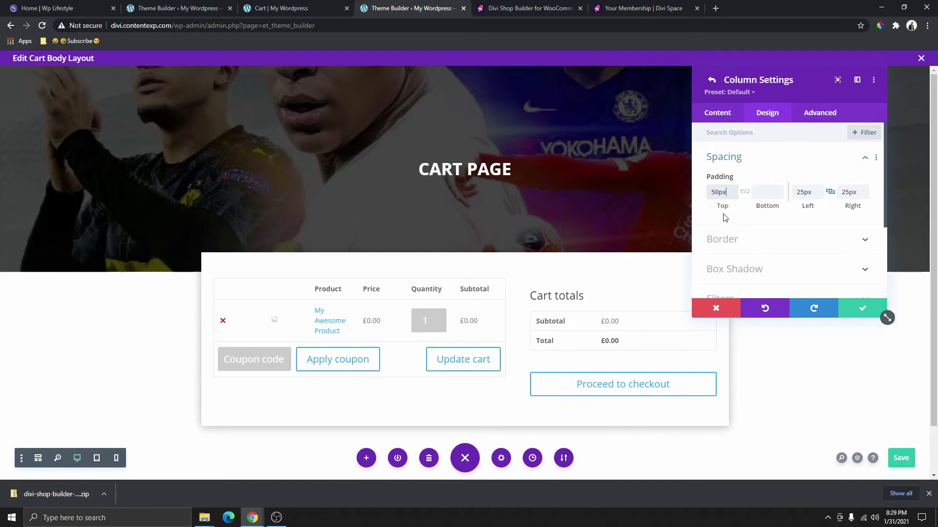
{"action": "left_click", "coordinate": [743, 193]}
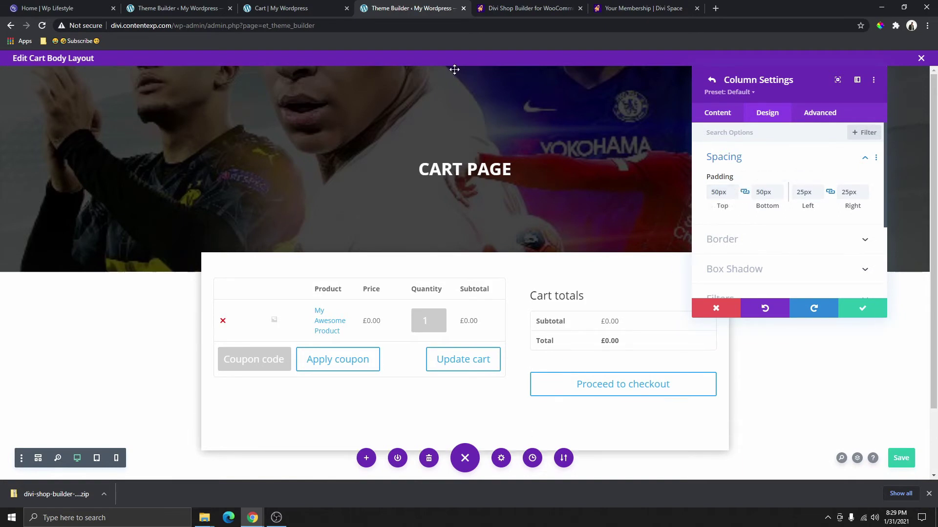
Set the cart totals column's background colour to dark grey #1e1e1e, using the finished cart page as reference, and save the settings.
{"action": "left_click", "coordinate": [289, 11]}
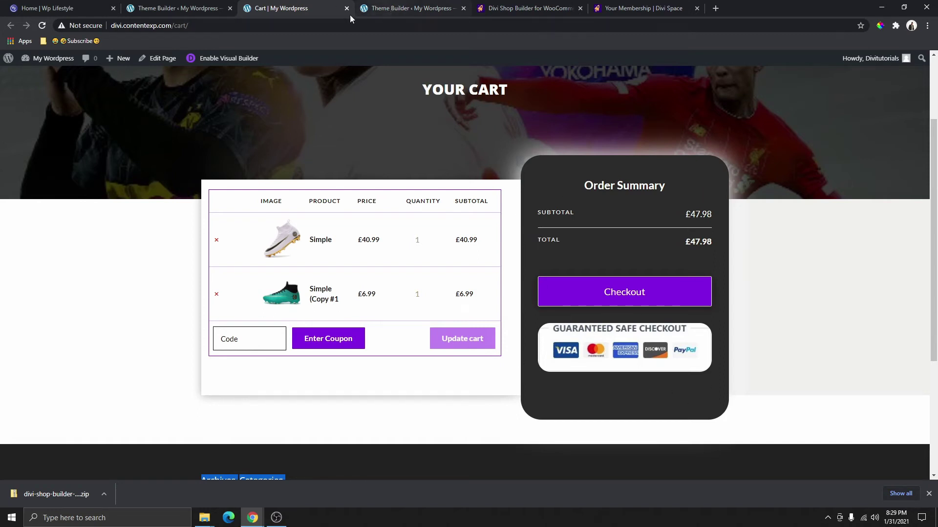
{"action": "left_click", "coordinate": [365, 8]}
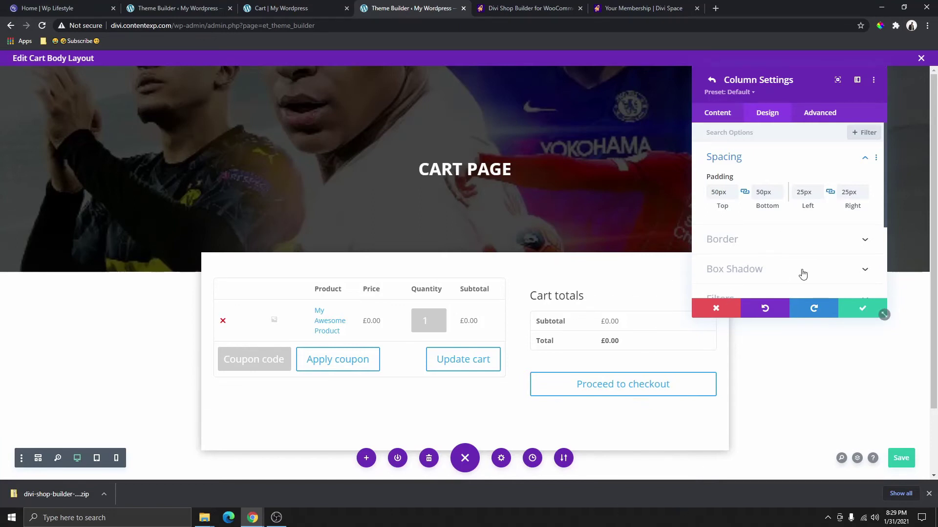
{"action": "scroll", "coordinate": [749, 248], "scroll_direction": "down", "scroll_amount": 3}
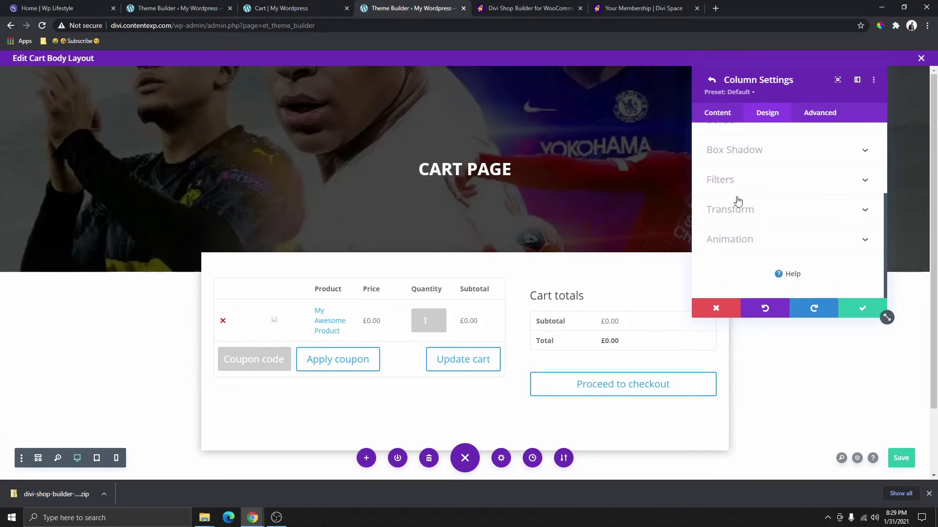
{"action": "left_click", "coordinate": [714, 116]}
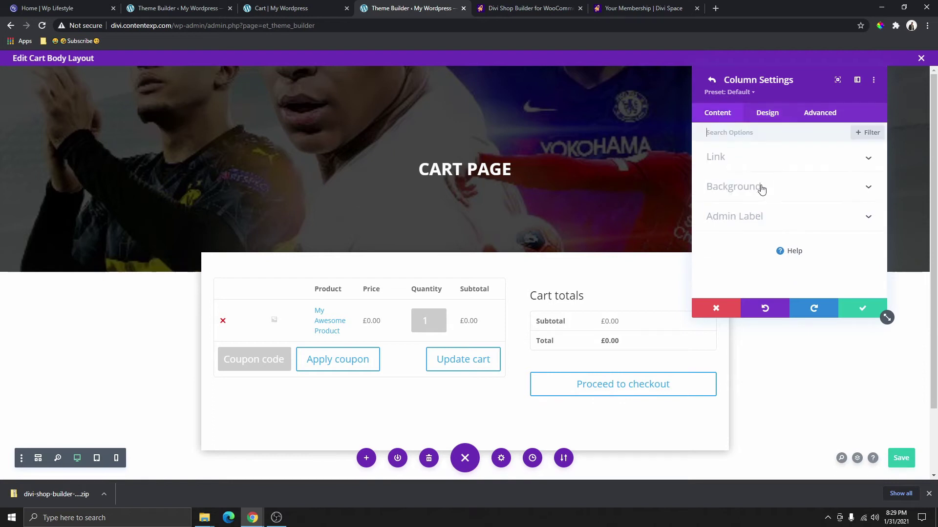
{"action": "left_click", "coordinate": [731, 187]}
{"action": "scroll", "coordinate": [743, 219], "scroll_direction": "down", "scroll_amount": 2}
{"action": "left_click", "coordinate": [739, 253]}
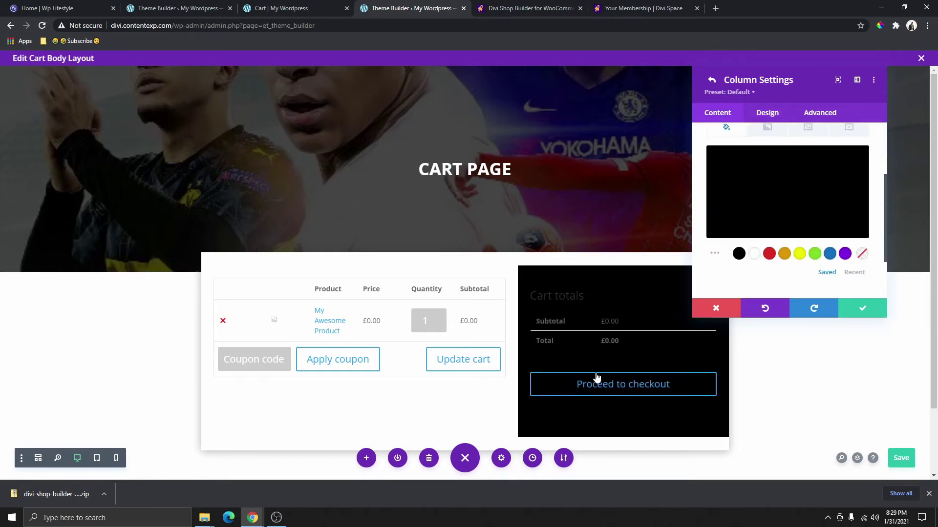
{"action": "mouse_move", "coordinate": [748, 234]}
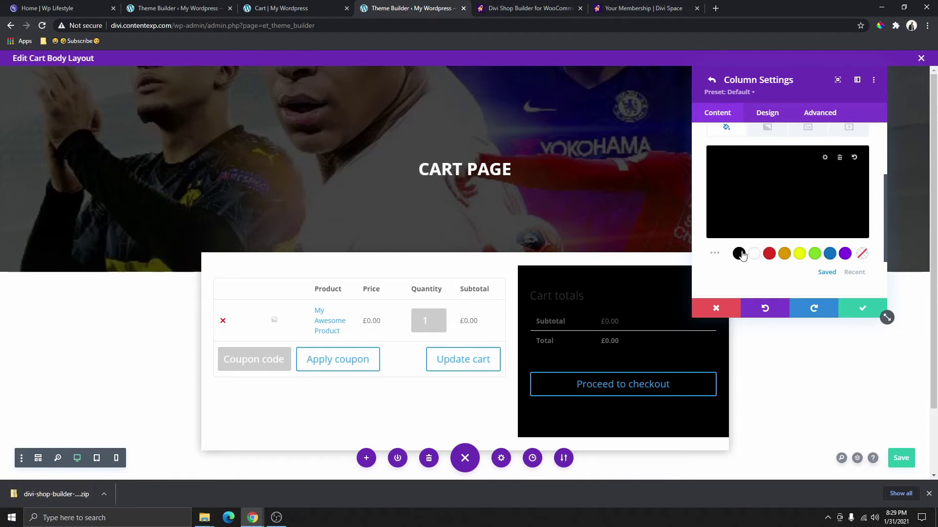
{"action": "left_click", "coordinate": [746, 212]}
{"action": "left_click_drag", "start_coordinate": [746, 211], "coordinate": [714, 230]}
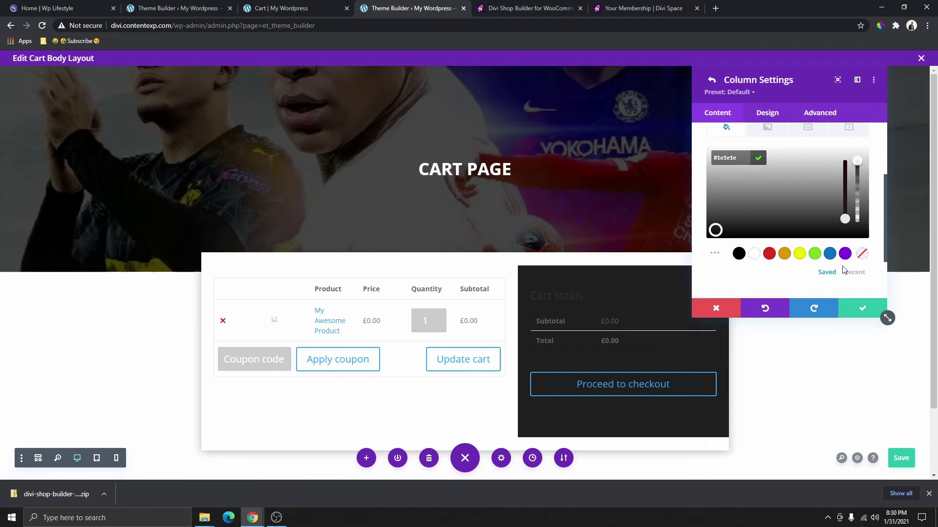
{"action": "left_click", "coordinate": [866, 308]}
Set the cart row's top and bottom padding to 0px and save the row settings.
{"action": "scroll", "coordinate": [488, 237], "scroll_direction": "down", "scroll_amount": 2}
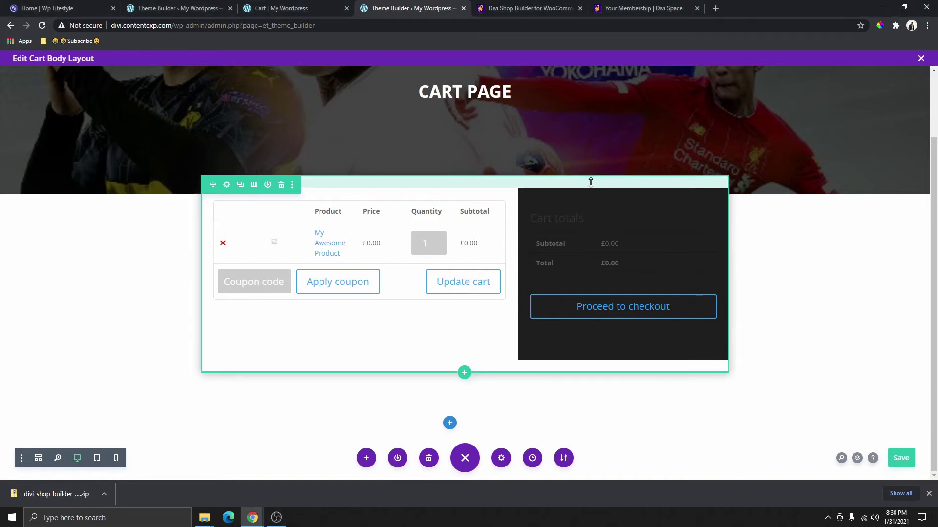
{"action": "left_click_drag", "start_coordinate": [590, 182], "coordinate": [574, 196]}
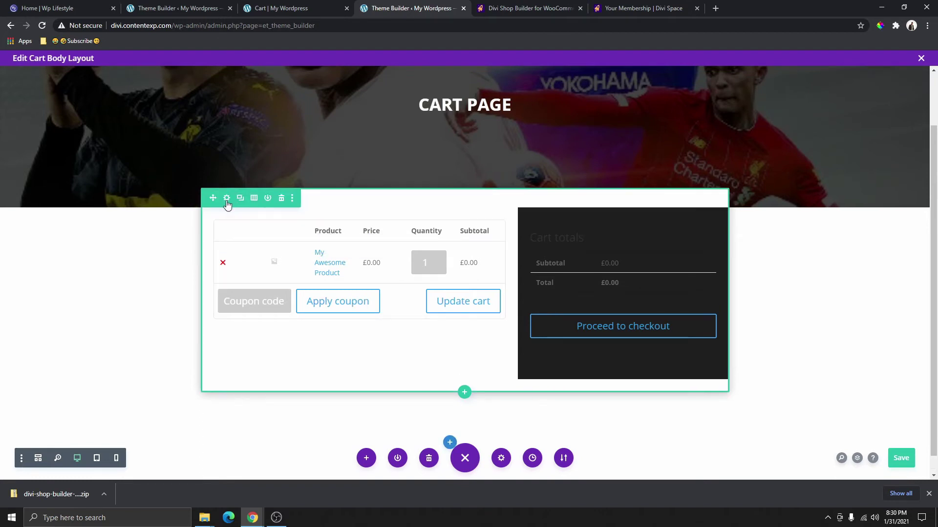
{"action": "left_click", "coordinate": [226, 199]}
{"action": "left_click", "coordinate": [764, 119]}
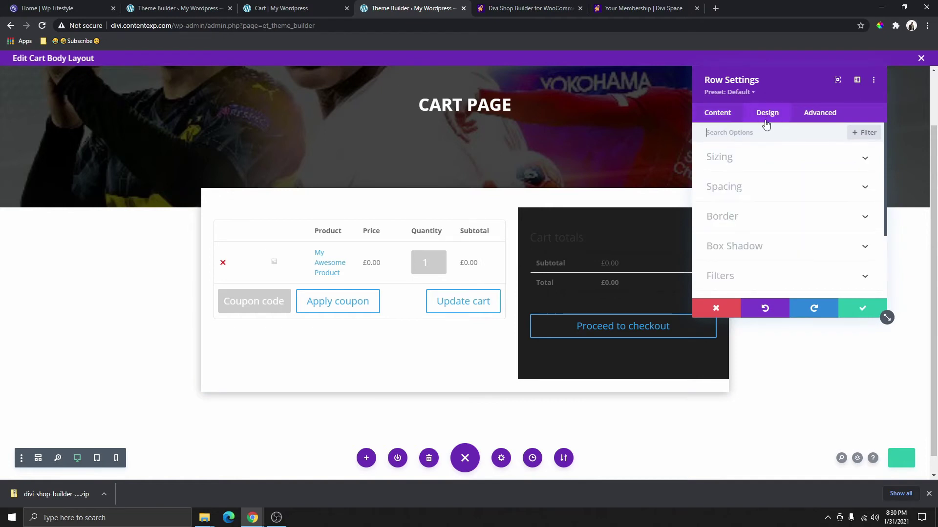
{"action": "left_click", "coordinate": [751, 196]}
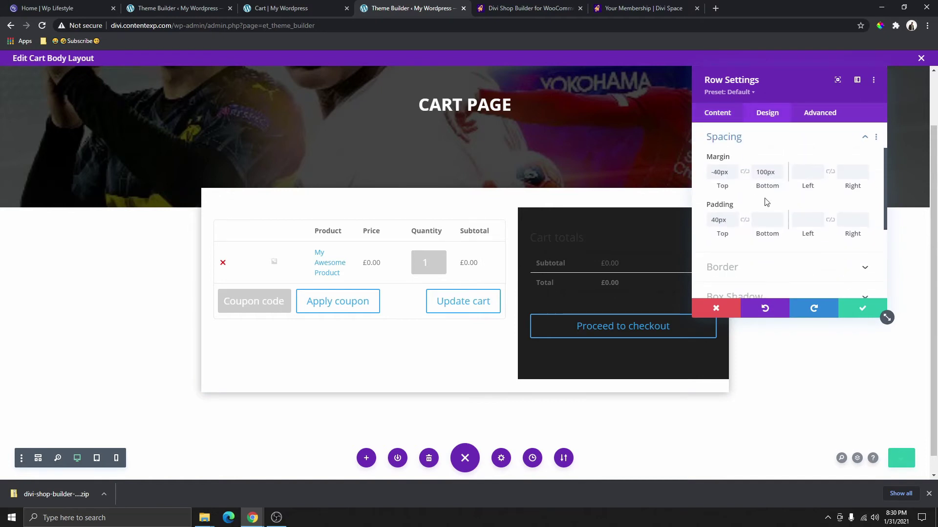
{"action": "left_click_drag", "start_coordinate": [728, 220], "coordinate": [712, 221]}
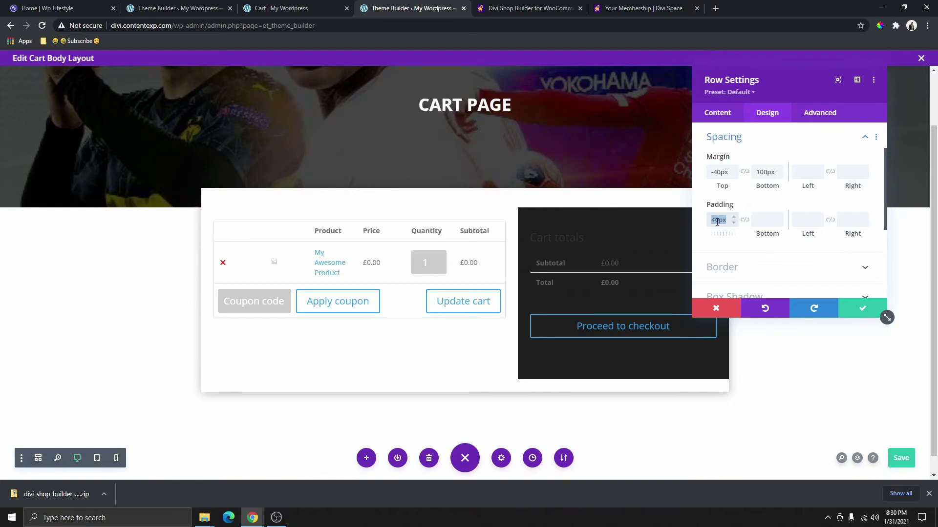
{"action": "type", "text": "0px"}
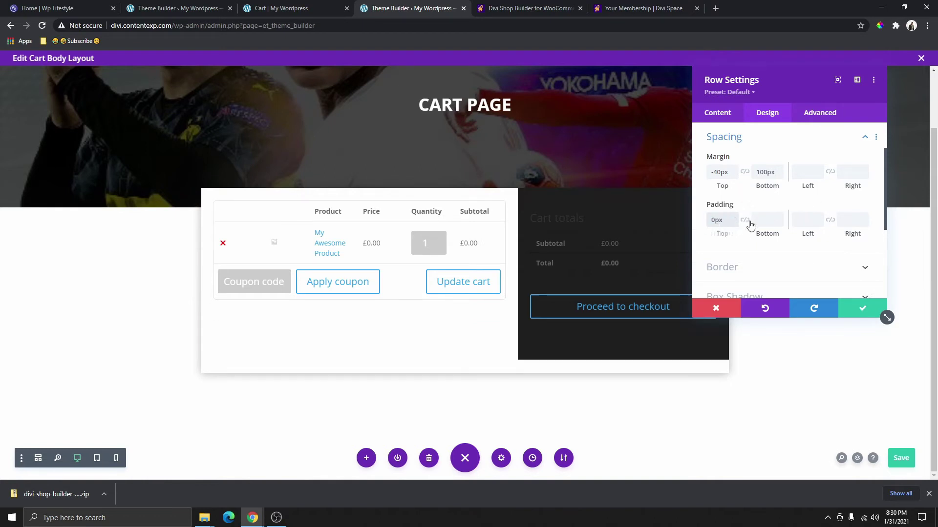
{"action": "left_click", "coordinate": [768, 215]}
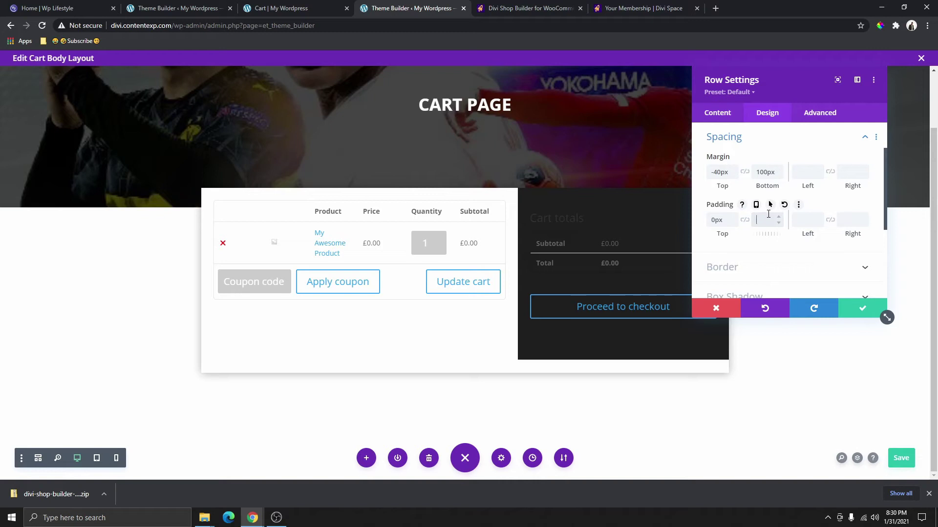
{"action": "type", "text": "0px"}
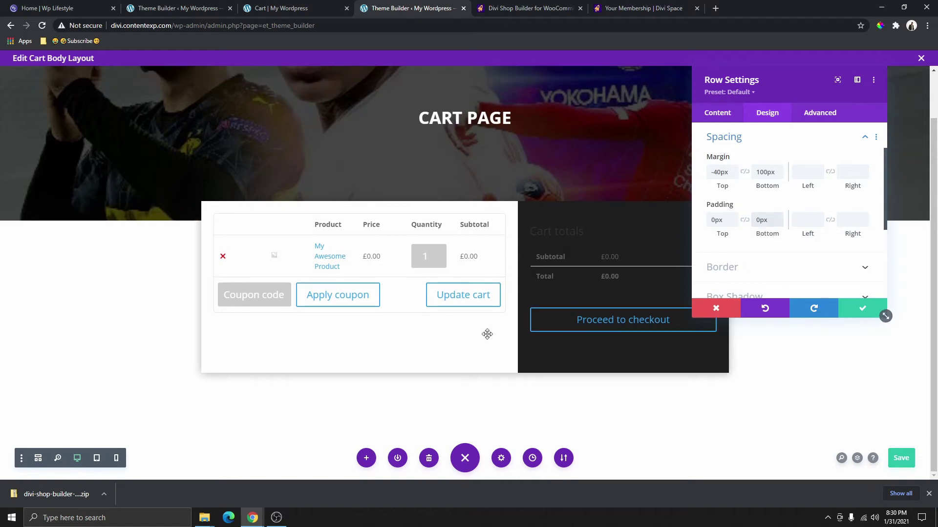
{"action": "left_click", "coordinate": [867, 315]}
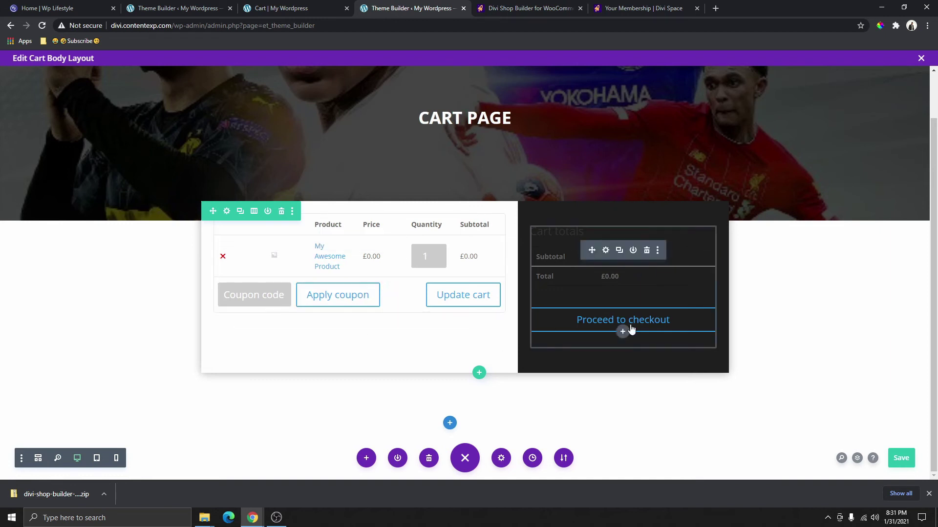
Using the finished cart page as reference, open the cart totals column's position options and choose Relative positioning.
{"action": "left_click", "coordinate": [315, 9]}
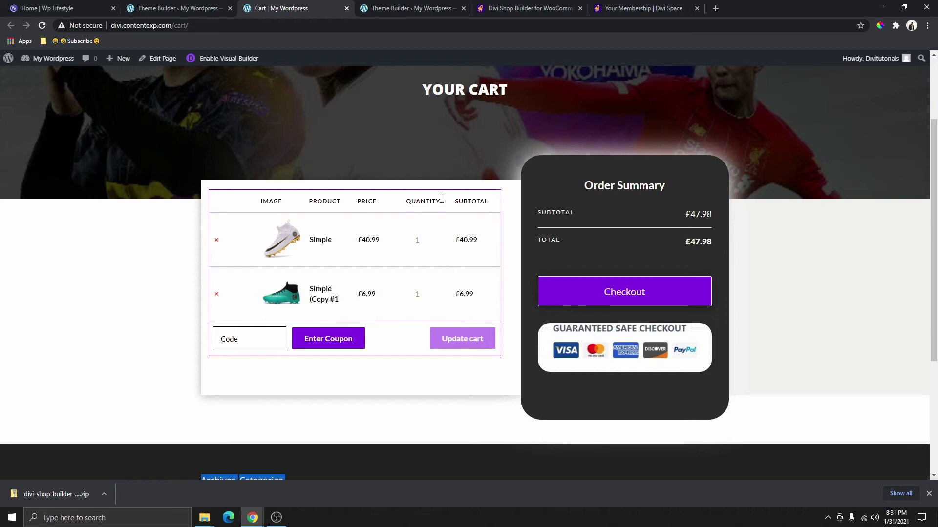
{"action": "left_click", "coordinate": [396, 8]}
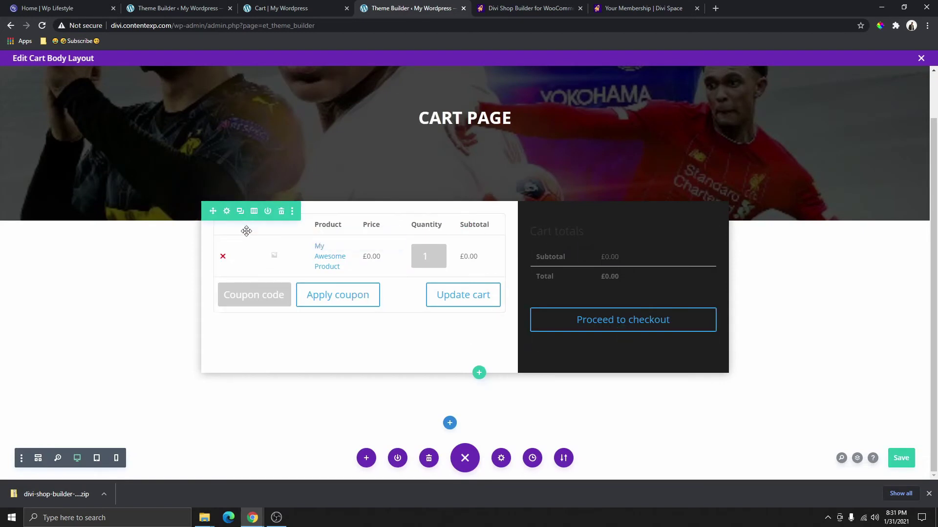
{"action": "left_click", "coordinate": [226, 212]}
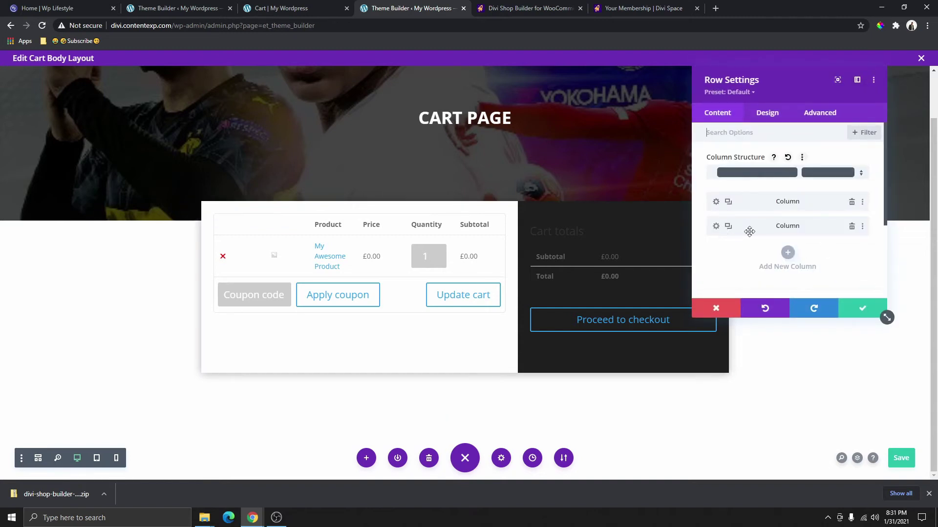
{"action": "left_click", "coordinate": [716, 226]}
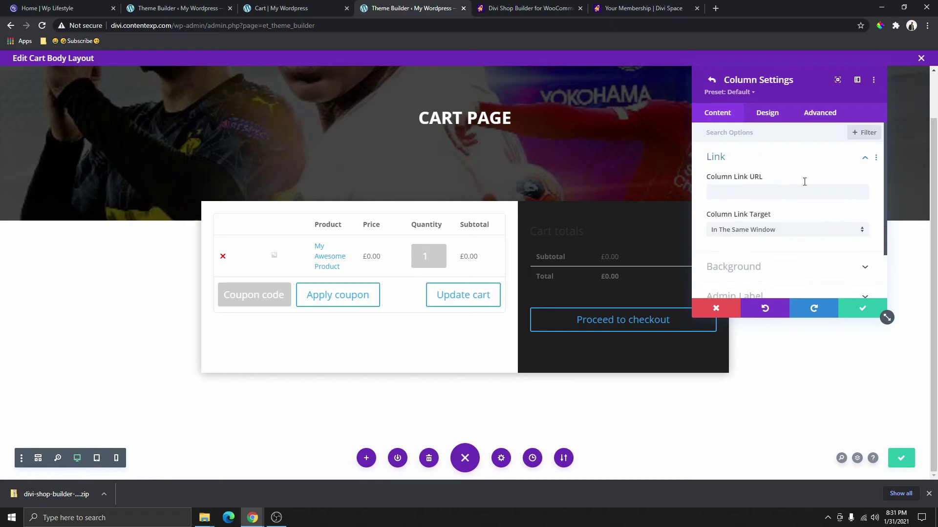
{"action": "left_click", "coordinate": [814, 114]}
{"action": "scroll", "coordinate": [791, 194], "scroll_direction": "down", "scroll_amount": 3}
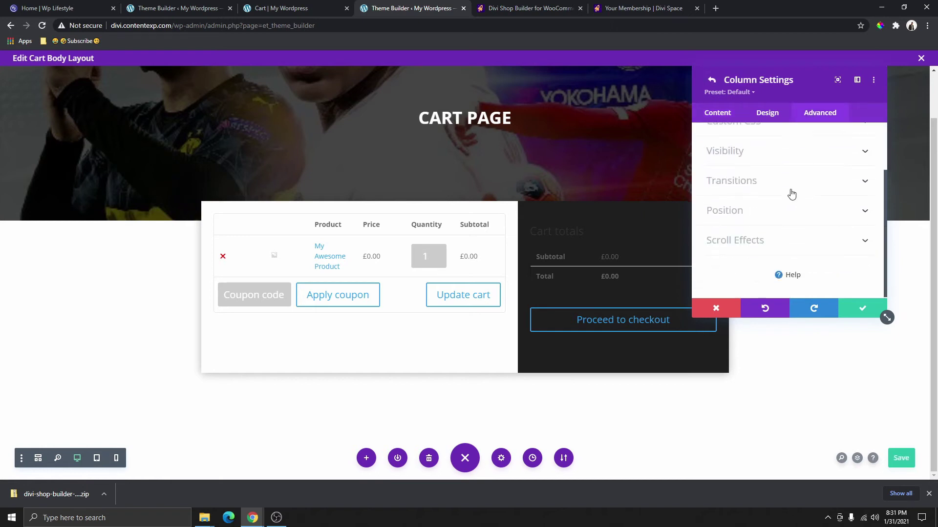
{"action": "left_click", "coordinate": [741, 210]}
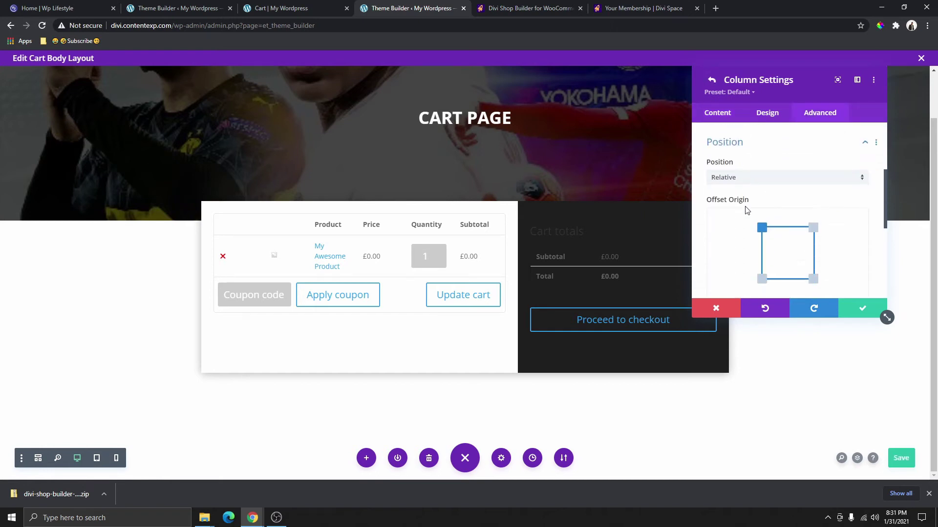
{"action": "left_click", "coordinate": [726, 174]}
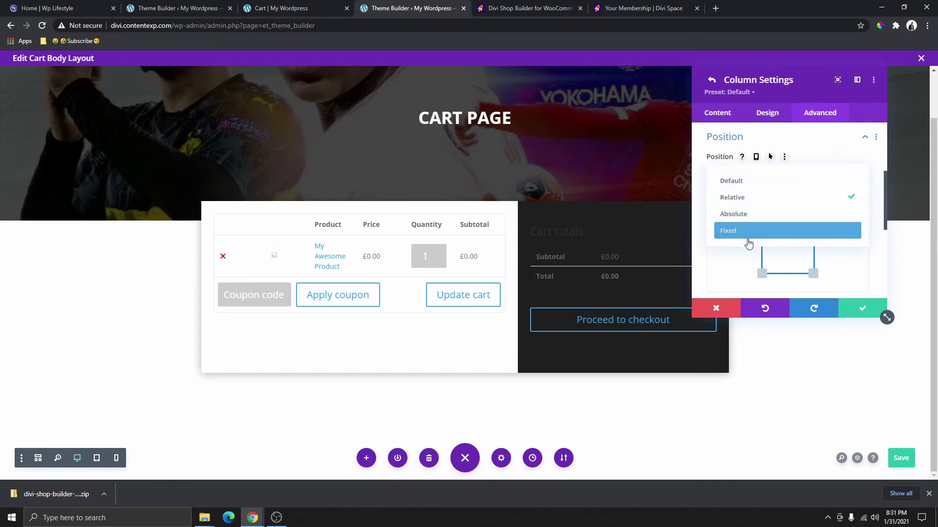
{"action": "left_click", "coordinate": [758, 201]}
Set the cart totals column's vertical offset to -50px and move the settings window clear of the column.
{"action": "scroll", "coordinate": [762, 219], "scroll_direction": "down", "scroll_amount": 2}
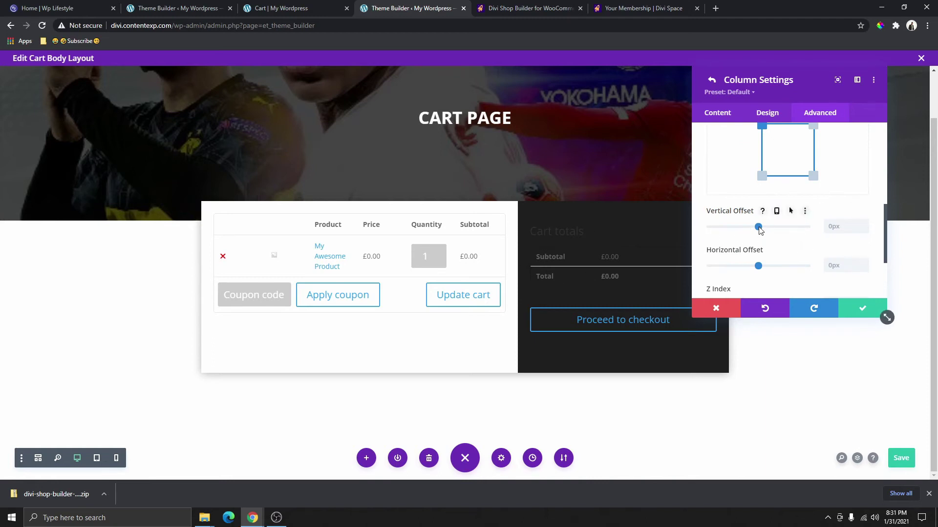
{"action": "mouse_move", "coordinate": [759, 229]}
{"action": "left_mouse_down"}
{"action": "mouse_move", "coordinate": [747, 230]}
{"action": "mouse_move", "coordinate": [766, 230]}
{"action": "mouse_move", "coordinate": [758, 232]}
{"action": "left_mouse_up"}
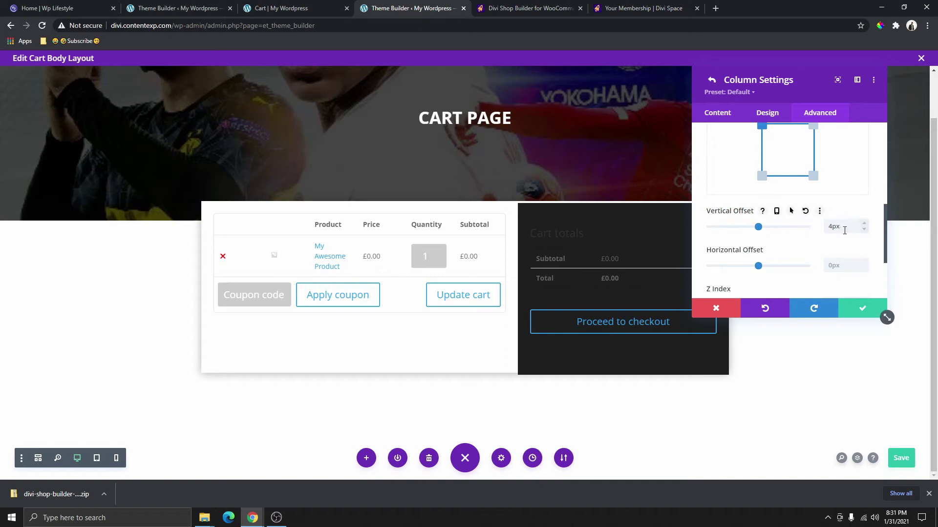
{"action": "left_click_drag", "start_coordinate": [844, 231], "coordinate": [826, 228]}
{"action": "type", "text": "-50px"}
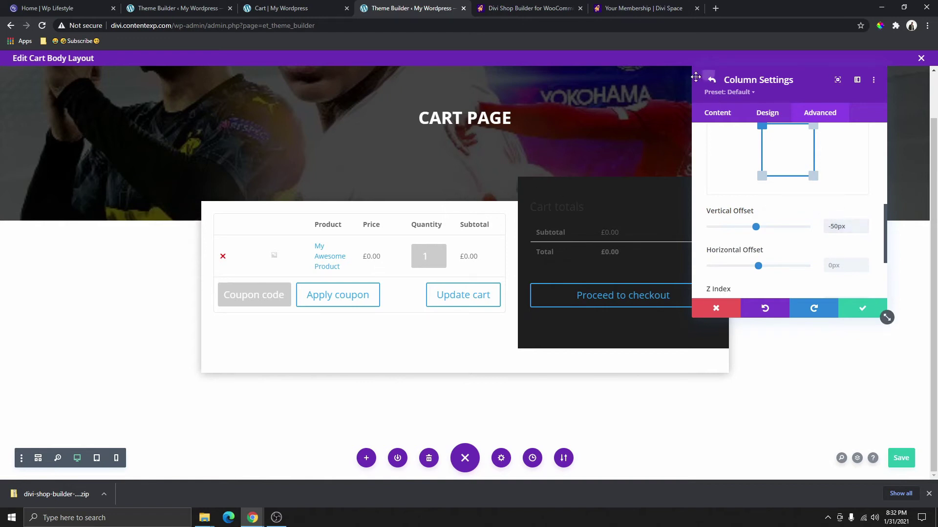
{"action": "left_click_drag", "start_coordinate": [824, 79], "coordinate": [200, 133]}
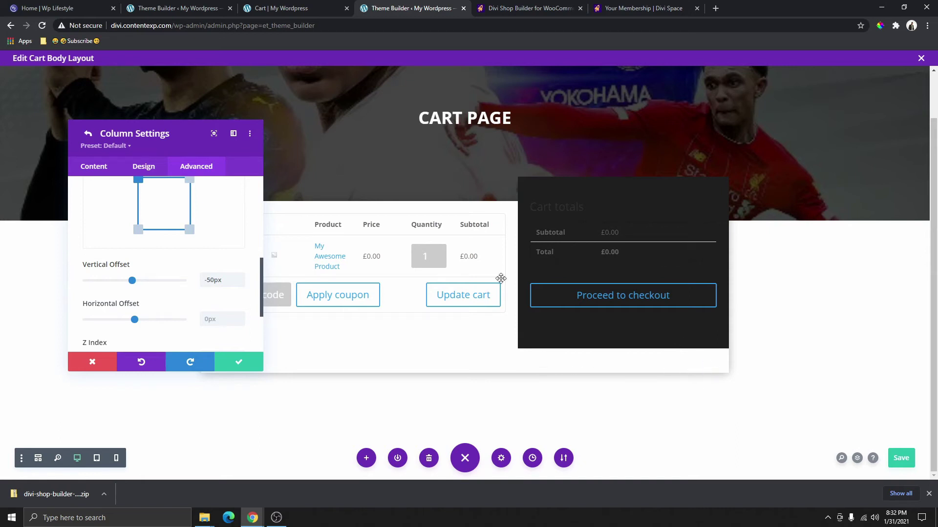
Try horizontal offsets of -56px and 439px on the cart totals column, and reset the horizontal offset.
{"action": "scroll", "coordinate": [194, 265], "scroll_direction": "down", "scroll_amount": 2}
{"action": "scroll", "coordinate": [194, 273], "scroll_direction": "up", "scroll_amount": 1}
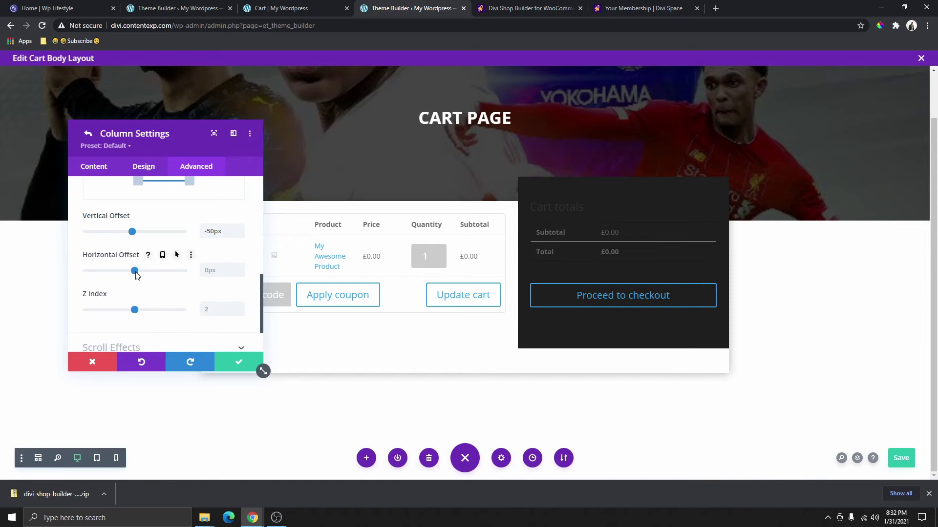
{"action": "left_click_drag", "start_coordinate": [136, 272], "coordinate": [113, 264]}
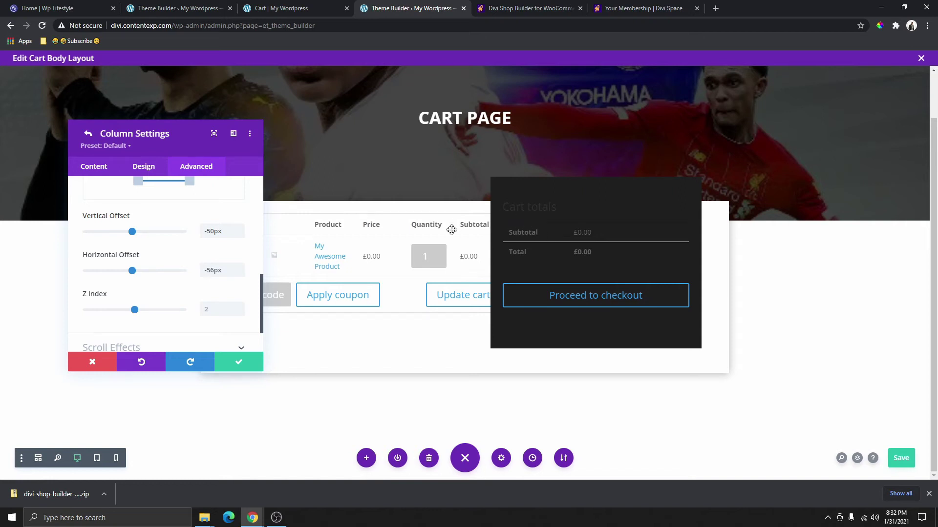
{"action": "key", "text": "ctrl+s"}
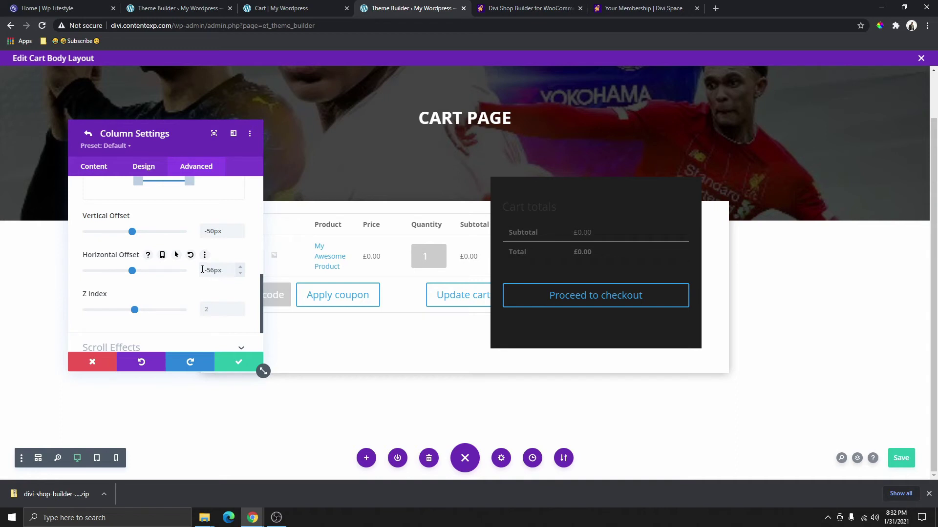
{"action": "left_click_drag", "start_coordinate": [190, 255], "coordinate": [213, 281]}
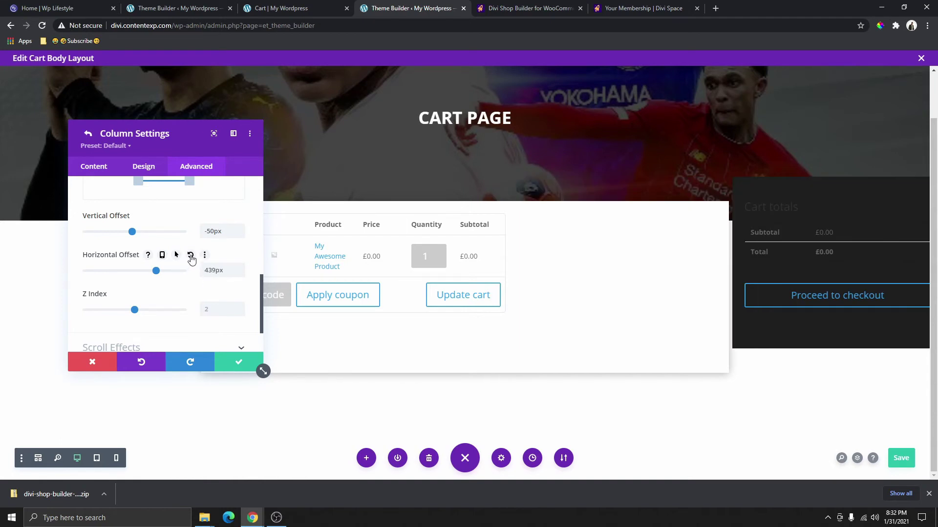
{"action": "left_click", "coordinate": [190, 255]}
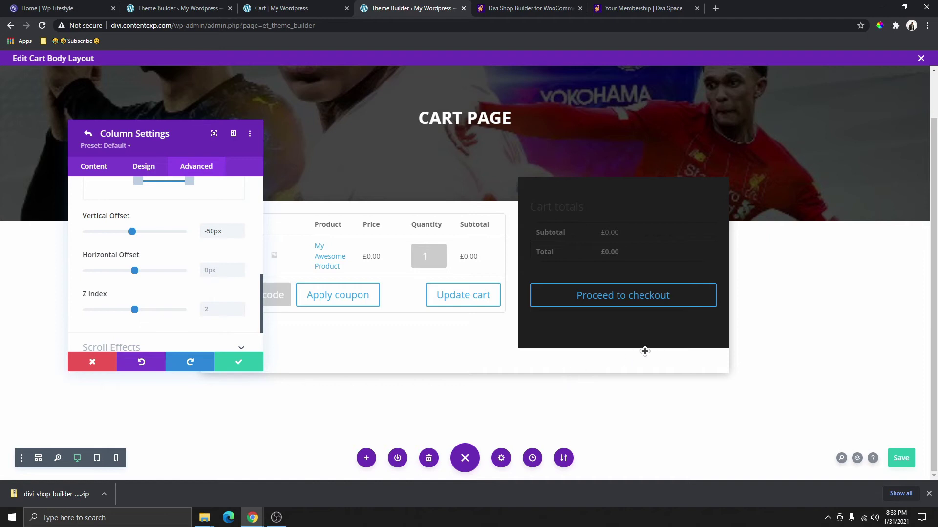
Add the custom CSS "margin-bottom: -100px" to the cart totals column's main element.
{"action": "scroll", "coordinate": [162, 226], "scroll_direction": "up", "scroll_amount": 6}
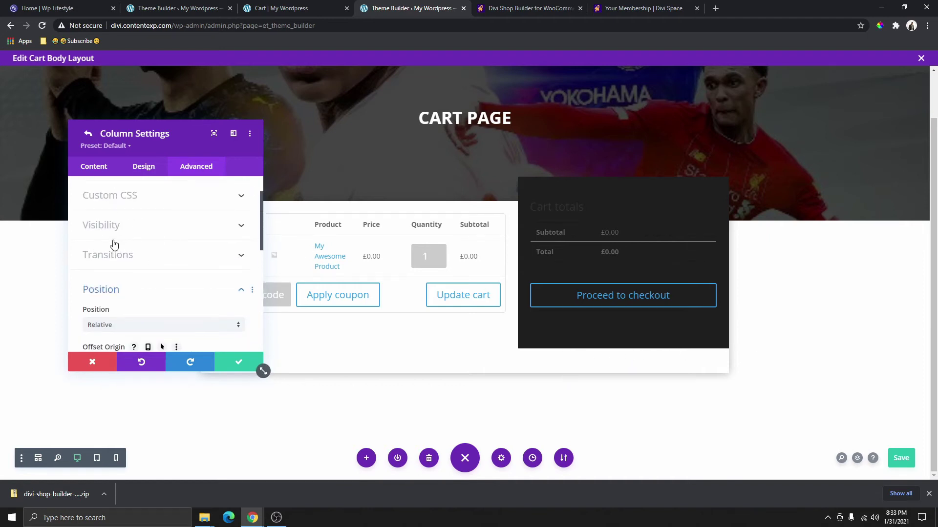
{"action": "scroll", "coordinate": [120, 232], "scroll_direction": "up", "scroll_amount": 1}
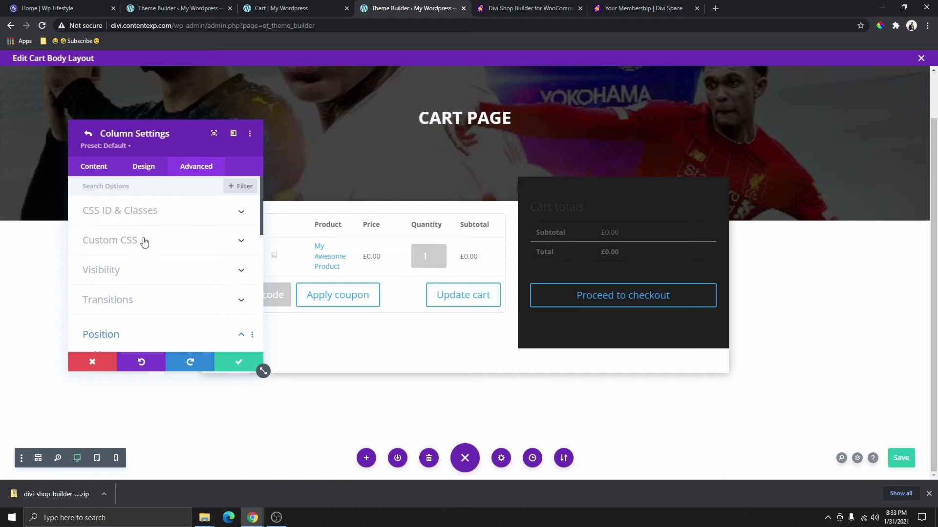
{"action": "left_click", "coordinate": [88, 133]}
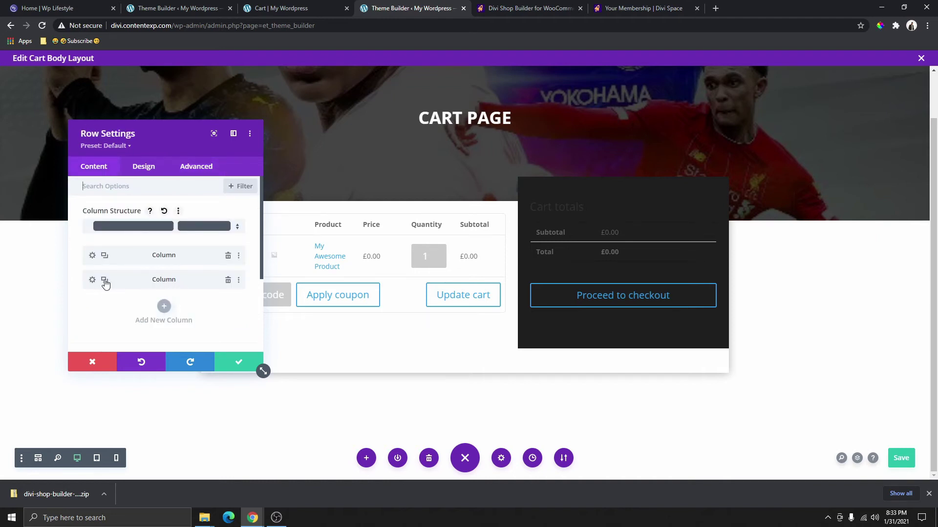
{"action": "left_click", "coordinate": [92, 280]}
{"action": "left_click", "coordinate": [190, 167]}
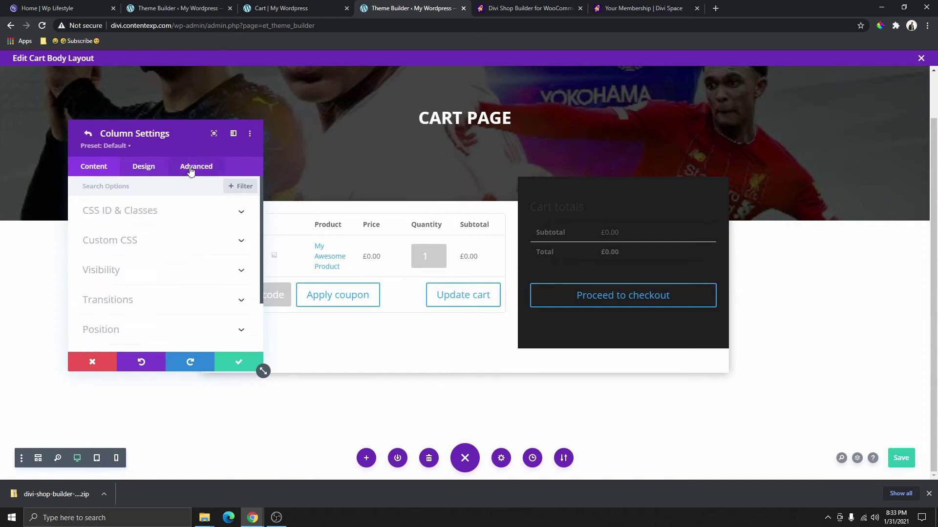
{"action": "left_click", "coordinate": [130, 244]}
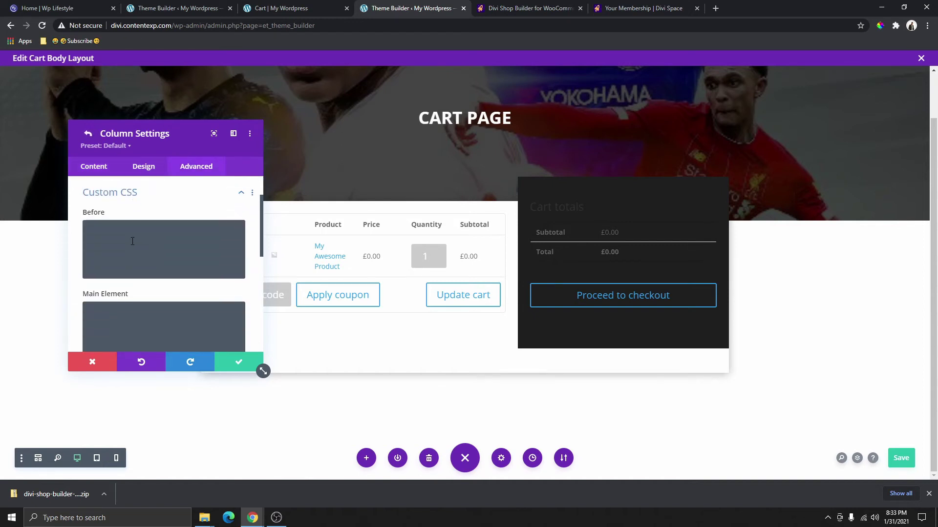
{"action": "scroll", "coordinate": [126, 244], "scroll_direction": "down", "scroll_amount": 1}
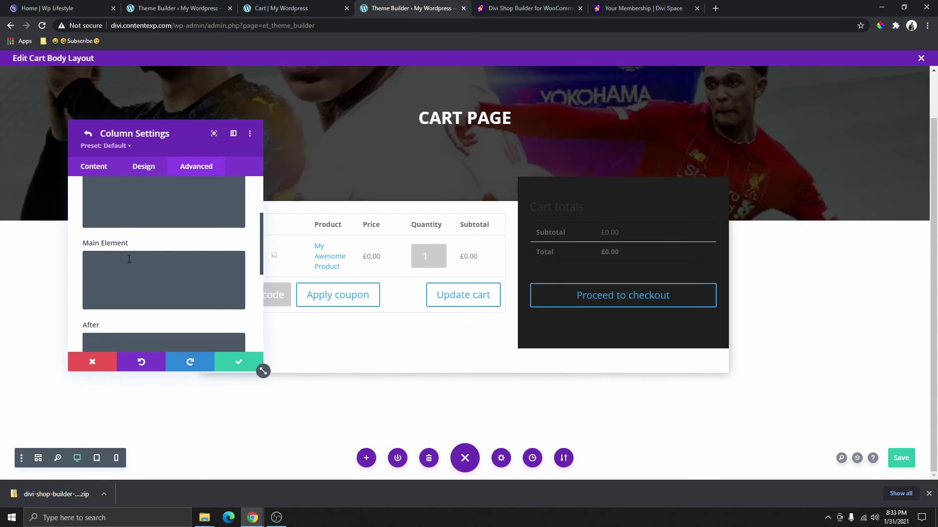
{"action": "mouse_move", "coordinate": [599, 231]}
{"action": "left_click", "coordinate": [112, 292]}
{"action": "type", "text": "margin-bottom: -100px"}
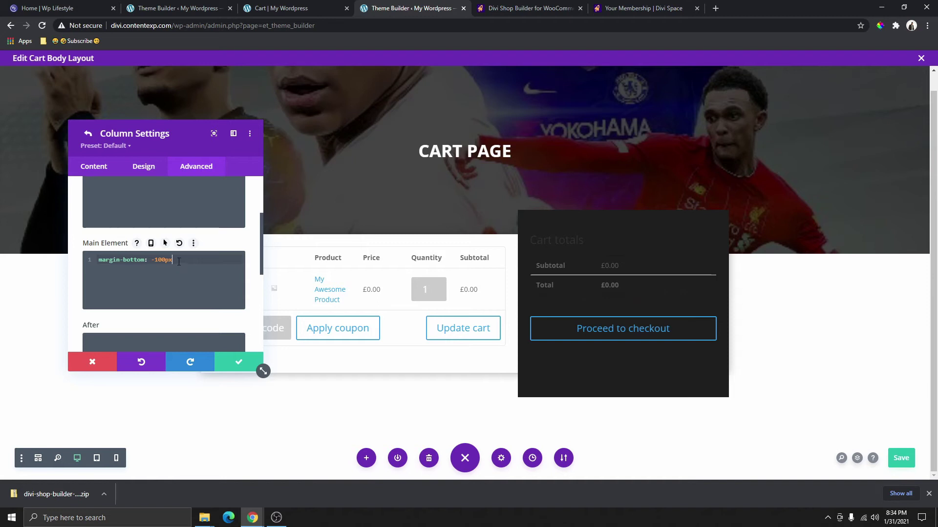
Change the bottom margin in the cart totals column's main element CSS to -50px.
{"action": "key", "text": "ctrl+a"}
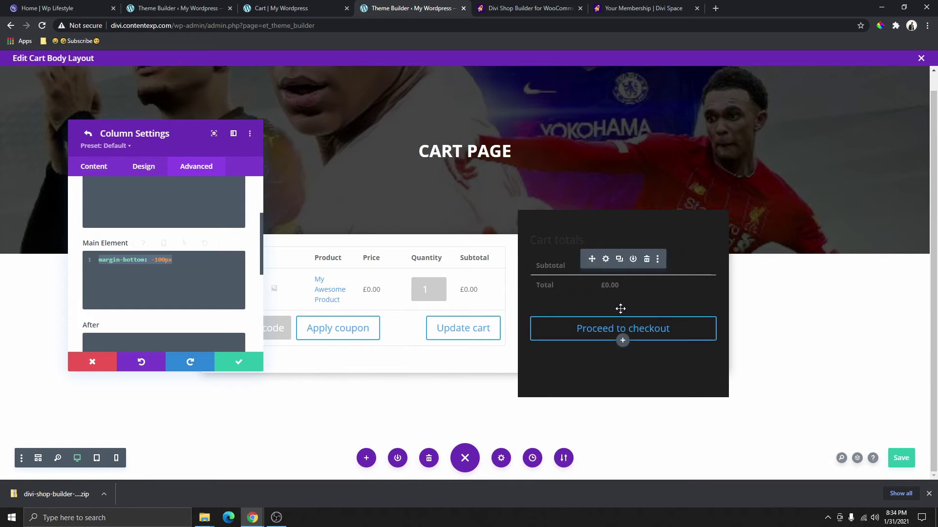
{"action": "left_click", "coordinate": [161, 262]}
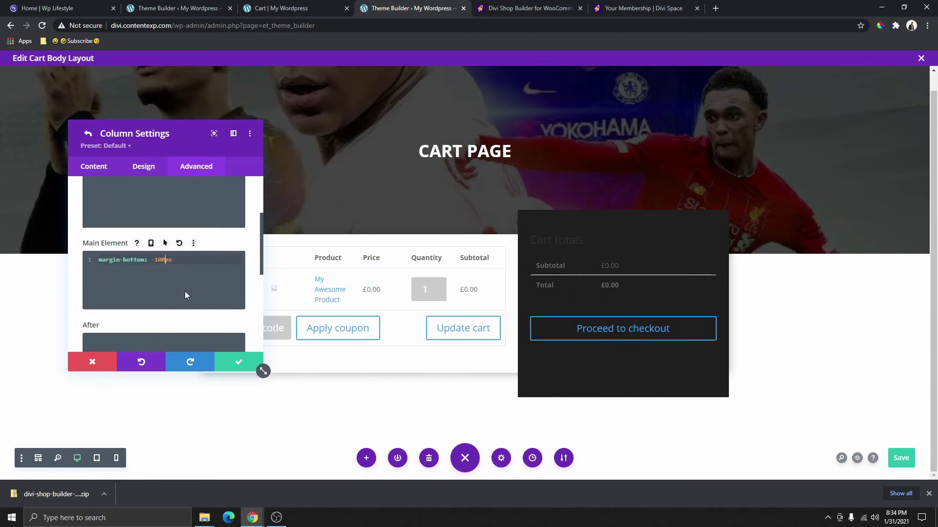
{"action": "key", "text": "BackSpace"}
{"action": "key", "text": "BackSpace"}
{"action": "key", "text": "BackSpace"}
{"action": "type", "text": "50"}
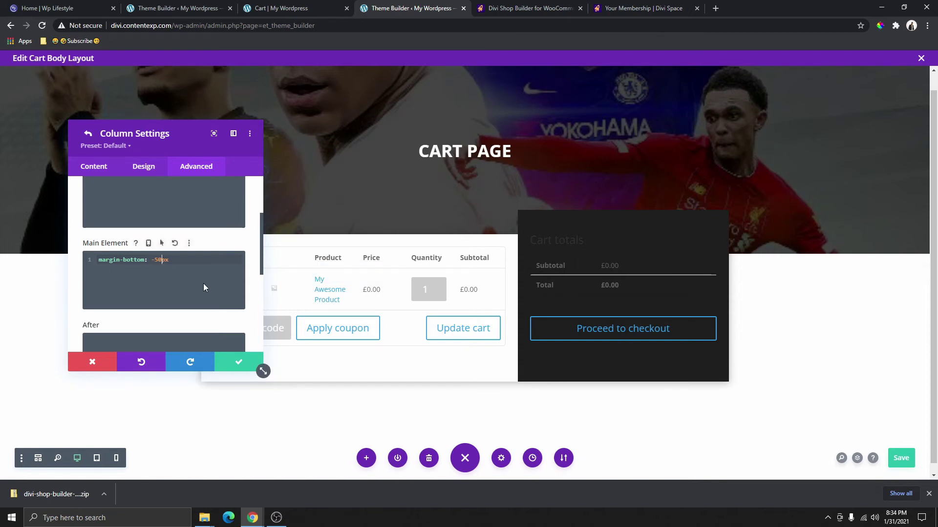
Try bottom margins of -80px and -100px in the cart totals column's main element CSS.
{"action": "key", "text": "BackSpace"}
{"action": "key", "text": "BackSpace"}
{"action": "type", "text": "80"}
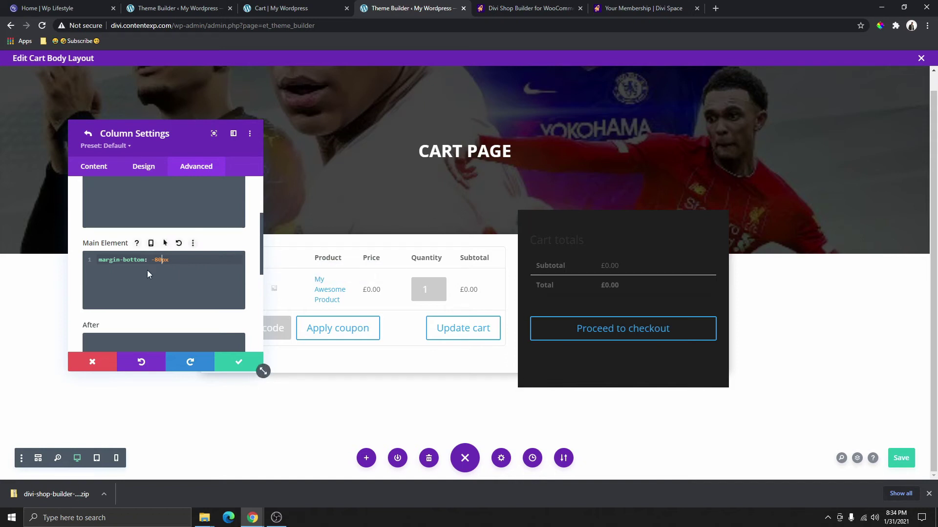
{"action": "key", "text": "BackSpace"}
{"action": "key", "text": "BackSpace"}
{"action": "type", "text": "100"}
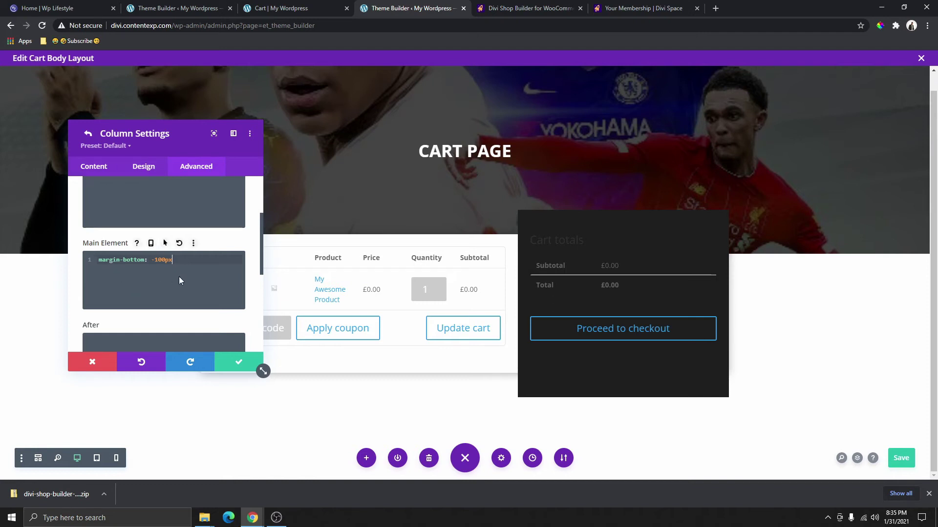
Reset the cart totals column's vertical offset and set its main element CSS to "margin-bottom: -50px; margin-top: -50px;".
{"action": "scroll", "coordinate": [219, 233], "scroll_direction": "down", "scroll_amount": 5}
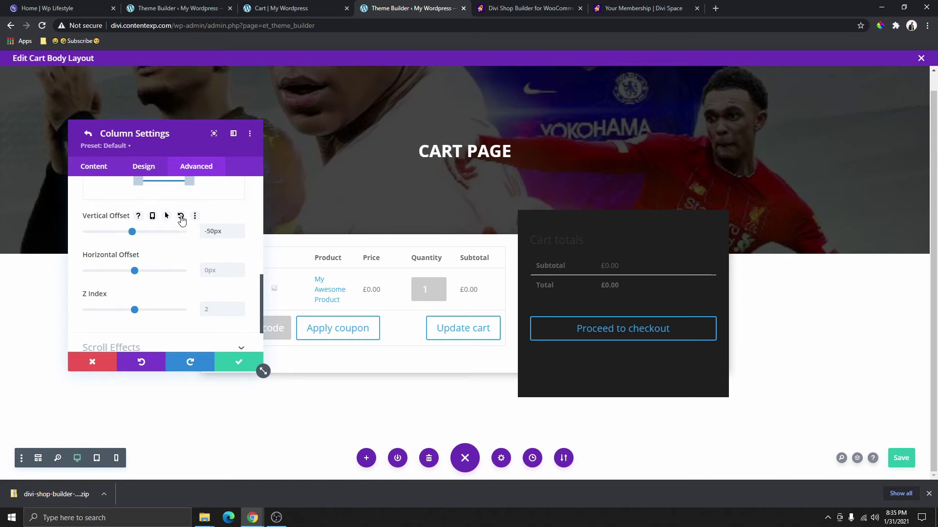
{"action": "left_click", "coordinate": [181, 217]}
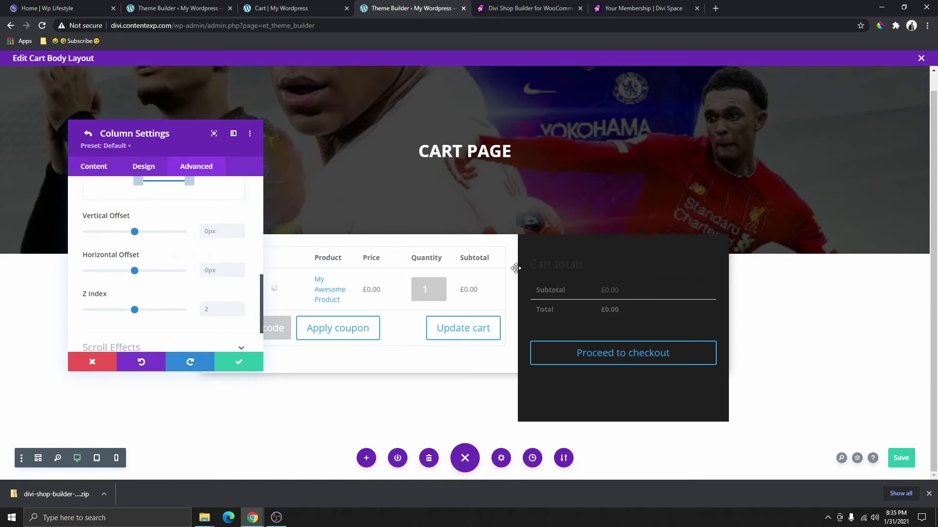
{"action": "scroll", "coordinate": [146, 269], "scroll_direction": "up", "scroll_amount": 5}
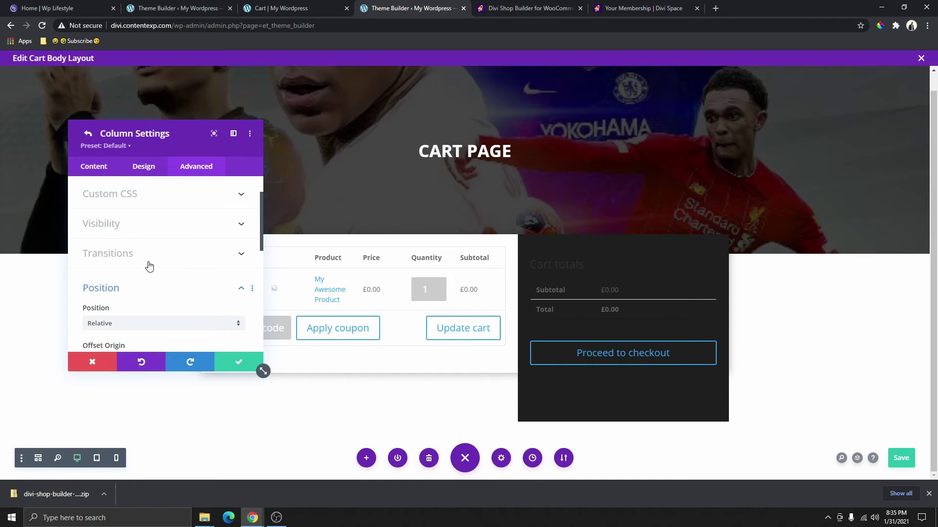
{"action": "left_click", "coordinate": [143, 195]}
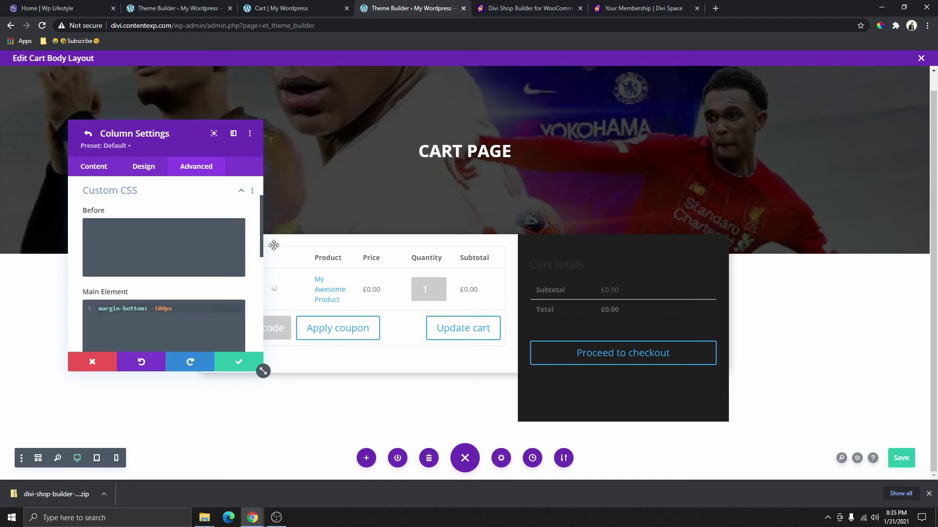
{"action": "scroll", "coordinate": [157, 260], "scroll_direction": "down", "scroll_amount": 2}
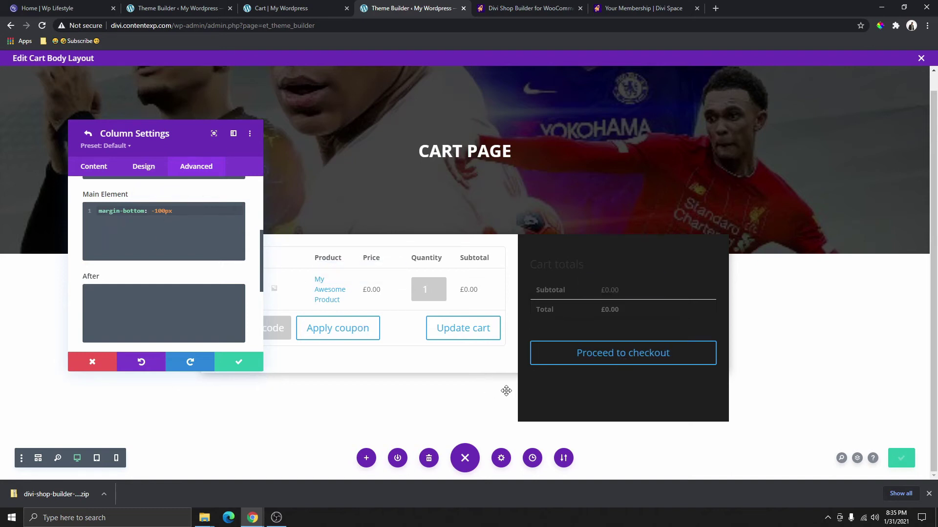
{"action": "left_click", "coordinate": [192, 211]}
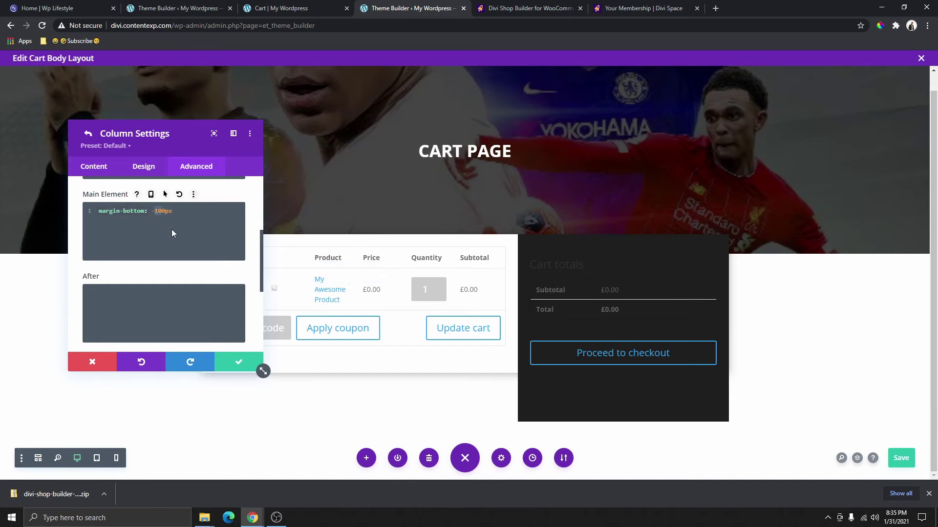
{"action": "type", "text": "50"}
{"action": "key", "text": "BackSpace"}
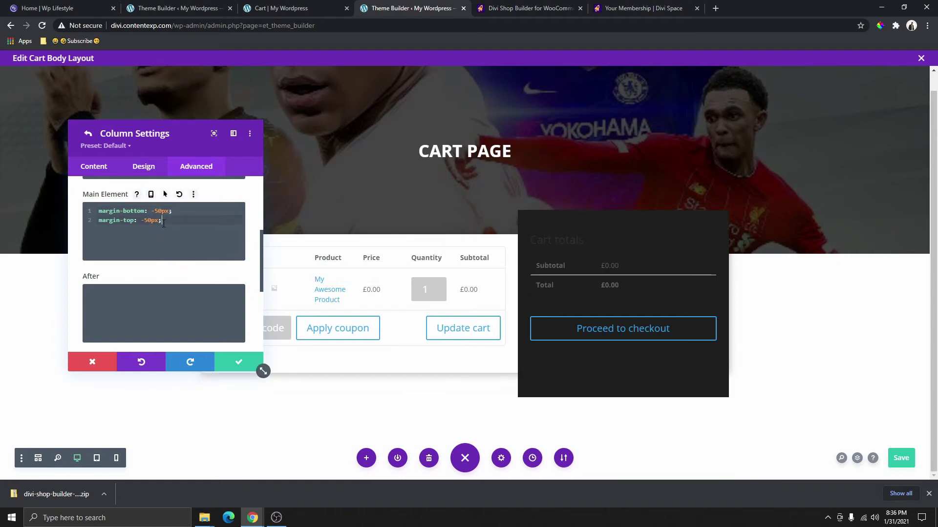
Try top and bottom margins of -100px in the cart totals column's main element CSS.
{"action": "left_click_drag", "start_coordinate": [162, 220], "coordinate": [99, 220]}
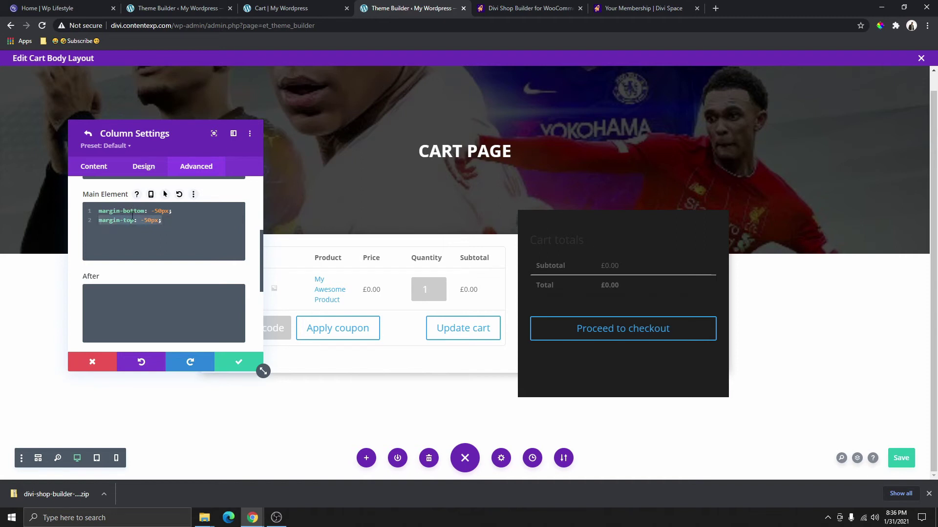
{"action": "left_click", "coordinate": [162, 223]}
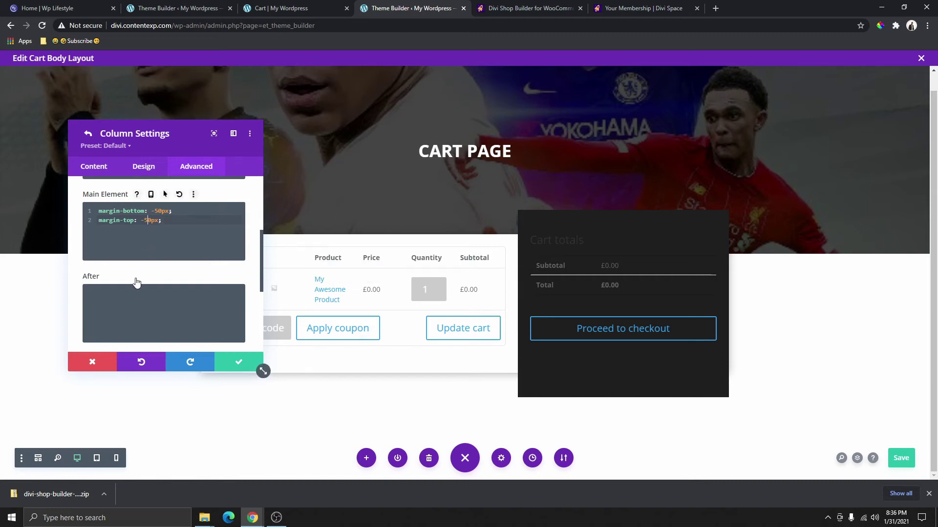
{"action": "key", "text": "Left"}
{"action": "key", "text": "Left"}
{"action": "key", "text": "Left"}
{"action": "key", "text": "Left"}
{"action": "key", "text": "BackSpace"}
{"action": "type", "text": "10"}
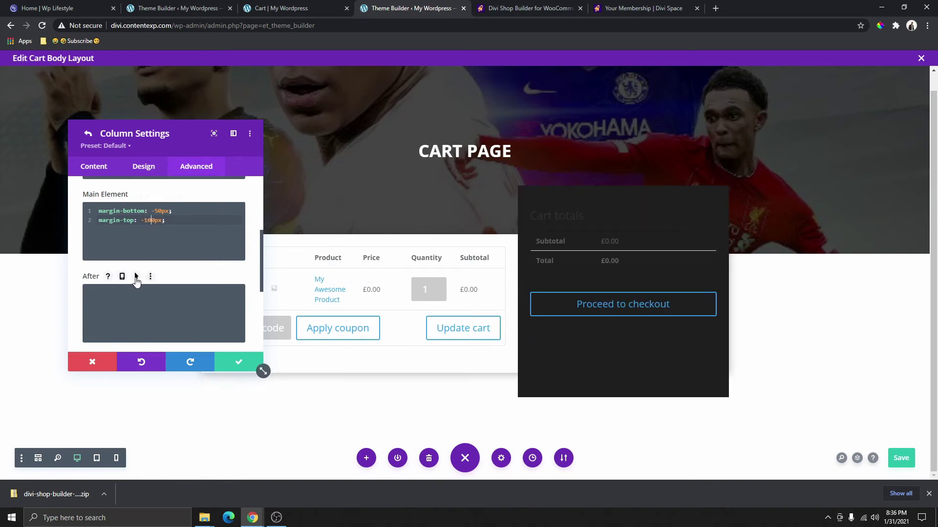
{"action": "left_click", "coordinate": [152, 211]}
{"action": "key", "text": "Delete"}
{"action": "type", "text": "10"}
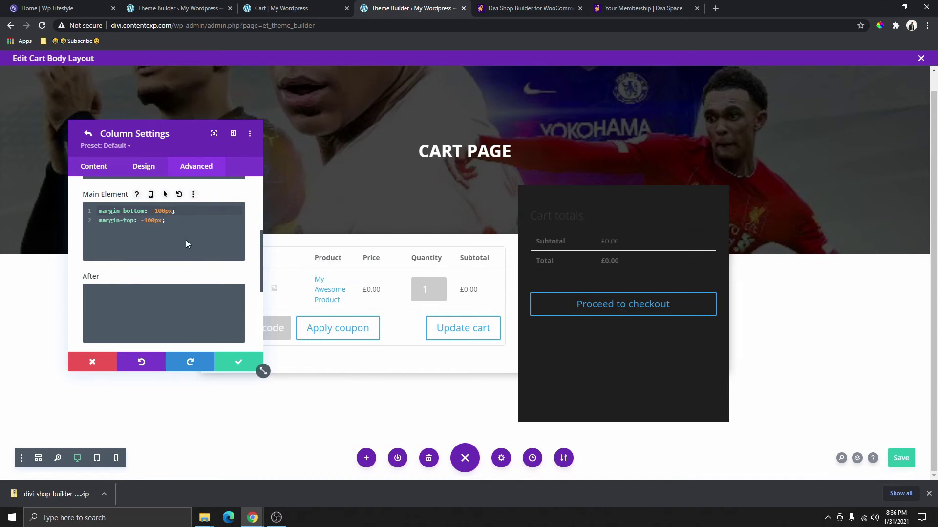
Set both the bottom and top margins in the main element CSS to -50px and save the column settings.
{"action": "key", "text": "BackSpace"}
{"action": "key", "text": "BackSpace"}
{"action": "type", "text": "5"}
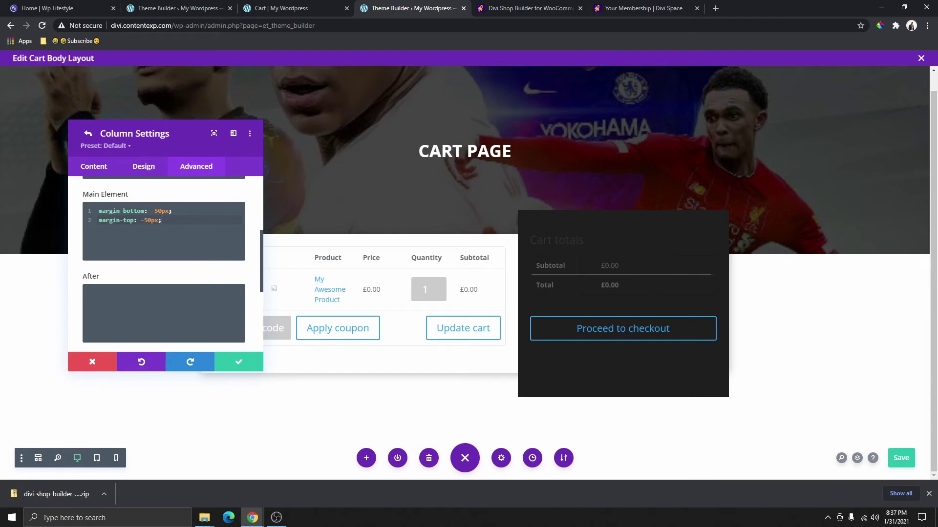
{"action": "left_click", "coordinate": [242, 362]}
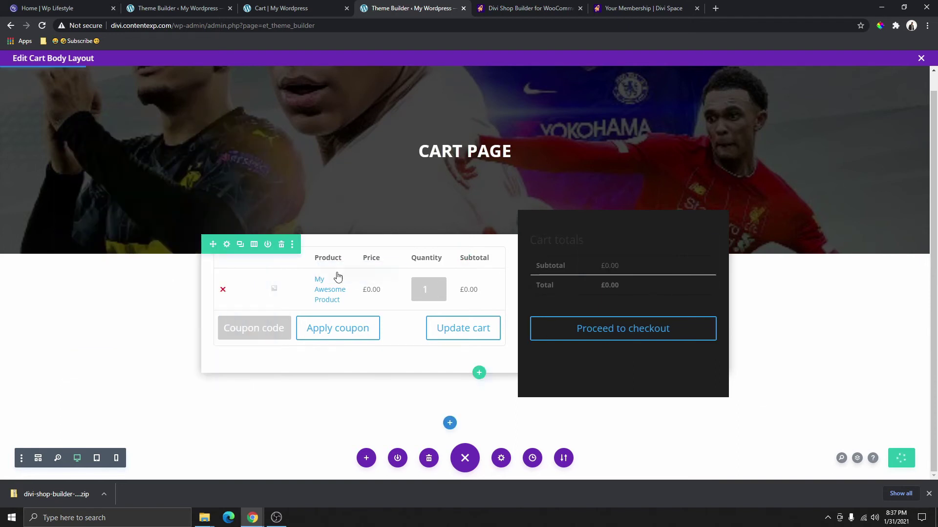
Open the box shadow options of the cart row's second column, which holds the cart totals.
{"action": "left_click", "coordinate": [226, 245]}
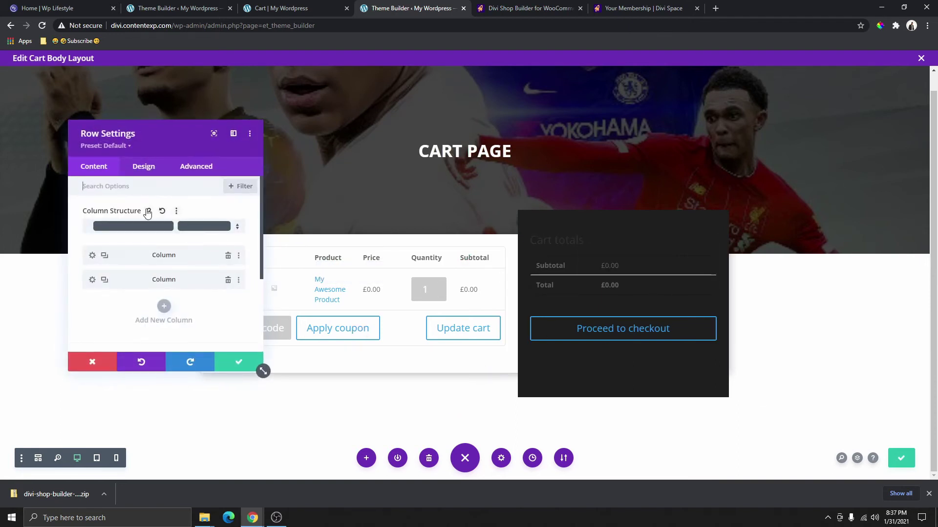
{"action": "left_click", "coordinate": [92, 281]}
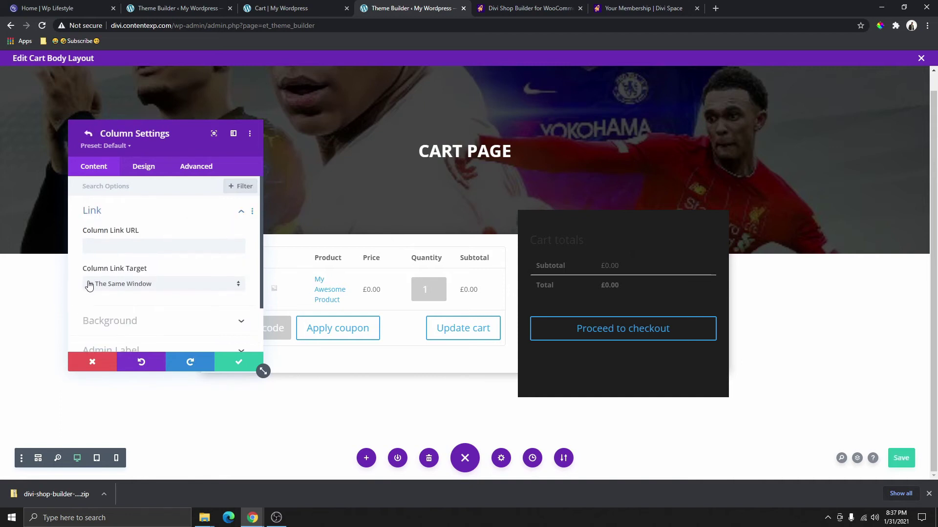
{"action": "left_click", "coordinate": [143, 166]}
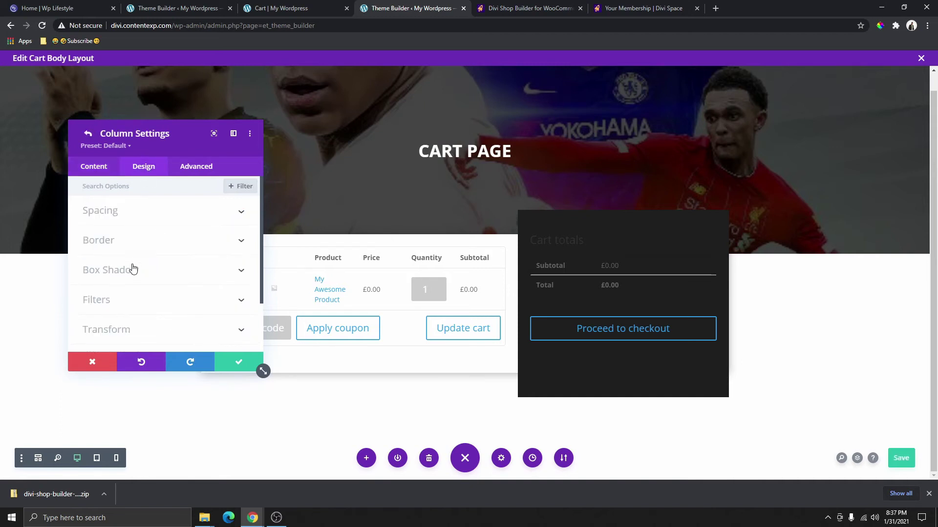
{"action": "left_click", "coordinate": [113, 269]}
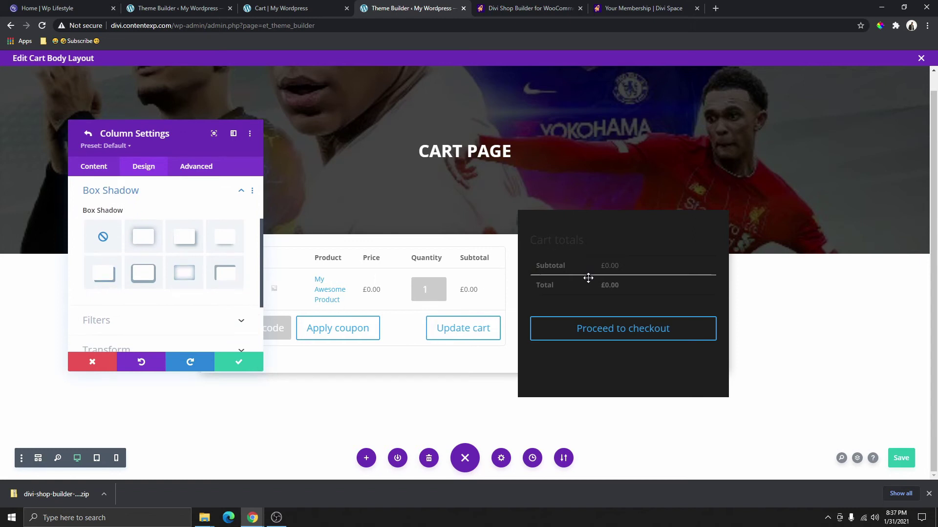
Apply the first box shadow preset to the dark cart totals column and make the shadow white.
{"action": "left_click", "coordinate": [145, 237]}
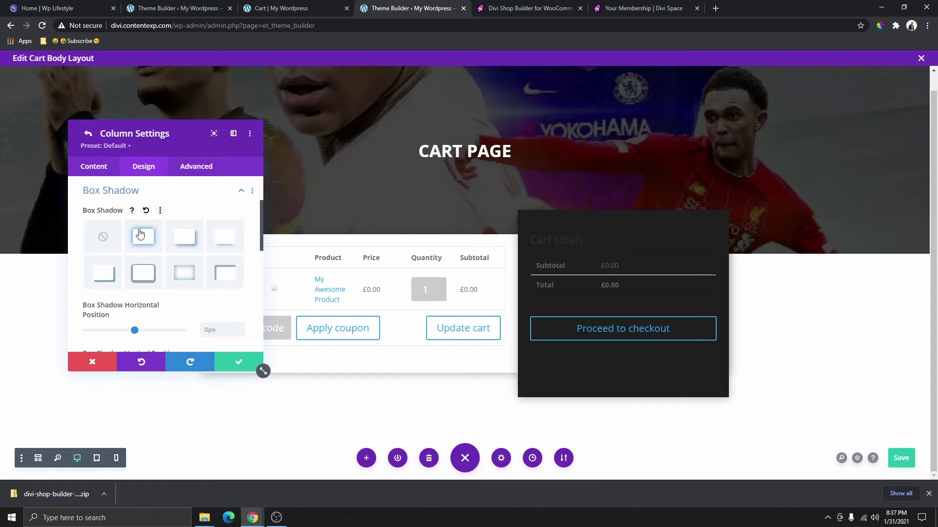
{"action": "scroll", "coordinate": [151, 303], "scroll_direction": "down", "scroll_amount": 2}
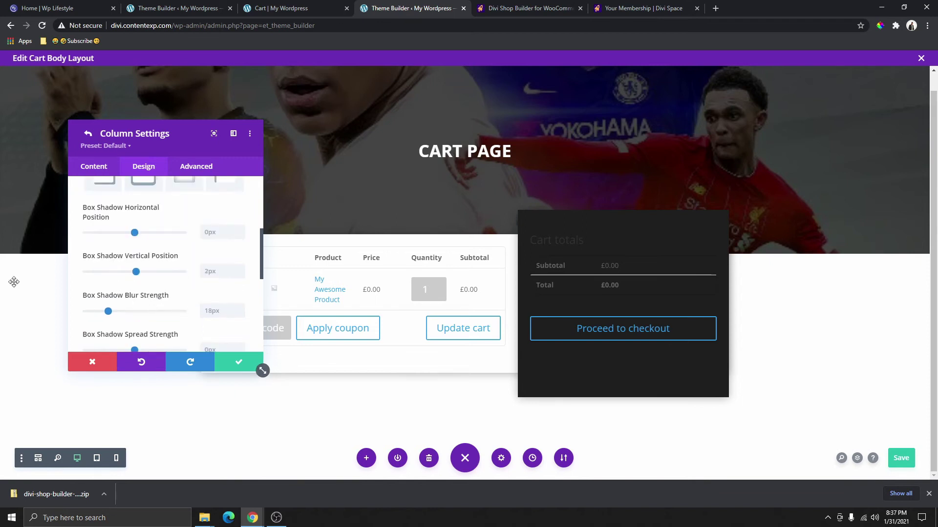
{"action": "left_click", "coordinate": [282, 16]}
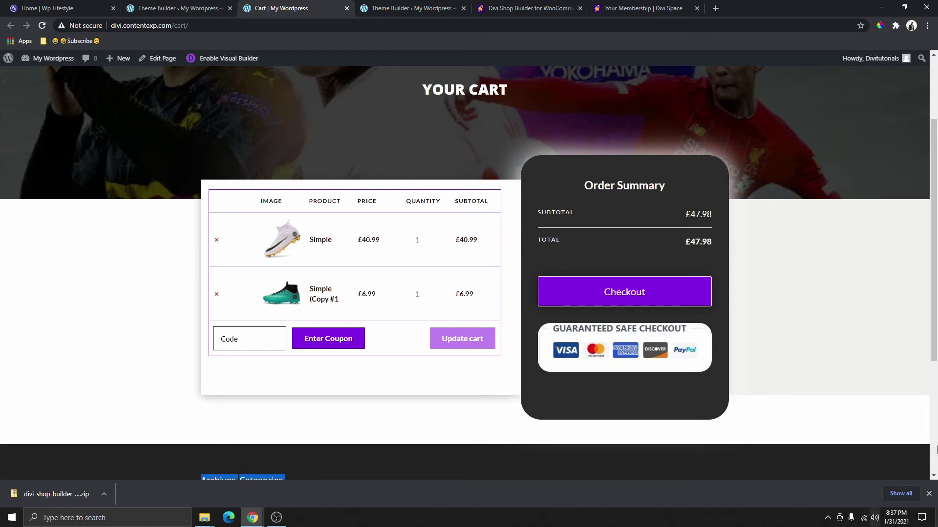
{"action": "left_click", "coordinate": [195, 8]}
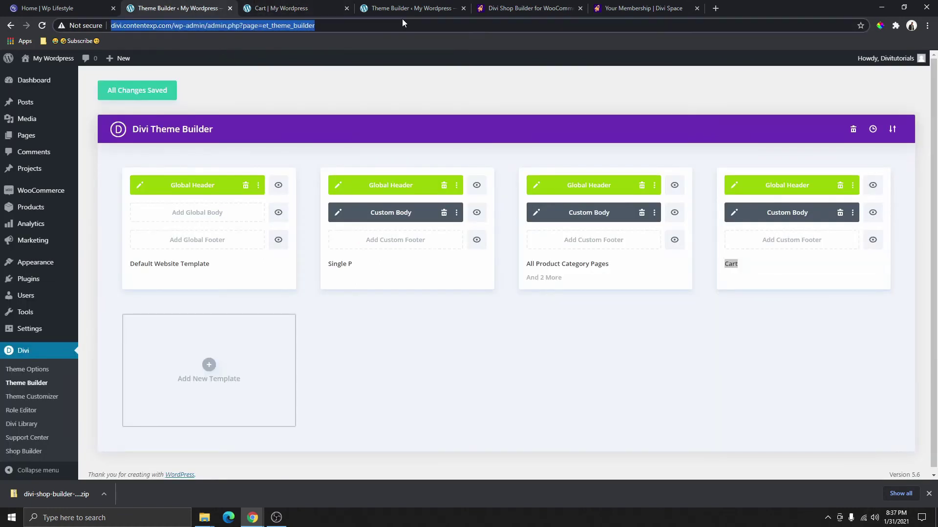
{"action": "left_click", "coordinate": [401, 8]}
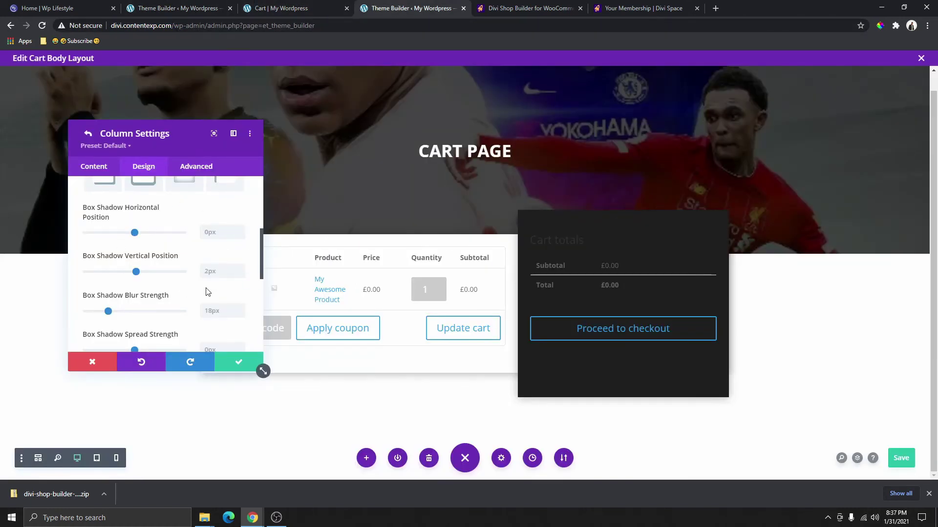
{"action": "scroll", "coordinate": [193, 285], "scroll_direction": "down", "scroll_amount": 2}
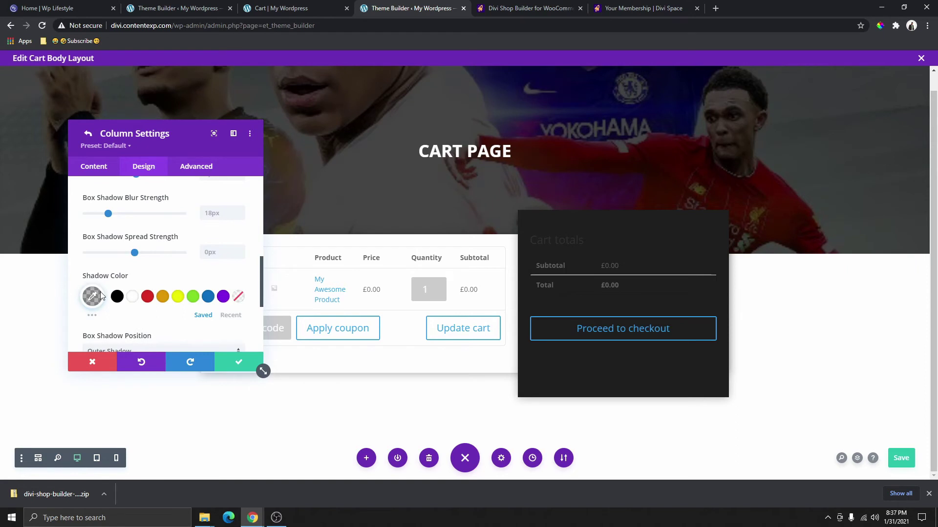
{"action": "left_click", "coordinate": [133, 299]}
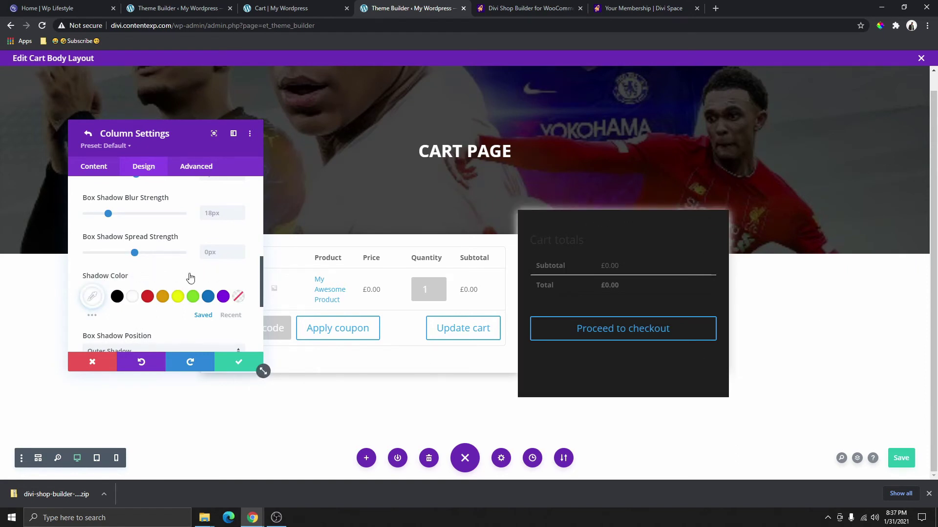
Set the column's box shadow spread strength to 10px and its blur strength to 45px.
{"action": "scroll", "coordinate": [207, 293], "scroll_direction": "down", "scroll_amount": 2}
{"action": "scroll", "coordinate": [185, 293], "scroll_direction": "up", "scroll_amount": 3}
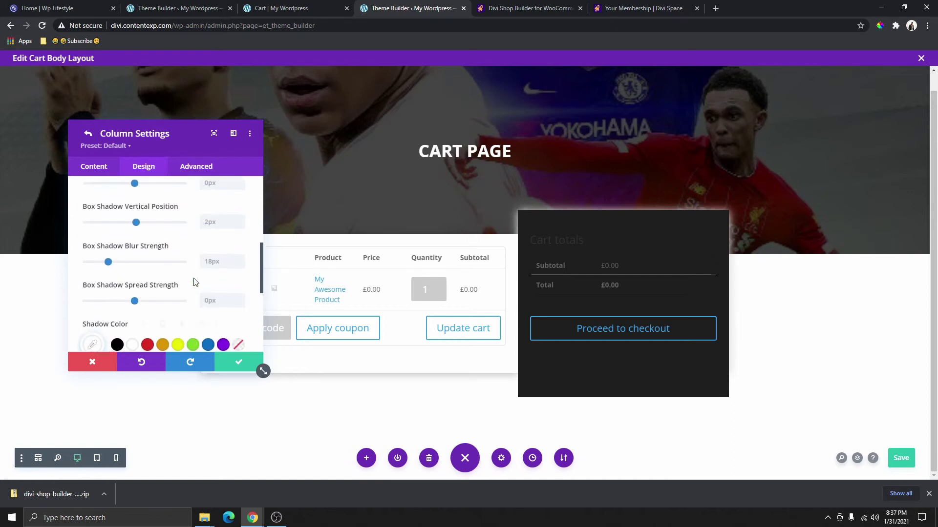
{"action": "scroll", "coordinate": [151, 233], "scroll_direction": "up", "scroll_amount": 2}
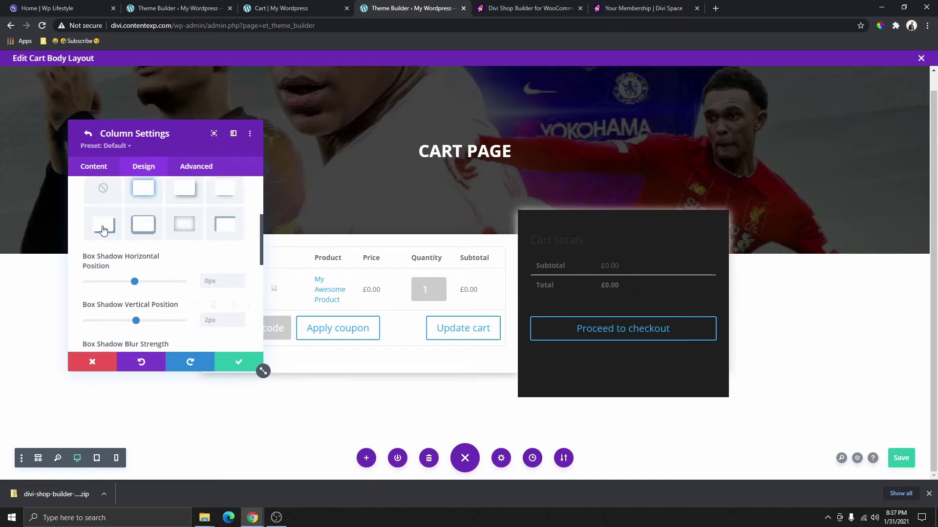
{"action": "scroll", "coordinate": [139, 244], "scroll_direction": "down", "scroll_amount": 2}
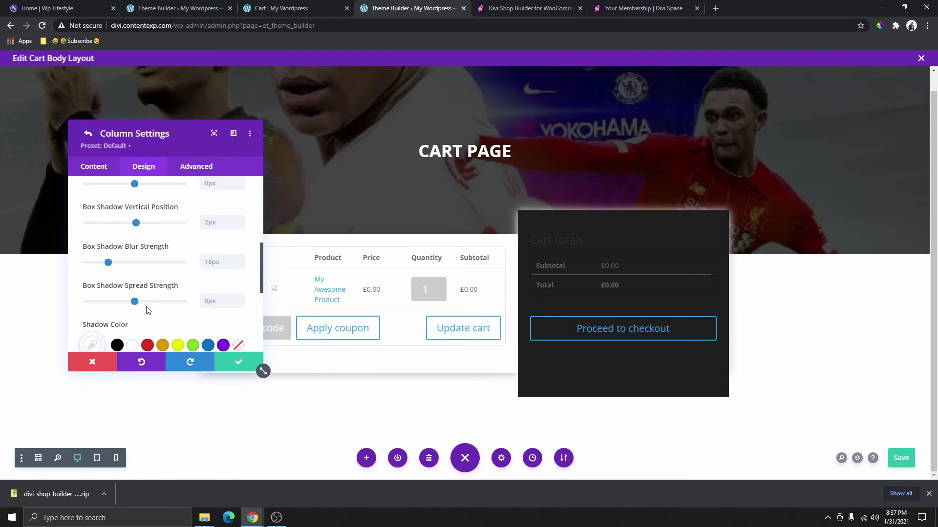
{"action": "left_click_drag", "start_coordinate": [134, 301], "coordinate": [150, 301]}
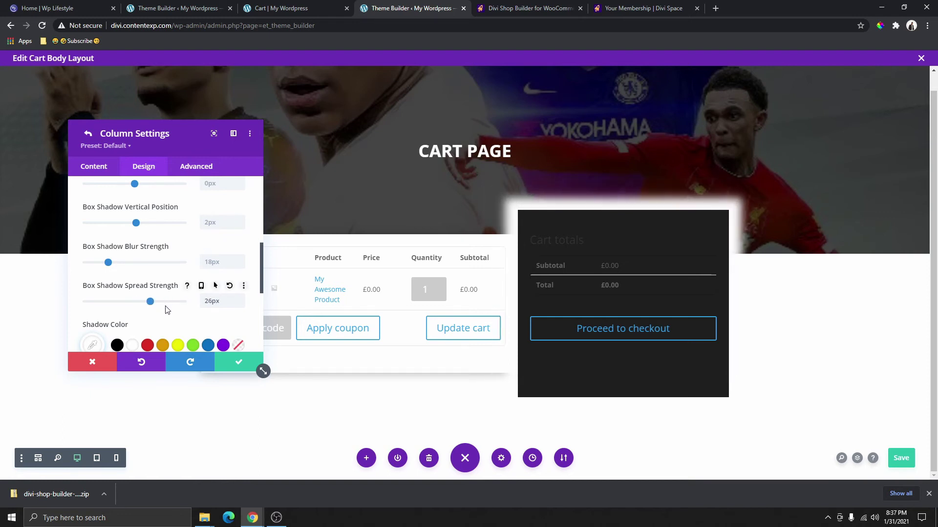
{"action": "left_click", "coordinate": [144, 311]}
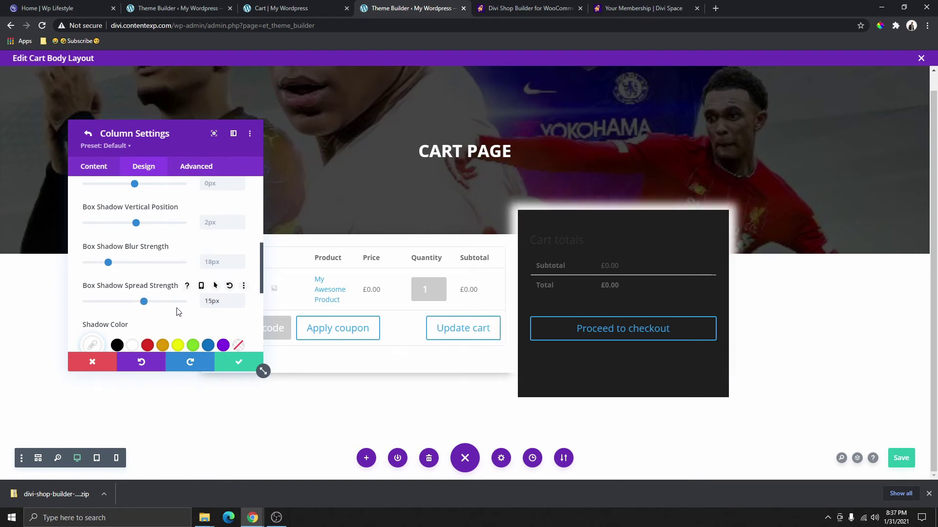
{"action": "scroll", "coordinate": [178, 307], "scroll_direction": "down", "scroll_amount": 2}
{"action": "scroll", "coordinate": [180, 300], "scroll_direction": "up", "scroll_amount": 3}
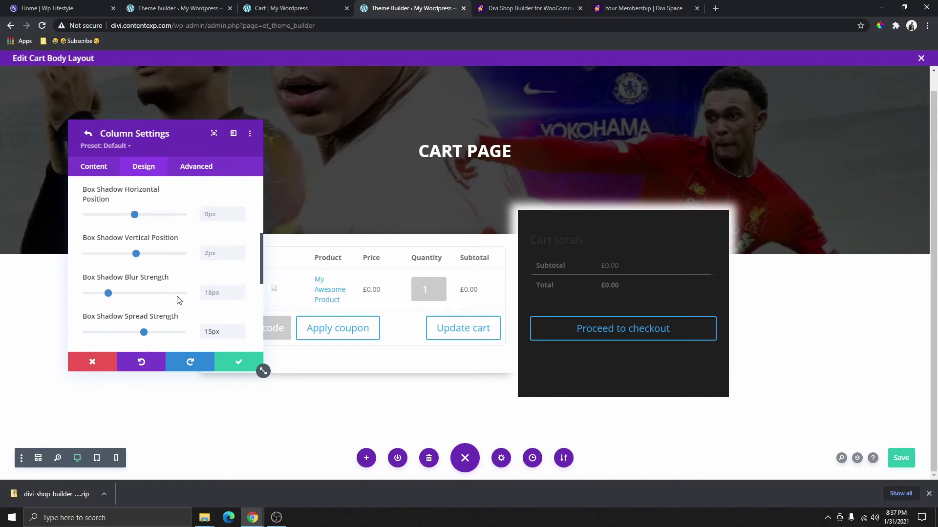
{"action": "scroll", "coordinate": [179, 300], "scroll_direction": "up", "scroll_amount": 1}
{"action": "left_click_drag", "start_coordinate": [108, 312], "coordinate": [140, 312]}
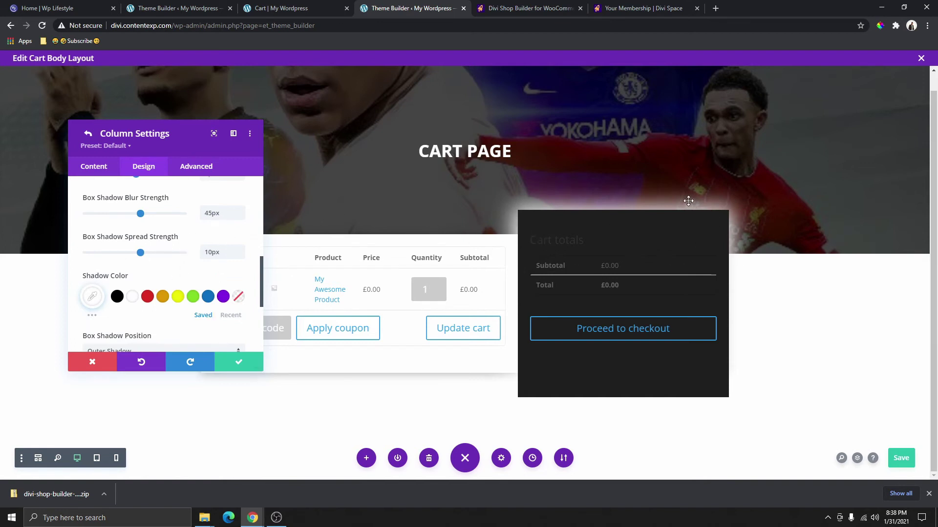
{"action": "scroll", "coordinate": [208, 207], "scroll_direction": "down", "scroll_amount": 4}
{"action": "scroll", "coordinate": [152, 274], "scroll_direction": "up", "scroll_amount": 3}
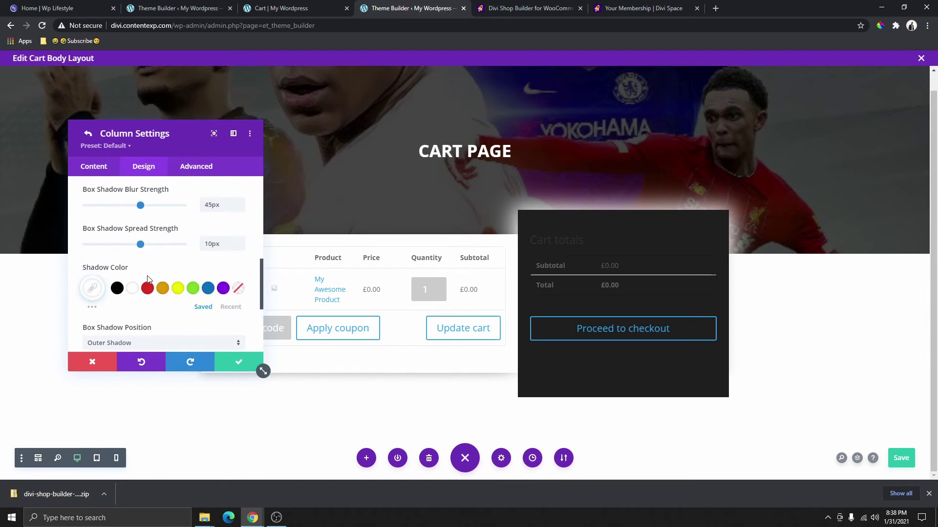
Round all four corners of the cart totals column equally, matching the finished cart page, and apply the column settings.
{"action": "scroll", "coordinate": [148, 279], "scroll_direction": "up", "scroll_amount": 5}
{"action": "left_click", "coordinate": [134, 244]}
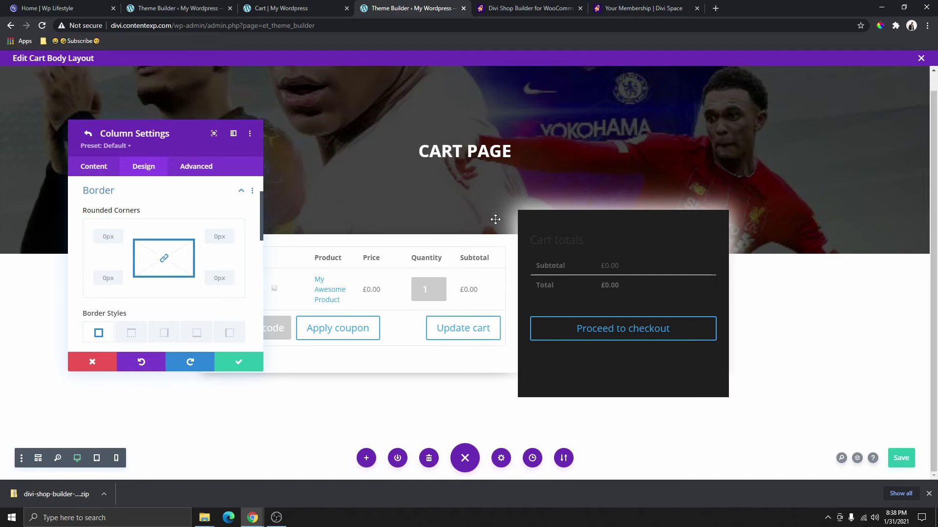
{"action": "left_click", "coordinate": [313, 8]}
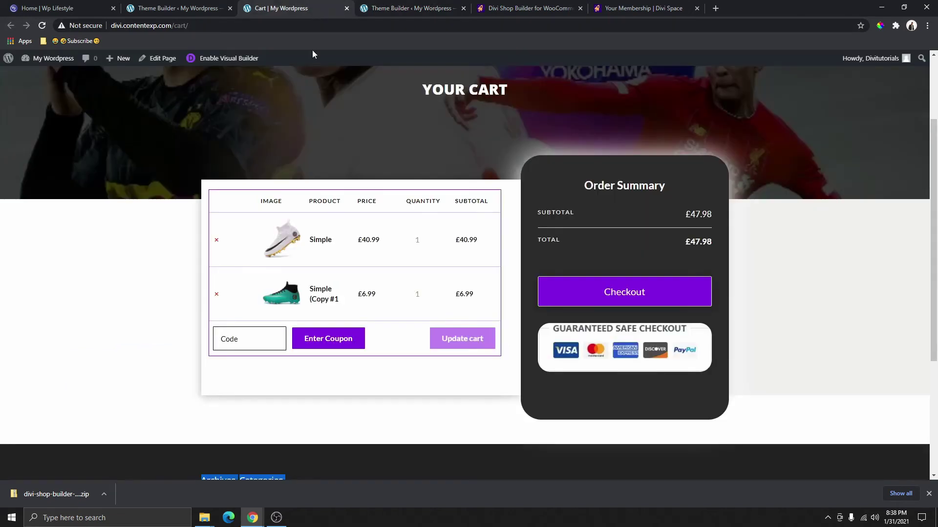
{"action": "left_click", "coordinate": [416, 6]}
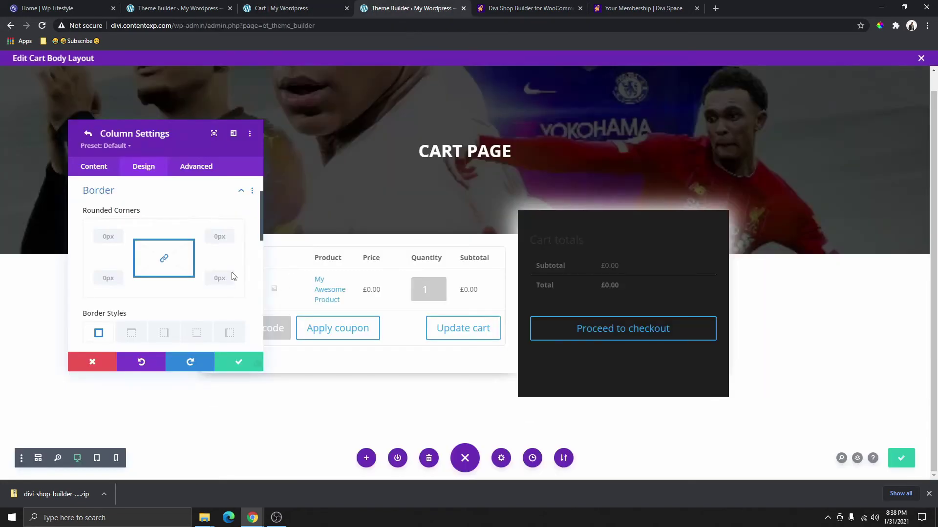
{"action": "left_click_drag", "start_coordinate": [226, 293], "coordinate": [233, 298]}
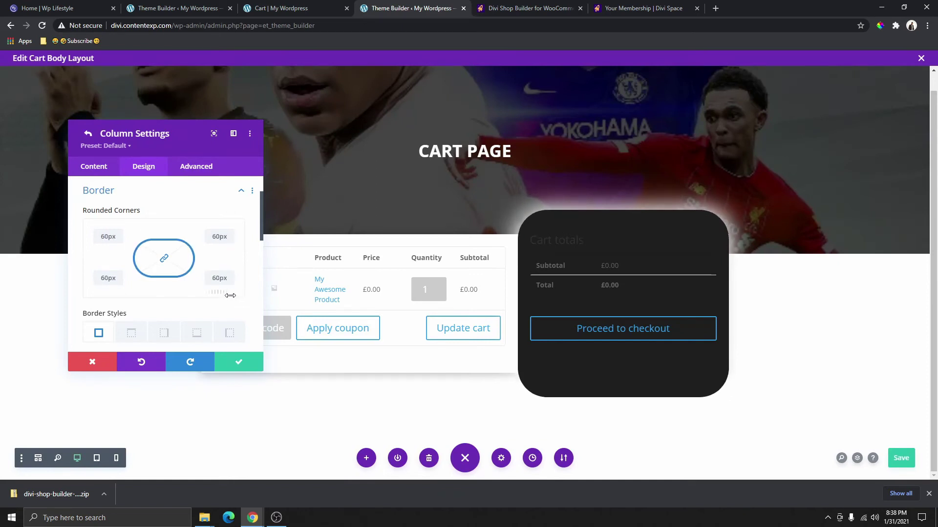
{"action": "left_click", "coordinate": [239, 361]}
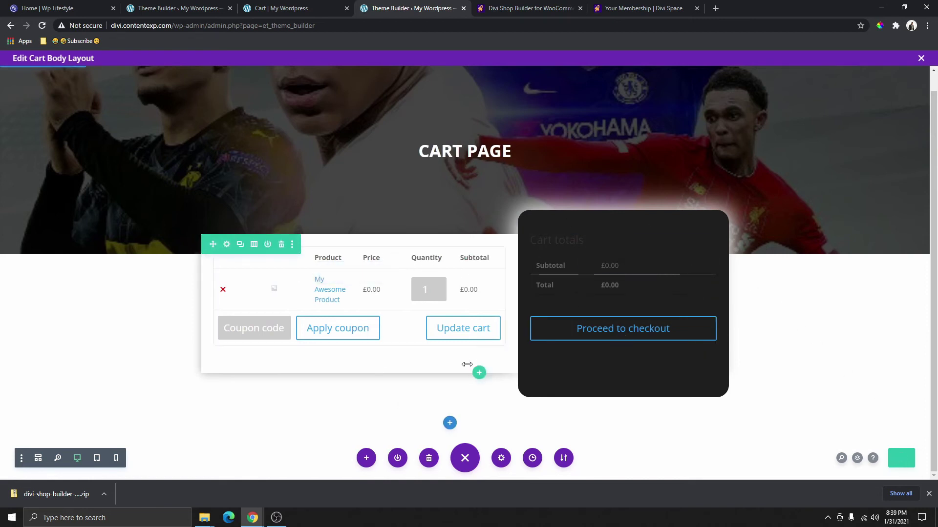
Change the Cart Totals module's title to "Order Summary", copying the text from the finished cart page.
{"action": "mouse_move", "coordinate": [326, 273]}
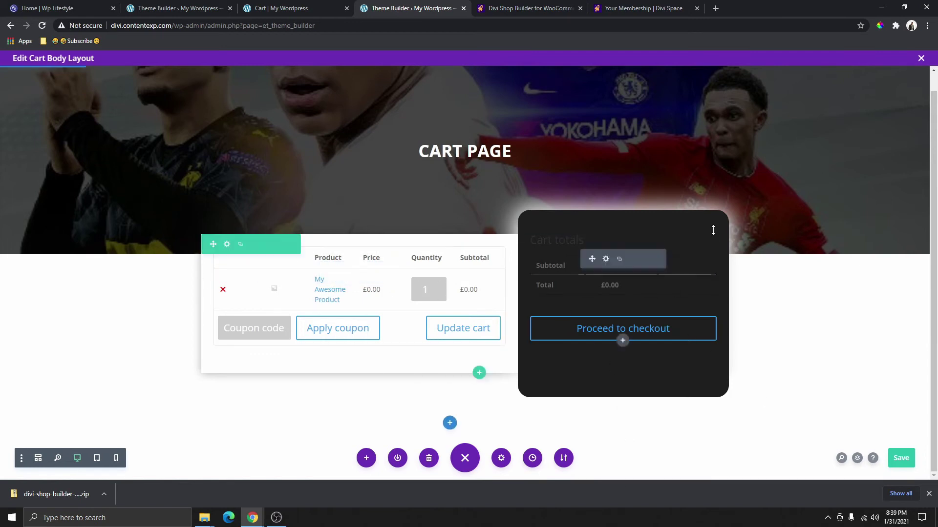
{"action": "left_click", "coordinate": [606, 259]}
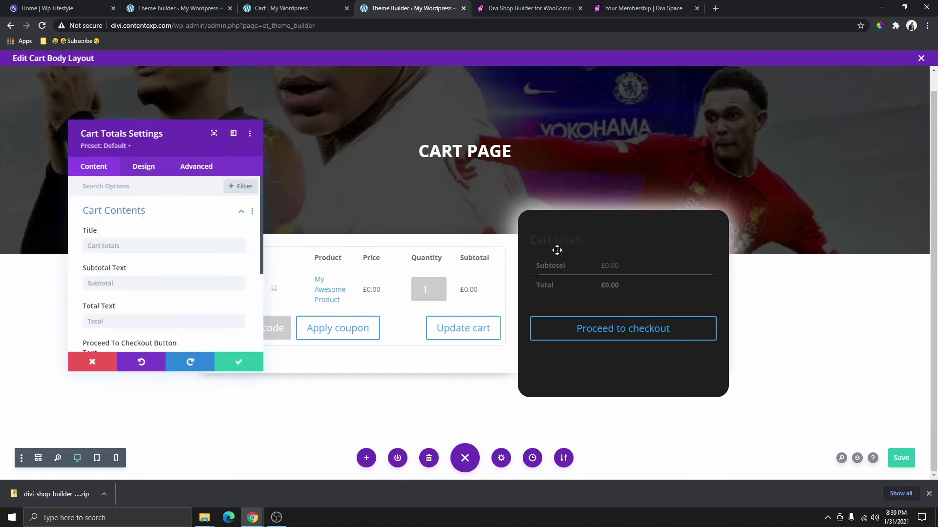
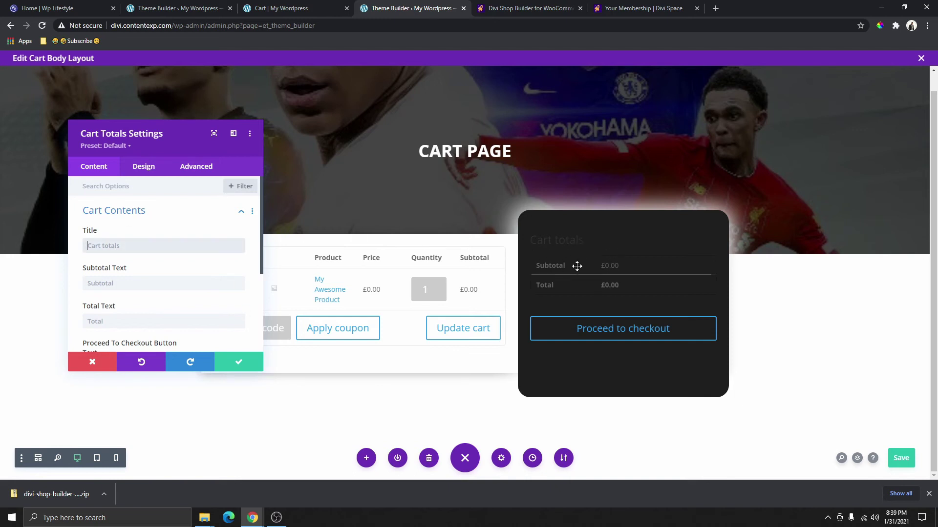
{"action": "left_click", "coordinate": [274, 13]}
{"action": "left_click_drag", "start_coordinate": [585, 185], "coordinate": [674, 188]}
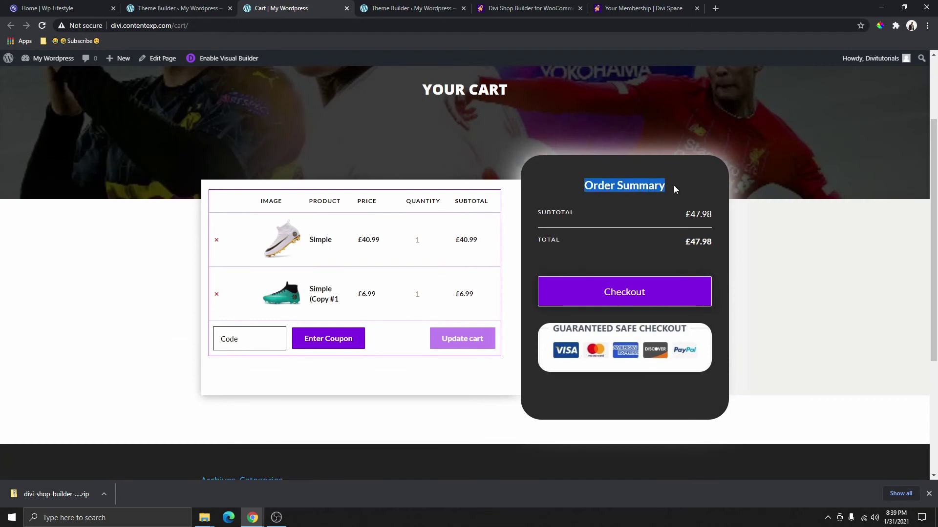
{"action": "right_click", "coordinate": [664, 186]}
{"action": "left_click", "coordinate": [681, 198]}
{"action": "left_click", "coordinate": [418, 9]}
{"action": "right_click", "coordinate": [116, 246]}
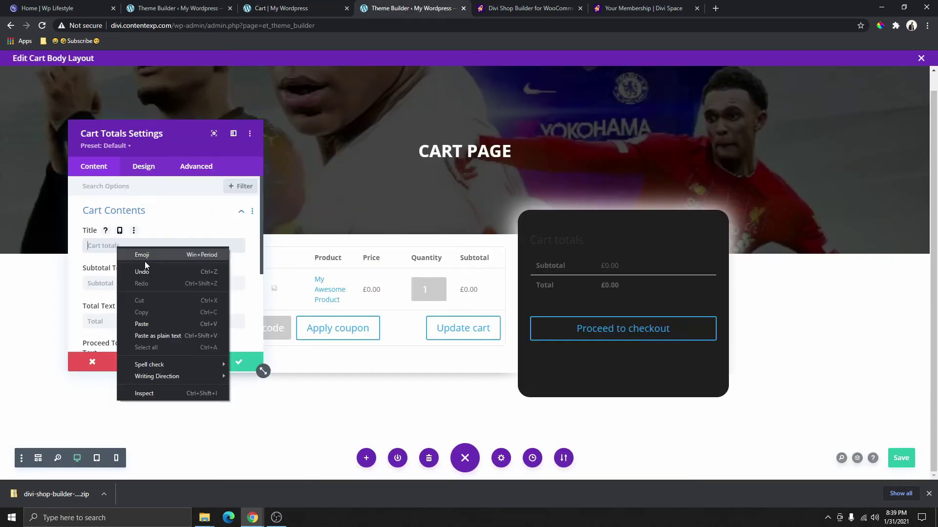
{"action": "left_click", "coordinate": [152, 323]}
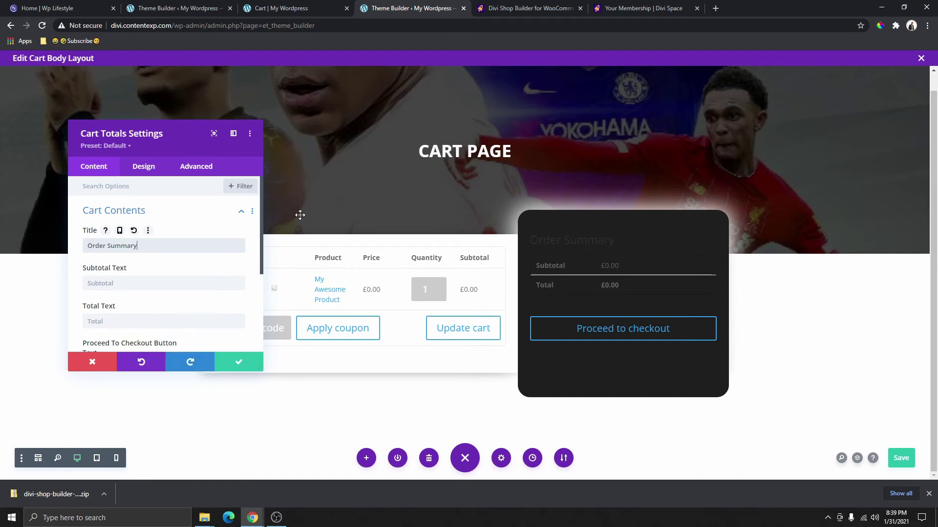
{"action": "left_click", "coordinate": [171, 214]}
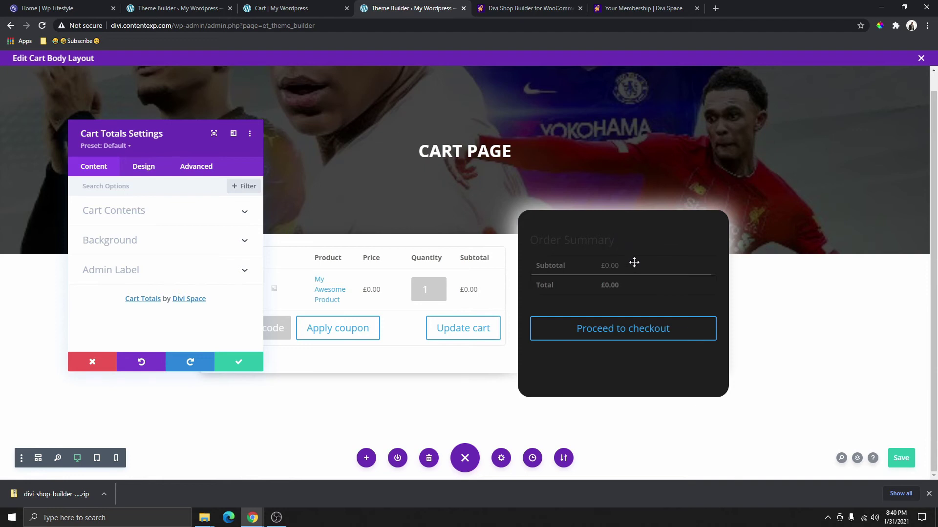
Try the Abril Fatface font on the cart totals heading and restore the default font.
{"action": "left_click", "coordinate": [144, 171]}
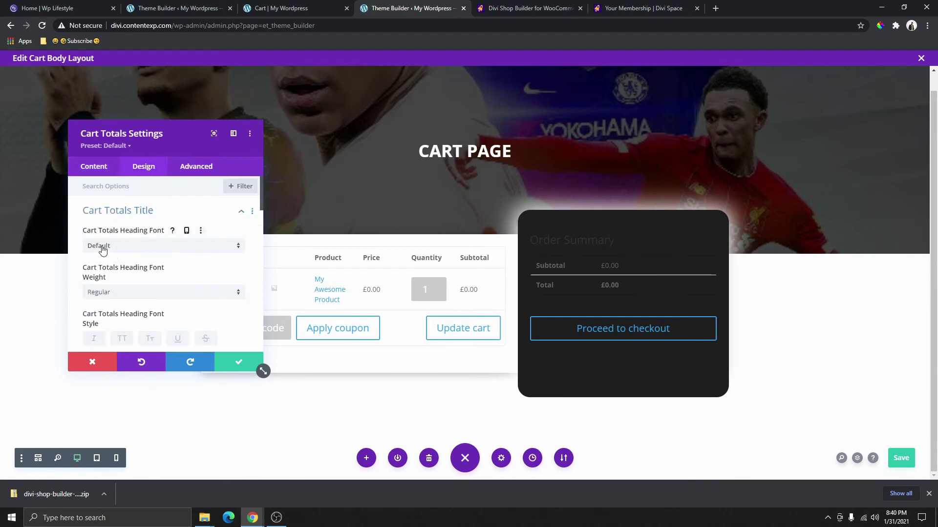
{"action": "left_click", "coordinate": [121, 250]}
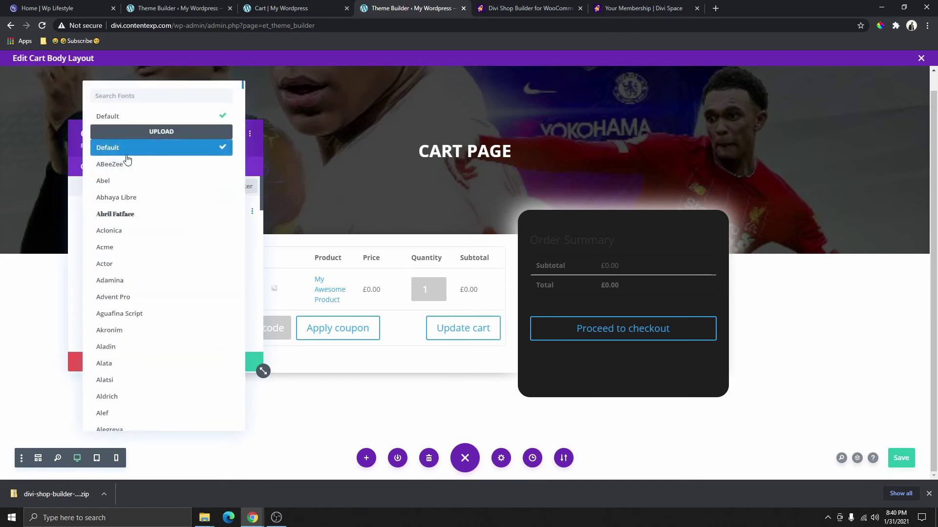
{"action": "left_click", "coordinate": [130, 218]}
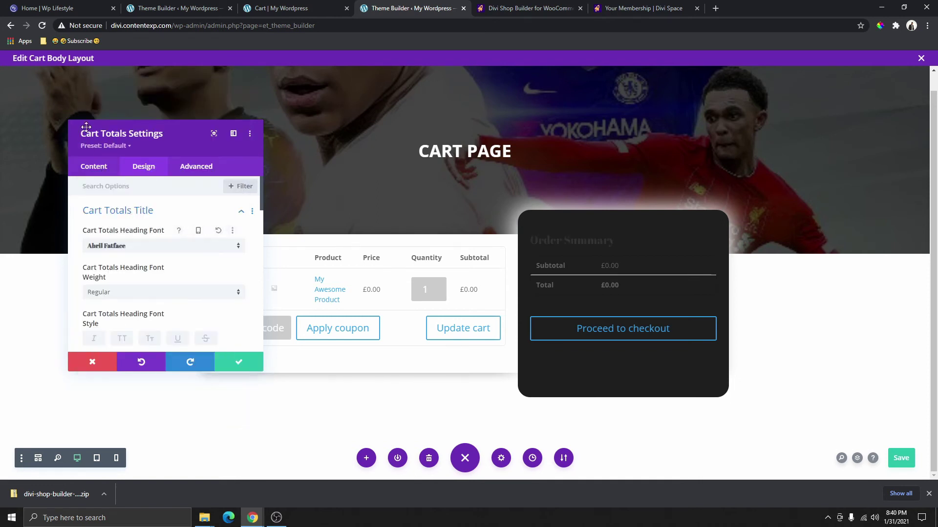
{"action": "left_click", "coordinate": [132, 246]}
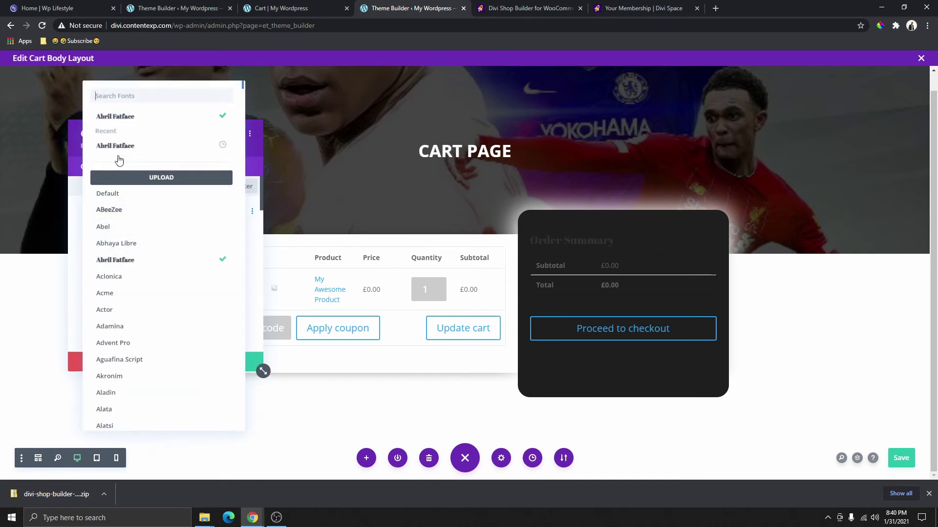
{"action": "left_click", "coordinate": [129, 192]}
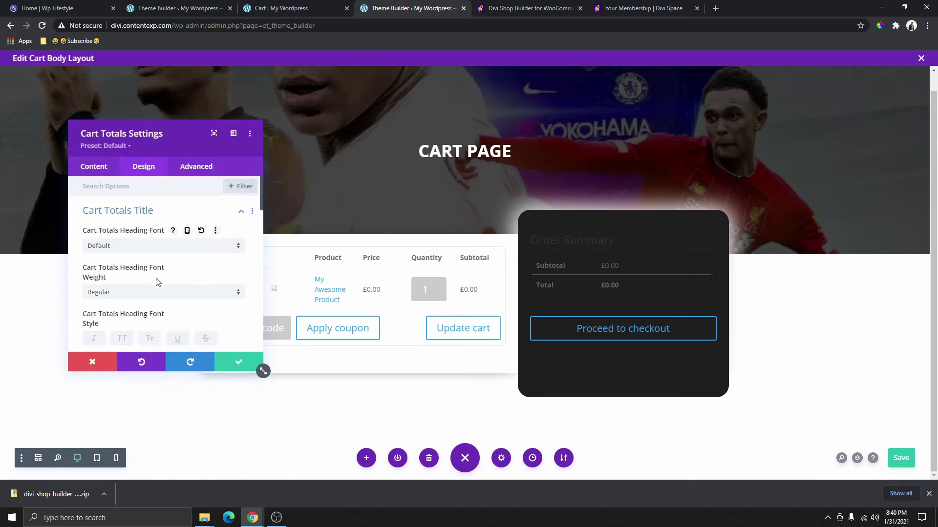
Set the cart totals heading's font weight to Bold and its text color to white.
{"action": "scroll", "coordinate": [158, 283], "scroll_direction": "down", "scroll_amount": 2}
{"action": "left_click", "coordinate": [128, 194]}
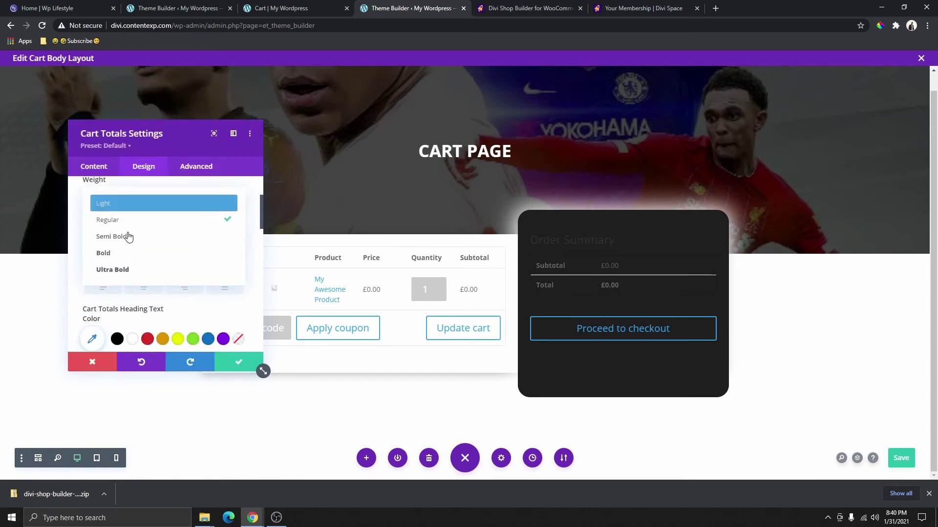
{"action": "left_click", "coordinate": [130, 255]}
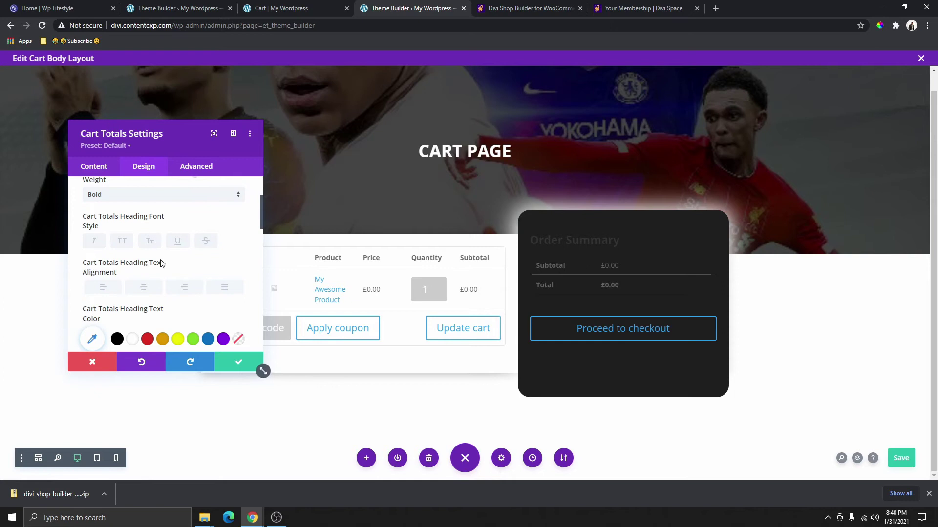
{"action": "left_click", "coordinate": [133, 339]}
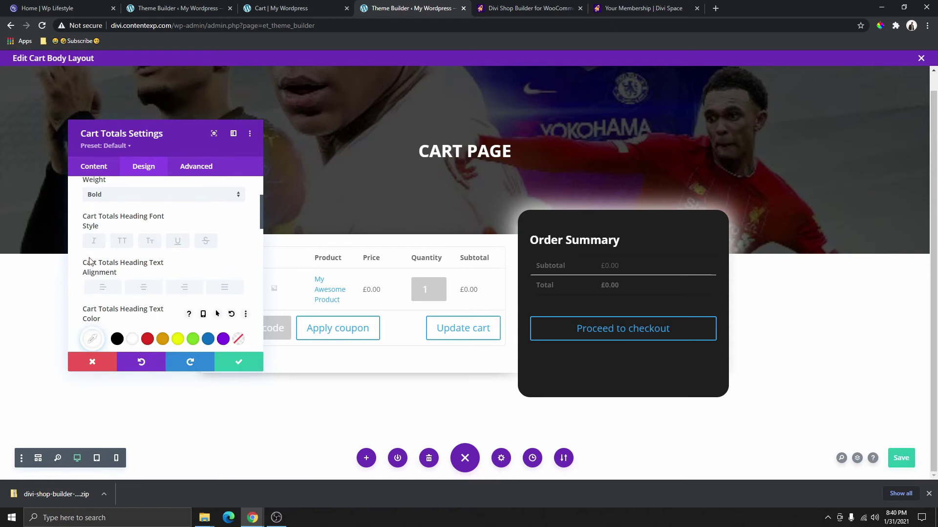
Center-align the cart totals heading text and collapse the title options.
{"action": "left_click", "coordinate": [147, 291]}
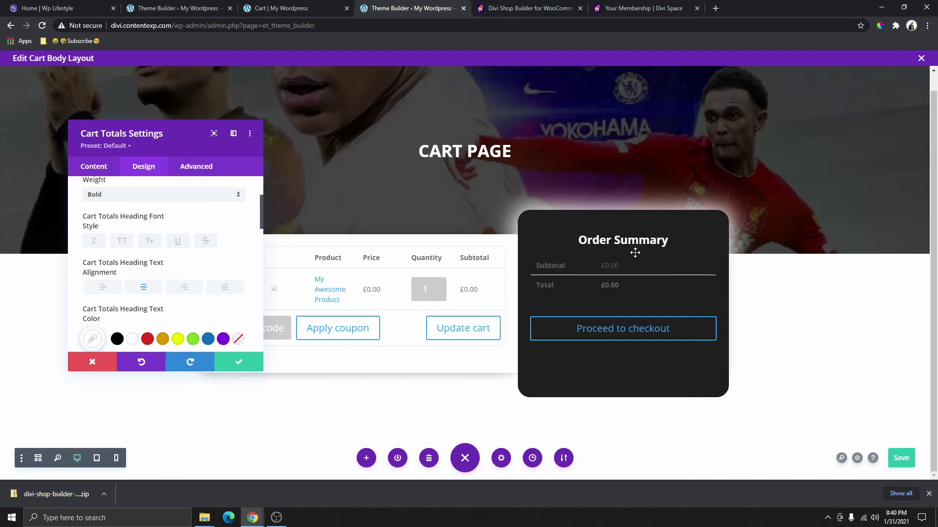
{"action": "scroll", "coordinate": [190, 272], "scroll_direction": "up", "scroll_amount": 10}
{"action": "left_click", "coordinate": [129, 211]}
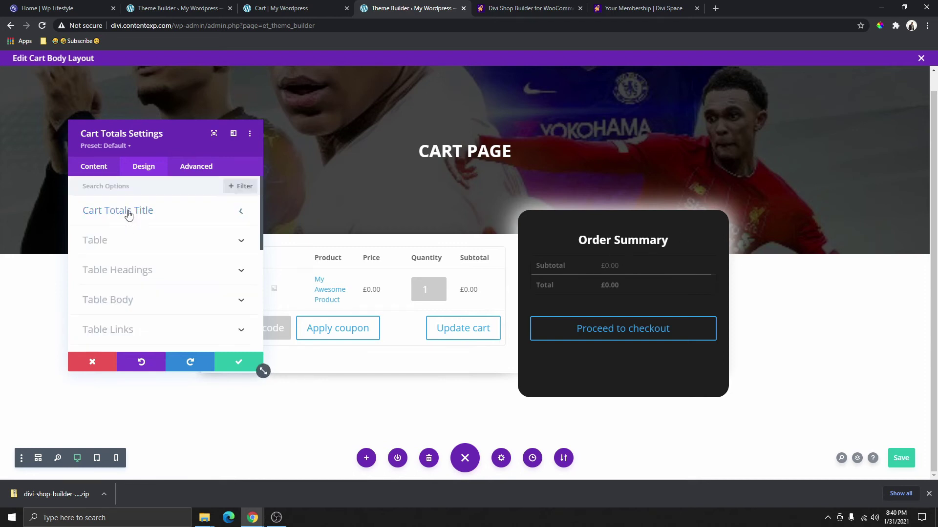
Set the cart totals table's border color to white and compare the table with the finished cart page.
{"action": "left_click", "coordinate": [111, 243]}
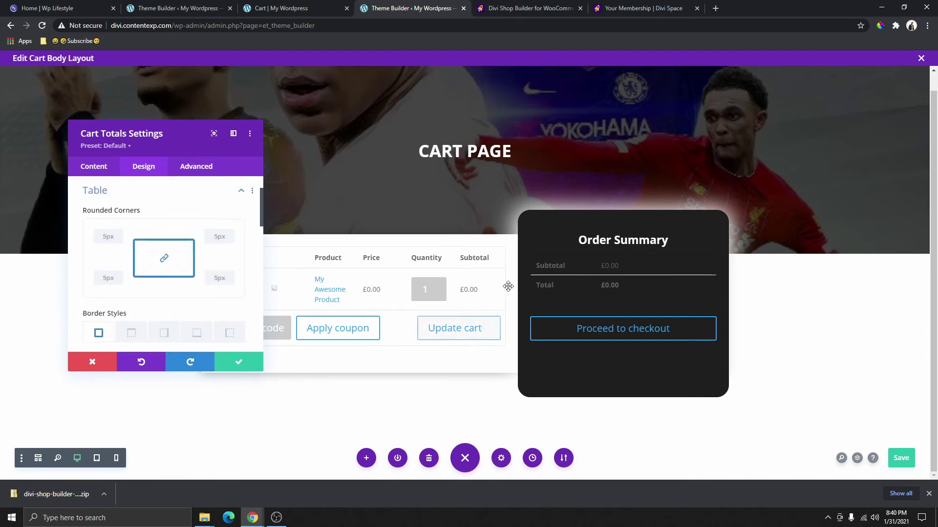
{"action": "scroll", "coordinate": [186, 291], "scroll_direction": "down", "scroll_amount": 2}
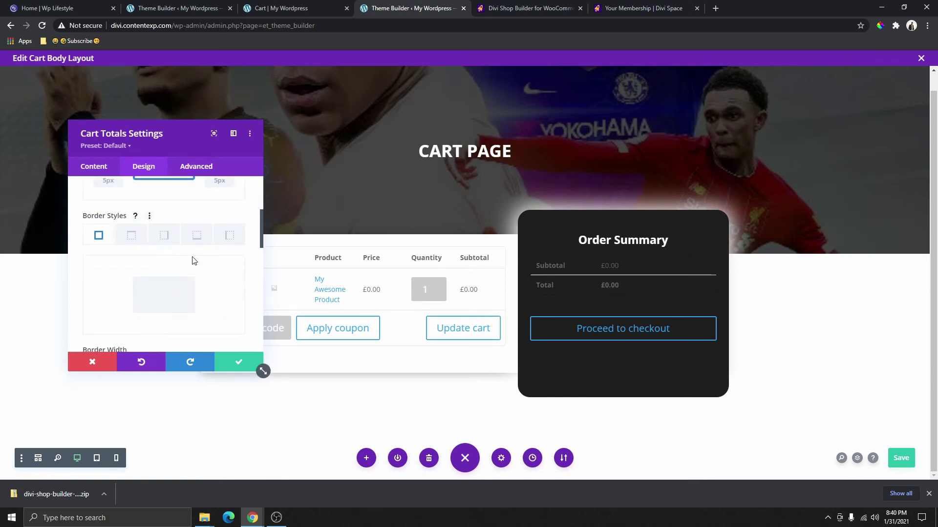
{"action": "scroll", "coordinate": [194, 261], "scroll_direction": "down", "scroll_amount": 3}
{"action": "left_click", "coordinate": [132, 263]}
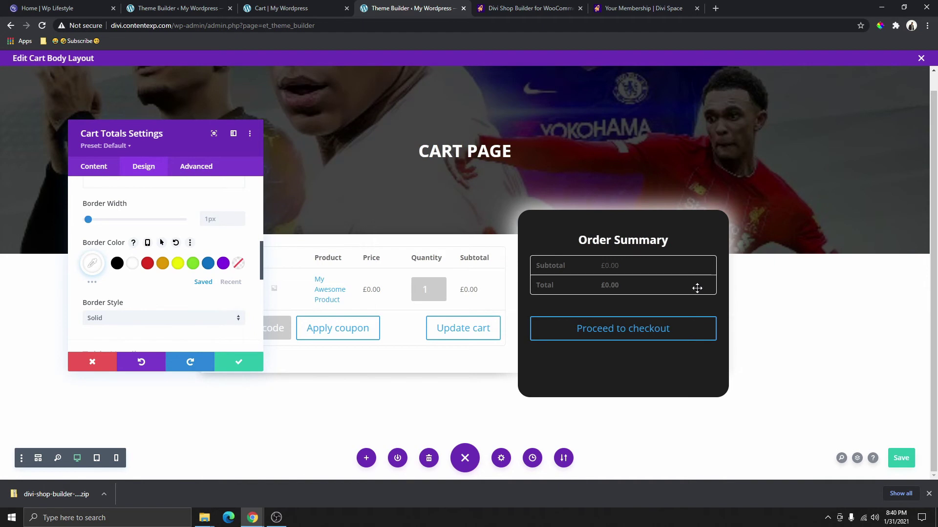
{"action": "left_click", "coordinate": [269, 5]}
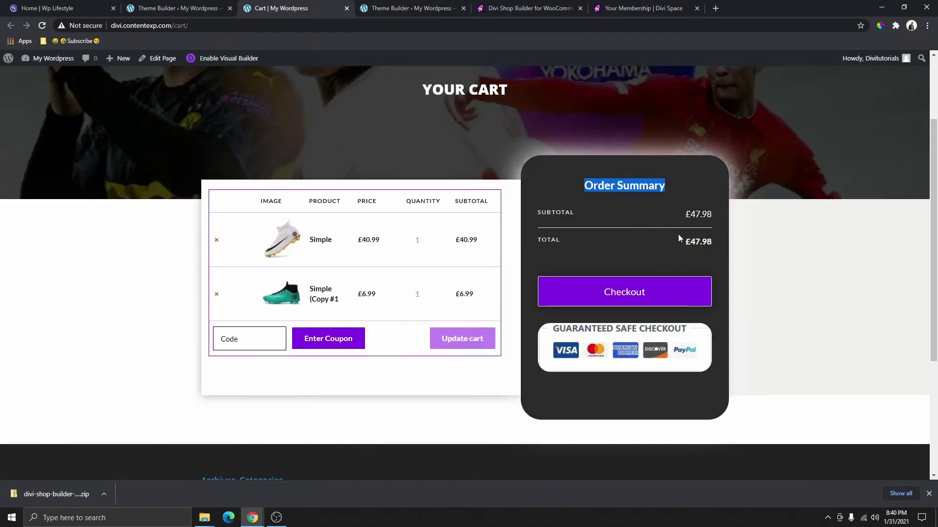
{"action": "left_click", "coordinate": [407, 8]}
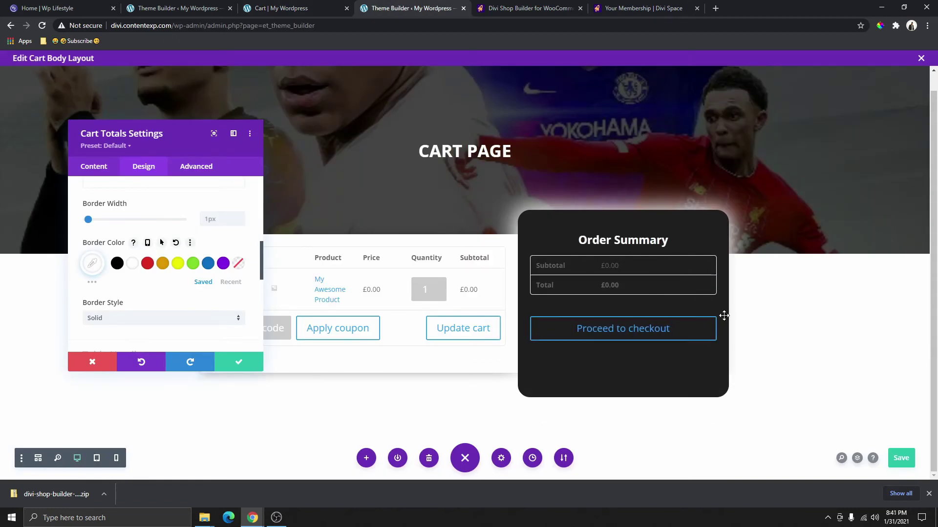
Try a 2px border width on the cart totals table and restore it to 1px.
{"action": "left_click", "coordinate": [240, 216]}
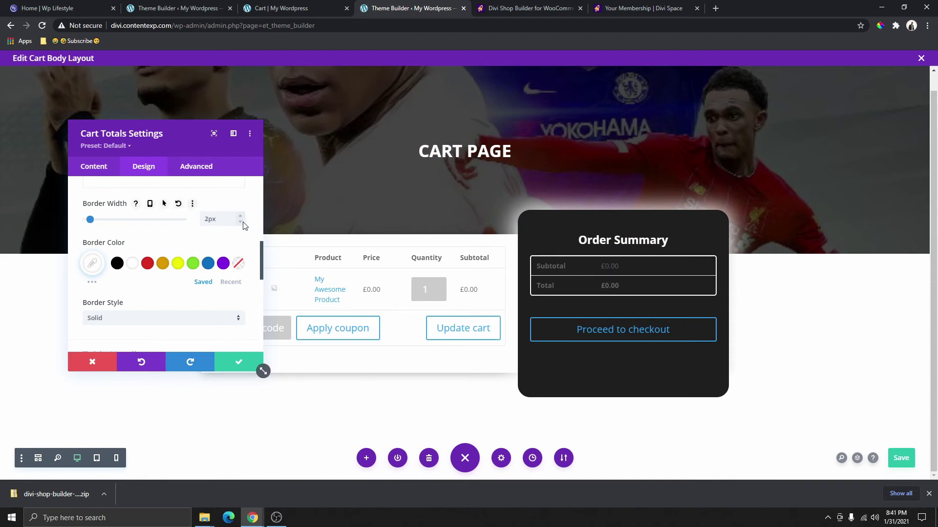
{"action": "left_click", "coordinate": [243, 222]}
{"action": "left_click", "coordinate": [240, 217]}
{"action": "left_click", "coordinate": [239, 221]}
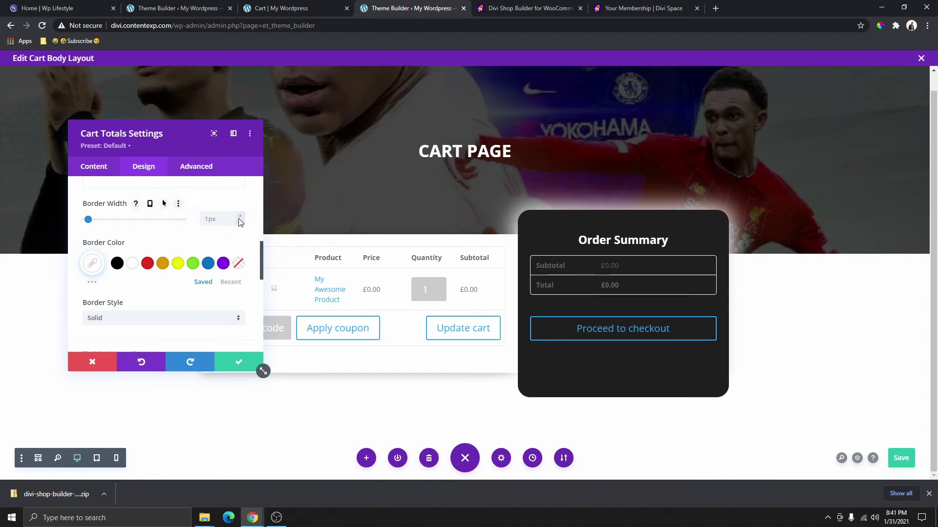
Make the cart totals table headings uppercase, and try centered alignment before restoring the default alignment.
{"action": "scroll", "coordinate": [165, 282], "scroll_direction": "down", "scroll_amount": 3}
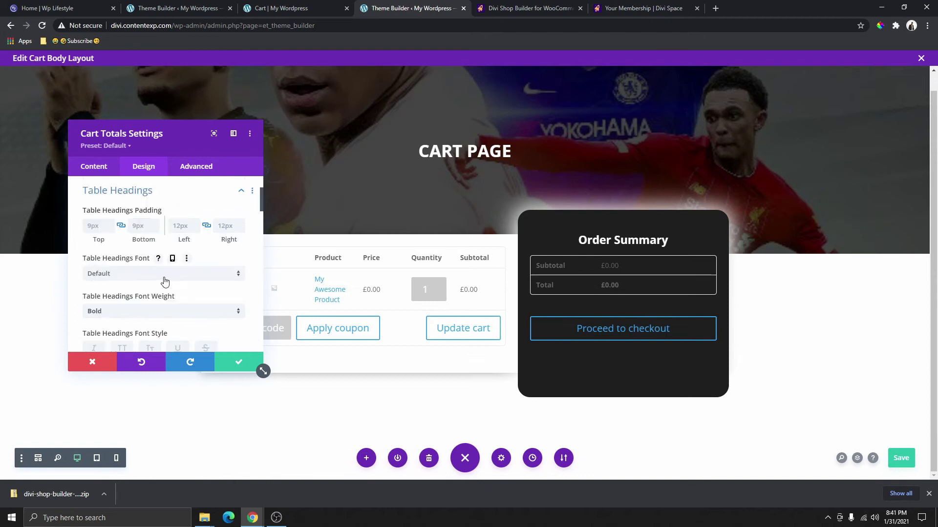
{"action": "scroll", "coordinate": [165, 281], "scroll_direction": "down", "scroll_amount": 2}
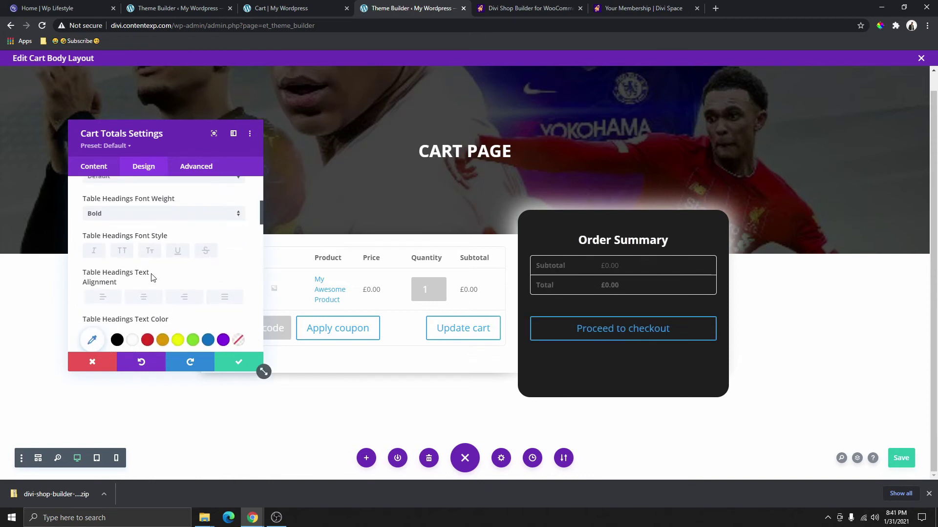
{"action": "left_click", "coordinate": [123, 251]}
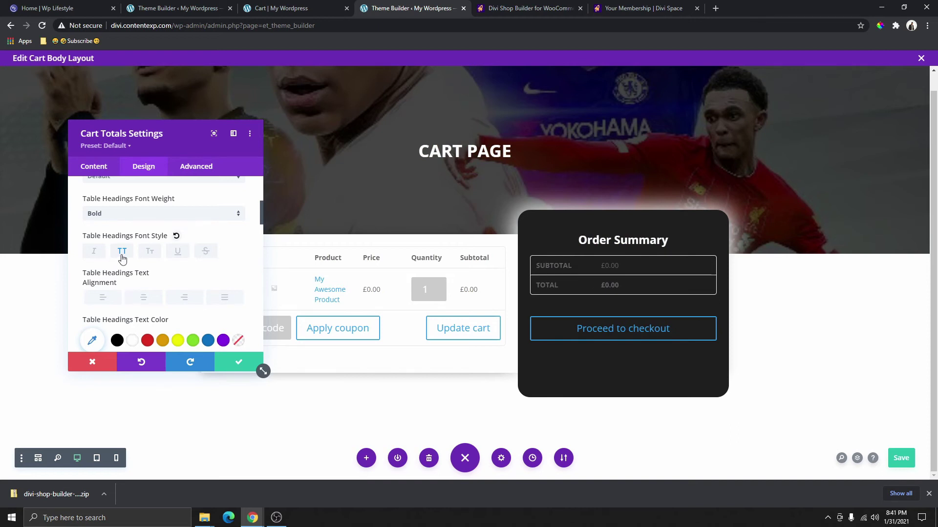
{"action": "left_click", "coordinate": [140, 300]}
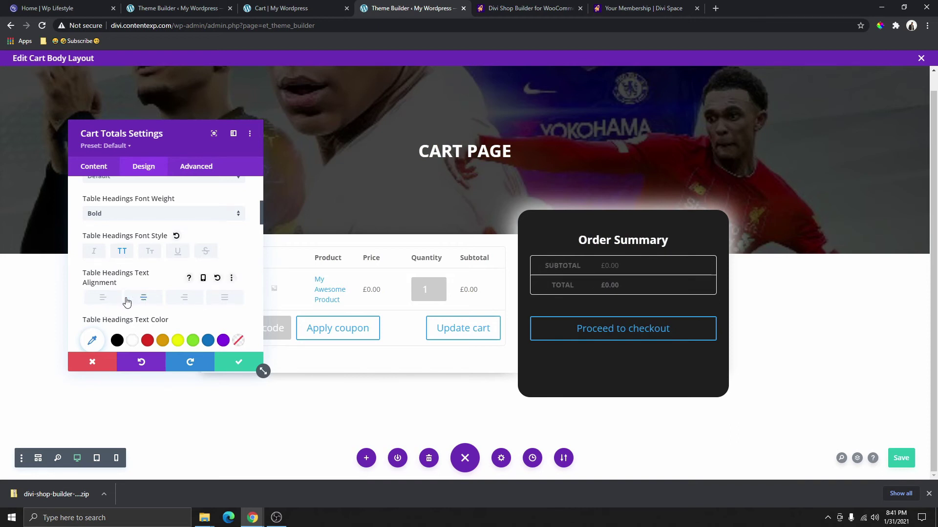
{"action": "left_click", "coordinate": [111, 301]}
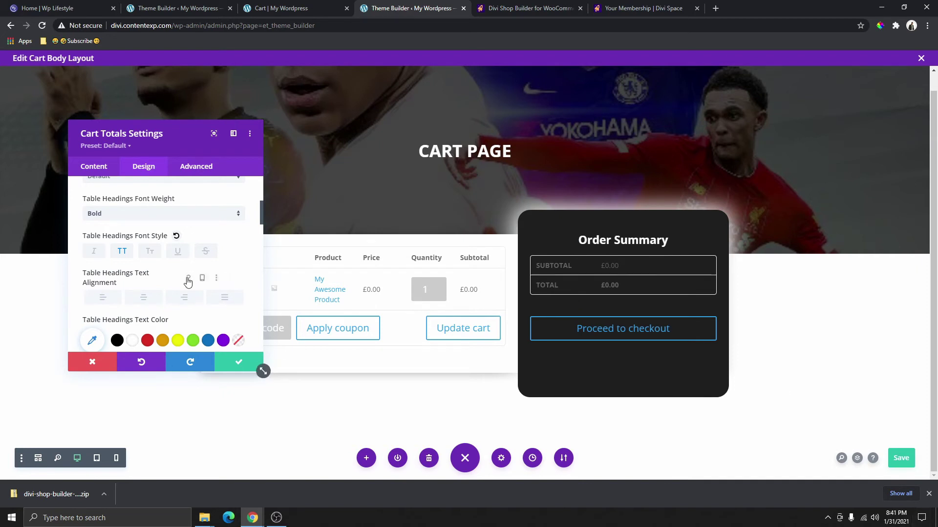
Set the cart totals table headings' text color to white (#ffffff).
{"action": "scroll", "coordinate": [185, 280], "scroll_direction": "down", "scroll_amount": 5}
{"action": "scroll", "coordinate": [185, 280], "scroll_direction": "down", "scroll_amount": 2}
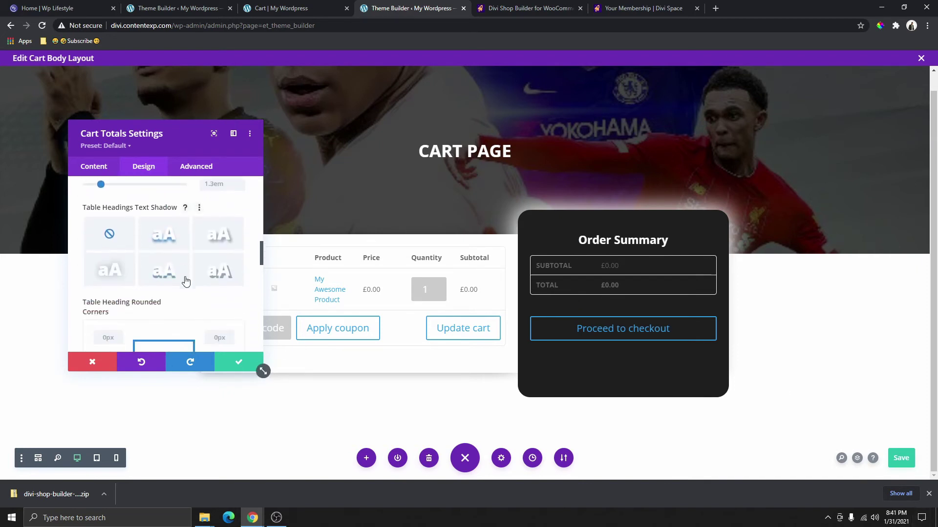
{"action": "scroll", "coordinate": [185, 280], "scroll_direction": "up", "scroll_amount": 3}
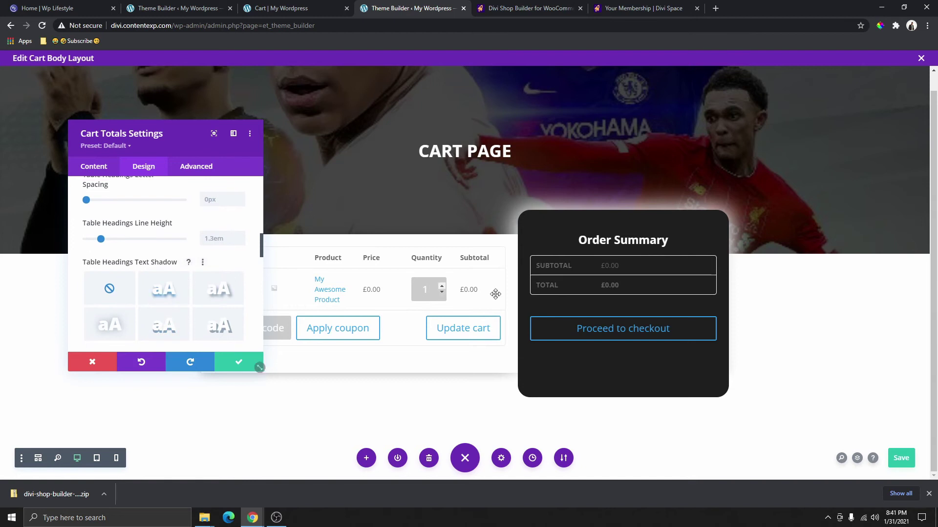
{"action": "scroll", "coordinate": [161, 286], "scroll_direction": "up", "scroll_amount": 5}
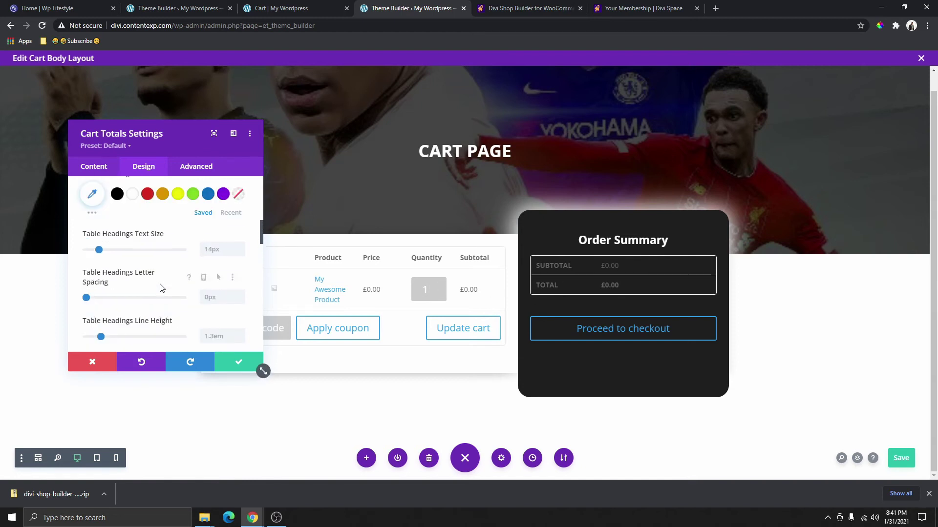
{"action": "left_click", "coordinate": [132, 291]}
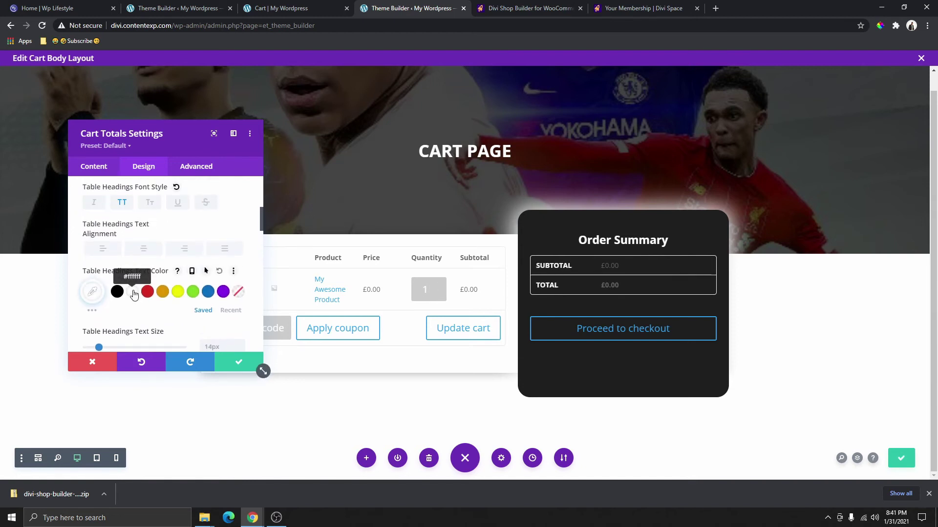
Set the cart totals table body's font weight to Bold and its text color to white.
{"action": "left_click", "coordinate": [607, 288]}
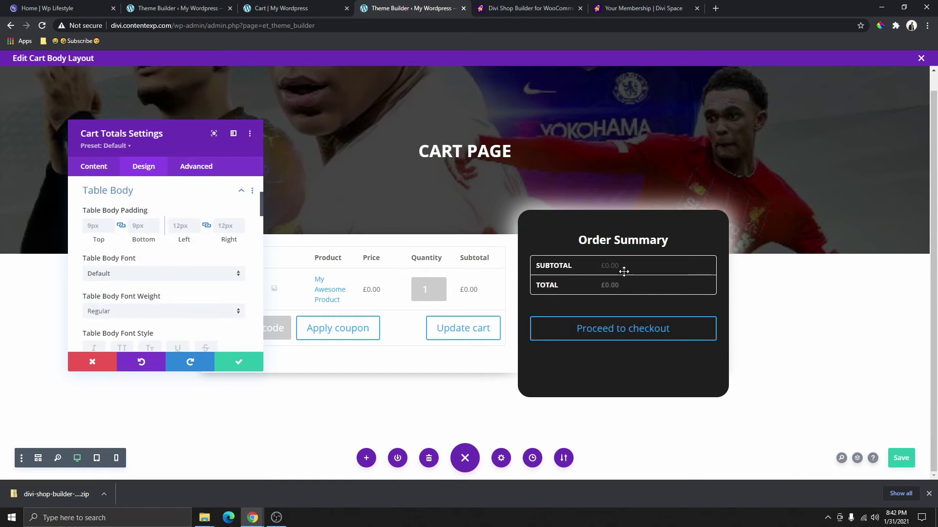
{"action": "scroll", "coordinate": [142, 273], "scroll_direction": "down", "scroll_amount": 1}
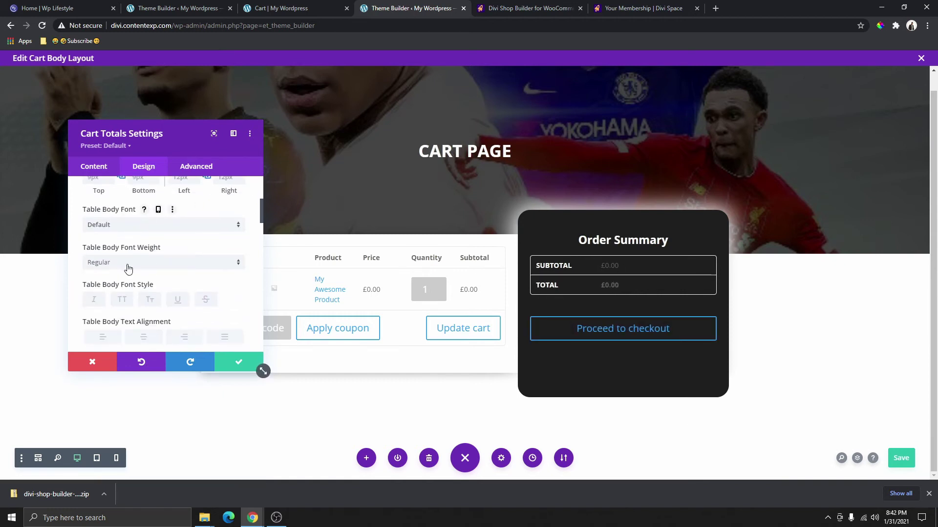
{"action": "left_click", "coordinate": [128, 268]}
{"action": "left_click", "coordinate": [126, 320]}
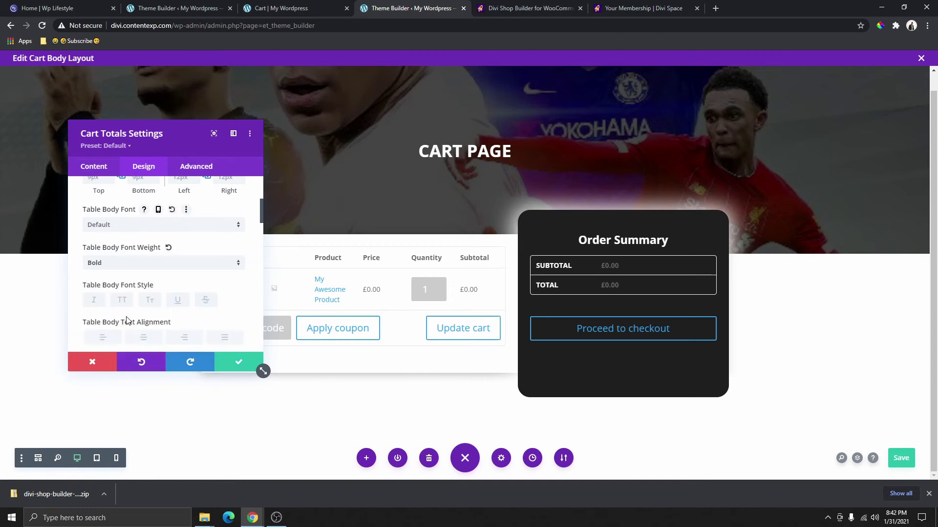
{"action": "scroll", "coordinate": [93, 293], "scroll_direction": "down", "scroll_amount": 2}
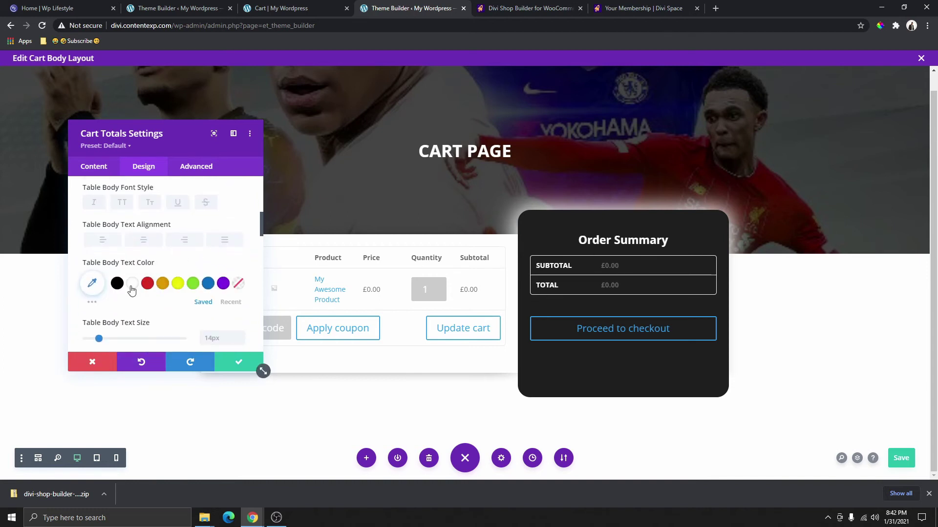
{"action": "left_click", "coordinate": [132, 283]}
Right-align the cart totals table body text after trying the centered and justified alignments.
{"action": "left_click", "coordinate": [144, 241]}
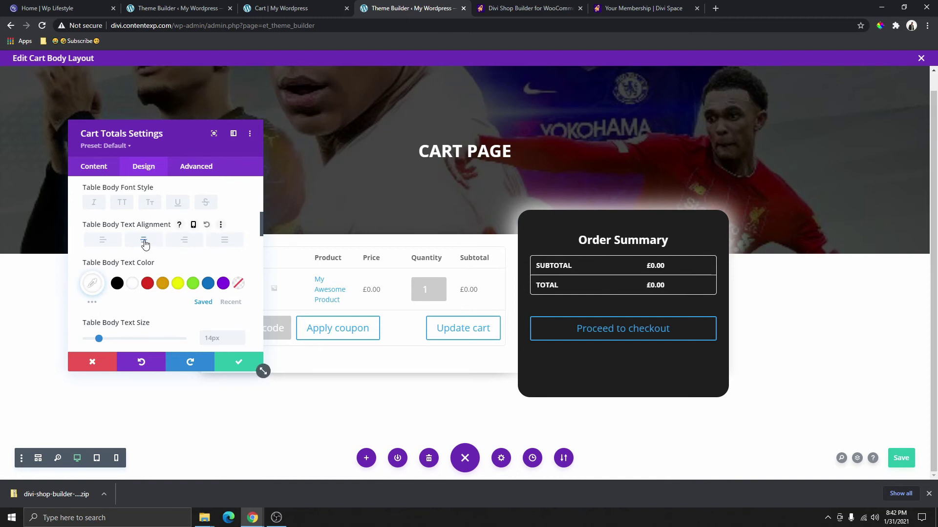
{"action": "left_click", "coordinate": [222, 241]}
{"action": "left_click", "coordinate": [191, 241]}
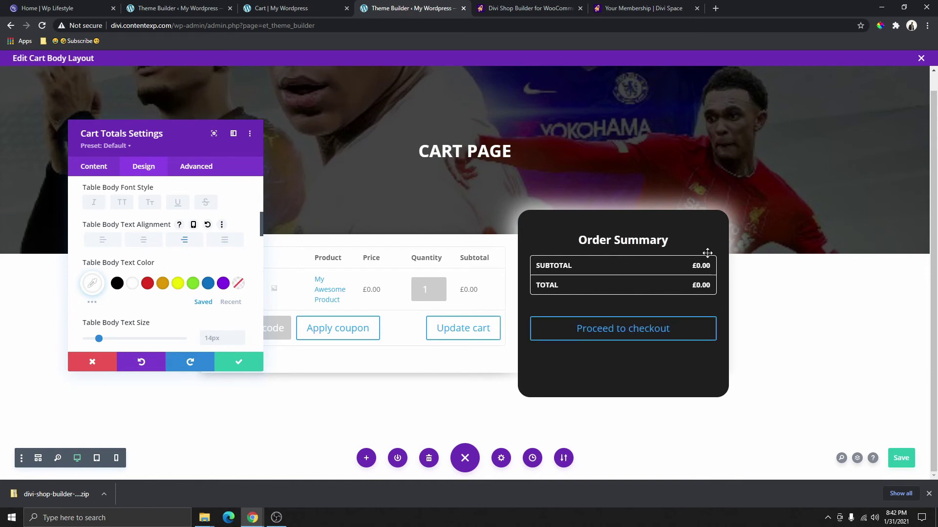
Make the table body text color semi-transparent white, rgba(255,255,255,0.61), and confirm the color.
{"action": "left_click", "coordinate": [92, 283]}
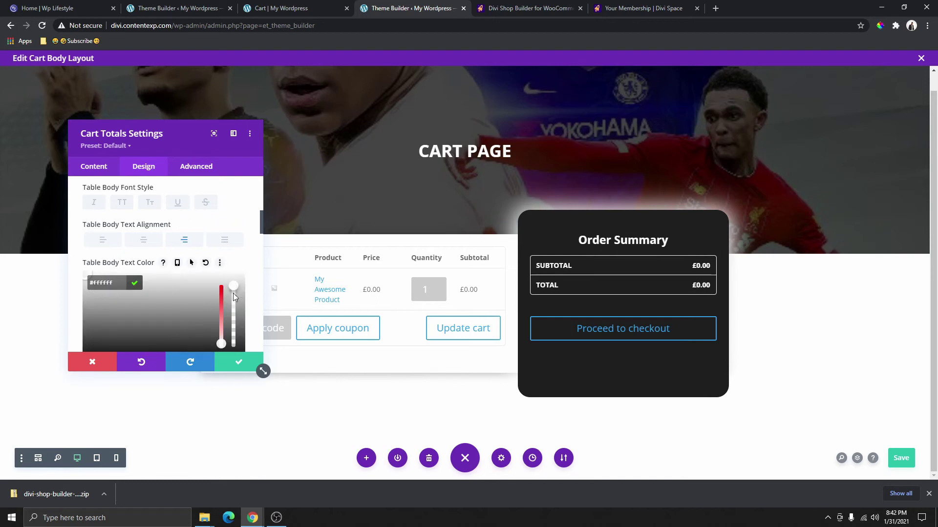
{"action": "left_click_drag", "start_coordinate": [234, 296], "coordinate": [238, 320]}
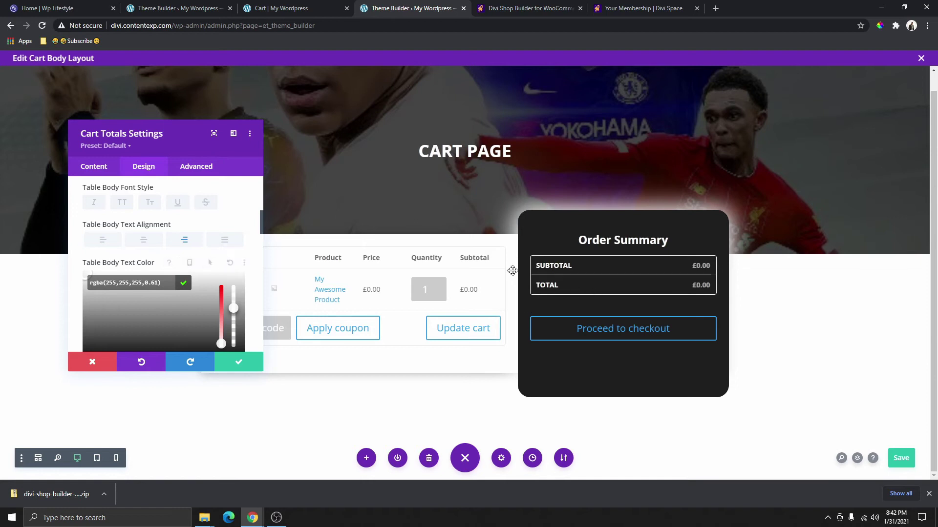
{"action": "left_click", "coordinate": [184, 285]}
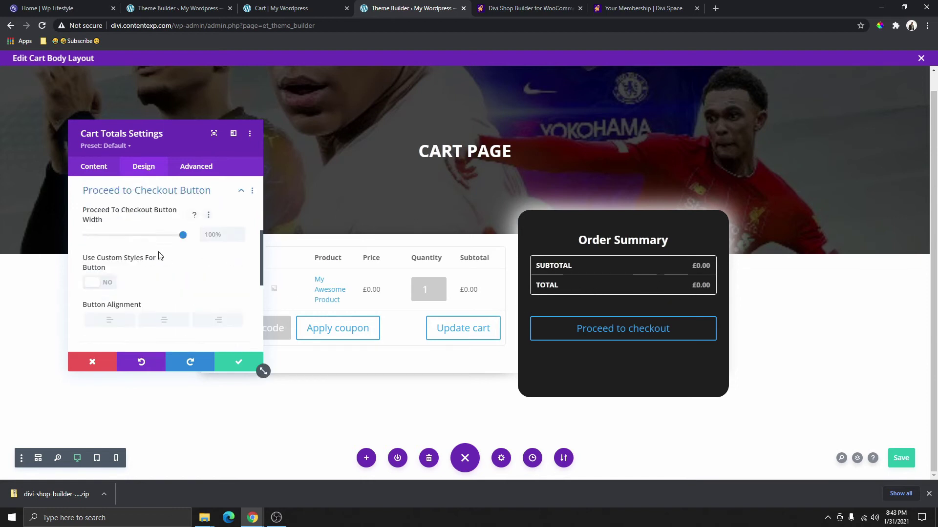
Enable custom styles for the Proceed to Checkout button and set its text color to white (#ffffff).
{"action": "scroll", "coordinate": [161, 255], "scroll_direction": "down", "scroll_amount": 2}
{"action": "scroll", "coordinate": [161, 255], "scroll_direction": "up", "scroll_amount": 2}
{"action": "scroll", "coordinate": [159, 255], "scroll_direction": "up", "scroll_amount": 1}
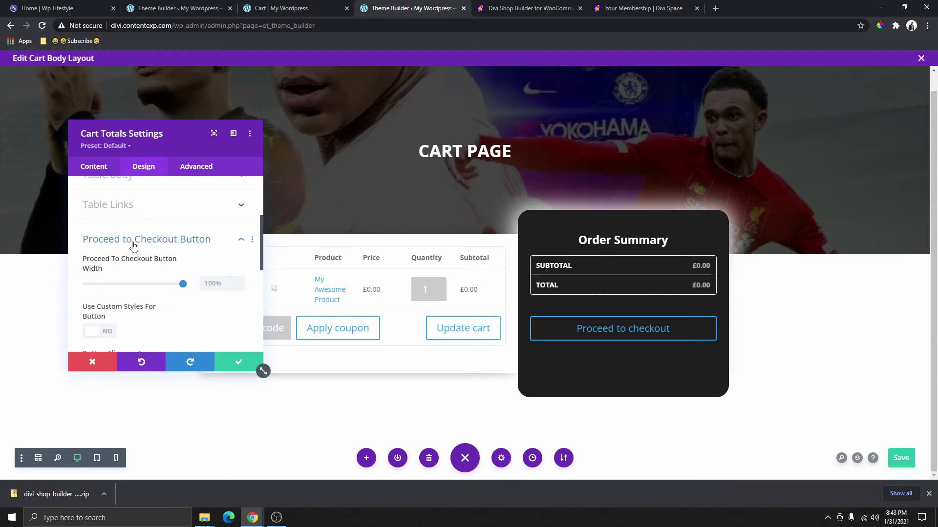
{"action": "left_click", "coordinate": [174, 244]}
{"action": "left_click", "coordinate": [174, 236]}
{"action": "scroll", "coordinate": [178, 249], "scroll_direction": "down", "scroll_amount": 1}
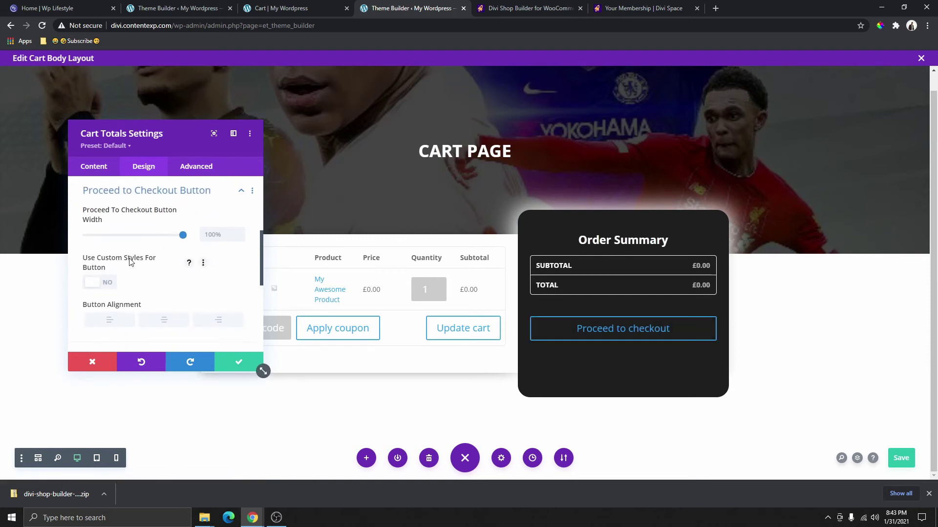
{"action": "left_click", "coordinate": [107, 282]}
{"action": "scroll", "coordinate": [162, 267], "scroll_direction": "down", "scroll_amount": 1}
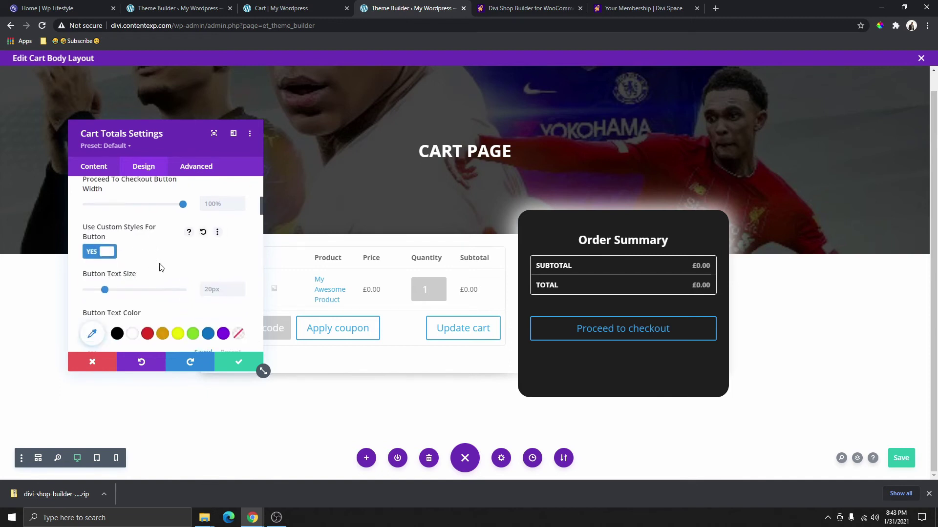
{"action": "scroll", "coordinate": [159, 269], "scroll_direction": "down", "scroll_amount": 1}
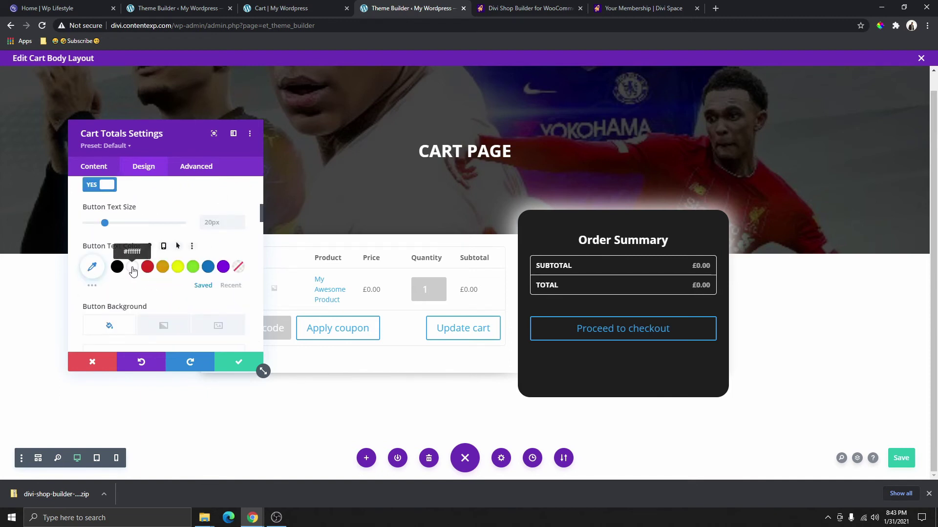
{"action": "left_click", "coordinate": [133, 268]}
Set the Proceed to Checkout button's background color to the saved purple.
{"action": "scroll", "coordinate": [166, 280], "scroll_direction": "down", "scroll_amount": 1}
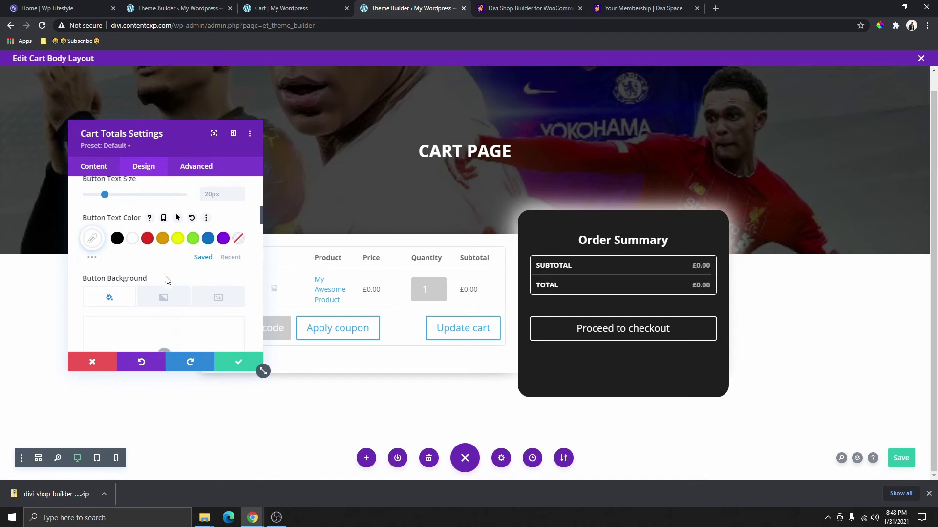
{"action": "scroll", "coordinate": [169, 278], "scroll_direction": "down", "scroll_amount": 1}
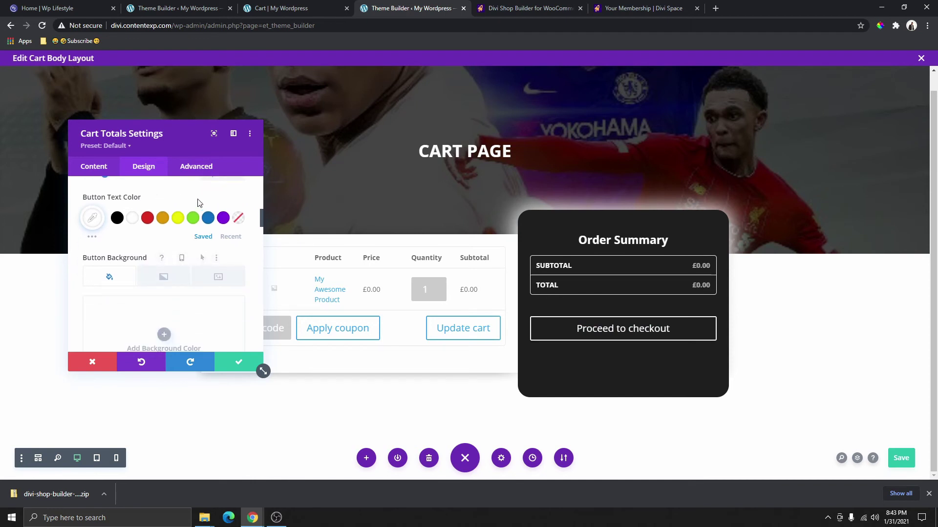
{"action": "scroll", "coordinate": [169, 318], "scroll_direction": "down", "scroll_amount": 1}
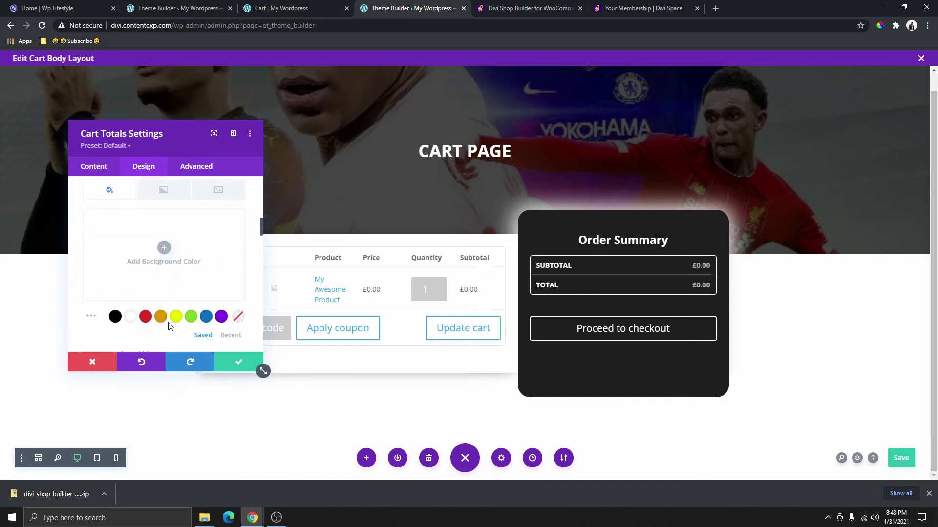
{"action": "scroll", "coordinate": [170, 326], "scroll_direction": "down", "scroll_amount": 1}
{"action": "left_click", "coordinate": [222, 306]}
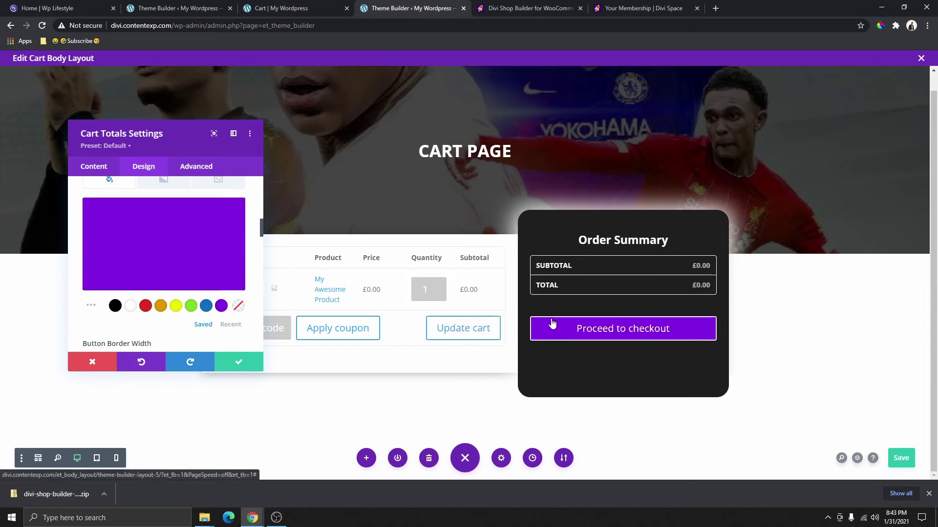
Enable a hover state for the Proceed to Checkout button's background and give it a dark green hover color.
{"action": "scroll", "coordinate": [179, 243], "scroll_direction": "up", "scroll_amount": 1}
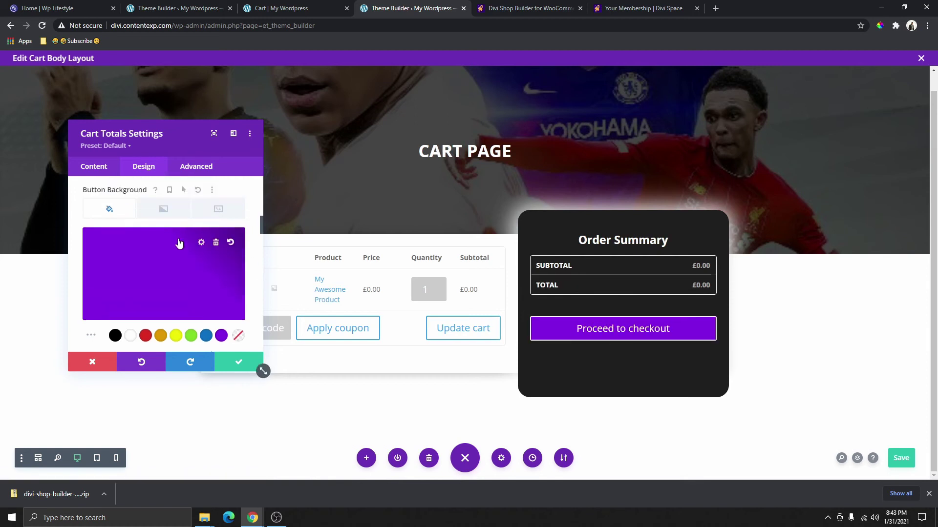
{"action": "scroll", "coordinate": [179, 243], "scroll_direction": "up", "scroll_amount": 1}
{"action": "scroll", "coordinate": [191, 257], "scroll_direction": "up", "scroll_amount": 1}
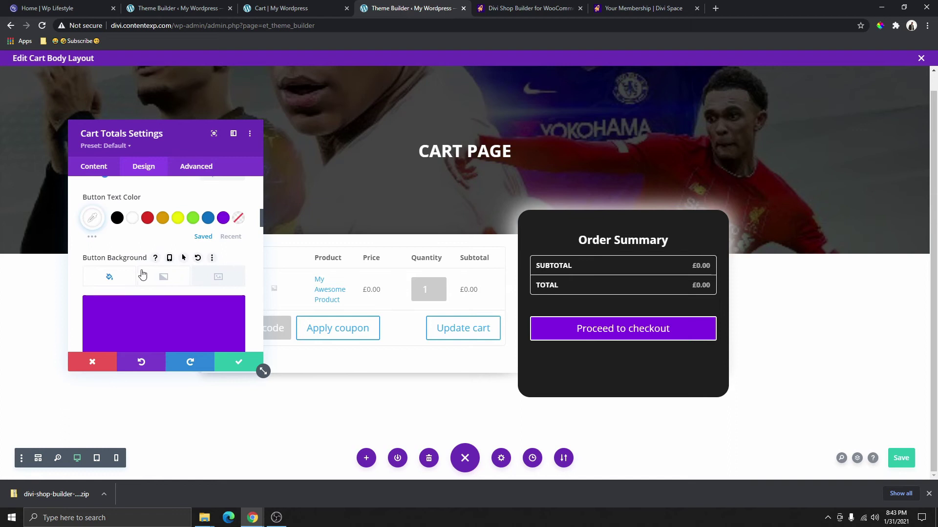
{"action": "left_click", "coordinate": [183, 259]}
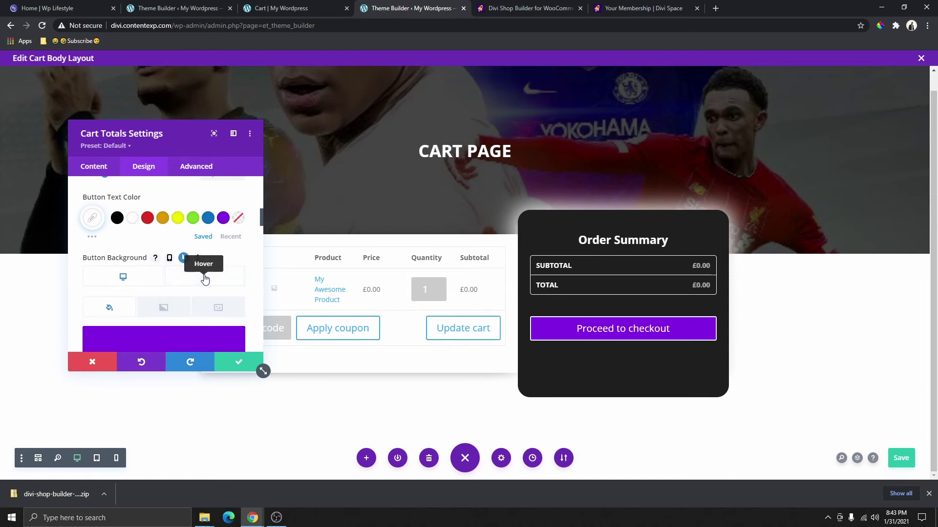
{"action": "left_click", "coordinate": [205, 279]}
{"action": "scroll", "coordinate": [205, 338], "scroll_direction": "down", "scroll_amount": 2}
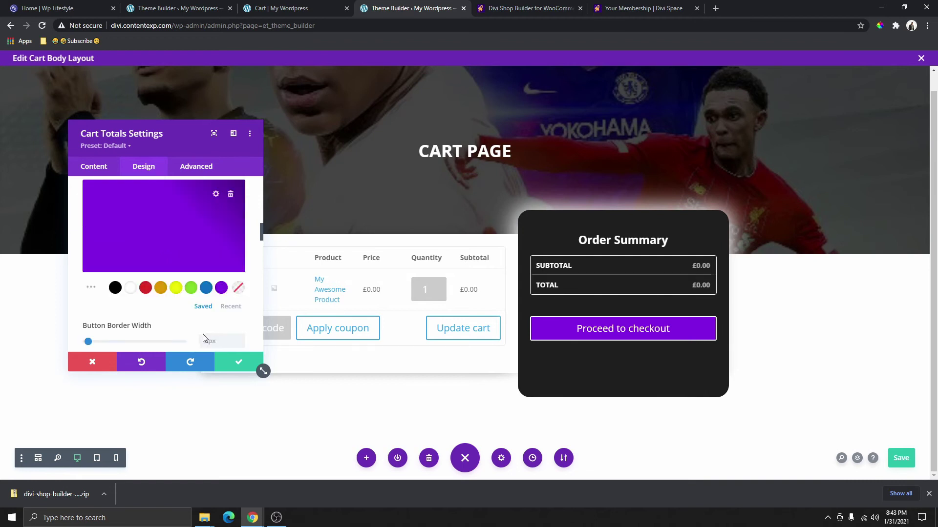
{"action": "left_click", "coordinate": [191, 287]}
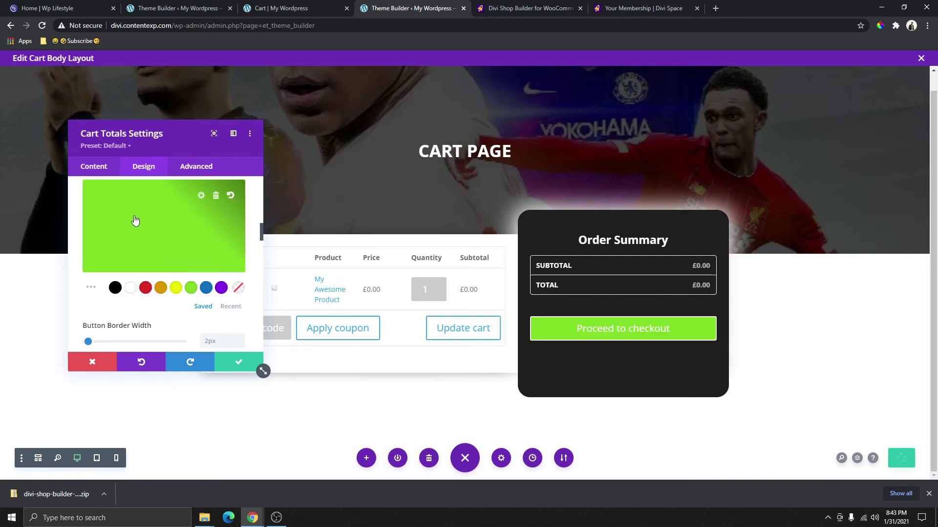
{"action": "left_click", "coordinate": [135, 221]}
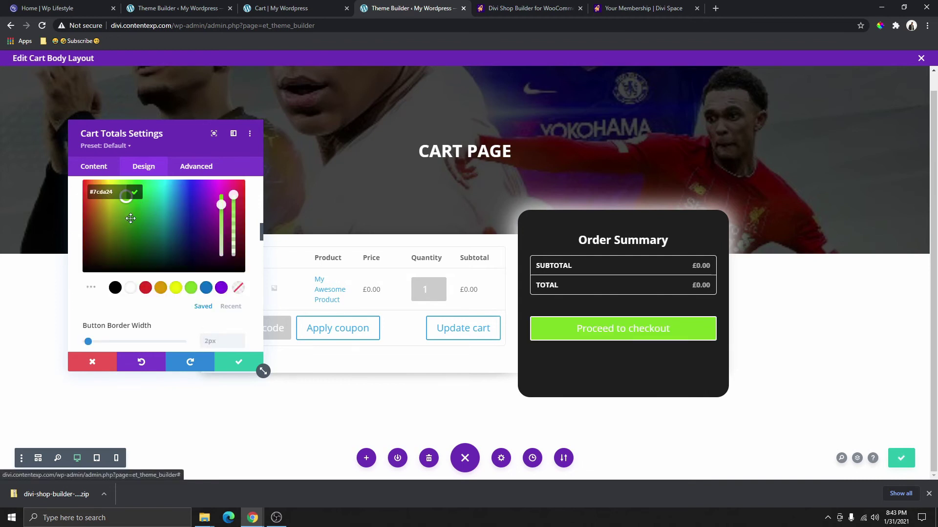
{"action": "left_click", "coordinate": [140, 242]}
{"action": "left_click", "coordinate": [98, 196]}
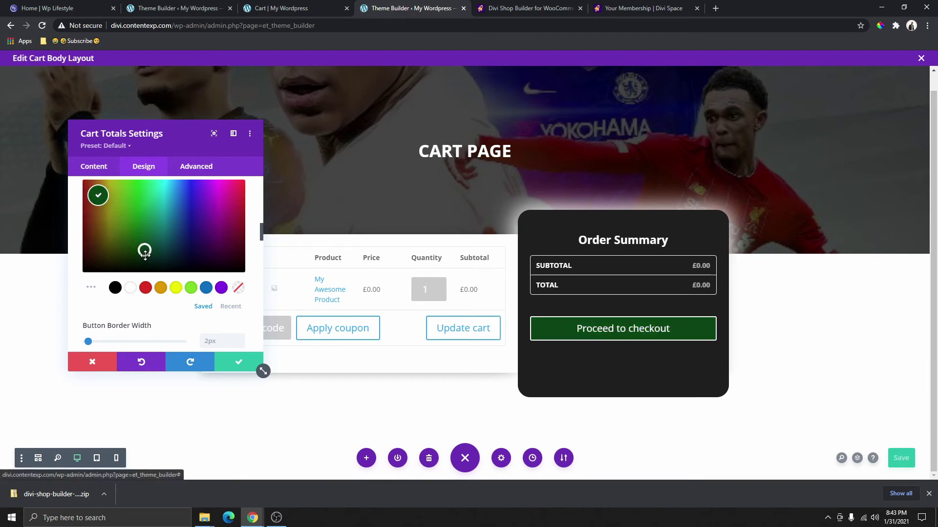
{"action": "left_click", "coordinate": [123, 228]}
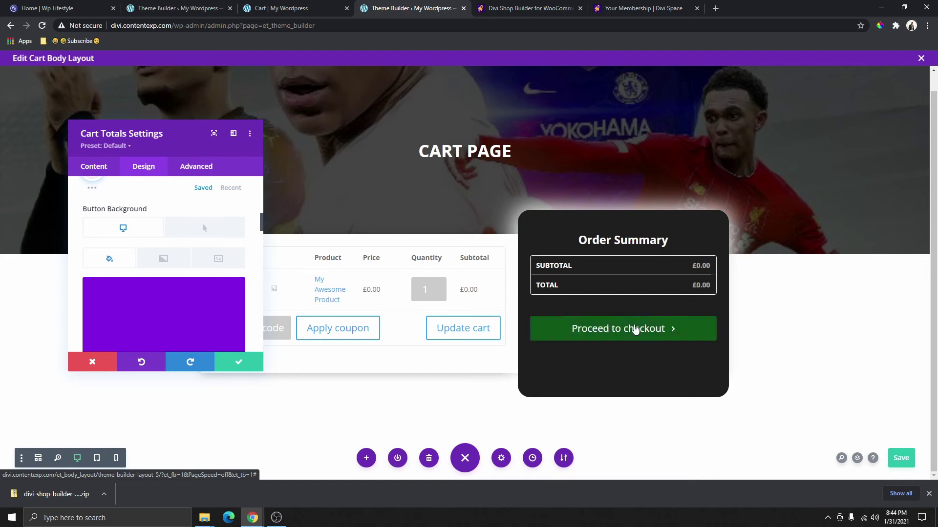
Turn off the Proceed to Checkout button's icon and save the Cart Totals settings.
{"action": "scroll", "coordinate": [254, 293], "scroll_direction": "down", "scroll_amount": 5}
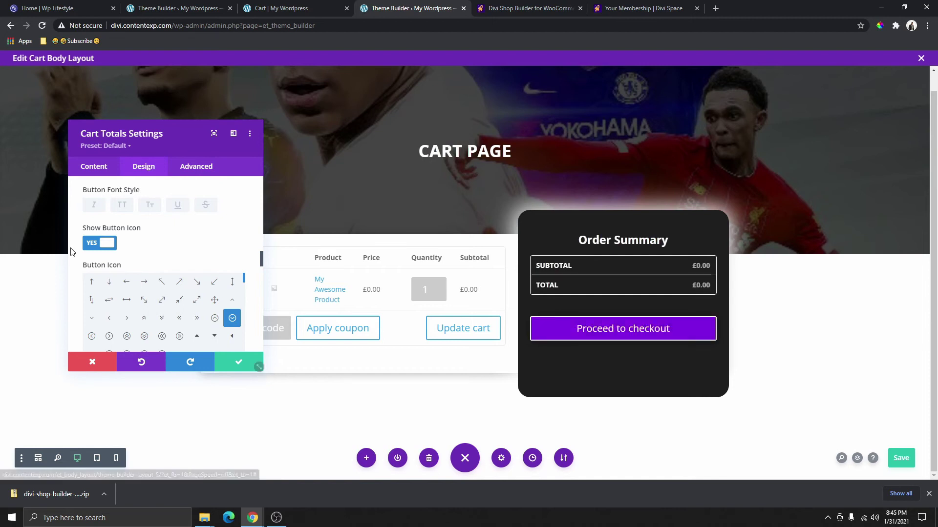
{"action": "left_click", "coordinate": [95, 244]}
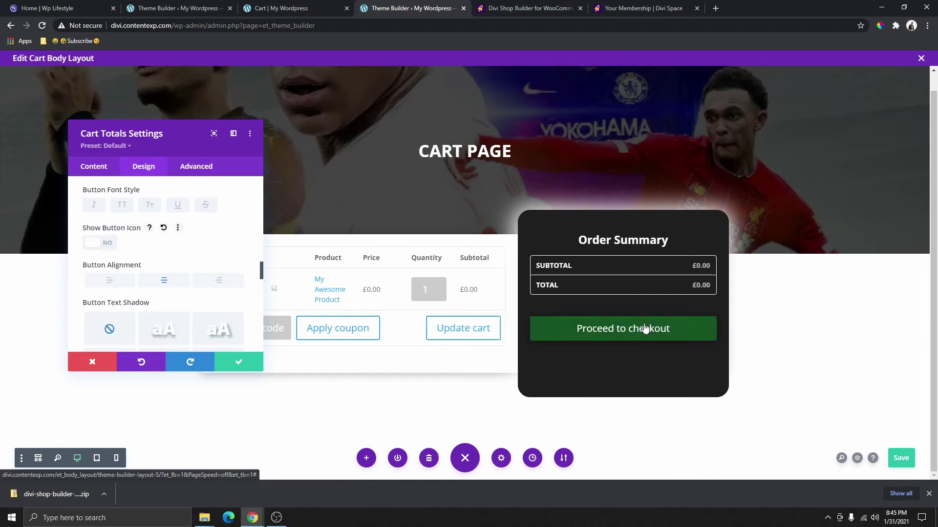
{"action": "left_click", "coordinate": [239, 362]}
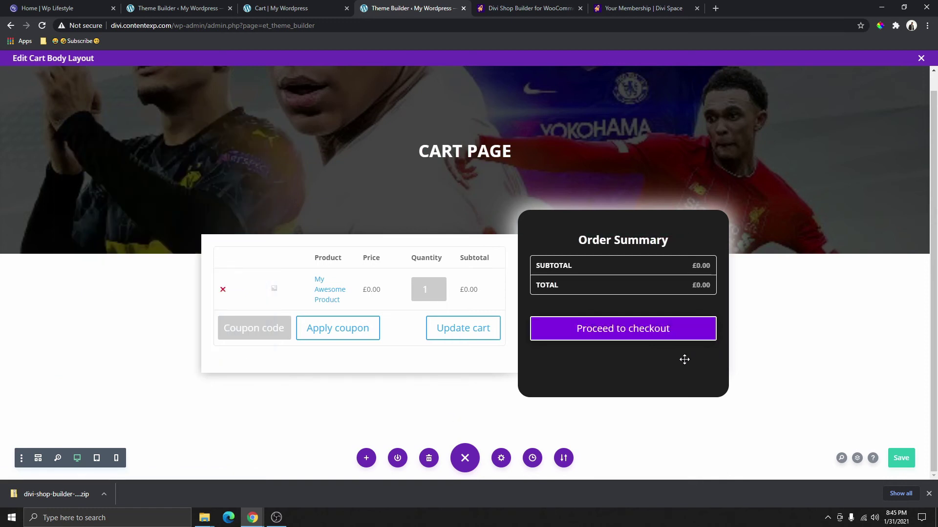
Compare with the finished cart page and insert an Image module below the Cart Totals module.
{"action": "key", "text": "ctrl+shift+Tab"}
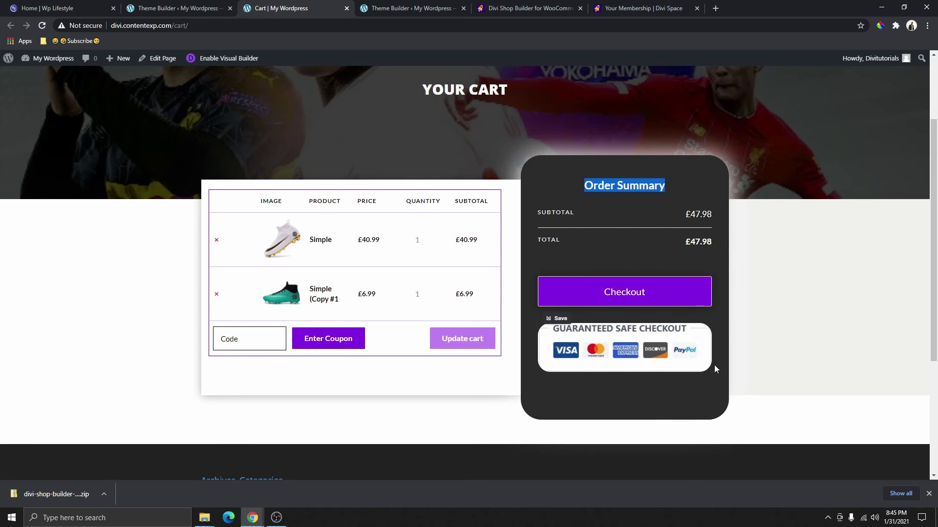
{"action": "key", "text": "ctrl+Tab"}
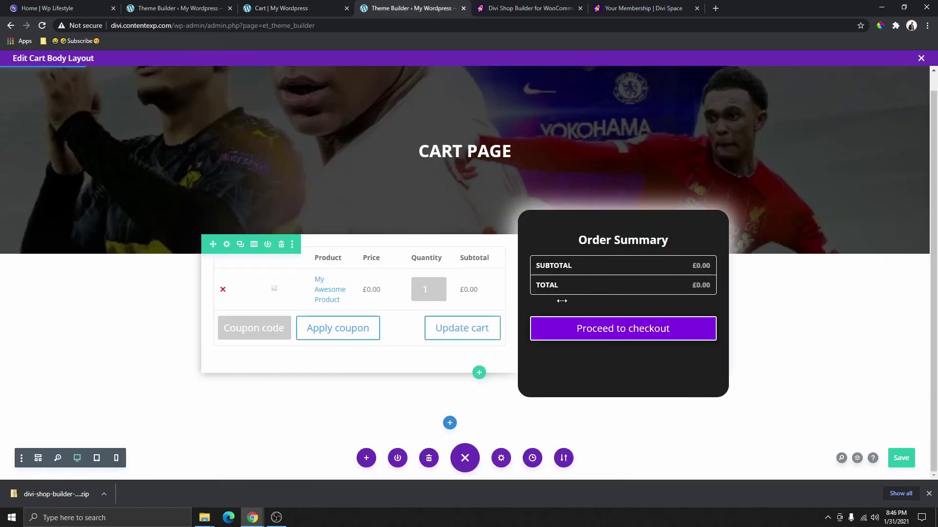
{"action": "left_click", "coordinate": [621, 341]}
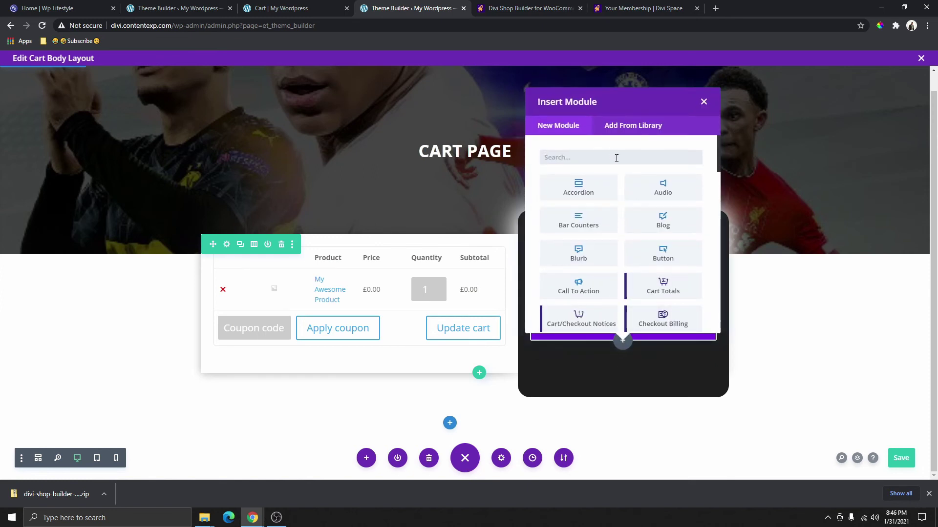
{"action": "type", "text": "im"}
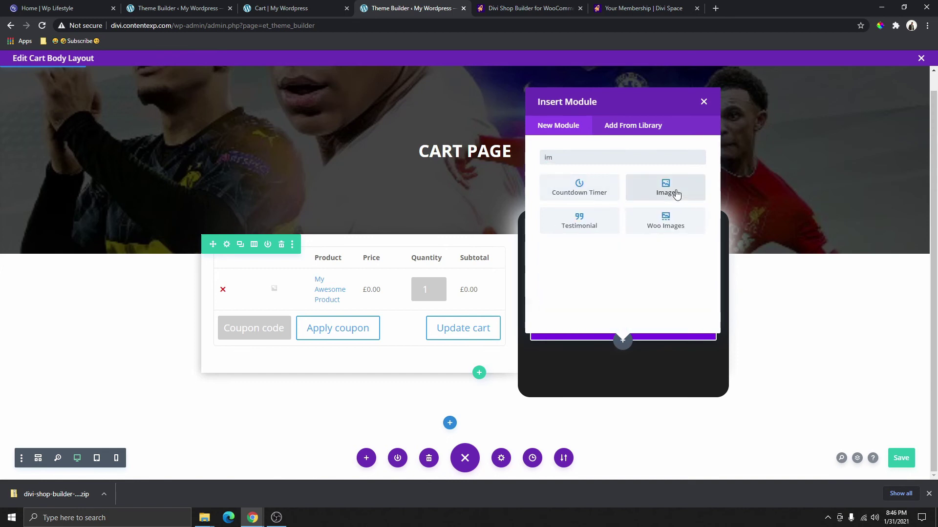
{"action": "left_click", "coordinate": [674, 192]}
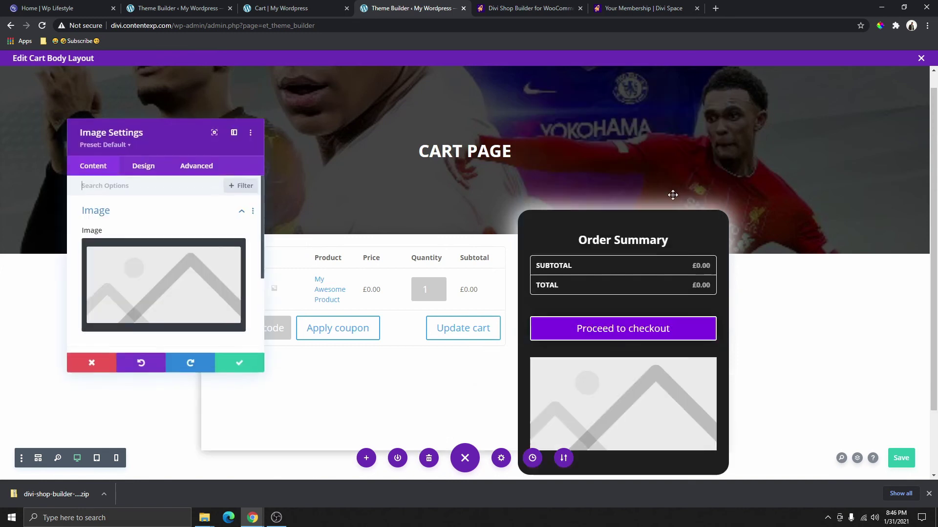
Load the Safe-Checkout2.jpg image from the media library into the Image module.
{"action": "left_click", "coordinate": [176, 282]}
{"action": "scroll", "coordinate": [453, 231], "scroll_direction": "down", "scroll_amount": 2}
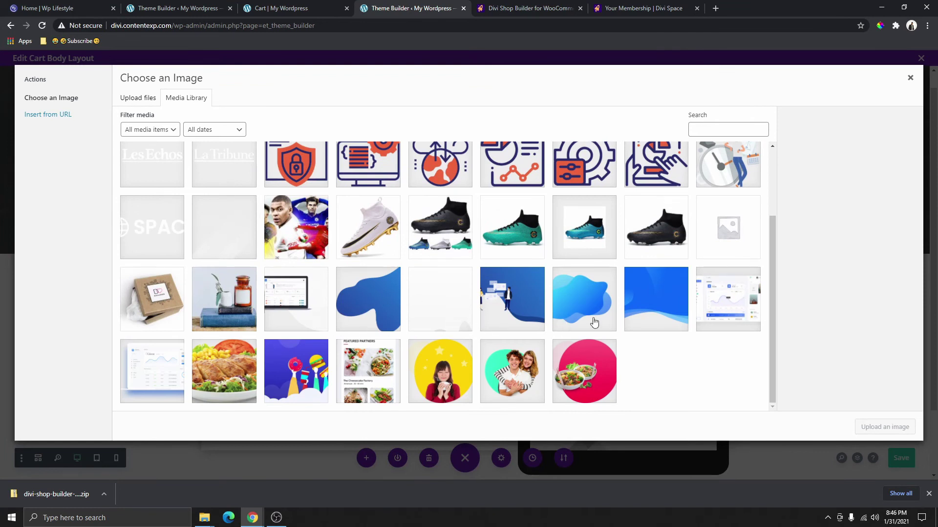
{"action": "scroll", "coordinate": [280, 233], "scroll_direction": "up", "scroll_amount": 2}
{"action": "left_click", "coordinate": [166, 192]}
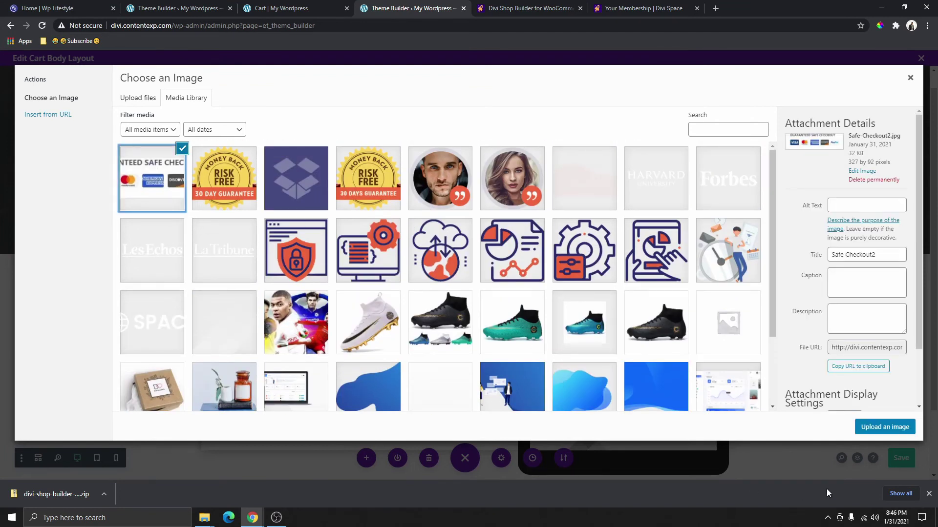
{"action": "left_click", "coordinate": [884, 427]}
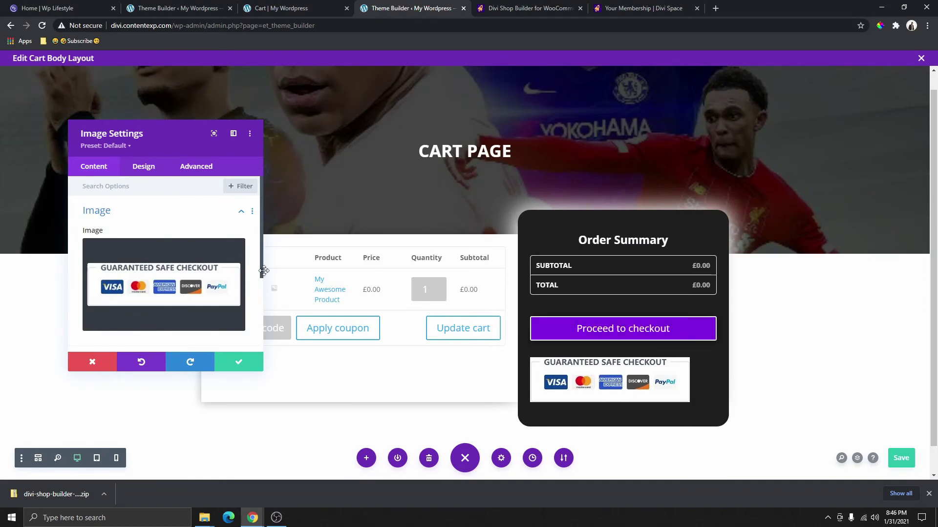
Force the safe checkout image to full width, confirm its settings and save the cart layout.
{"action": "left_click", "coordinate": [151, 171]}
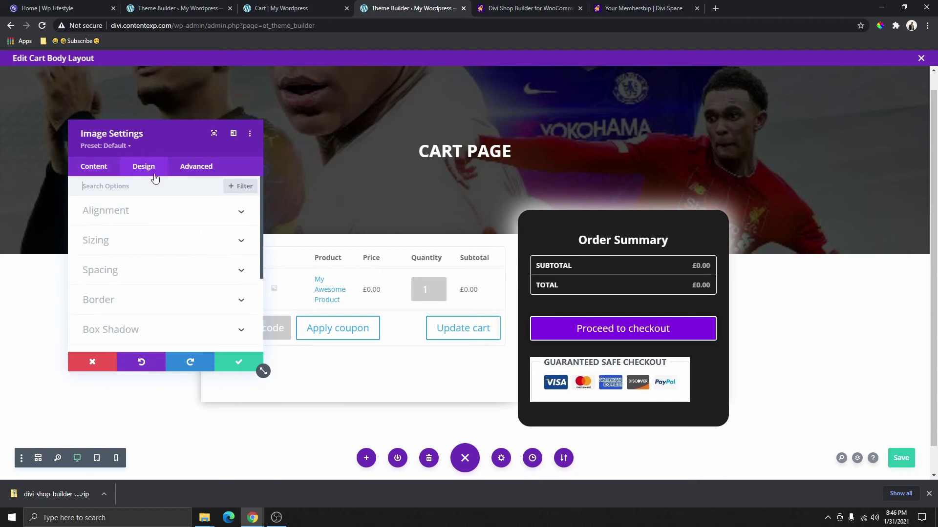
{"action": "left_click", "coordinate": [111, 241]}
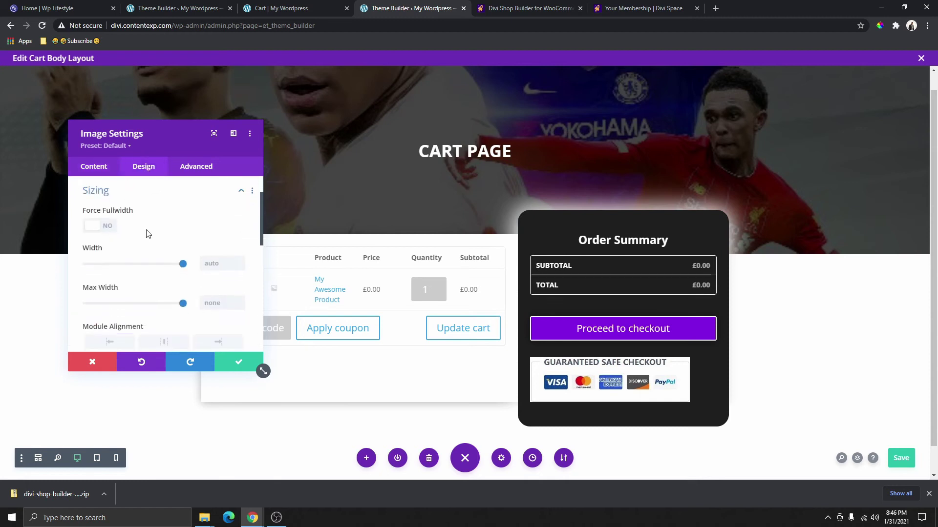
{"action": "left_click", "coordinate": [103, 227]}
{"action": "left_click", "coordinate": [239, 361]}
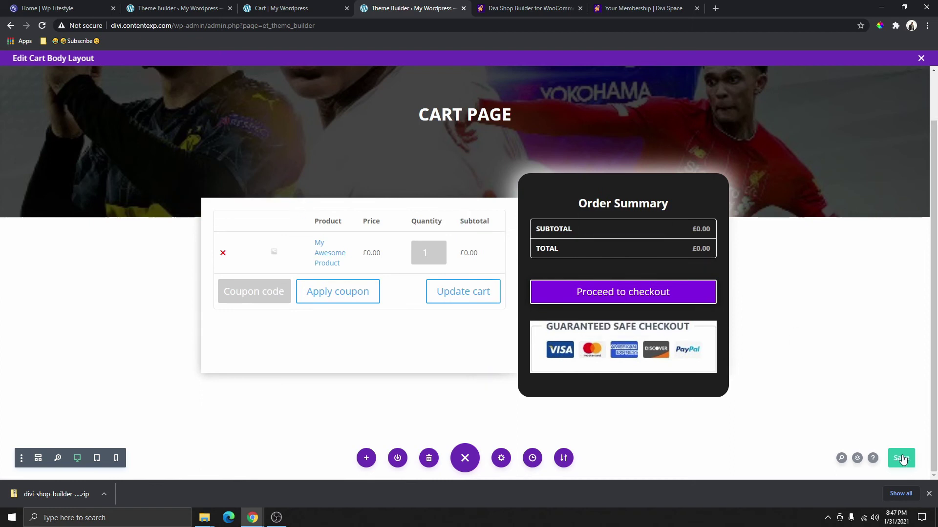
{"action": "left_click", "coordinate": [902, 459]}
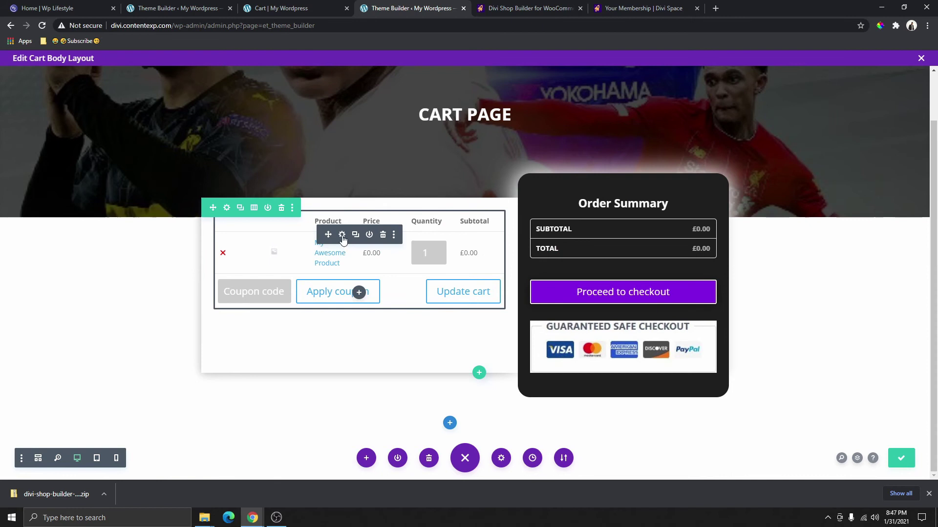
Open the Cart List module's settings and review its column visibility and column name options.
{"action": "left_click", "coordinate": [342, 235]}
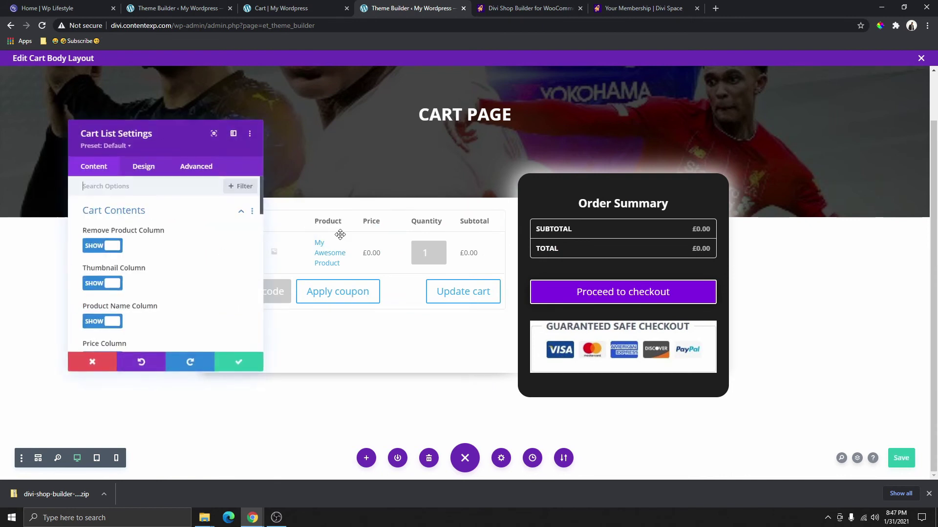
{"action": "left_click_drag", "start_coordinate": [181, 131], "coordinate": [796, 113]}
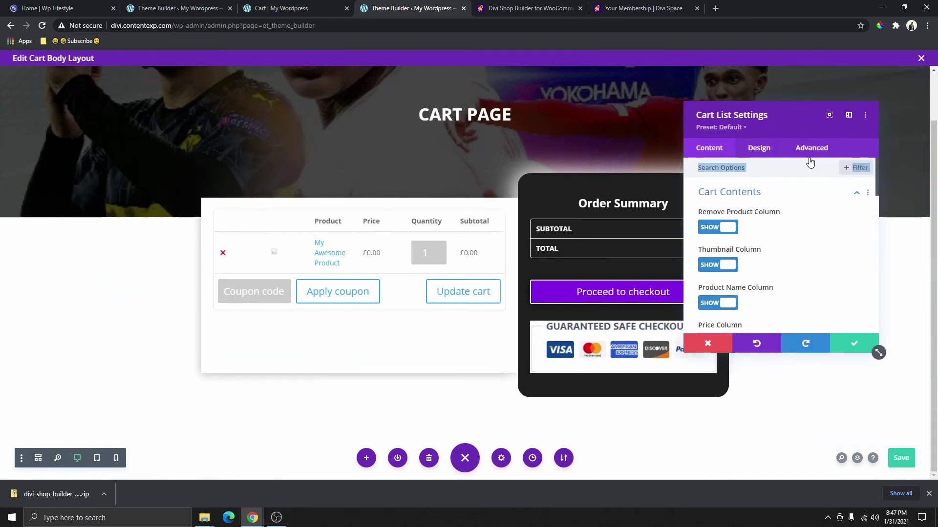
{"action": "scroll", "coordinate": [809, 162], "scroll_direction": "down", "scroll_amount": 2}
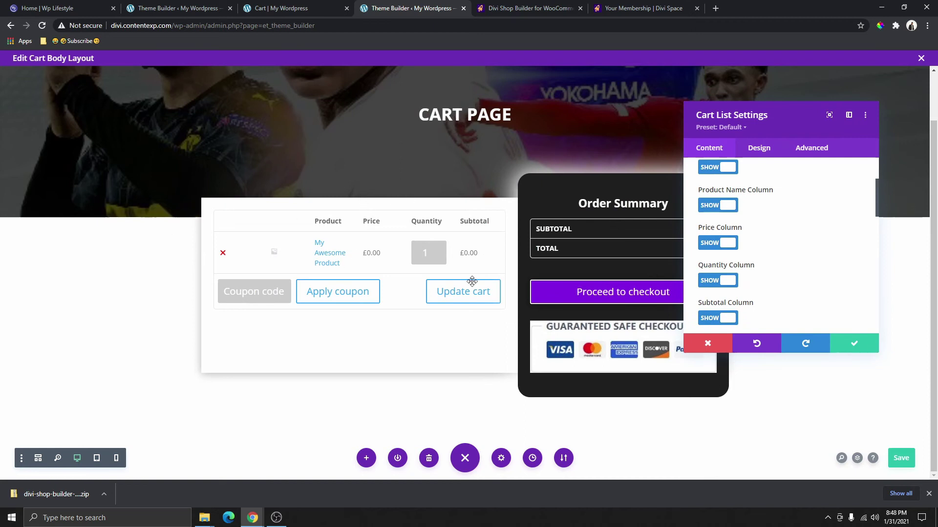
{"action": "scroll", "coordinate": [722, 212], "scroll_direction": "down", "scroll_amount": 3}
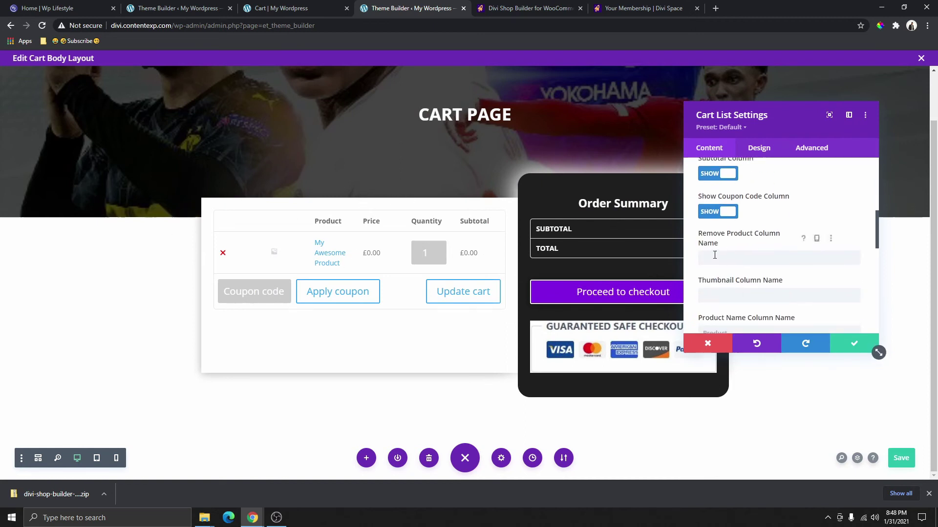
{"action": "scroll", "coordinate": [716, 259], "scroll_direction": "up", "scroll_amount": 2}
{"action": "scroll", "coordinate": [716, 259], "scroll_direction": "up", "scroll_amount": 2}
{"action": "scroll", "coordinate": [735, 237], "scroll_direction": "up", "scroll_amount": 2}
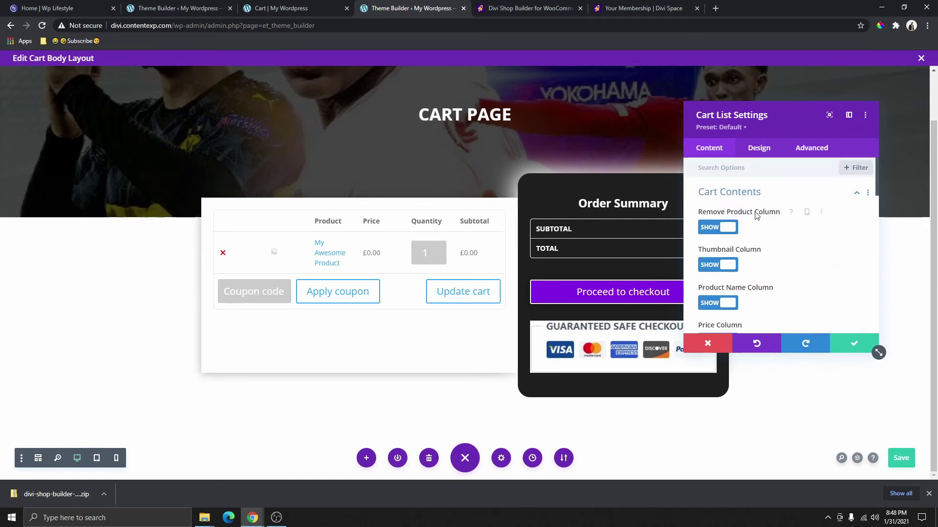
Try hiding the Remove Product and Thumbnail columns one at a time, showing each again.
{"action": "left_click", "coordinate": [714, 228]}
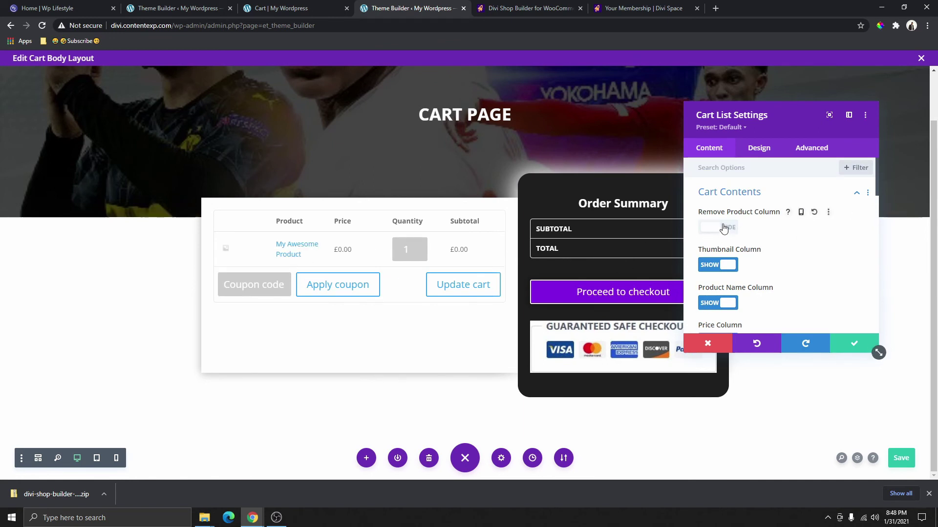
{"action": "left_click", "coordinate": [723, 228]}
{"action": "left_click", "coordinate": [708, 265]}
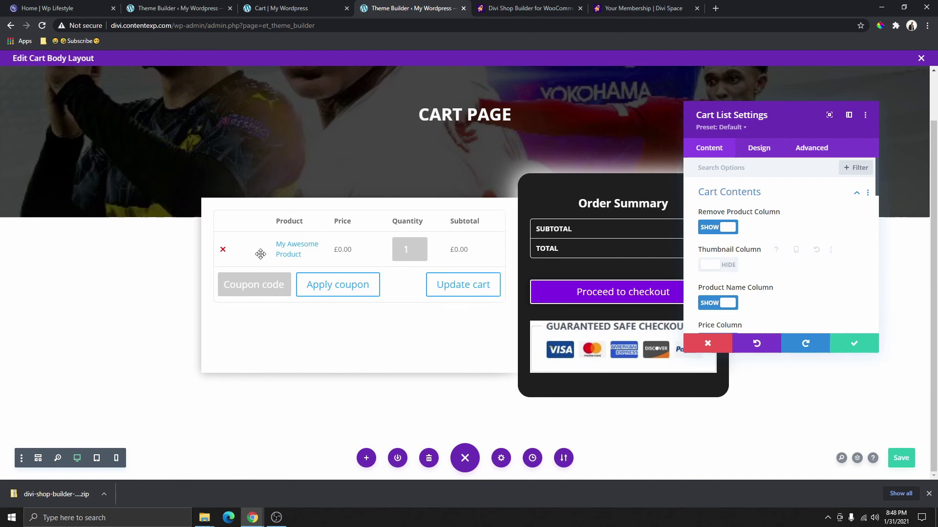
{"action": "left_click", "coordinate": [724, 270]}
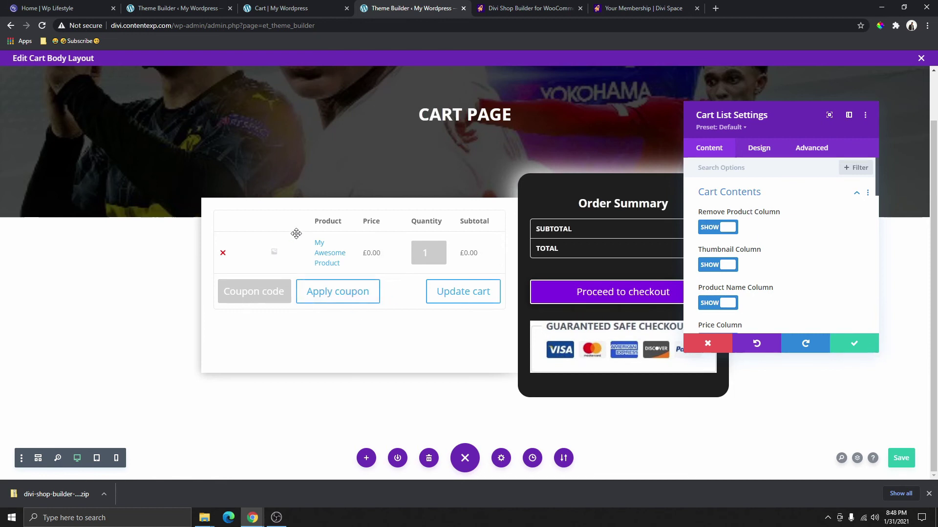
Set the Cart List table's border color to the saved purple.
{"action": "left_click", "coordinate": [758, 148]}
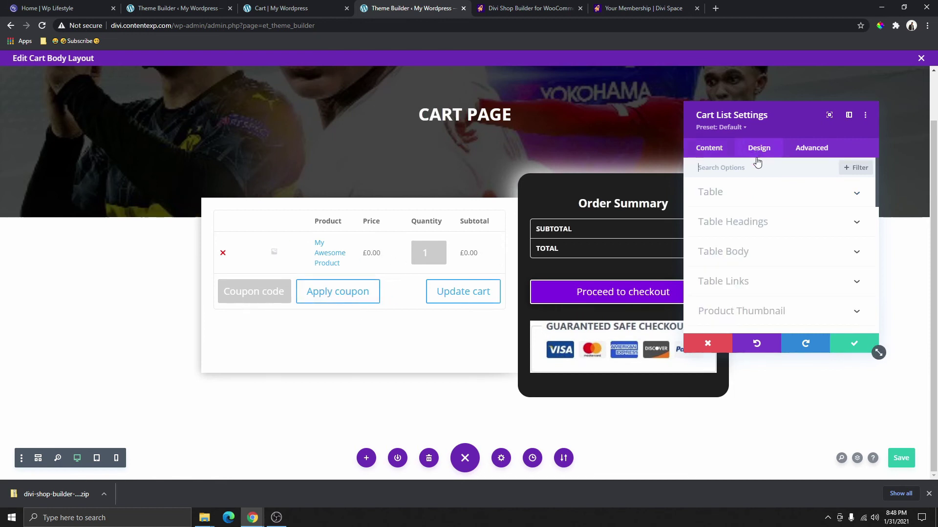
{"action": "left_click", "coordinate": [716, 198]}
{"action": "scroll", "coordinate": [782, 251], "scroll_direction": "down", "scroll_amount": 5}
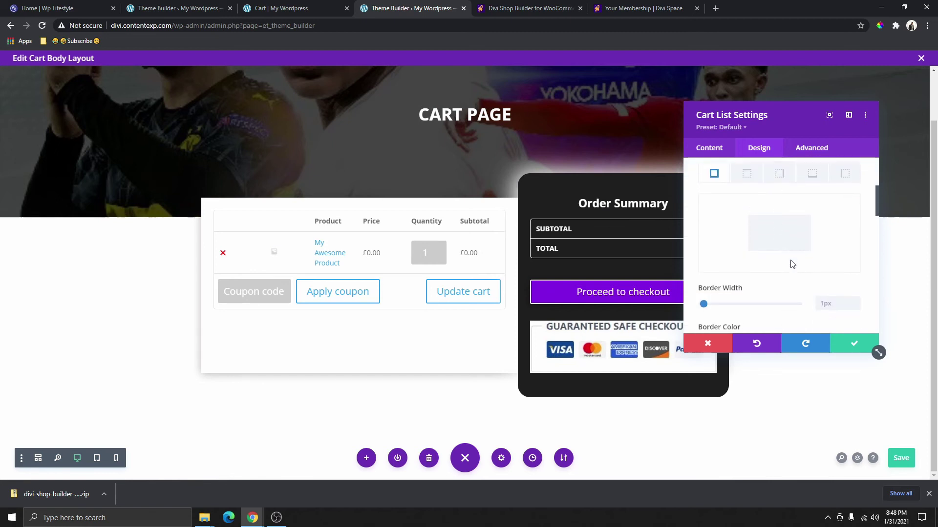
{"action": "left_click", "coordinate": [838, 264]}
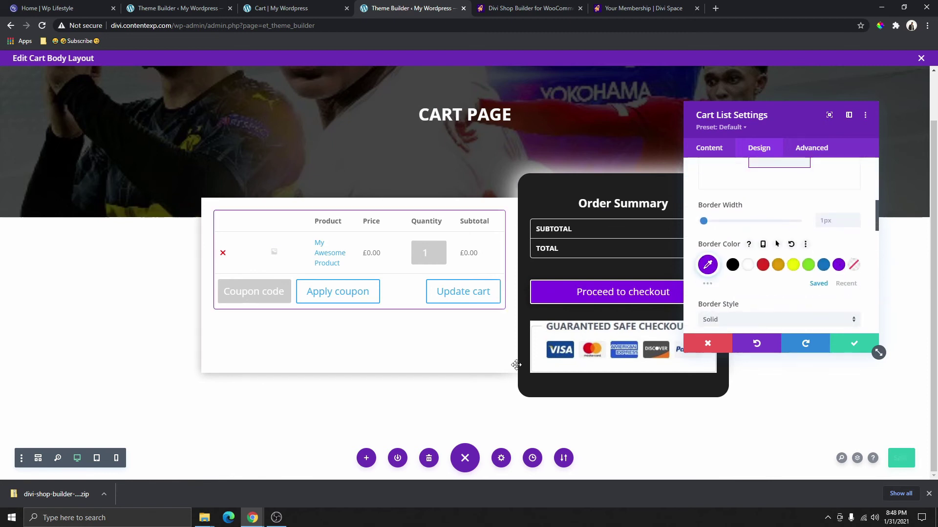
{"action": "scroll", "coordinate": [726, 198], "scroll_direction": "up", "scroll_amount": 5}
{"action": "left_click", "coordinate": [727, 195]}
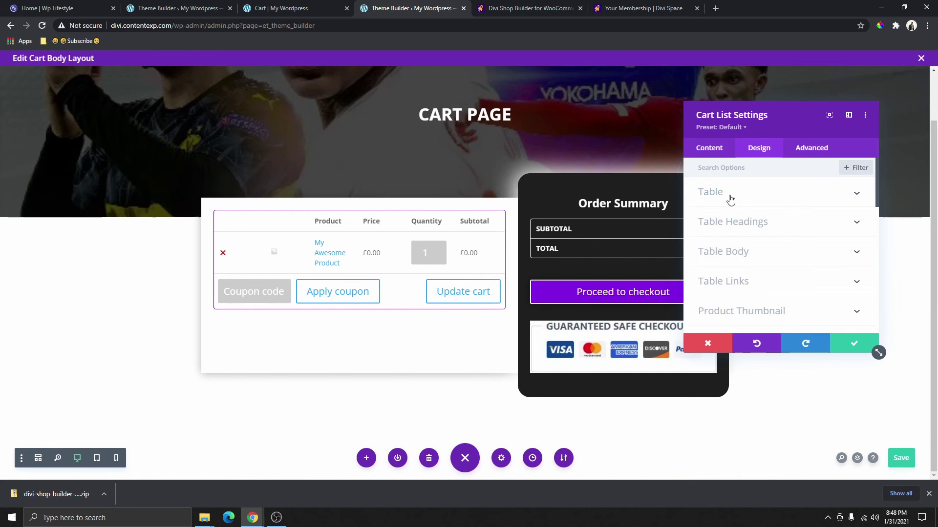
Set the top and bottom padding of the Cart List table headings to 1.2em.
{"action": "left_click", "coordinate": [735, 227]}
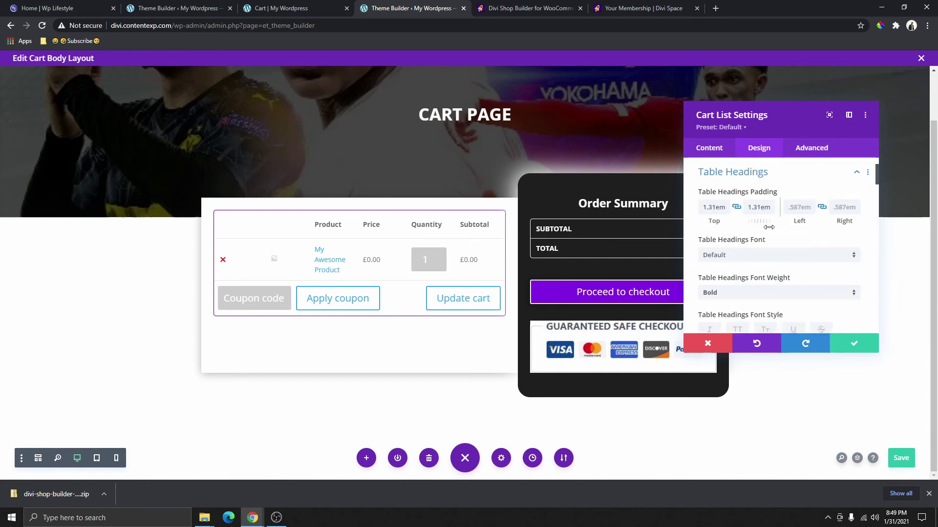
{"action": "left_click", "coordinate": [770, 211]}
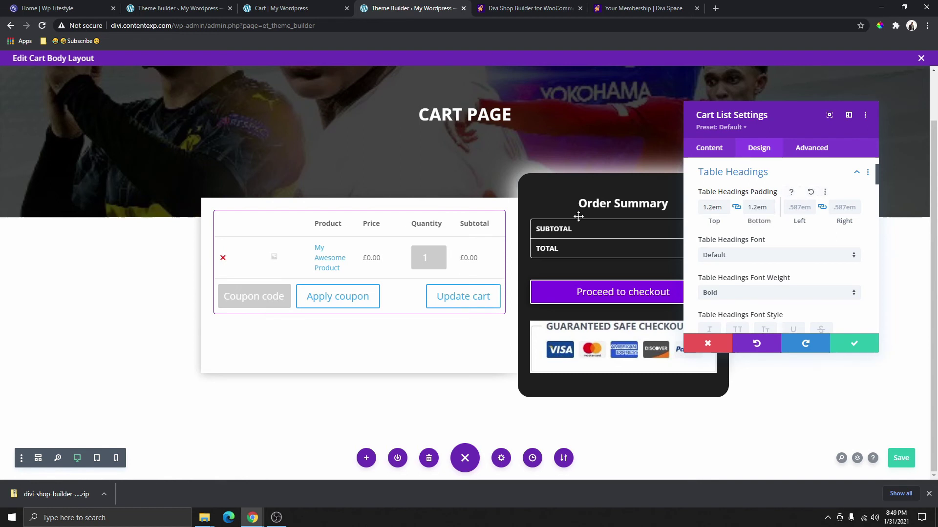
{"action": "left_click", "coordinate": [731, 174]}
Set the table body's top and bottom padding to 2em and its font weight to Bold.
{"action": "left_click", "coordinate": [724, 197]}
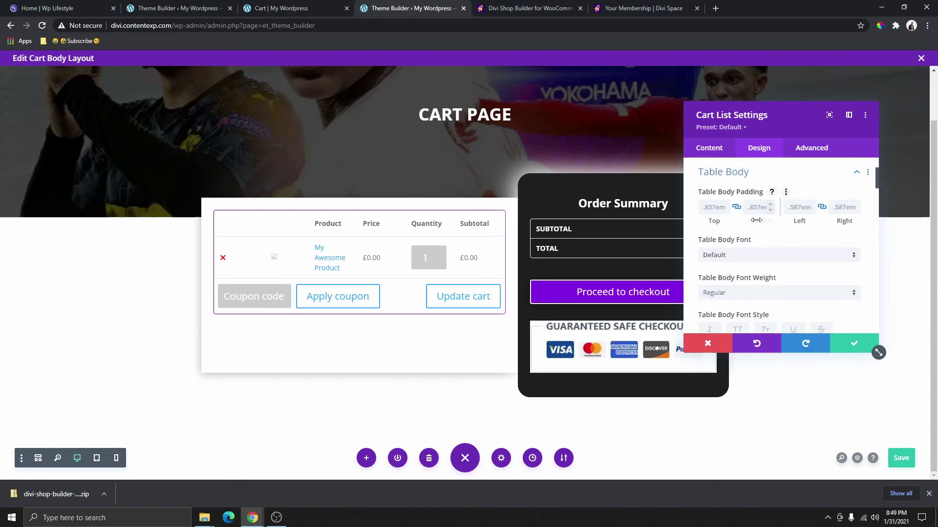
{"action": "mouse_move", "coordinate": [757, 221]}
{"action": "left_mouse_down"}
{"action": "mouse_move", "coordinate": [777, 227]}
{"action": "mouse_move", "coordinate": [764, 227]}
{"action": "left_mouse_up"}
{"action": "left_click", "coordinate": [742, 256]}
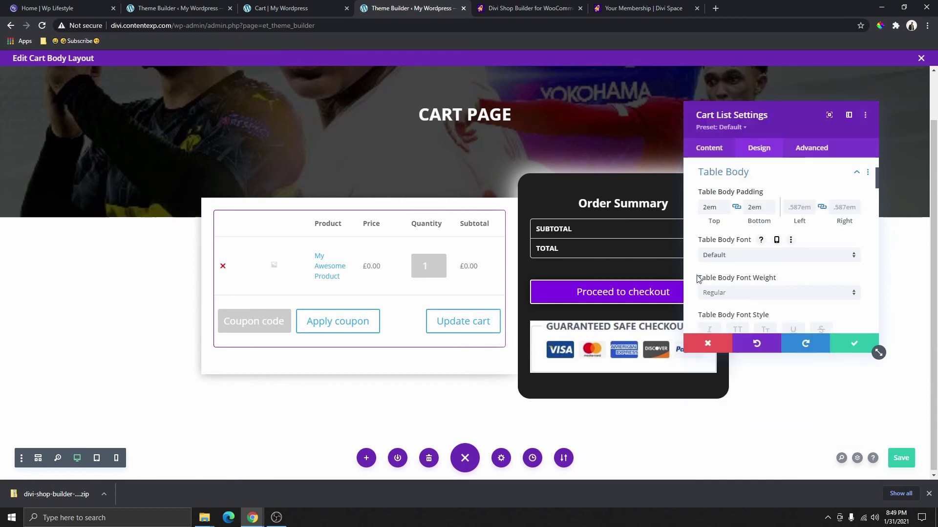
{"action": "scroll", "coordinate": [739, 264], "scroll_direction": "down", "scroll_amount": 1}
{"action": "left_click", "coordinate": [739, 249]}
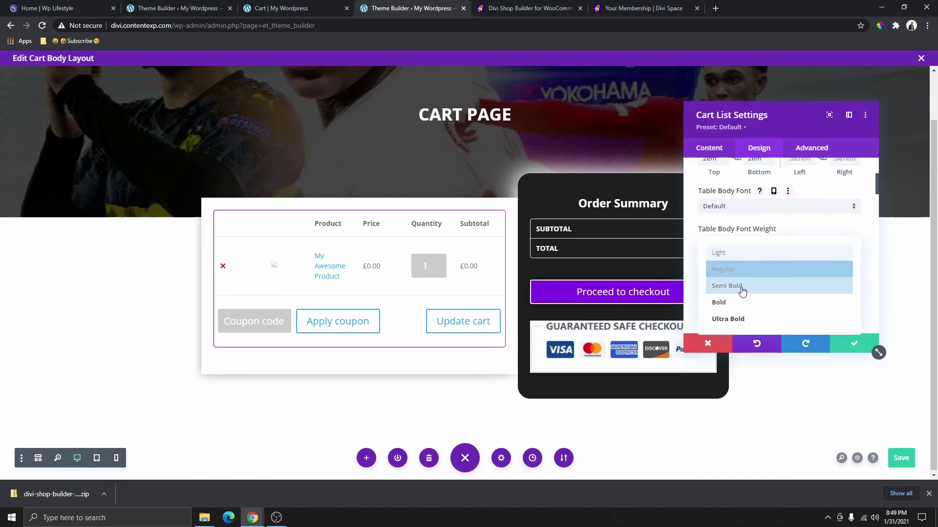
{"action": "left_click", "coordinate": [733, 304]}
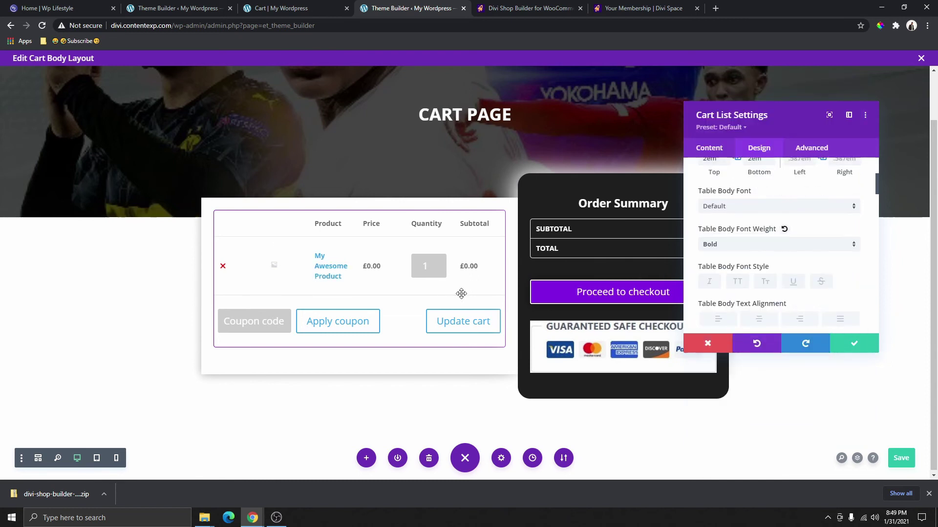
Try center, left and right alignment on the table body text.
{"action": "scroll", "coordinate": [792, 270], "scroll_direction": "down", "scroll_amount": 1}
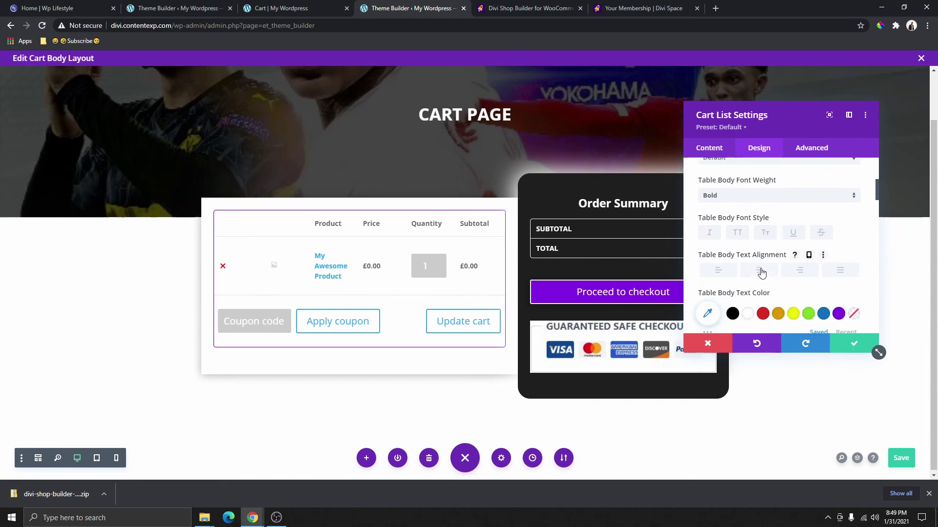
{"action": "left_click", "coordinate": [759, 271]}
{"action": "left_click", "coordinate": [717, 272]}
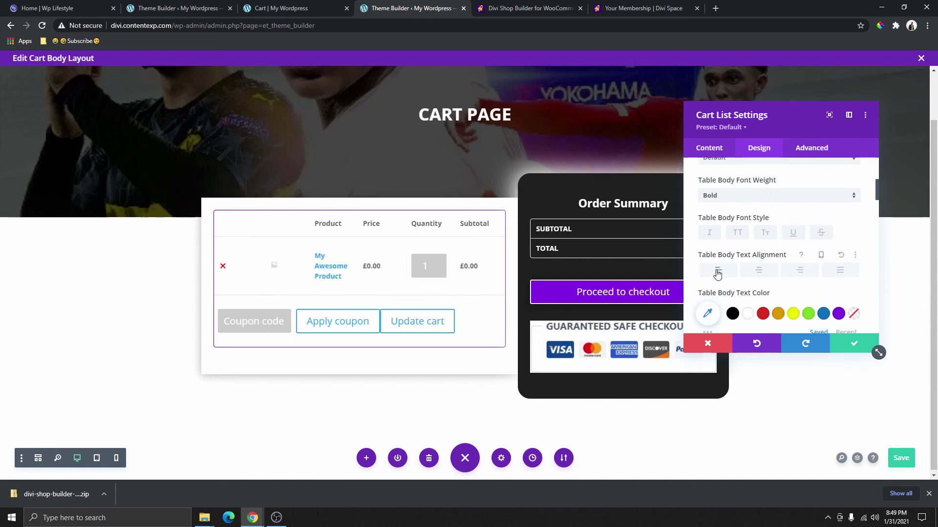
{"action": "left_click", "coordinate": [718, 274]}
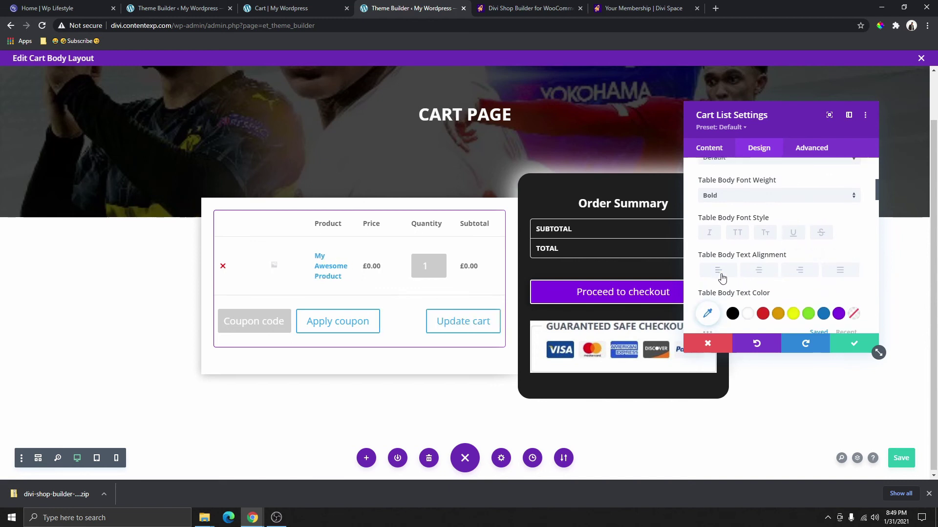
{"action": "left_click", "coordinate": [758, 274]}
{"action": "left_click", "coordinate": [801, 273]}
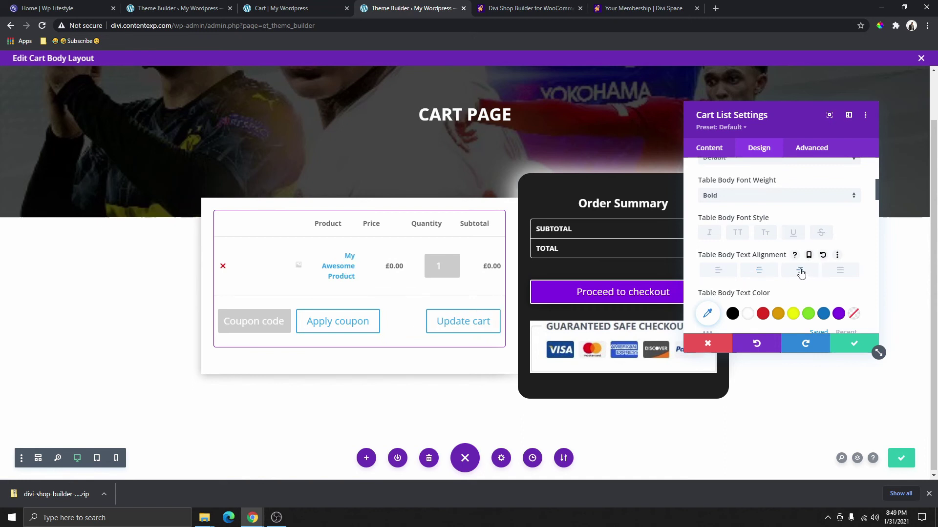
{"action": "left_click", "coordinate": [758, 272]}
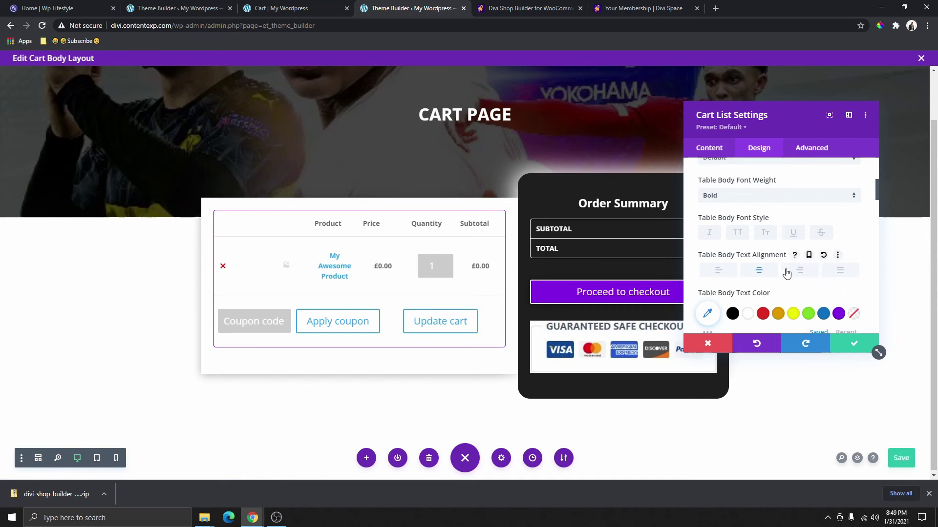
Set the product thumbnail's image size to 100px.
{"action": "scroll", "coordinate": [787, 260], "scroll_direction": "down", "scroll_amount": 5}
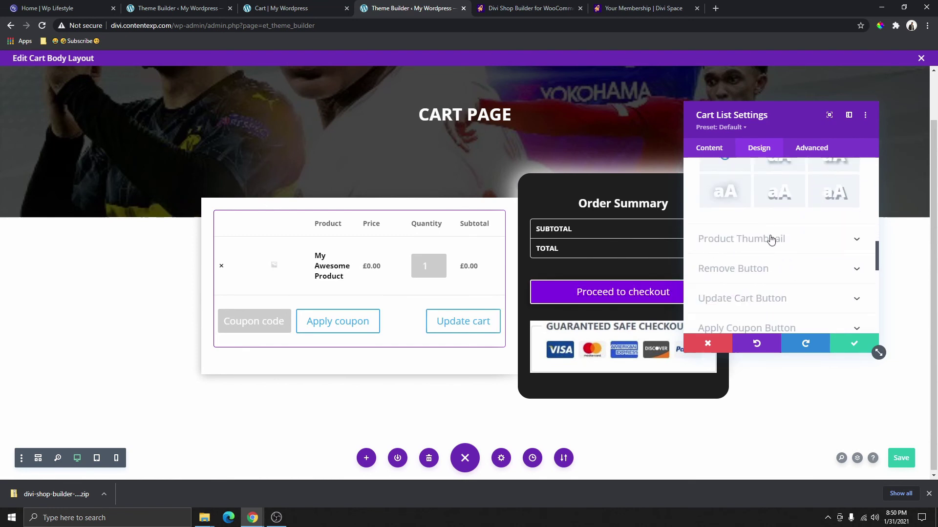
{"action": "left_click", "coordinate": [757, 239]}
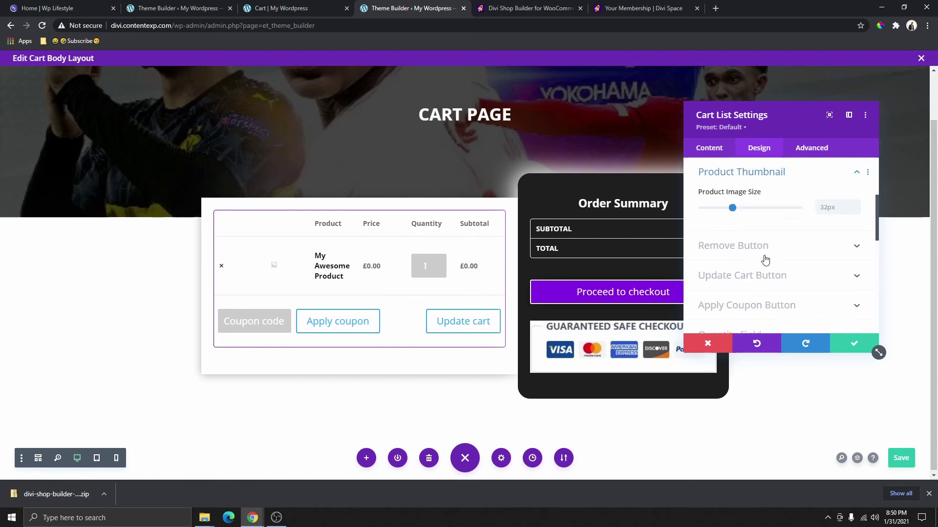
{"action": "scroll", "coordinate": [804, 228], "scroll_direction": "up", "scroll_amount": 1}
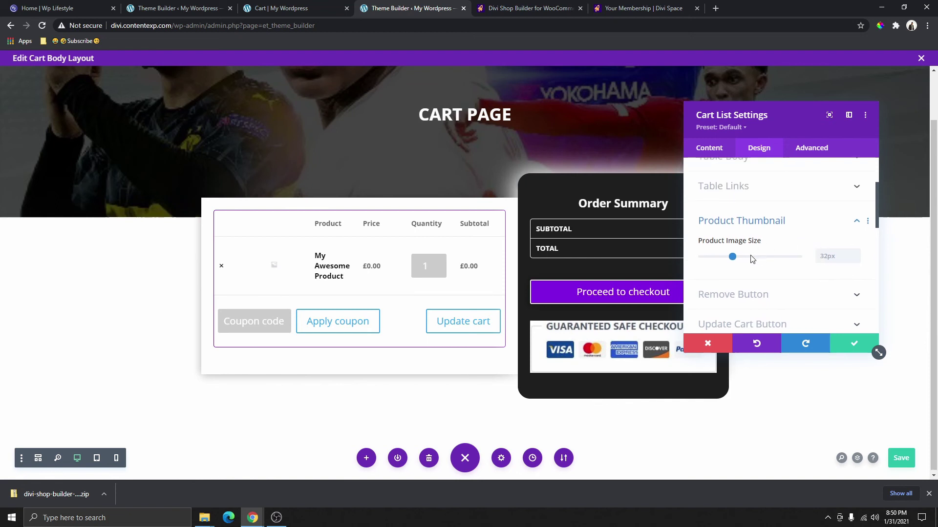
{"action": "left_click_drag", "start_coordinate": [731, 257], "coordinate": [806, 261]}
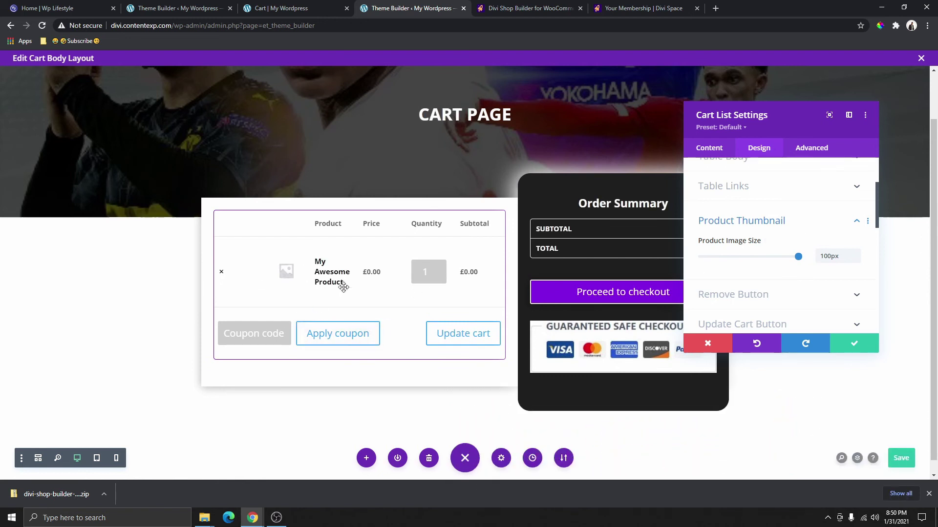
Browse the remove button's icon choices, then set its size to 3em and its color to the saved red.
{"action": "scroll", "coordinate": [760, 295], "scroll_direction": "down", "scroll_amount": 3}
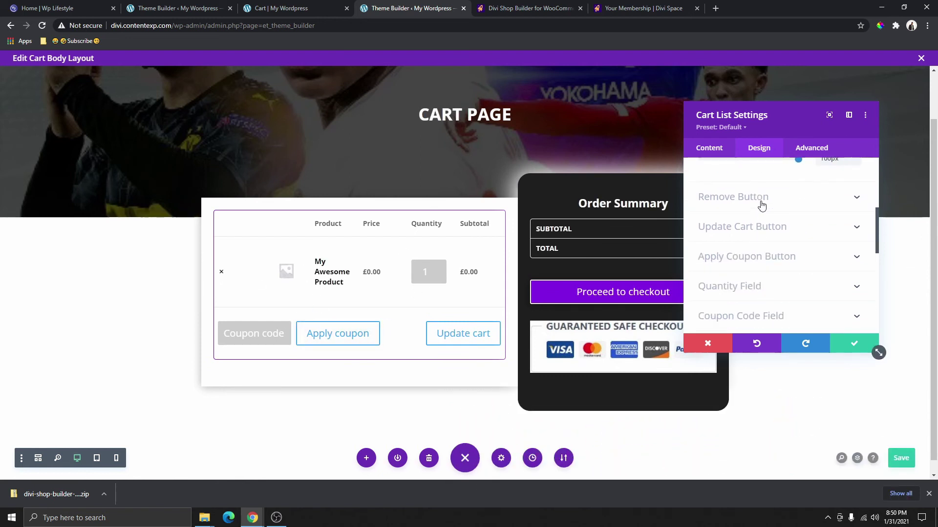
{"action": "left_click", "coordinate": [725, 198]}
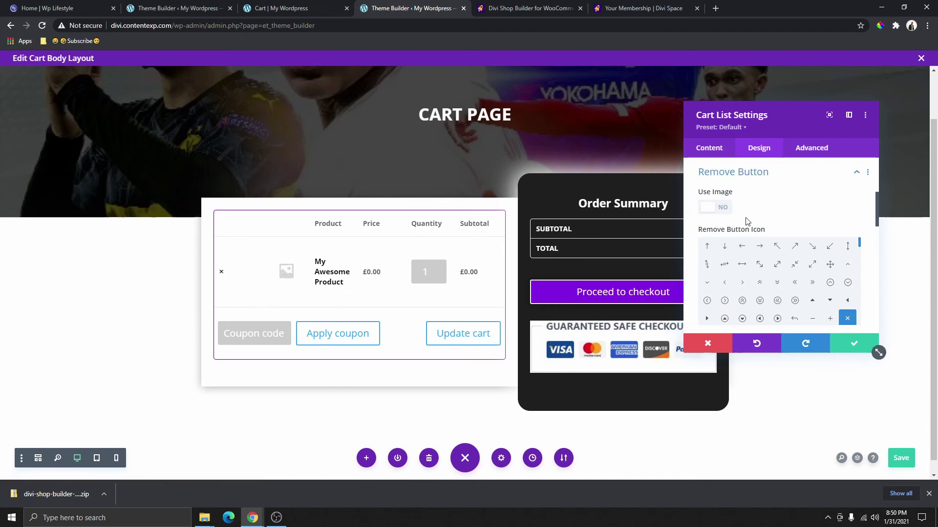
{"action": "scroll", "coordinate": [850, 268], "scroll_direction": "down", "scroll_amount": 2}
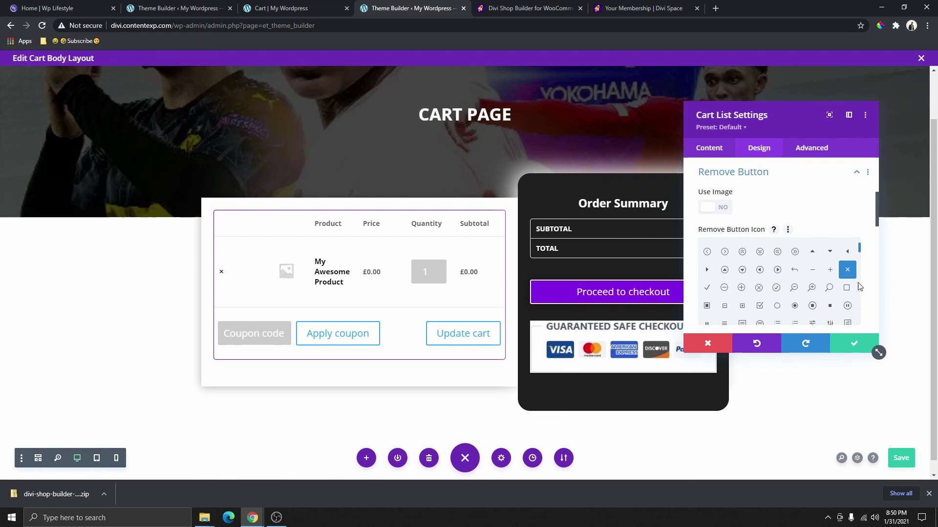
{"action": "scroll", "coordinate": [762, 274], "scroll_direction": "down", "scroll_amount": 5}
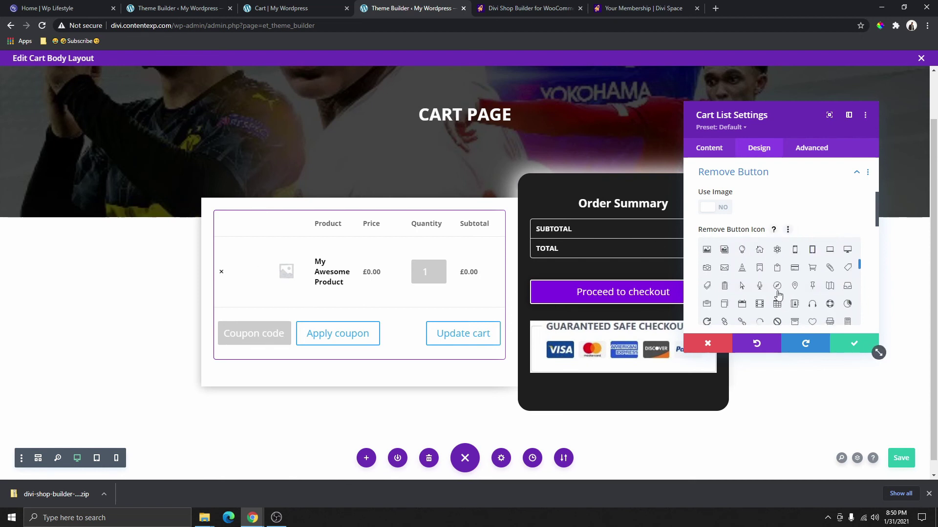
{"action": "scroll", "coordinate": [776, 273], "scroll_direction": "down", "scroll_amount": 5}
{"action": "left_click", "coordinate": [703, 210]}
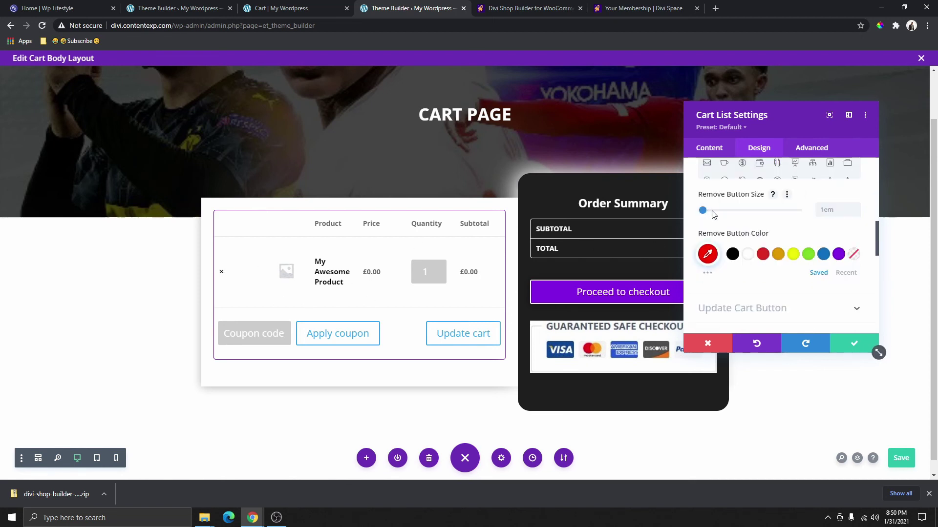
{"action": "left_click_drag", "start_coordinate": [713, 211], "coordinate": [705, 227]}
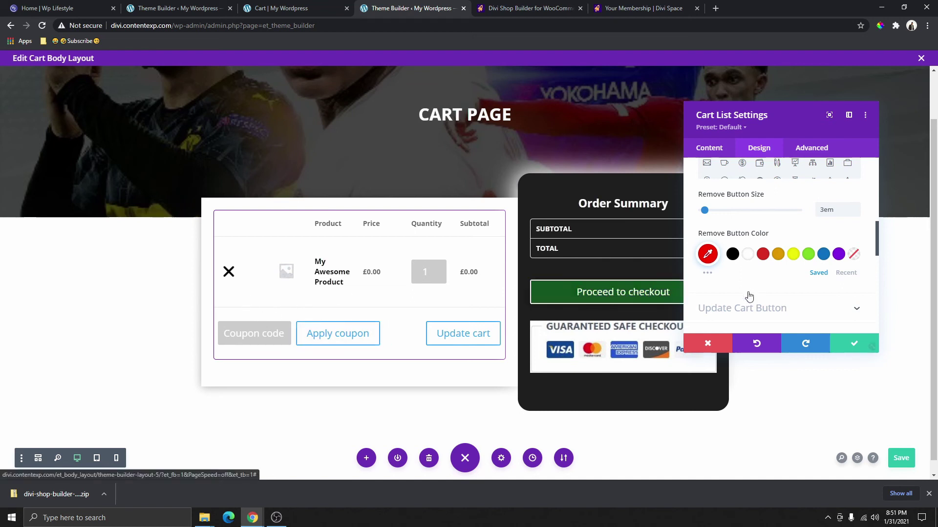
{"action": "left_click", "coordinate": [762, 255]}
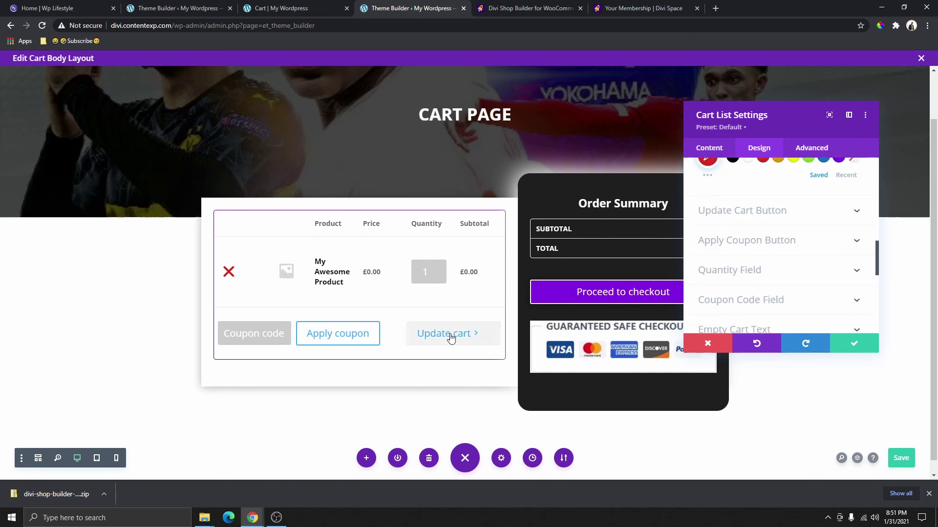
Enable custom styles for the Update Cart button, giving it white text and the saved purple background.
{"action": "left_click", "coordinate": [742, 212]}
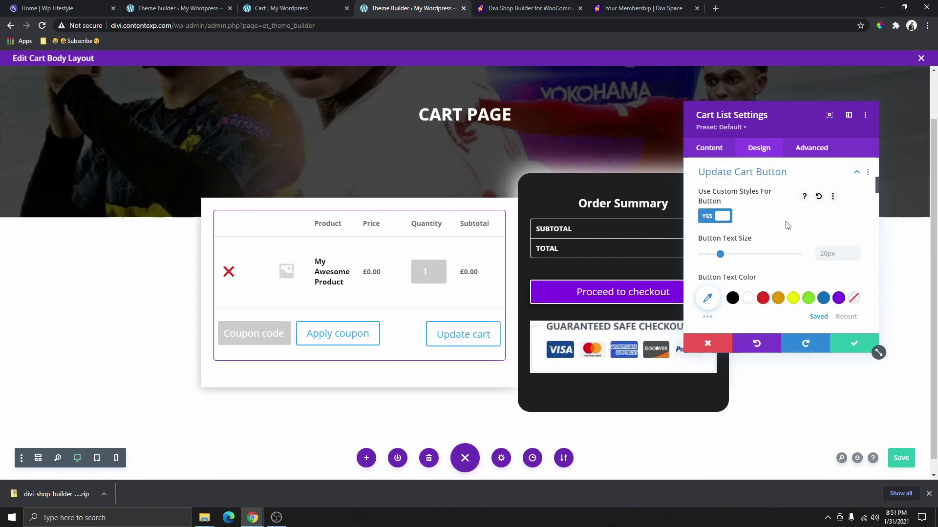
{"action": "scroll", "coordinate": [796, 236], "scroll_direction": "down", "scroll_amount": 1}
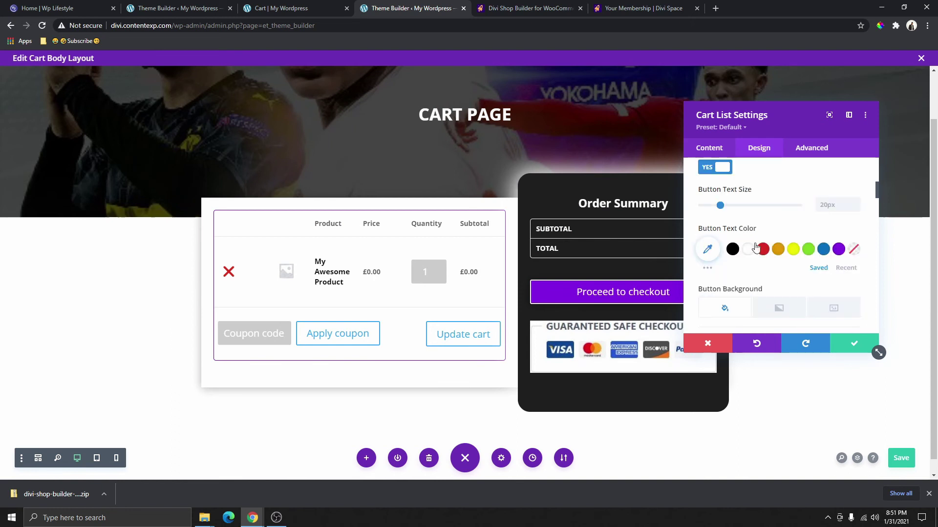
{"action": "left_click", "coordinate": [839, 249]}
{"action": "scroll", "coordinate": [781, 275], "scroll_direction": "down", "scroll_amount": 2}
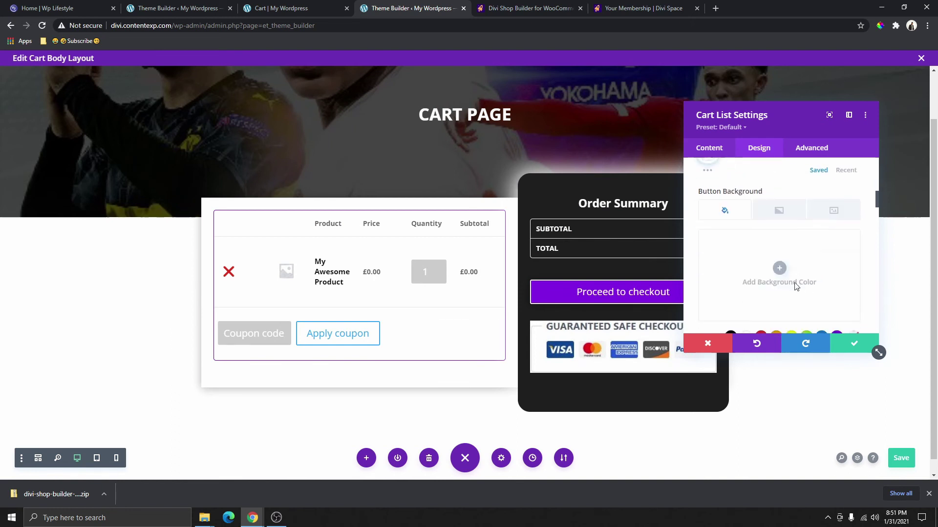
{"action": "scroll", "coordinate": [836, 307], "scroll_direction": "down", "scroll_amount": 1}
{"action": "left_click", "coordinate": [837, 288]}
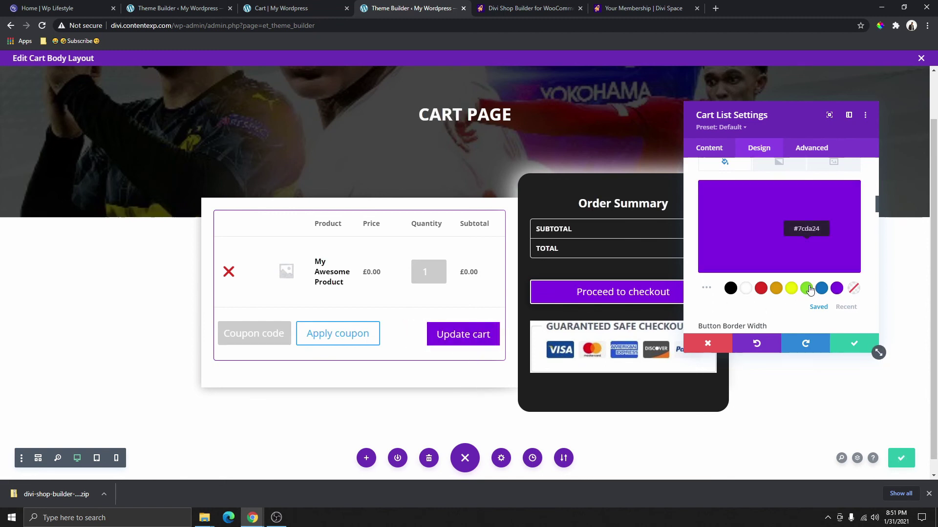
Turn off the icon on the Update Cart button.
{"action": "scroll", "coordinate": [806, 283], "scroll_direction": "down", "scroll_amount": 2}
{"action": "scroll", "coordinate": [799, 263], "scroll_direction": "down", "scroll_amount": 4}
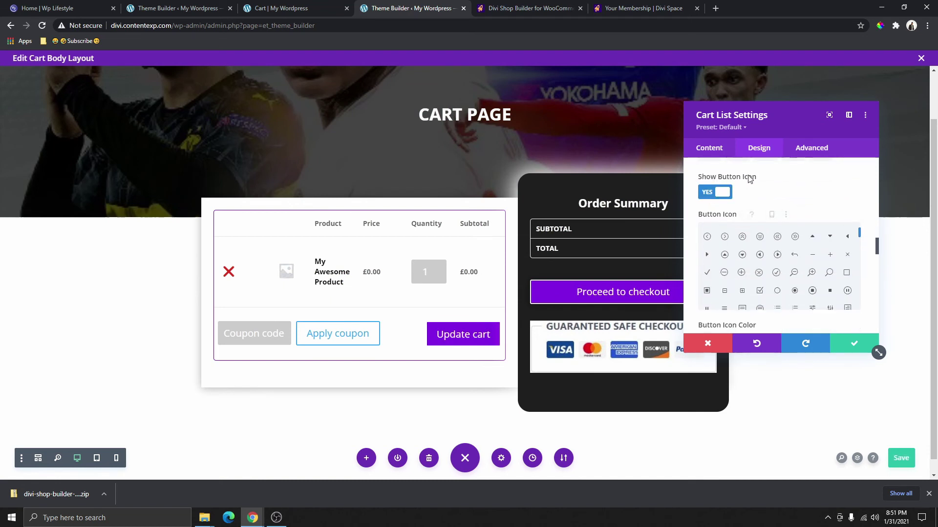
{"action": "left_click", "coordinate": [711, 193]}
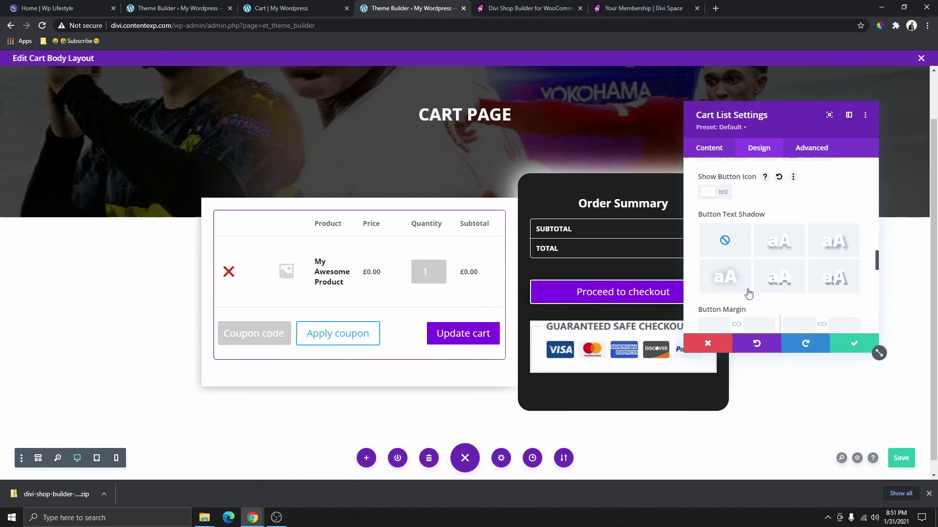
Try a box shadow preset on the Update Cart button and remove it again.
{"action": "scroll", "coordinate": [781, 276], "scroll_direction": "down", "scroll_amount": 4}
{"action": "left_click", "coordinate": [759, 188]}
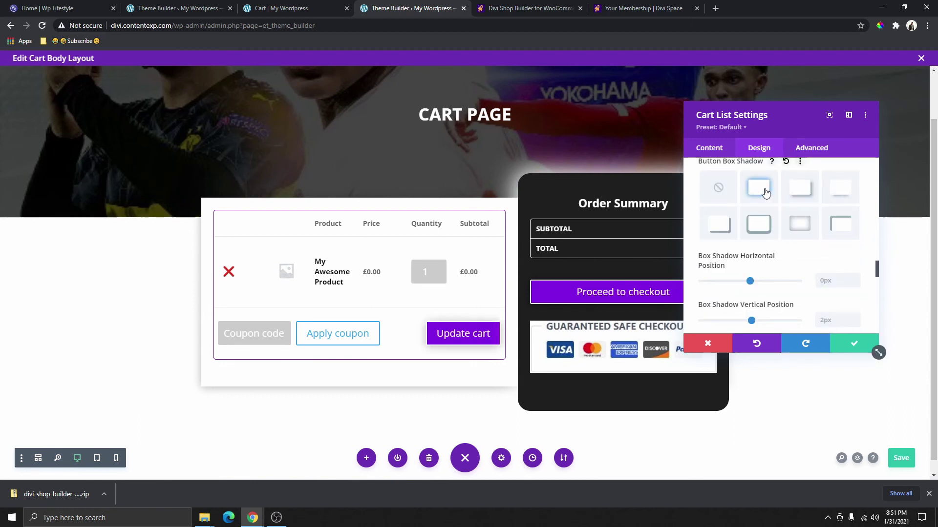
{"action": "left_click", "coordinate": [718, 187]}
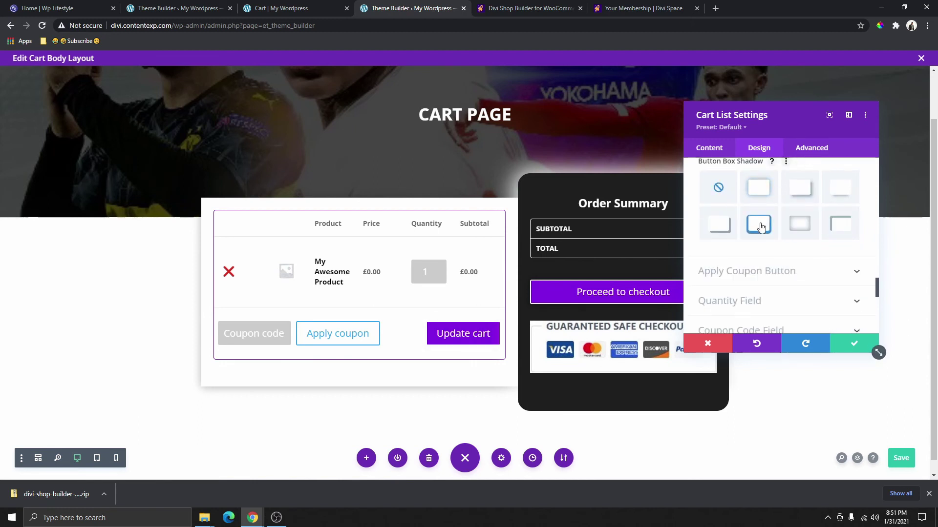
Enable custom styles for the Apply Coupon button, giving it white text and the saved purple #8300e9 background.
{"action": "scroll", "coordinate": [762, 225], "scroll_direction": "down", "scroll_amount": 2}
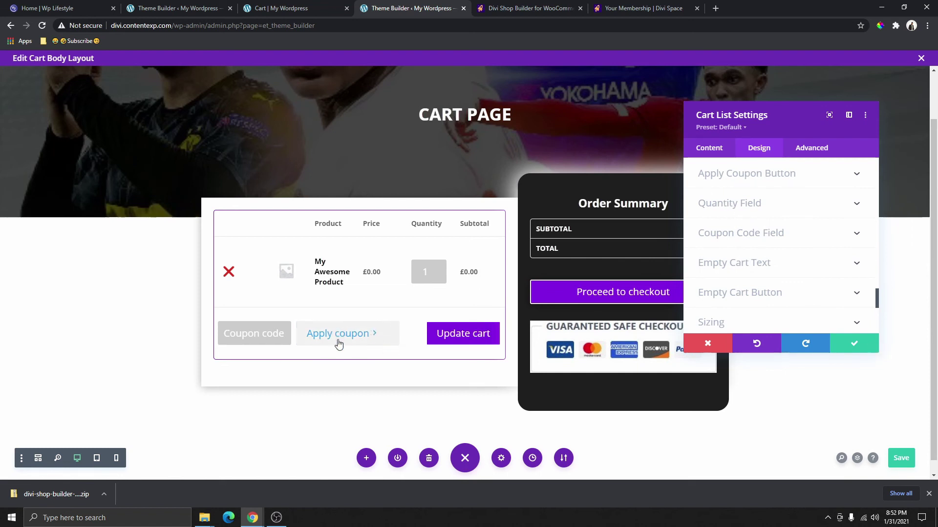
{"action": "left_click", "coordinate": [738, 175]}
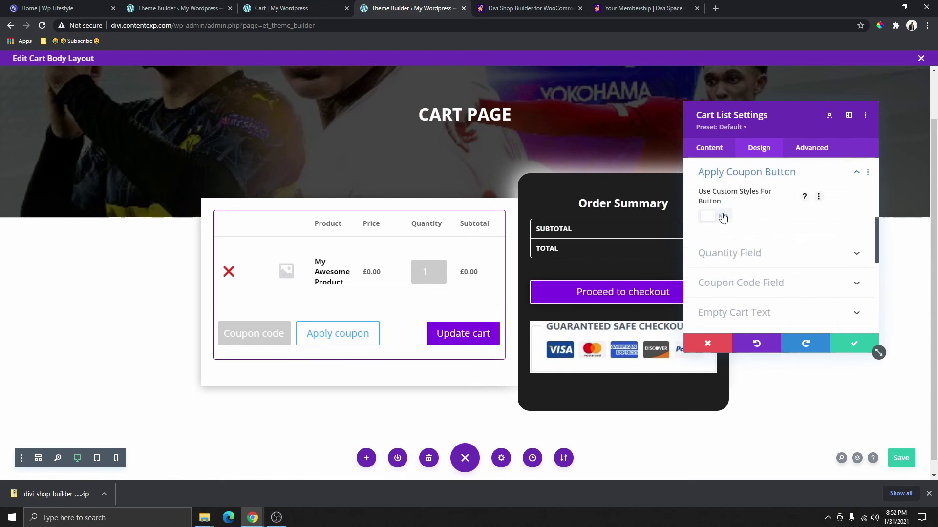
{"action": "left_click", "coordinate": [723, 218]}
{"action": "scroll", "coordinate": [776, 224], "scroll_direction": "down", "scroll_amount": 2}
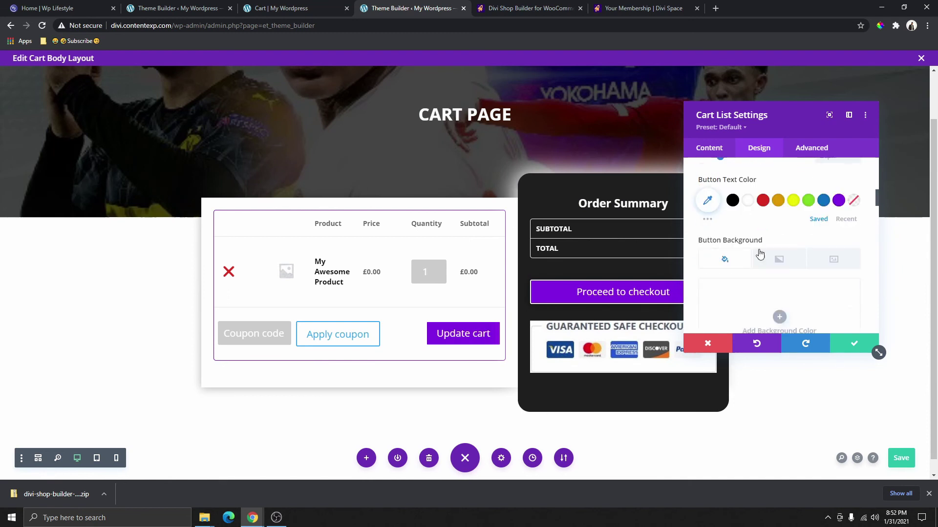
{"action": "scroll", "coordinate": [759, 254], "scroll_direction": "up", "scroll_amount": 1}
{"action": "left_click", "coordinate": [748, 249]}
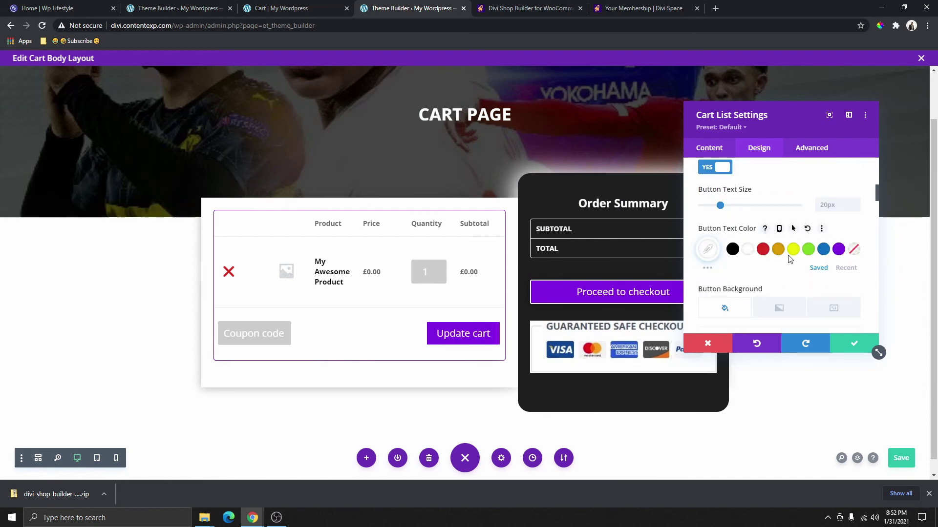
{"action": "scroll", "coordinate": [790, 259], "scroll_direction": "down", "scroll_amount": 4}
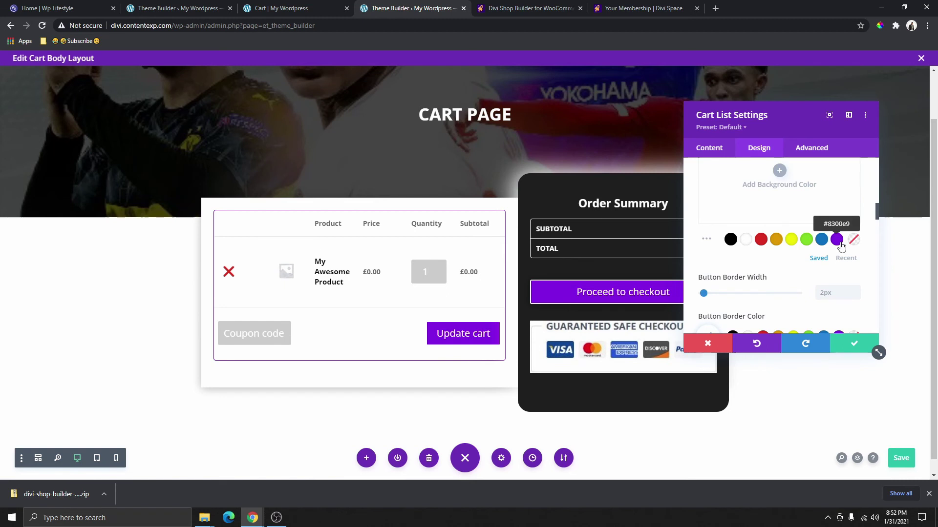
{"action": "left_click", "coordinate": [836, 239]}
Set the Apply Coupon button's hover background to the recently used dark green.
{"action": "scroll", "coordinate": [780, 272], "scroll_direction": "up", "scroll_amount": 3}
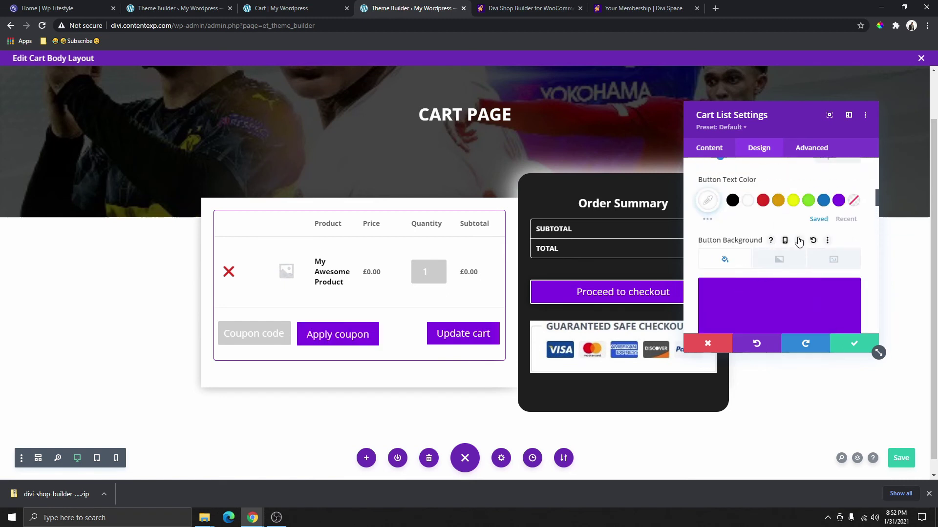
{"action": "left_click", "coordinate": [798, 241]}
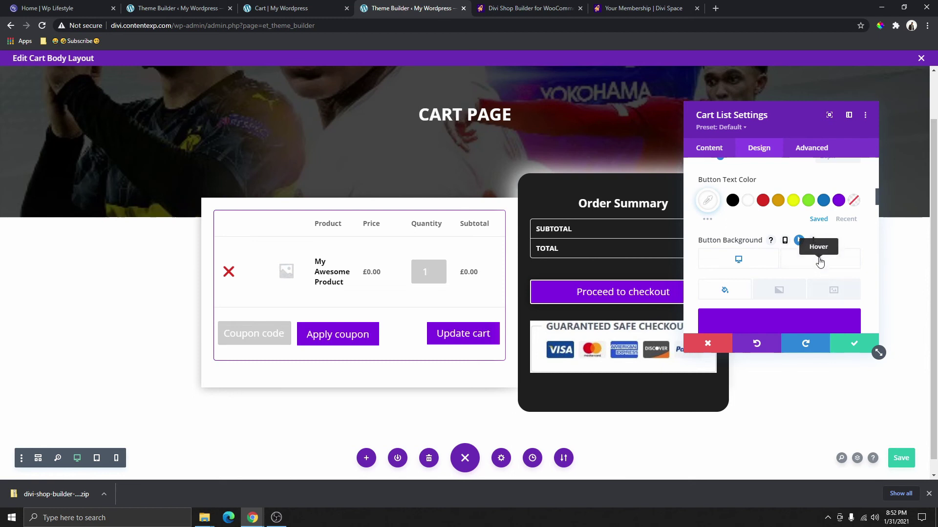
{"action": "left_click", "coordinate": [820, 262]}
{"action": "scroll", "coordinate": [821, 274], "scroll_direction": "down", "scroll_amount": 5}
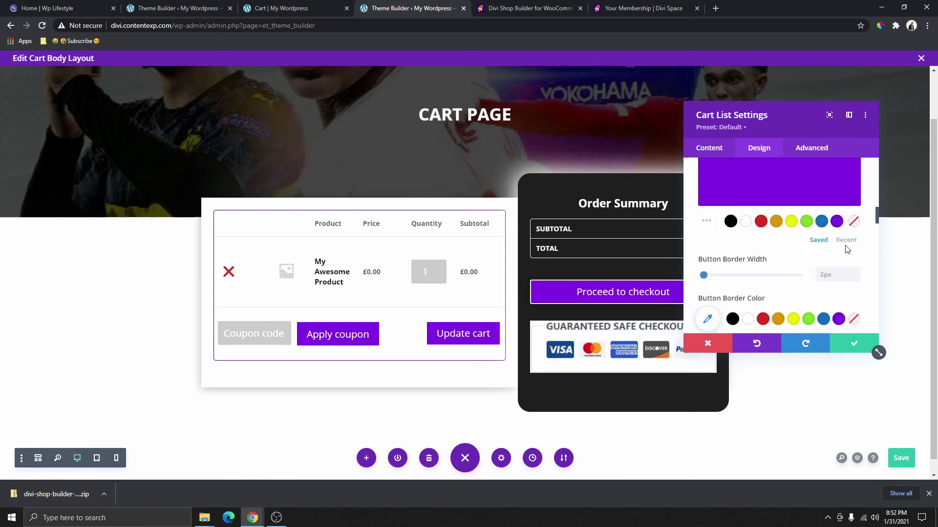
{"action": "left_click", "coordinate": [847, 242]}
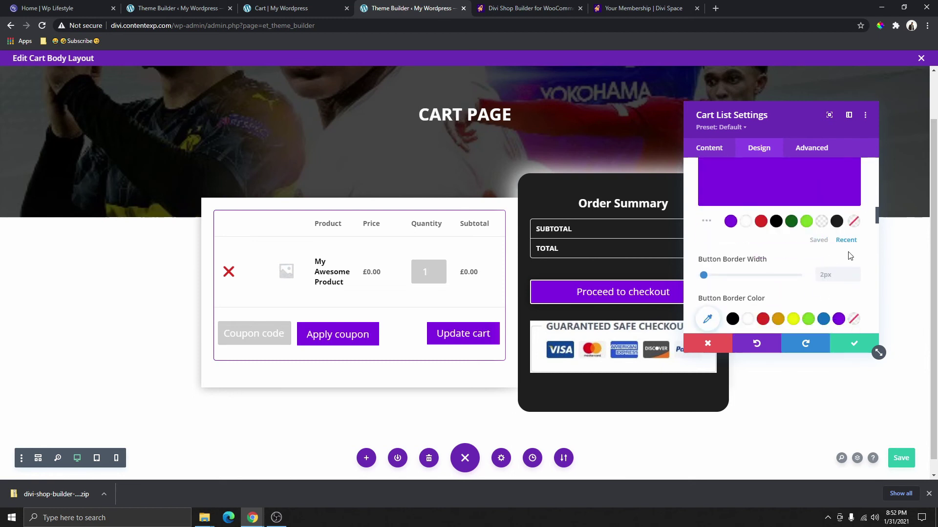
{"action": "left_click", "coordinate": [792, 224]}
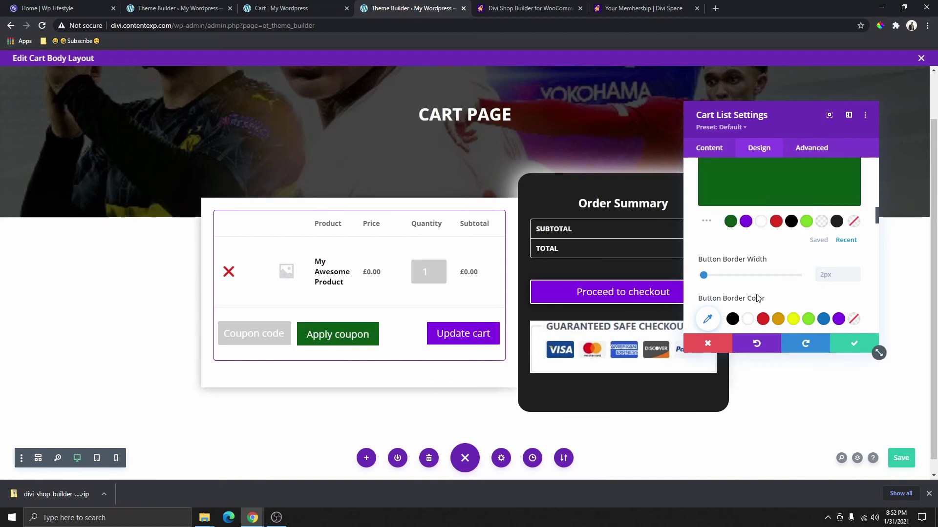
Turn off the icon on the Apply Coupon button.
{"action": "scroll", "coordinate": [801, 273], "scroll_direction": "down", "scroll_amount": 5}
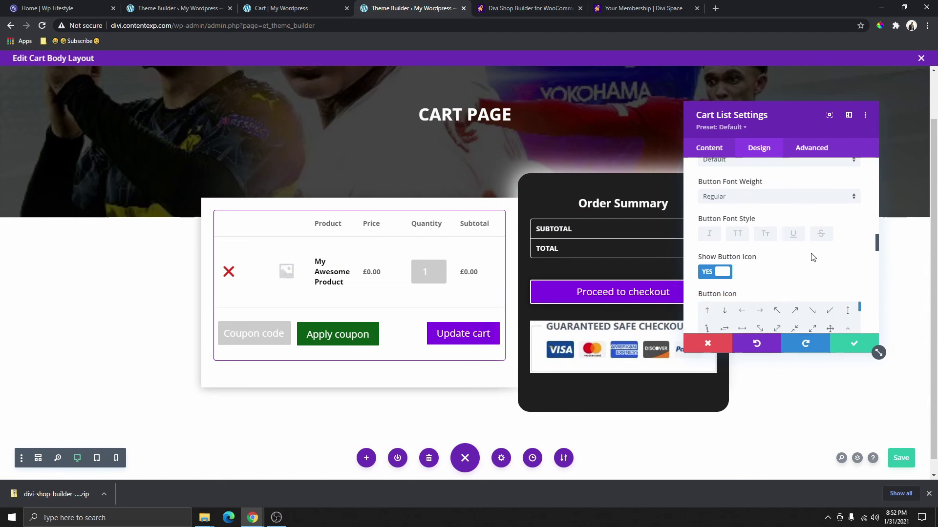
{"action": "scroll", "coordinate": [746, 266], "scroll_direction": "down", "scroll_amount": 2}
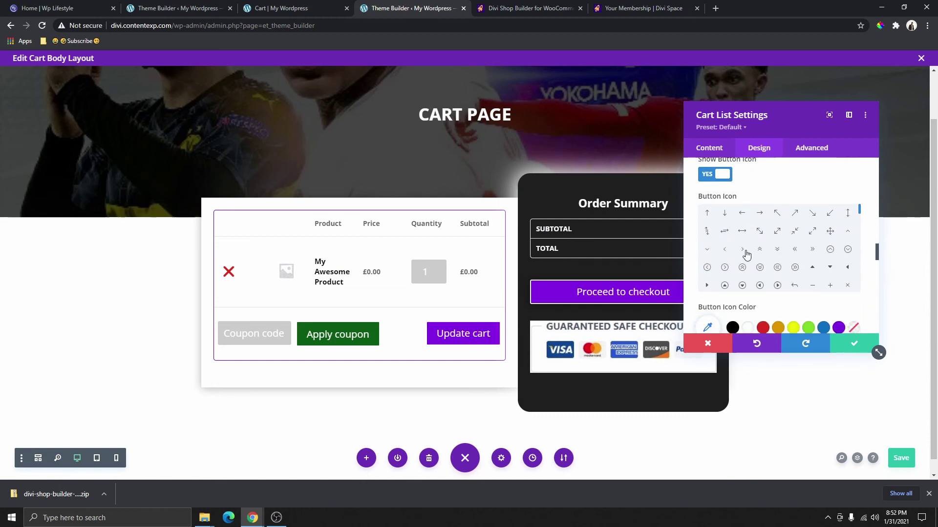
{"action": "left_click", "coordinate": [711, 175]}
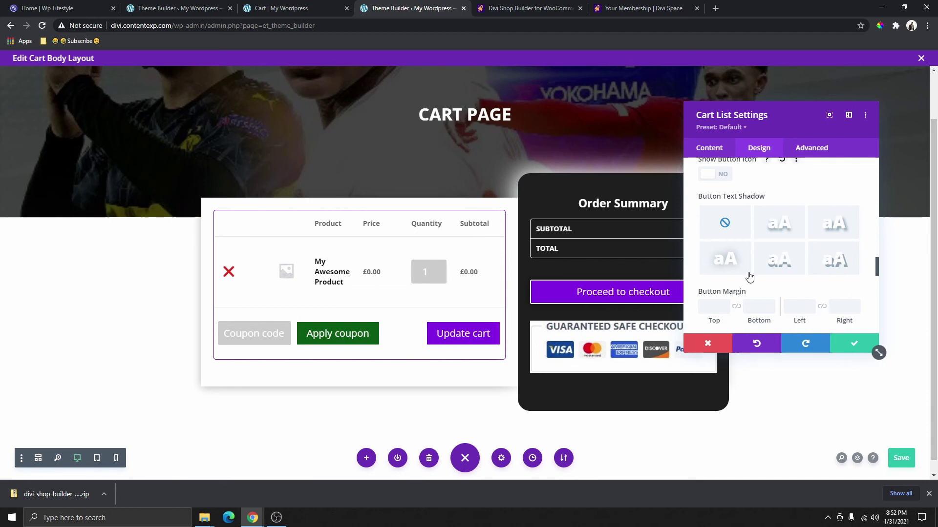
Set the quantity field's background color, trying pure black before choosing the recently used near-black shade.
{"action": "scroll", "coordinate": [744, 267], "scroll_direction": "up", "scroll_amount": 3}
{"action": "scroll", "coordinate": [742, 264], "scroll_direction": "up", "scroll_amount": 2}
{"action": "scroll", "coordinate": [399, 429], "scroll_direction": "up", "scroll_amount": 1}
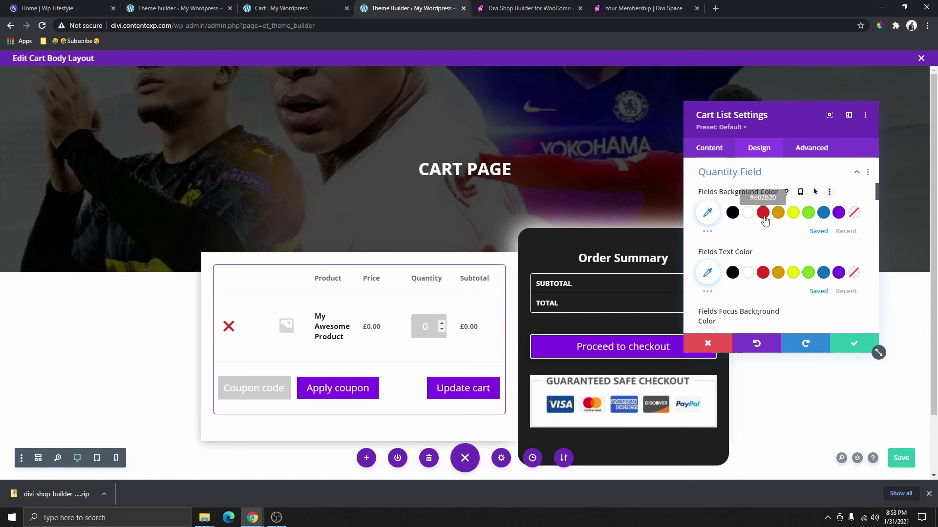
{"action": "left_click", "coordinate": [732, 212]}
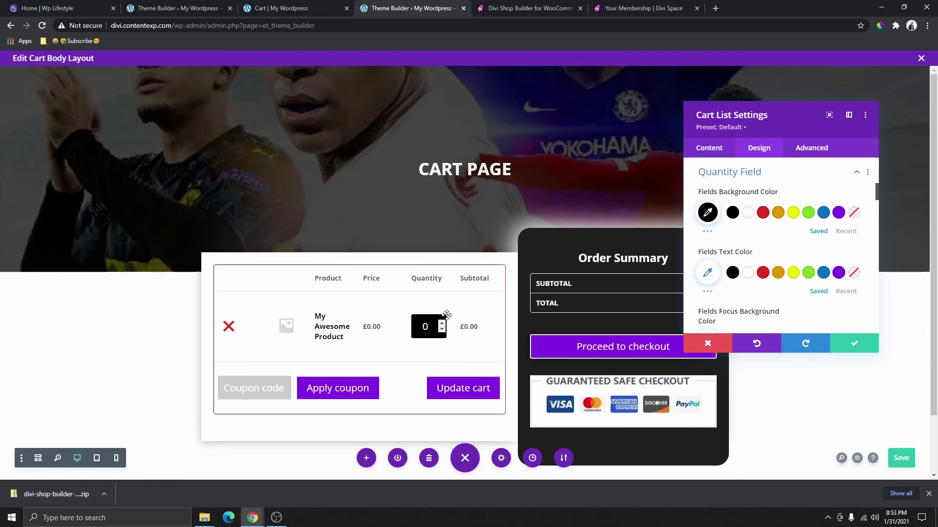
{"action": "left_click", "coordinate": [846, 232]}
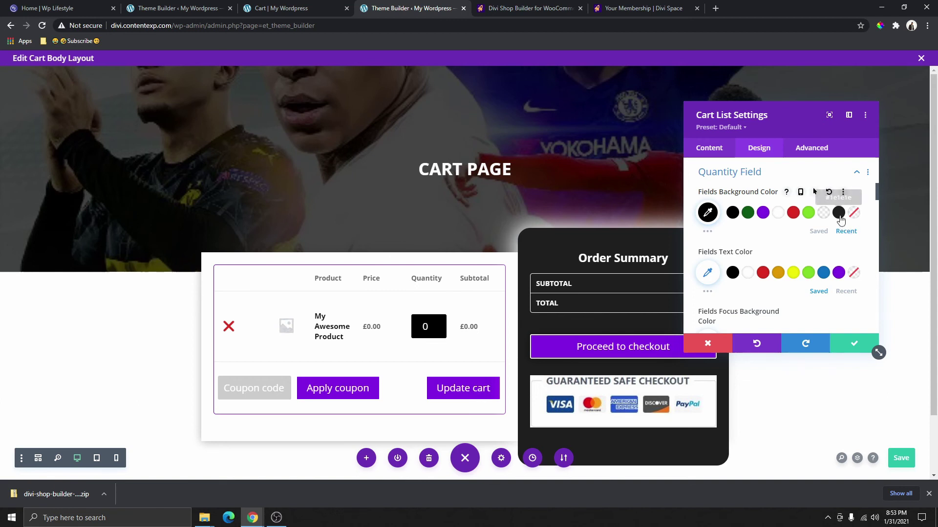
{"action": "left_click", "coordinate": [839, 215]}
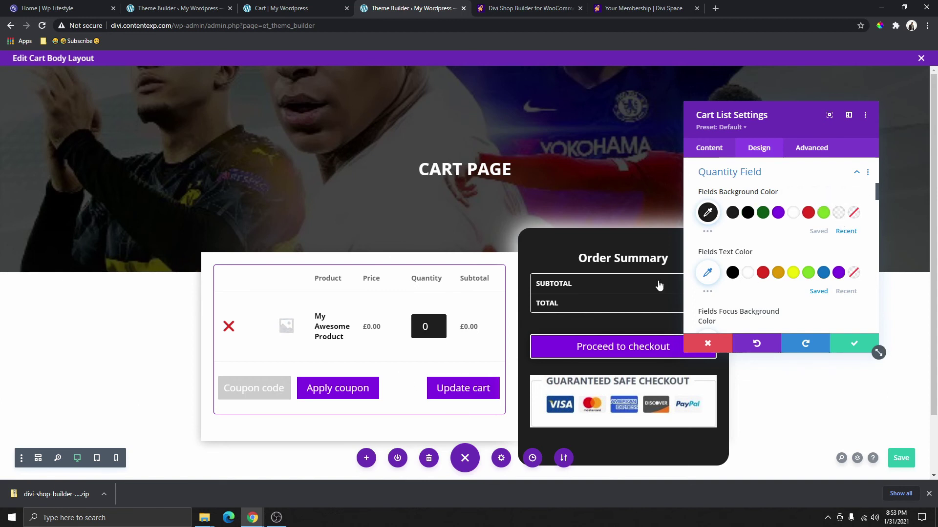
Set the quantity field's focus background to the recent dark green #0b5b14 and preview it in the cart.
{"action": "scroll", "coordinate": [805, 250], "scroll_direction": "down", "scroll_amount": 1}
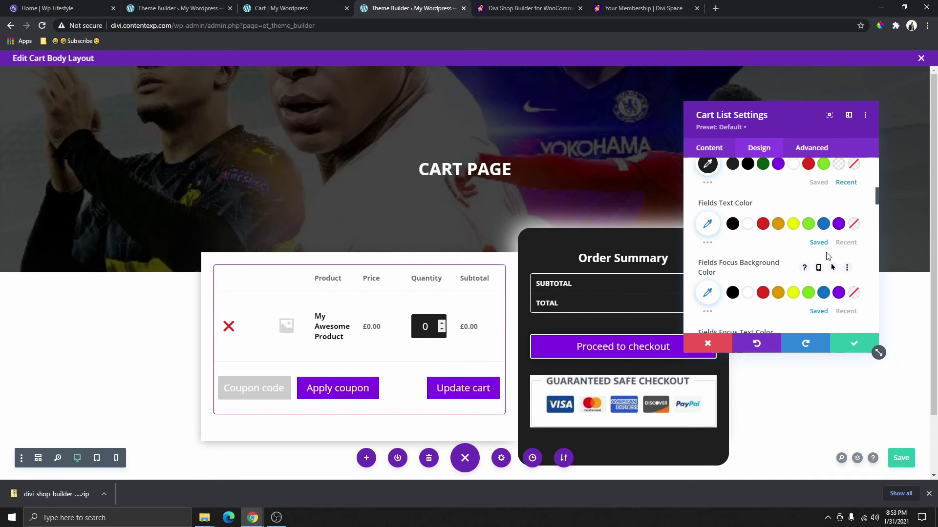
{"action": "left_click", "coordinate": [846, 312]}
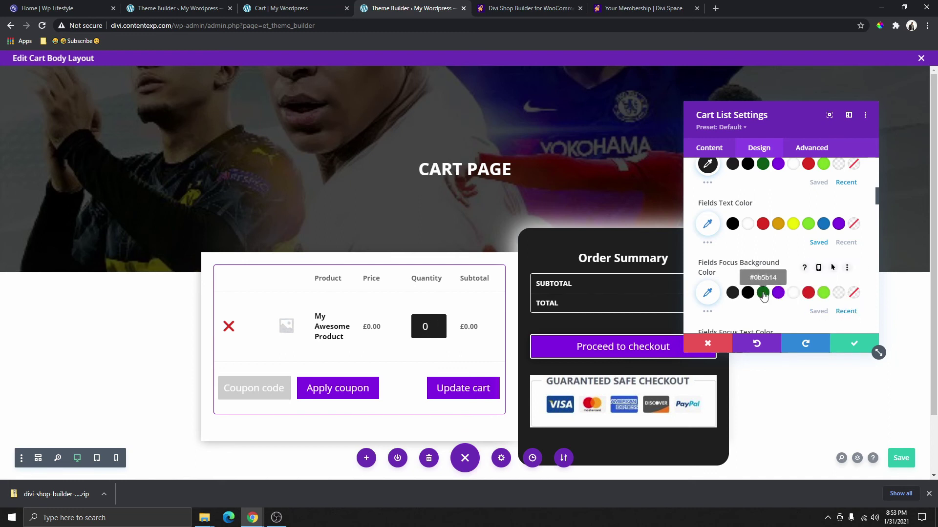
{"action": "left_click", "coordinate": [763, 292]}
{"action": "left_click", "coordinate": [432, 334]}
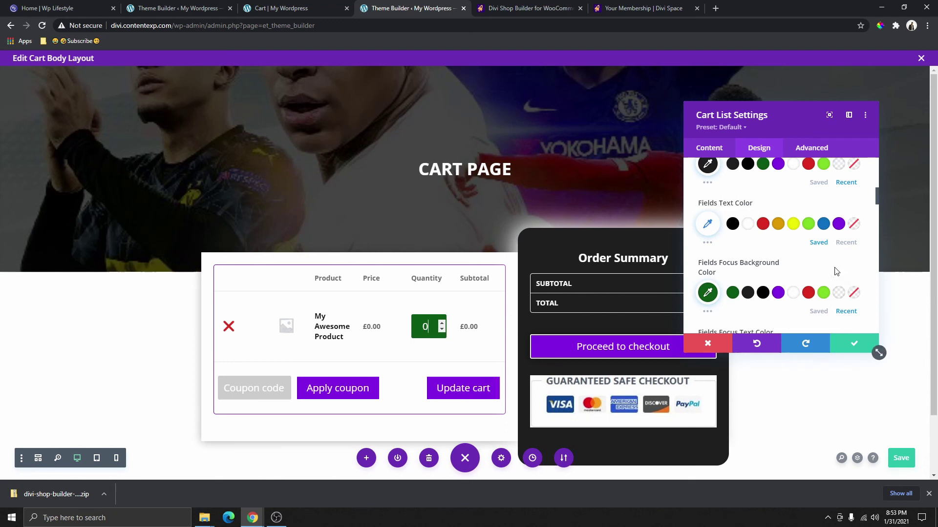
Set the coupon code field's background to the recently used near-black shade.
{"action": "scroll", "coordinate": [834, 268], "scroll_direction": "down", "scroll_amount": 3}
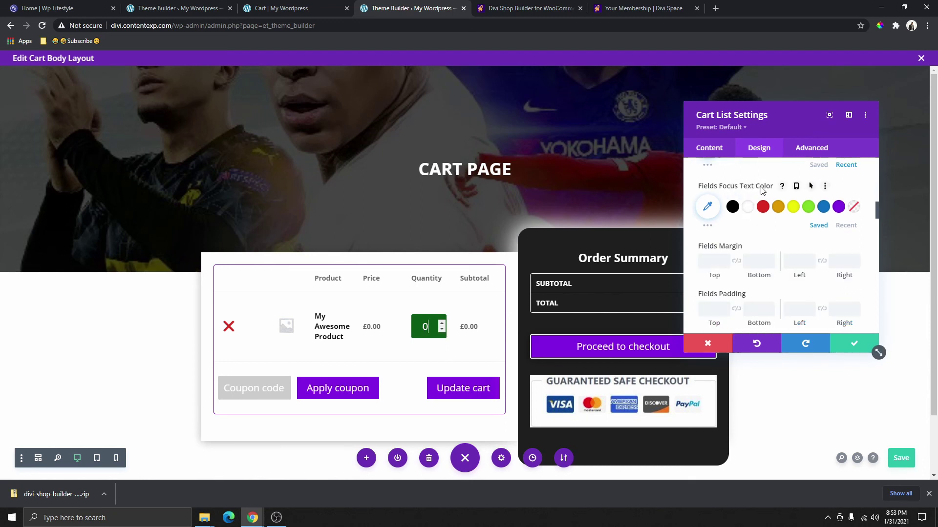
{"action": "scroll", "coordinate": [716, 229], "scroll_direction": "down", "scroll_amount": 5}
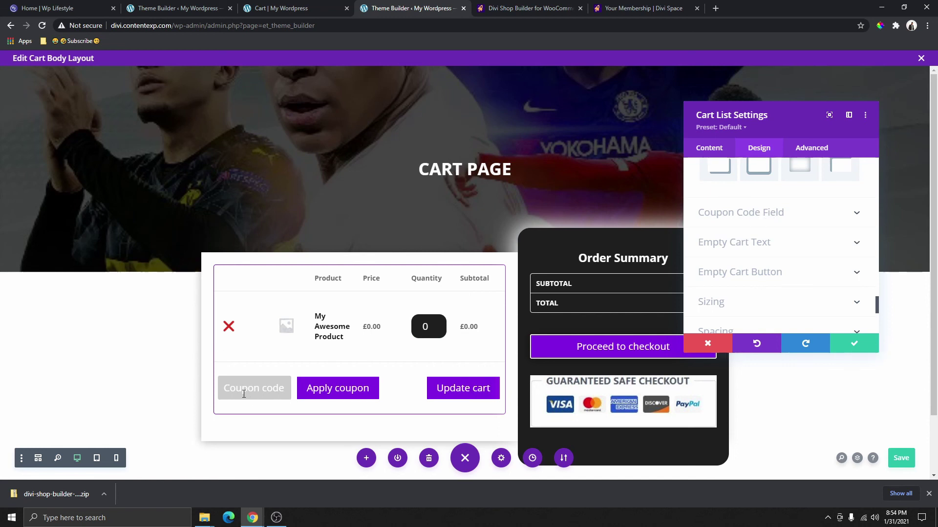
{"action": "left_click", "coordinate": [751, 218]}
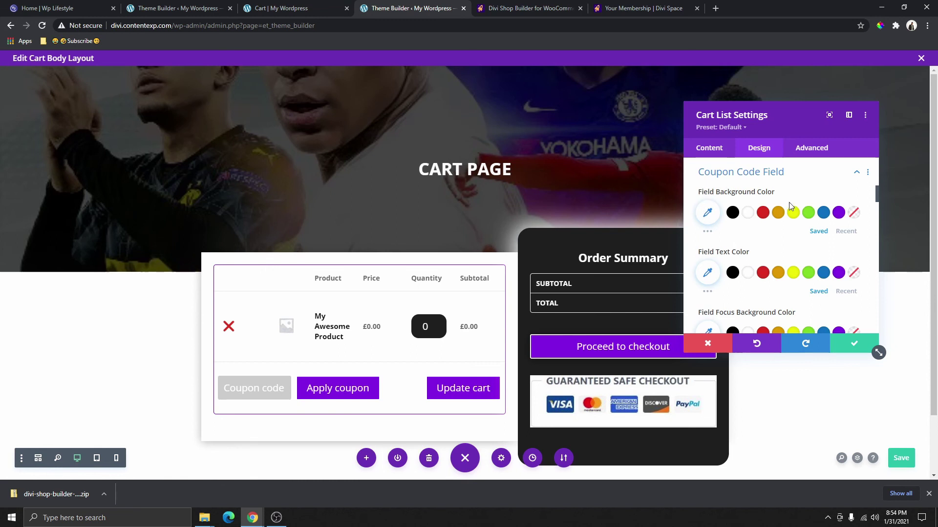
{"action": "left_click", "coordinate": [845, 232]}
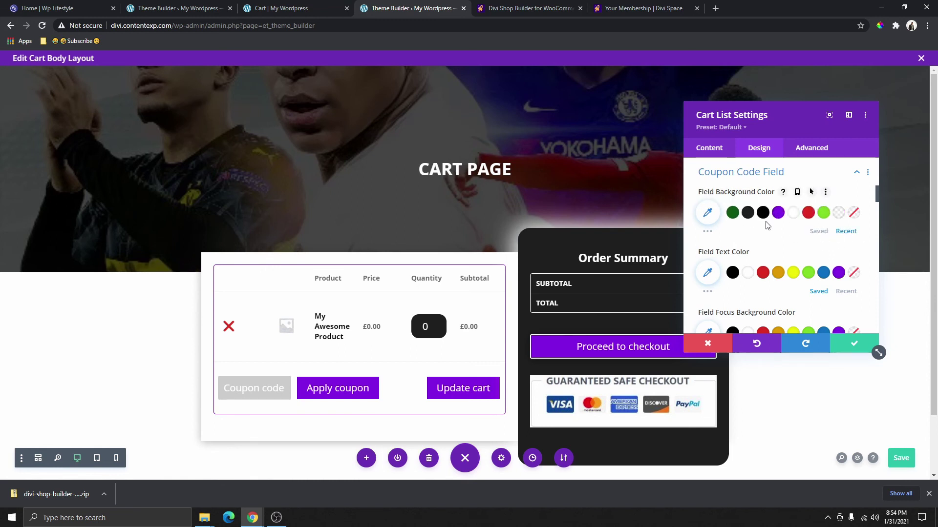
{"action": "left_click", "coordinate": [747, 213]}
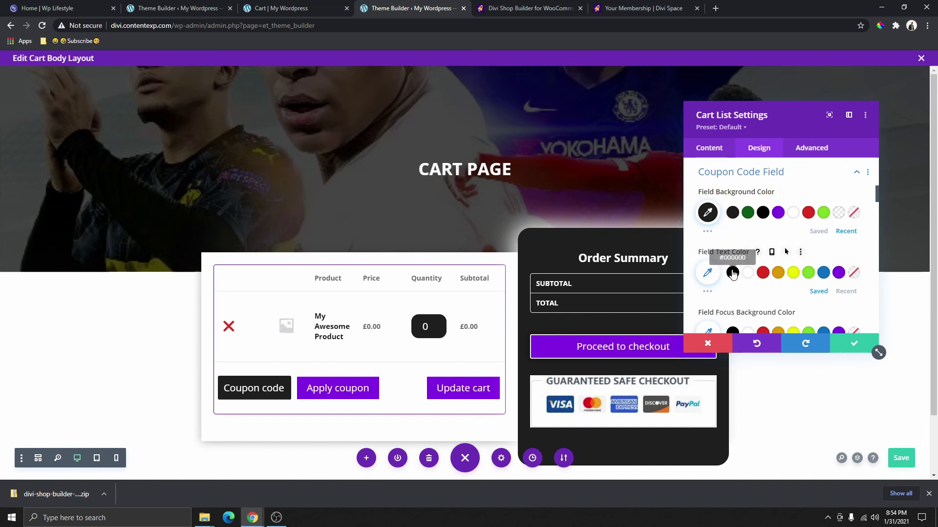
Try dark green for the coupon code field's text, change it to white and focus the field to check it.
{"action": "left_click", "coordinate": [840, 293]}
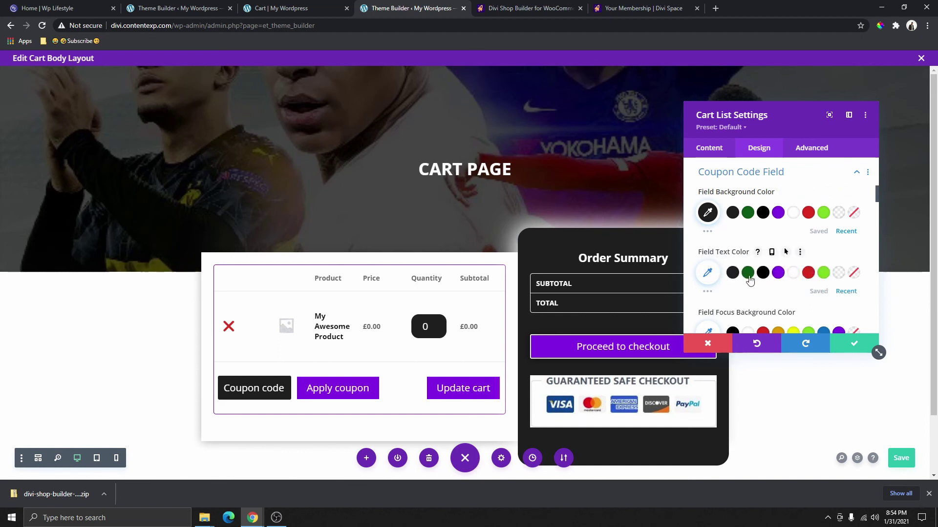
{"action": "left_click", "coordinate": [748, 274]}
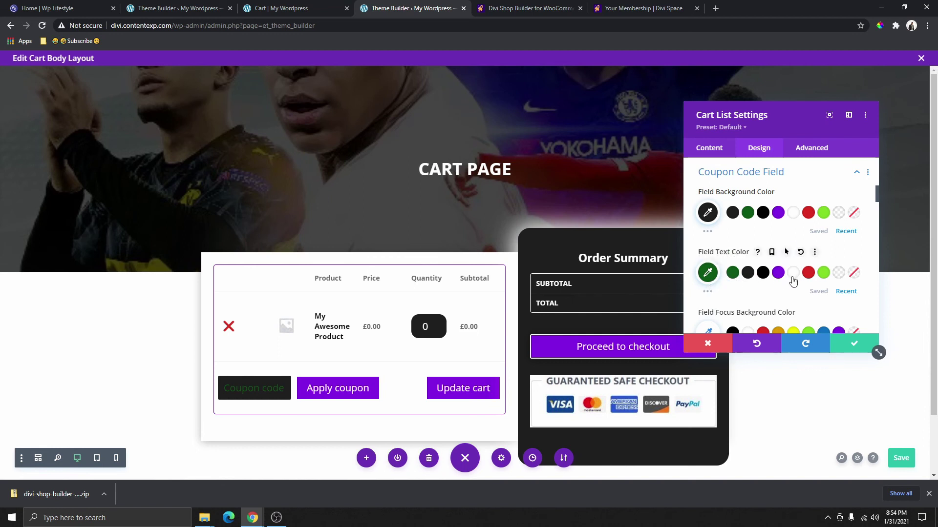
{"action": "left_click", "coordinate": [799, 252]}
{"action": "left_click", "coordinate": [268, 395]}
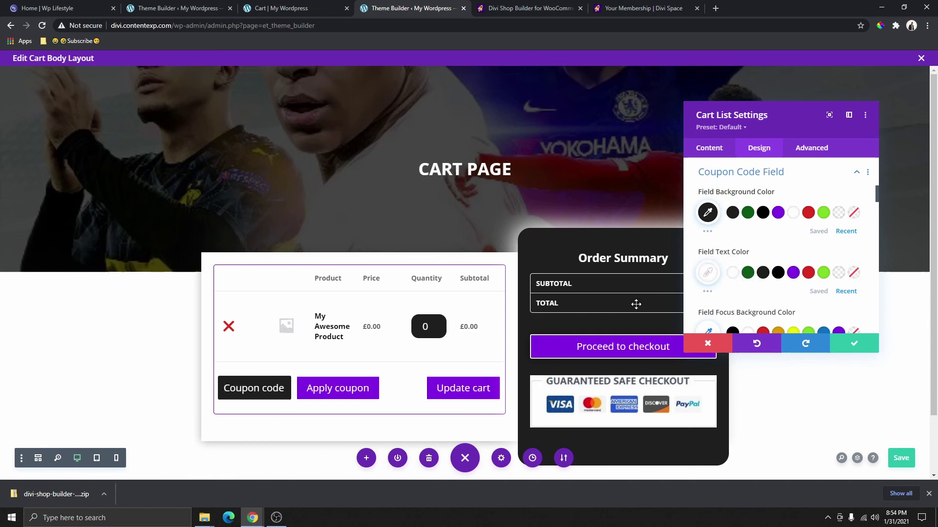
Set the coupon code field's focus background to the recent dark green #0b5b14 and preview it in the cart.
{"action": "scroll", "coordinate": [874, 347], "scroll_direction": "down", "scroll_amount": 2}
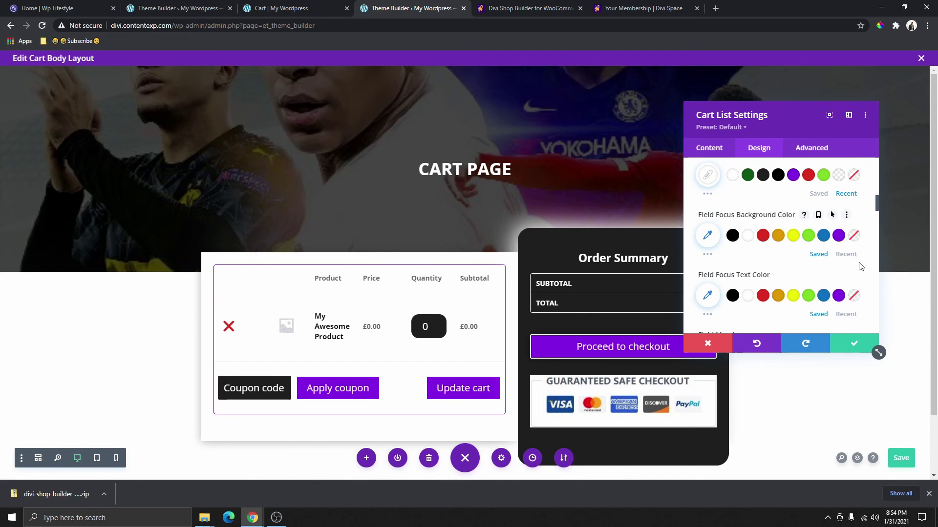
{"action": "left_click", "coordinate": [845, 255]}
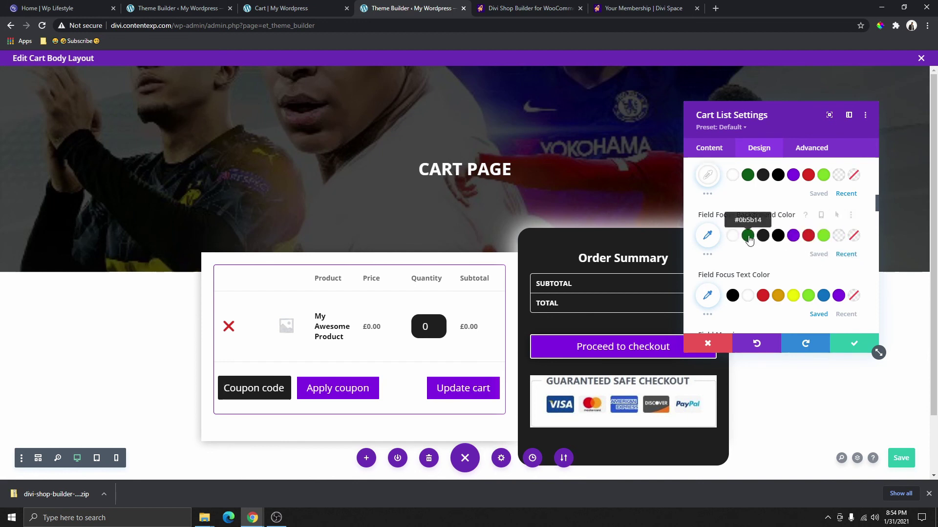
{"action": "left_click", "coordinate": [747, 236]}
{"action": "left_click", "coordinate": [265, 389]}
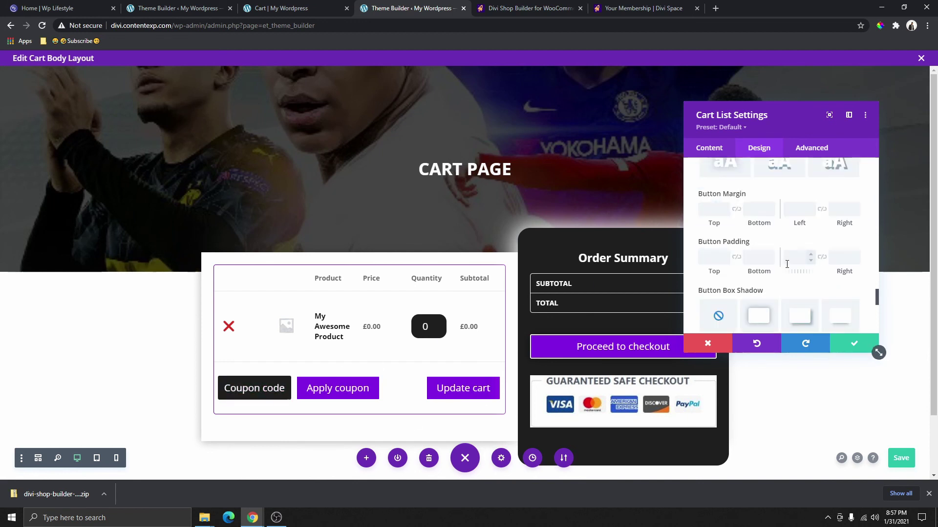
Try black for the Cart List table headings' text colour and change it to purple #8300e9.
{"action": "scroll", "coordinate": [785, 274], "scroll_direction": "down", "scroll_amount": 5}
{"action": "scroll", "coordinate": [785, 276], "scroll_direction": "down", "scroll_amount": 1}
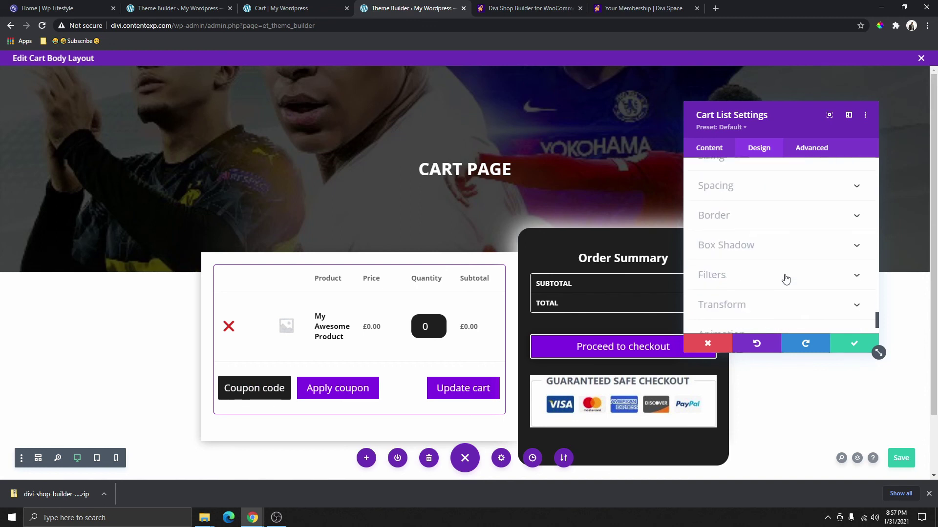
{"action": "scroll", "coordinate": [785, 278], "scroll_direction": "up", "scroll_amount": 8}
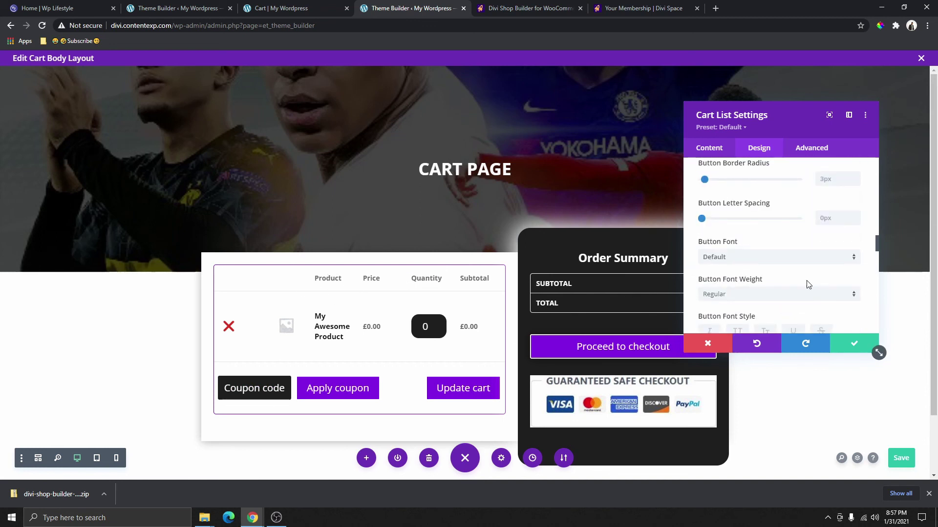
{"action": "scroll", "coordinate": [807, 283], "scroll_direction": "up", "scroll_amount": 5}
{"action": "scroll", "coordinate": [778, 274], "scroll_direction": "up", "scroll_amount": 10}
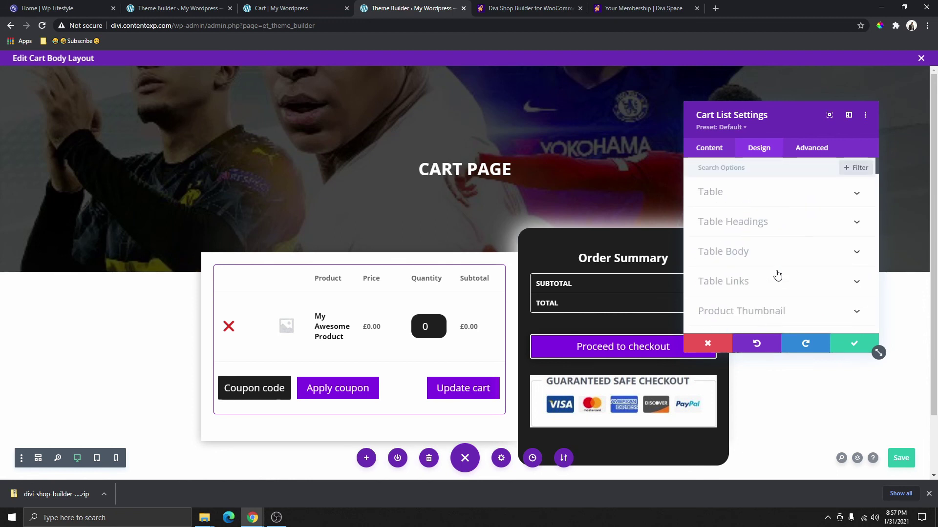
{"action": "left_click", "coordinate": [764, 224]}
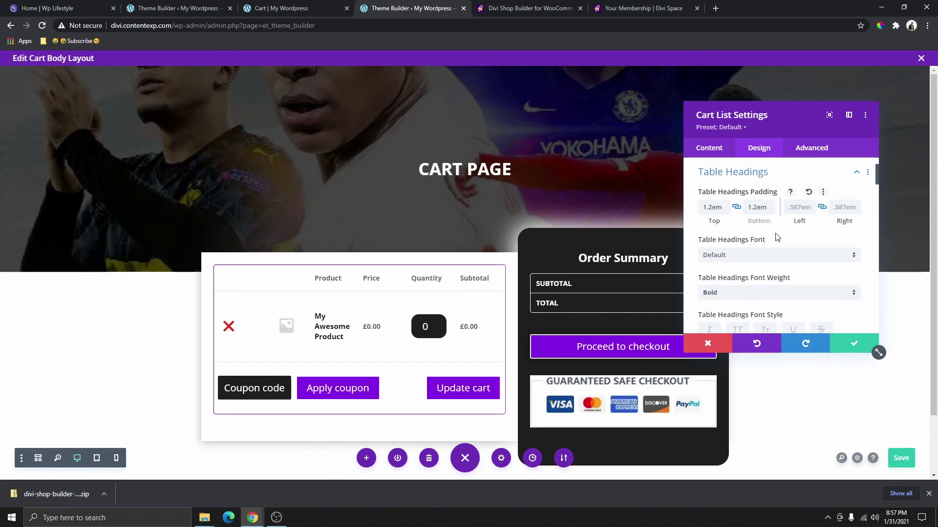
{"action": "scroll", "coordinate": [766, 230], "scroll_direction": "down", "scroll_amount": 3}
{"action": "scroll", "coordinate": [767, 239], "scroll_direction": "down", "scroll_amount": 2}
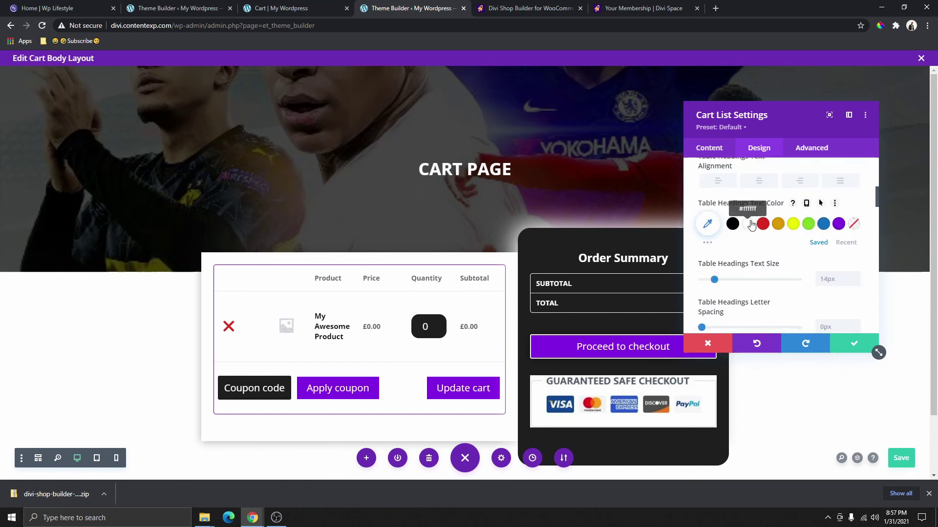
{"action": "left_click", "coordinate": [732, 225]}
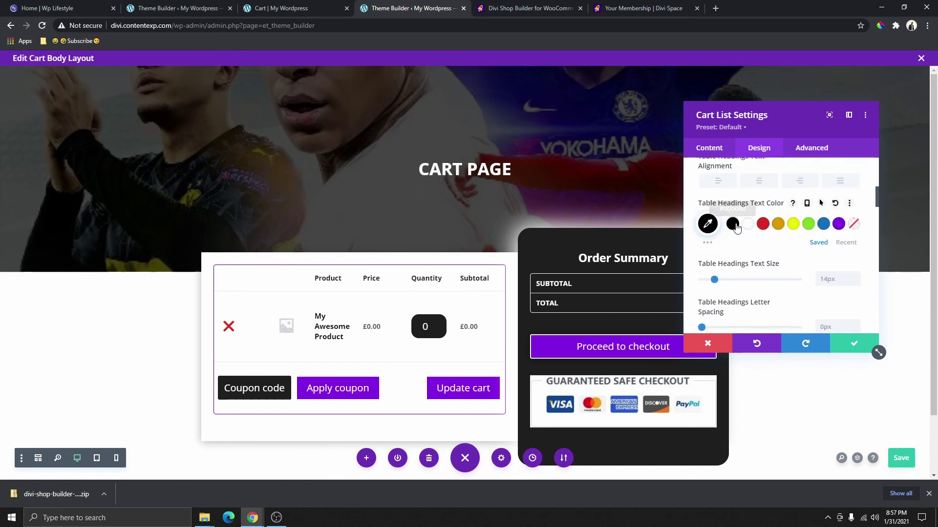
{"action": "left_click", "coordinate": [838, 224]}
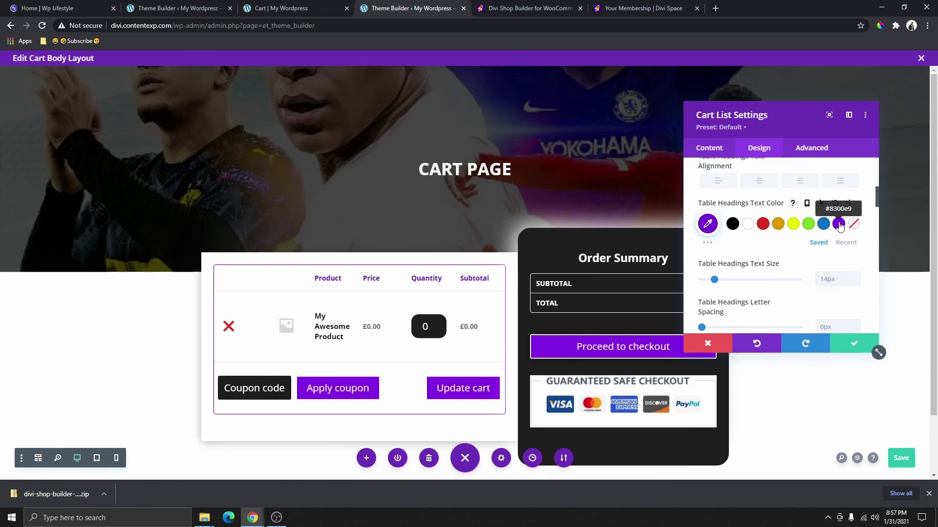
Make the table headings uppercase and close the Cart List settings to review the desktop layout.
{"action": "scroll", "coordinate": [764, 254], "scroll_direction": "down", "scroll_amount": 2}
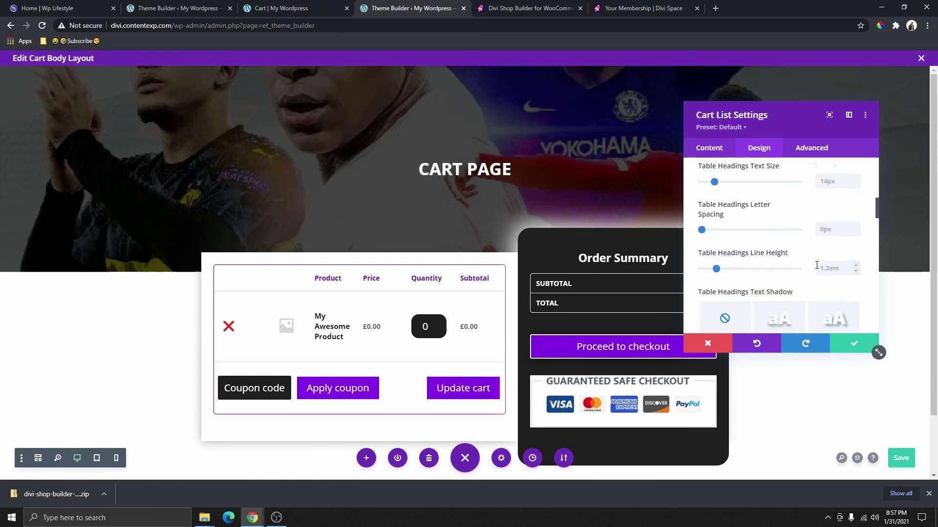
{"action": "scroll", "coordinate": [788, 261], "scroll_direction": "up", "scroll_amount": 3}
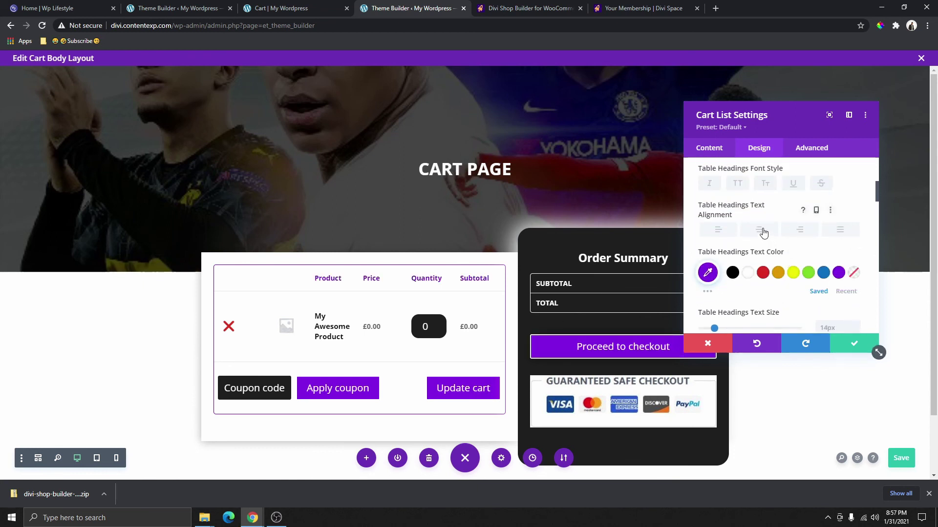
{"action": "left_click", "coordinate": [737, 183]}
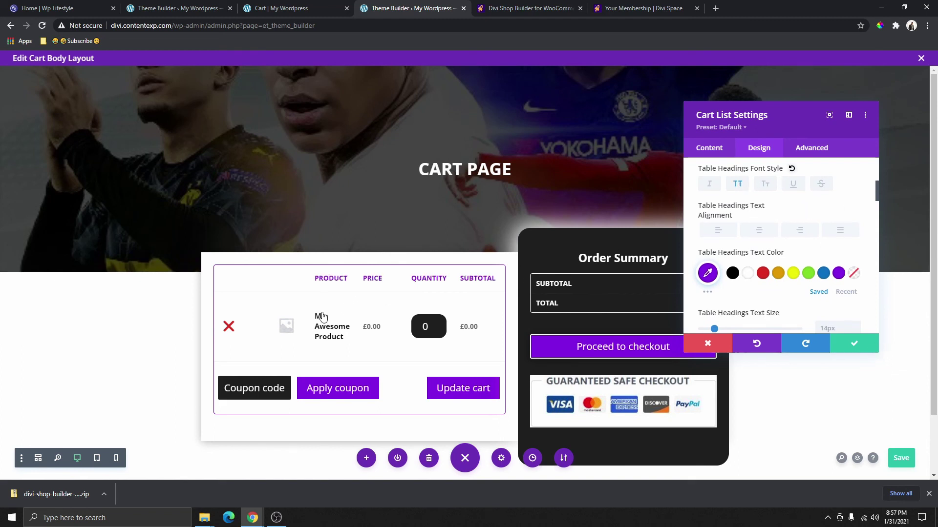
{"action": "key", "text": "Escape"}
{"action": "scroll", "coordinate": [325, 318], "scroll_direction": "down", "scroll_amount": 1}
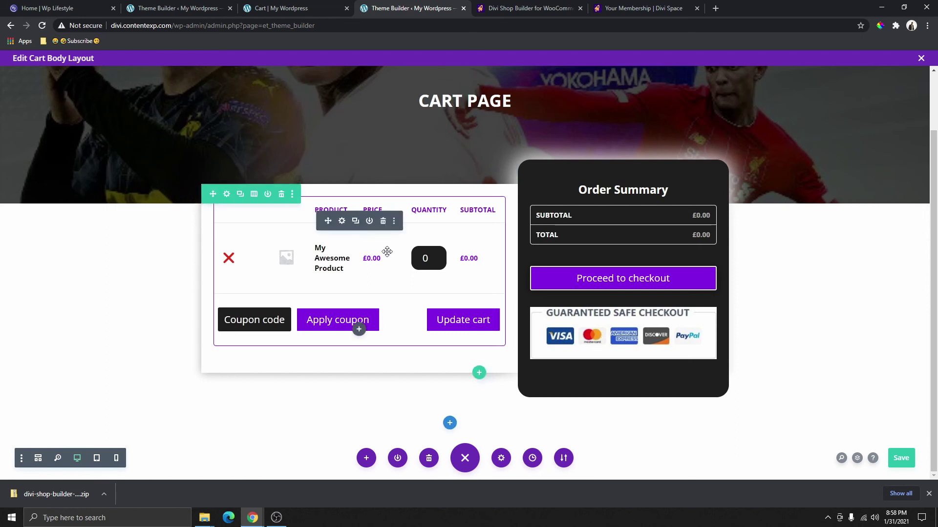
{"action": "scroll", "coordinate": [635, 342], "scroll_direction": "up", "scroll_amount": 1}
{"action": "scroll", "coordinate": [784, 297], "scroll_direction": "down", "scroll_amount": 1}
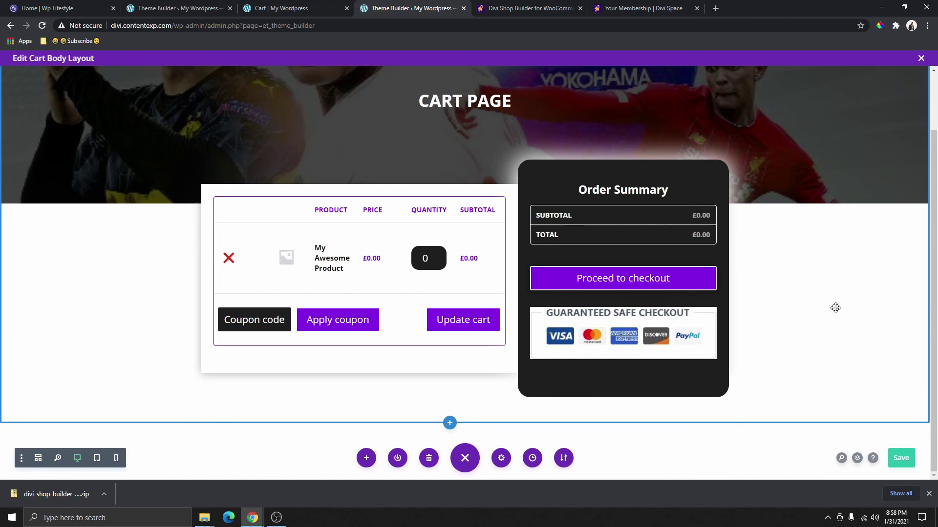
Preview the cart layout in tablet view and examine the cart list, order summary and payment badges.
{"action": "left_click", "coordinate": [95, 459]}
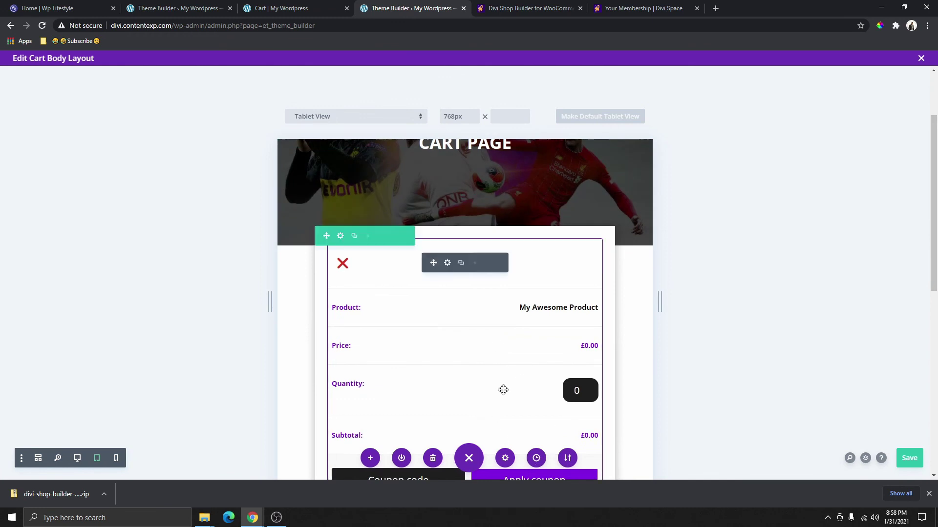
{"action": "scroll", "coordinate": [503, 389], "scroll_direction": "down", "scroll_amount": 2}
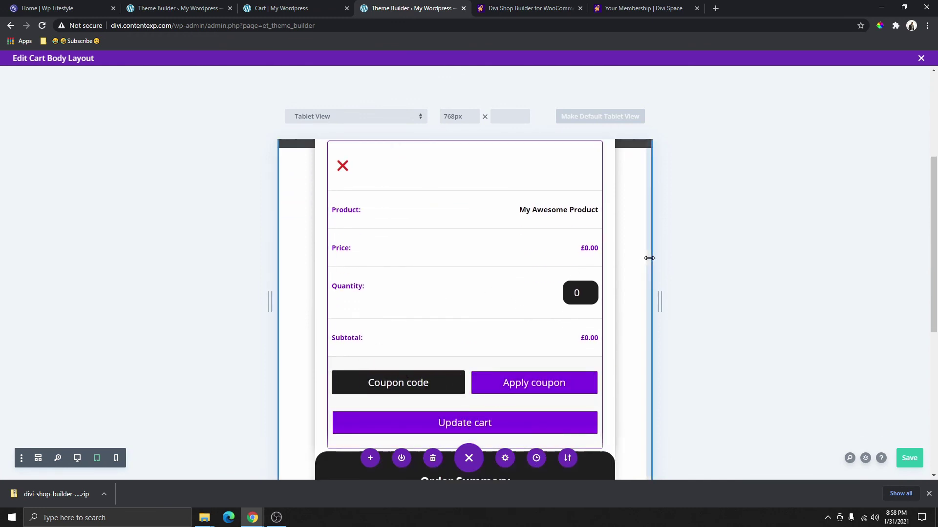
{"action": "scroll", "coordinate": [543, 278], "scroll_direction": "down", "scroll_amount": 2}
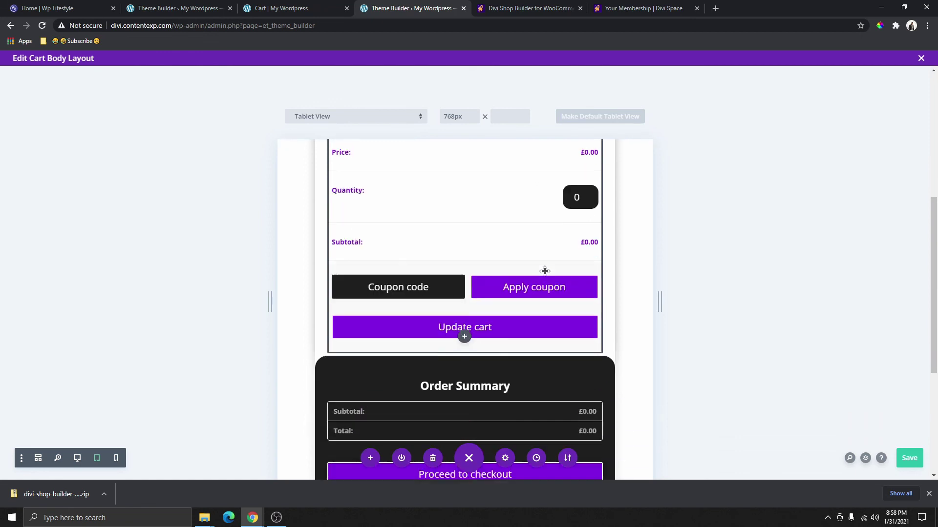
{"action": "scroll", "coordinate": [525, 261], "scroll_direction": "down", "scroll_amount": 2}
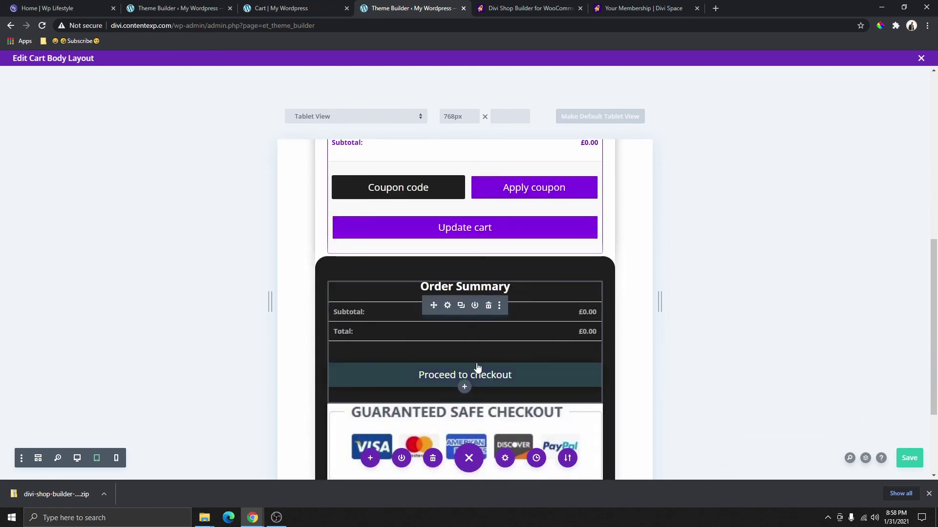
{"action": "scroll", "coordinate": [476, 358], "scroll_direction": "down", "scroll_amount": 3}
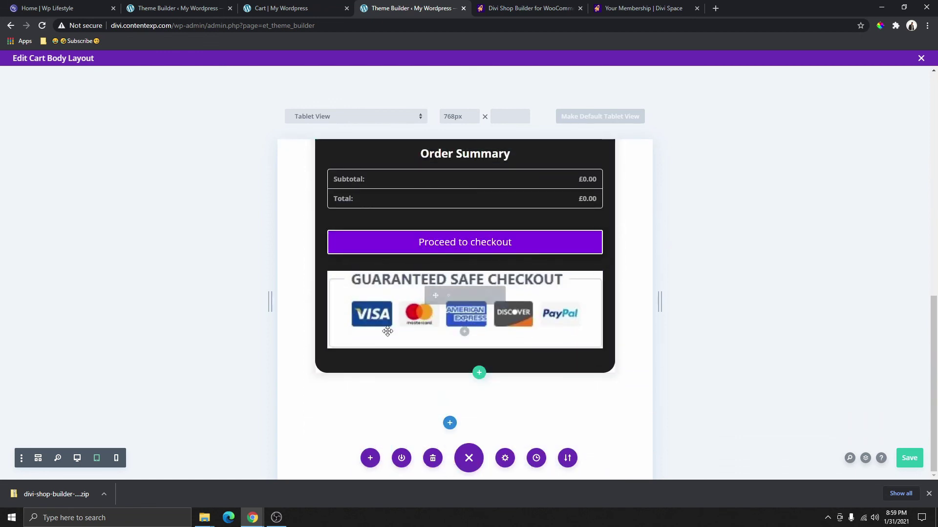
Preview the cart layout in phone view and examine it from the order summary up to the page title.
{"action": "left_click", "coordinate": [116, 459]}
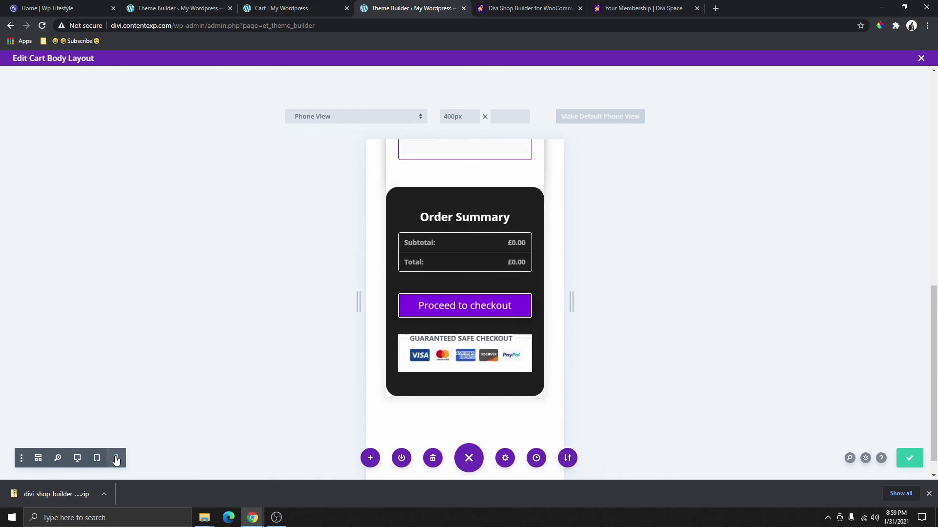
{"action": "scroll", "coordinate": [459, 414], "scroll_direction": "up", "scroll_amount": 5}
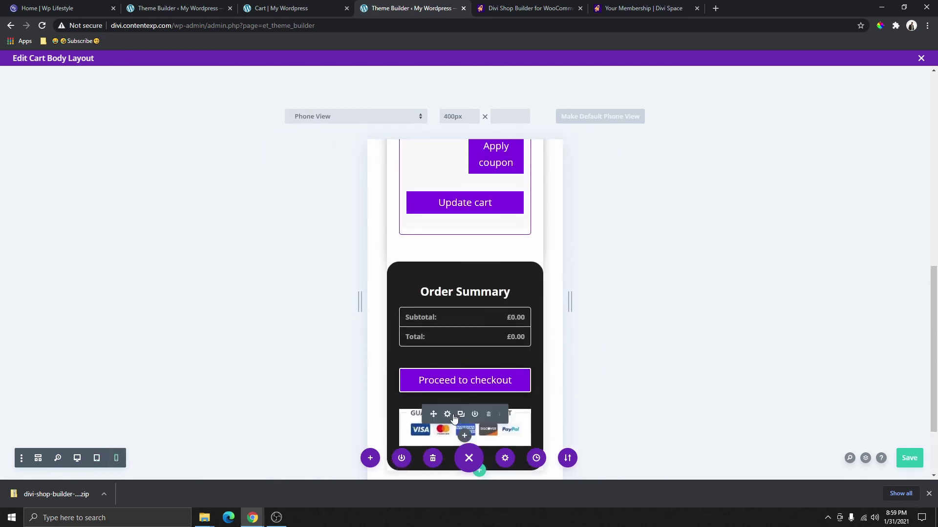
{"action": "scroll", "coordinate": [479, 416], "scroll_direction": "up", "scroll_amount": 6}
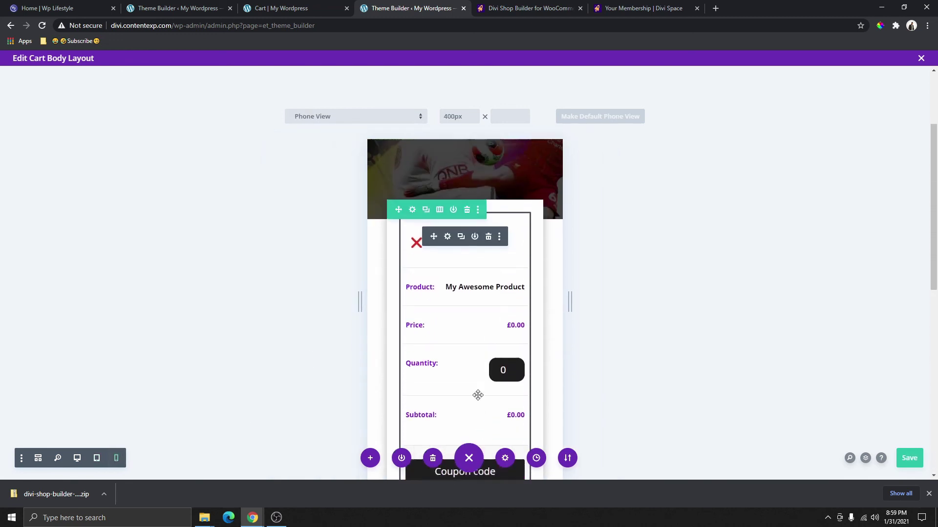
{"action": "scroll", "coordinate": [480, 366], "scroll_direction": "down", "scroll_amount": 6}
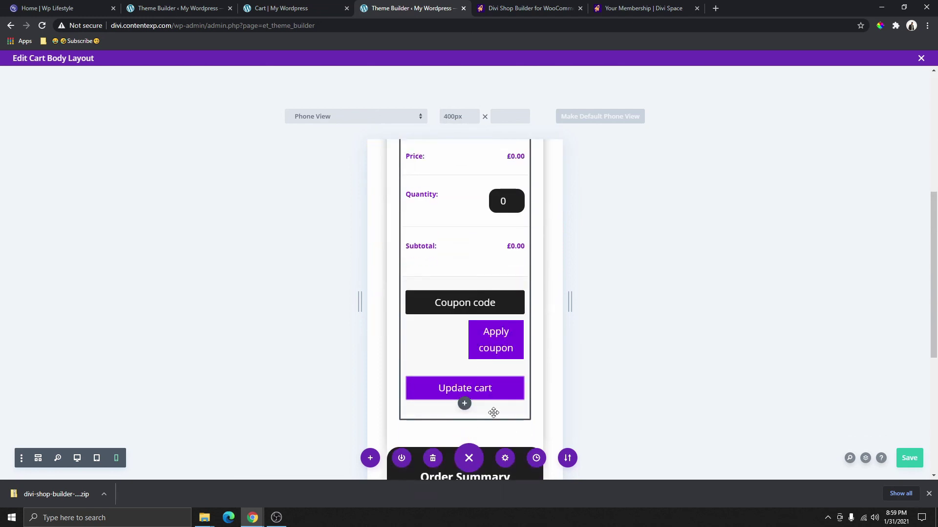
{"action": "scroll", "coordinate": [505, 365], "scroll_direction": "down", "scroll_amount": 4}
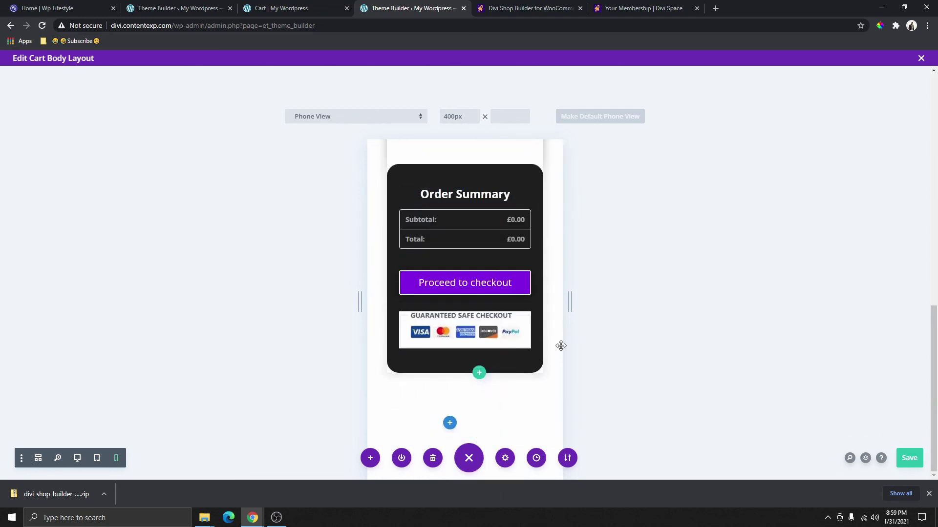
{"action": "scroll", "coordinate": [544, 394], "scroll_direction": "up", "scroll_amount": 4}
{"action": "scroll", "coordinate": [543, 390], "scroll_direction": "up", "scroll_amount": 6}
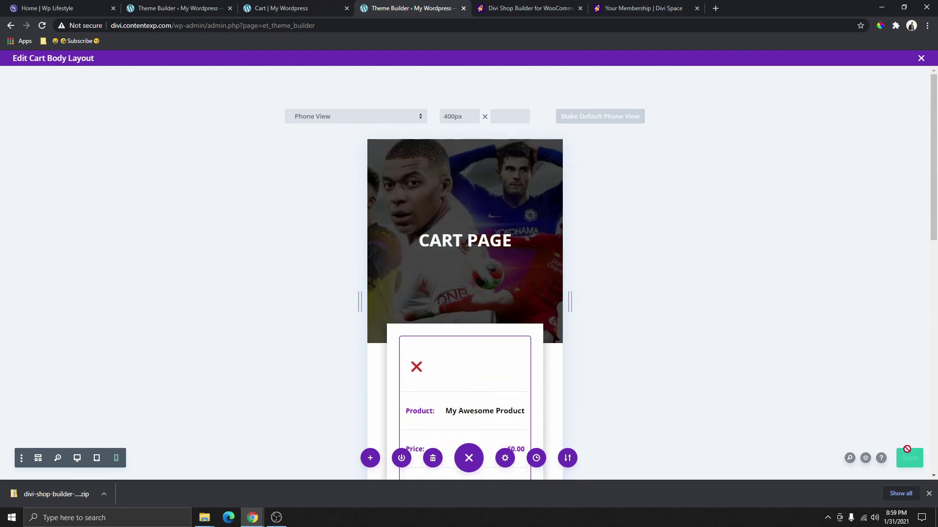
Close the cart body layout editor and save the Theme Builder changes.
{"action": "left_click", "coordinate": [920, 58]}
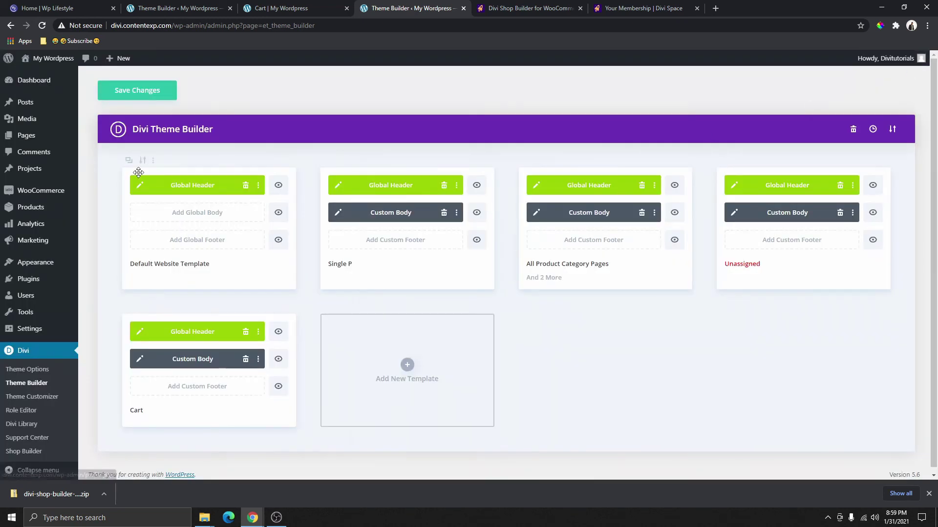
{"action": "left_click", "coordinate": [157, 93]}
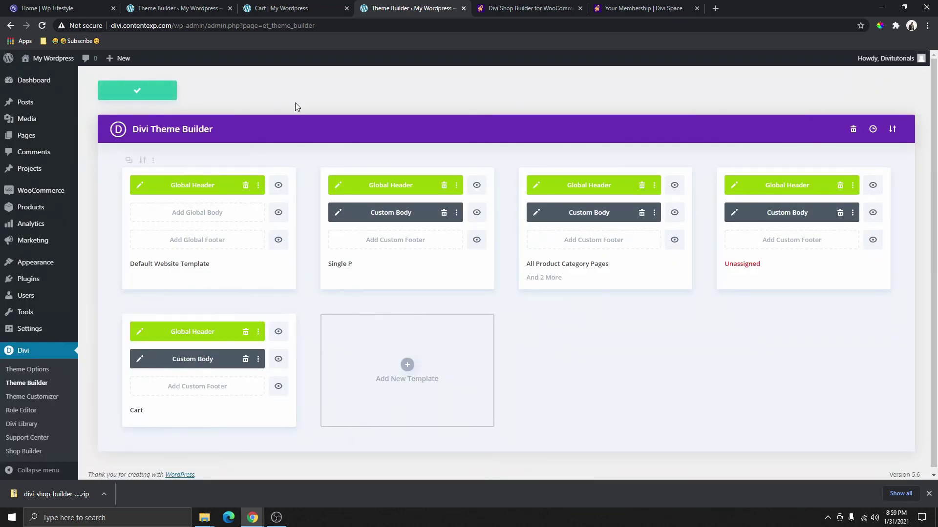
Reload the live cart page and examine the styled cart list and order summary.
{"action": "left_click", "coordinate": [308, 6]}
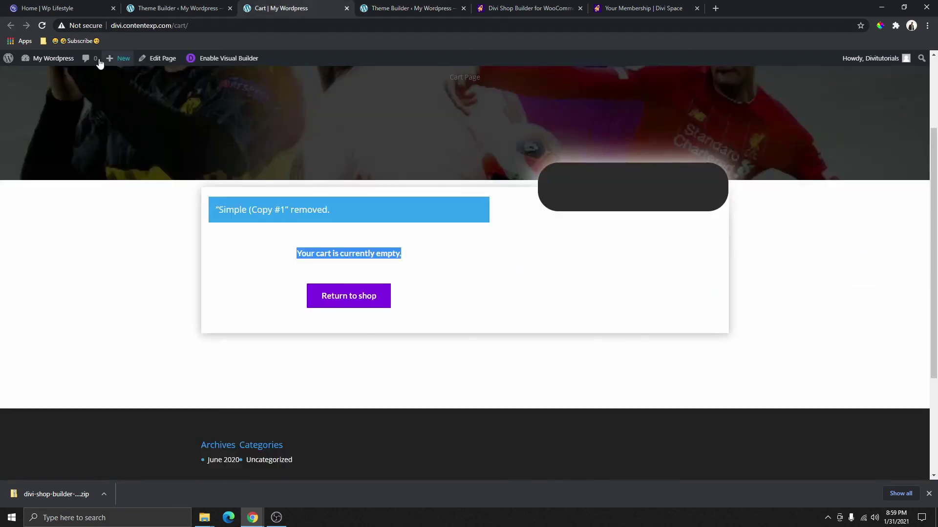
{"action": "left_click", "coordinate": [44, 25]}
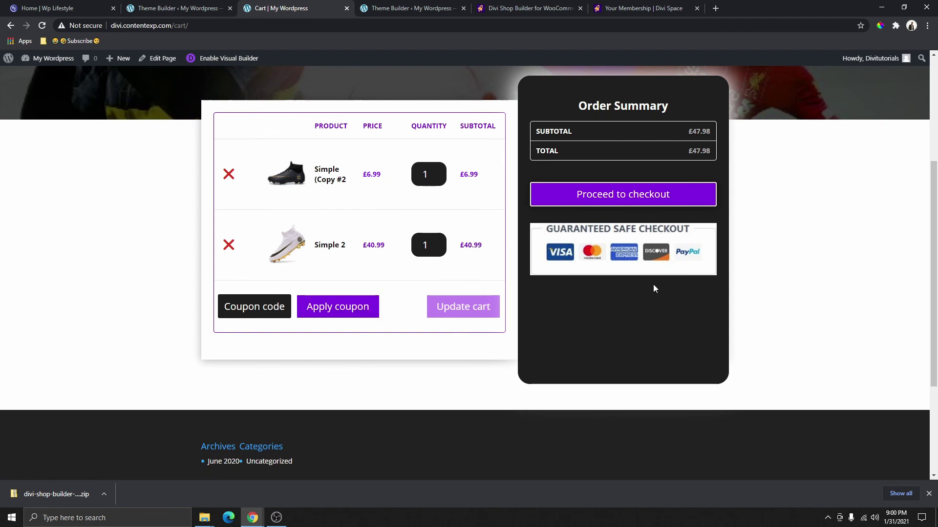
{"action": "scroll", "coordinate": [653, 289], "scroll_direction": "up", "scroll_amount": 2}
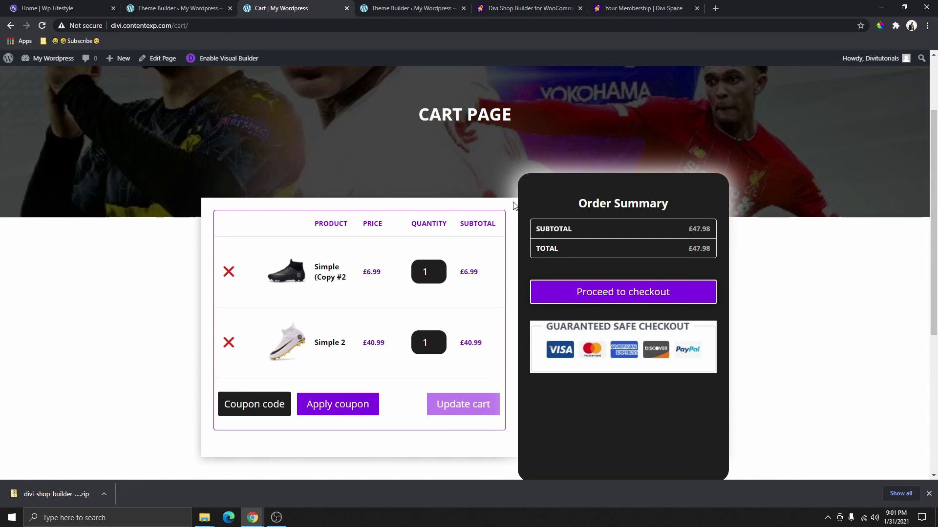
{"action": "scroll", "coordinate": [503, 215], "scroll_direction": "up", "scroll_amount": 2}
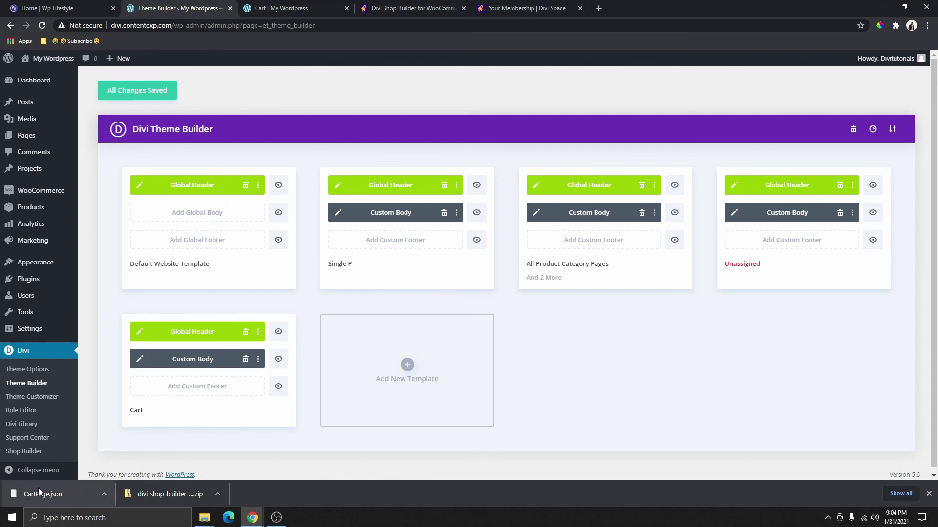
Try to open the downloaded CartPage.json file and dismiss the message.
{"action": "left_click", "coordinate": [19, 494]}
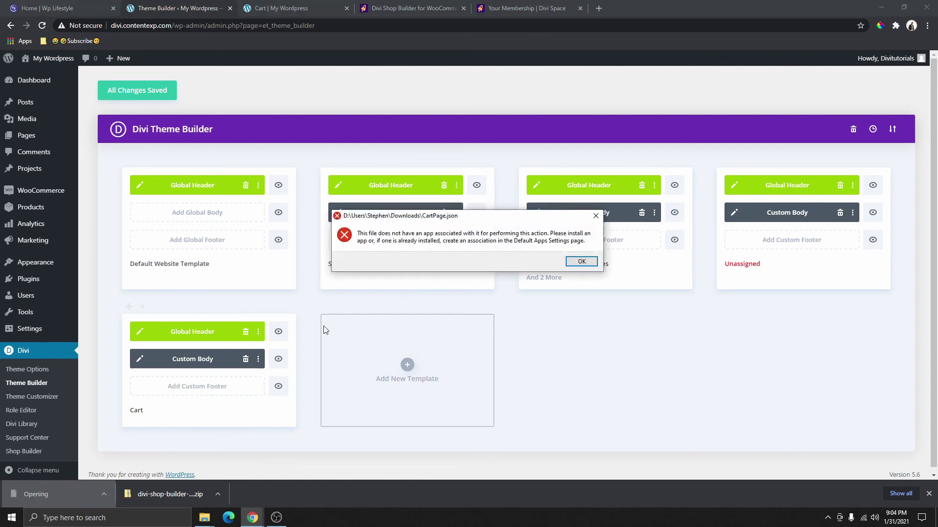
{"action": "key", "text": "Return"}
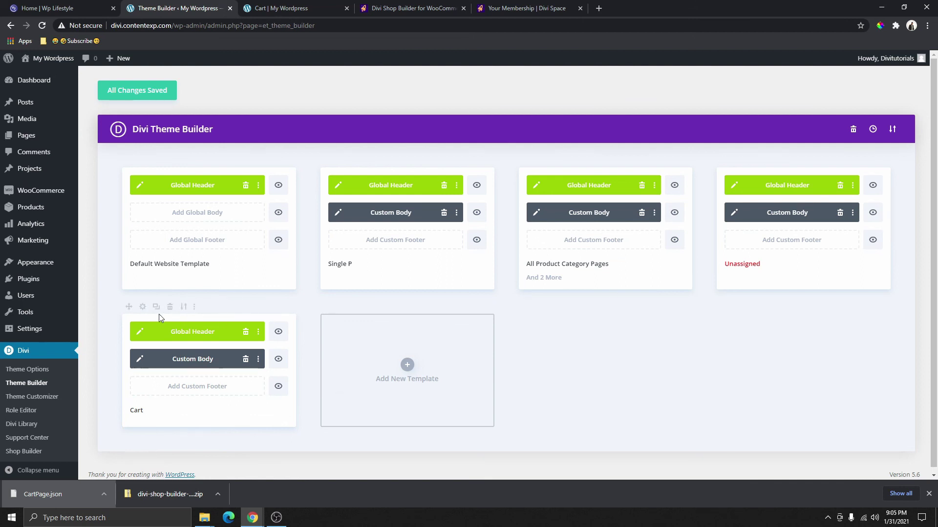
Unassign the Cart template from the WooCommerce Cart page and save the Theme Builder changes.
{"action": "left_click", "coordinate": [143, 307]}
{"action": "scroll", "coordinate": [183, 220], "scroll_direction": "down", "scroll_amount": 10}
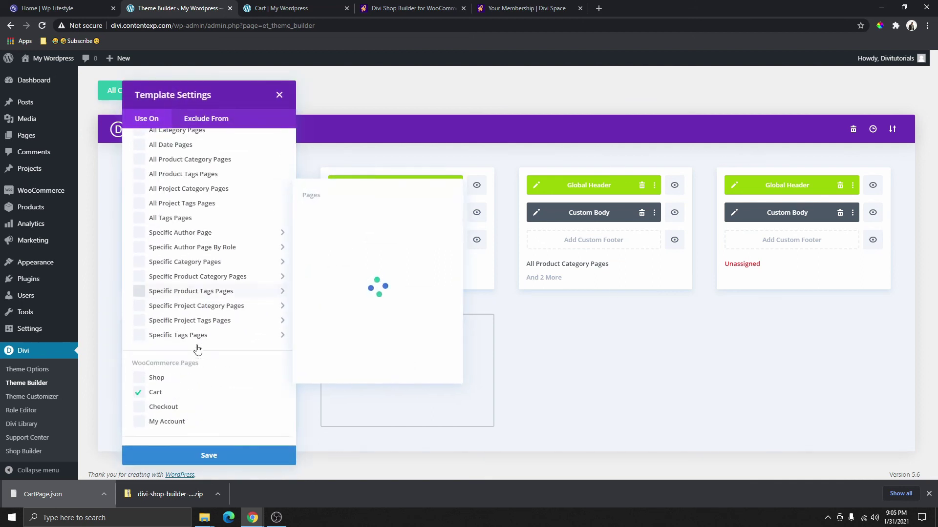
{"action": "left_click", "coordinate": [149, 345]}
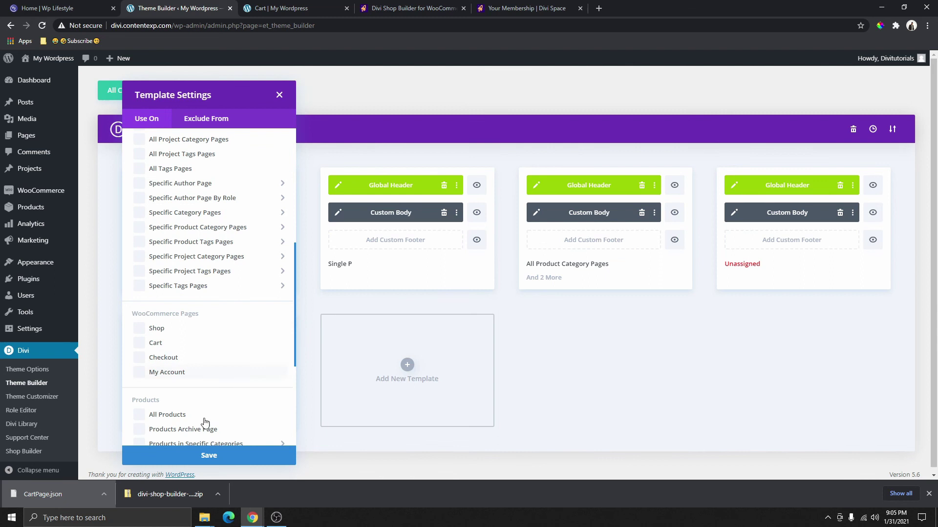
{"action": "left_click", "coordinate": [208, 455]}
{"action": "left_click", "coordinate": [121, 94]}
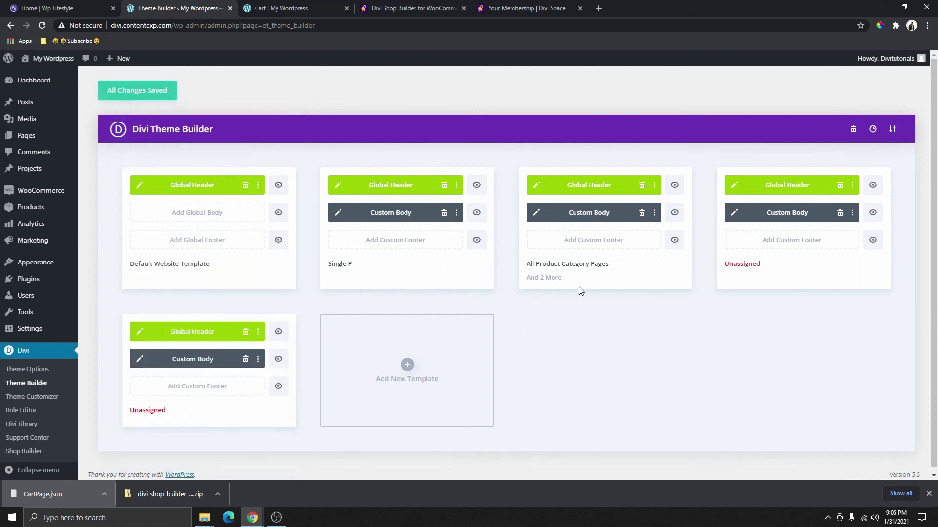
Reload the live cart page and examine the default cart table and cart totals without the template.
{"action": "left_click", "coordinate": [317, 8]}
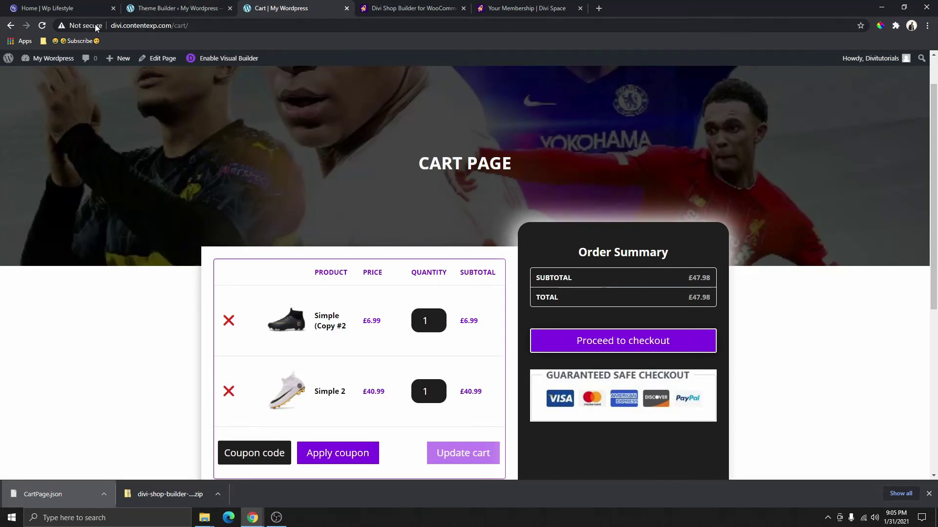
{"action": "left_click", "coordinate": [43, 26]}
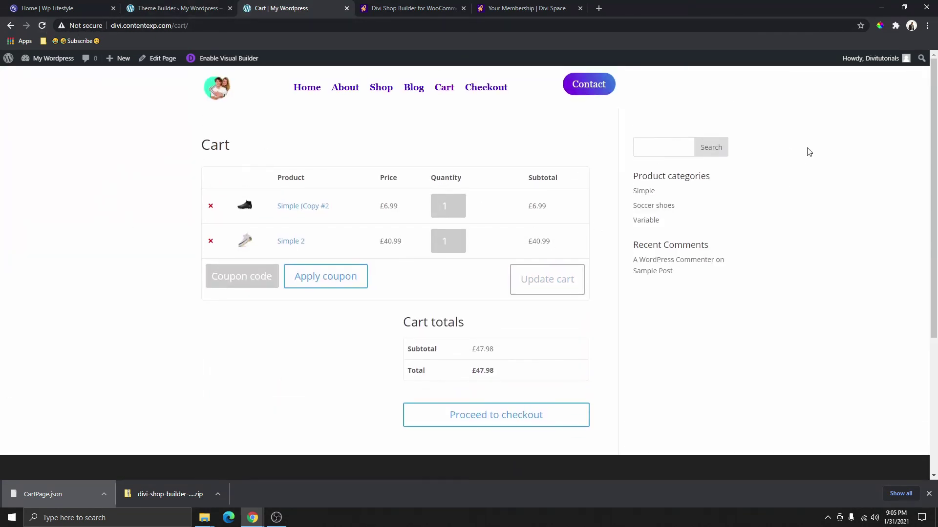
{"action": "scroll", "coordinate": [488, 283], "scroll_direction": "down", "scroll_amount": 4}
{"action": "scroll", "coordinate": [354, 341], "scroll_direction": "up", "scroll_amount": 4}
Import CartPage.json into the Theme Builder, relinking its references to this website's global Header, Body, and/or Footer.
{"action": "left_click", "coordinate": [208, 9]}
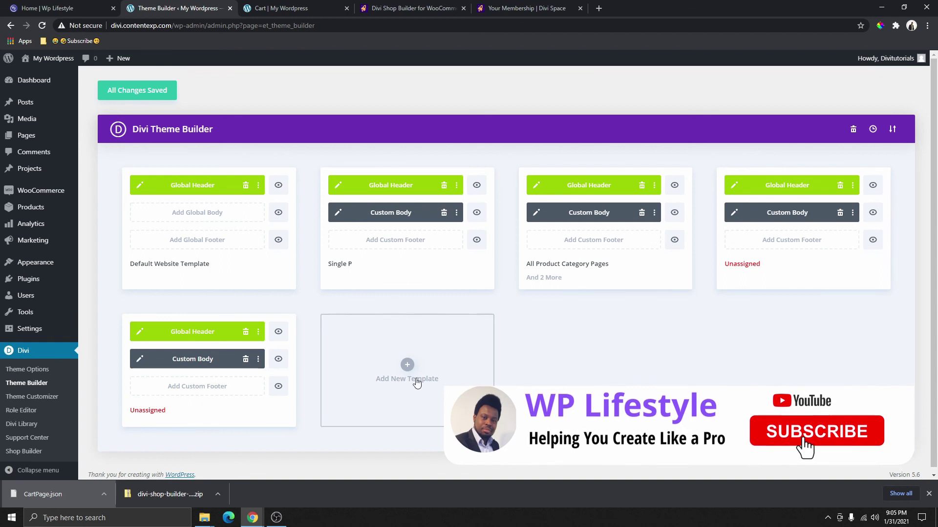
{"action": "left_click", "coordinate": [892, 130]}
{"action": "left_click", "coordinate": [442, 217]}
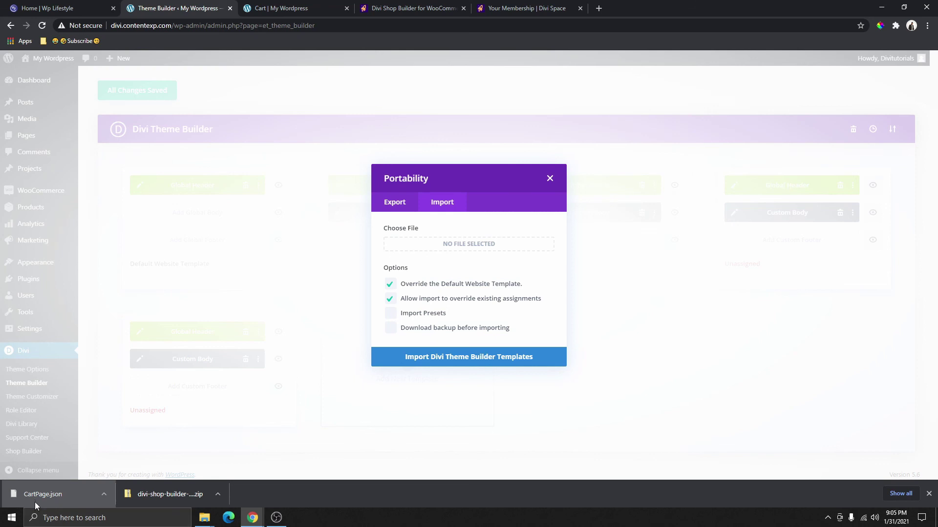
{"action": "left_click_drag", "start_coordinate": [36, 491], "coordinate": [456, 250]}
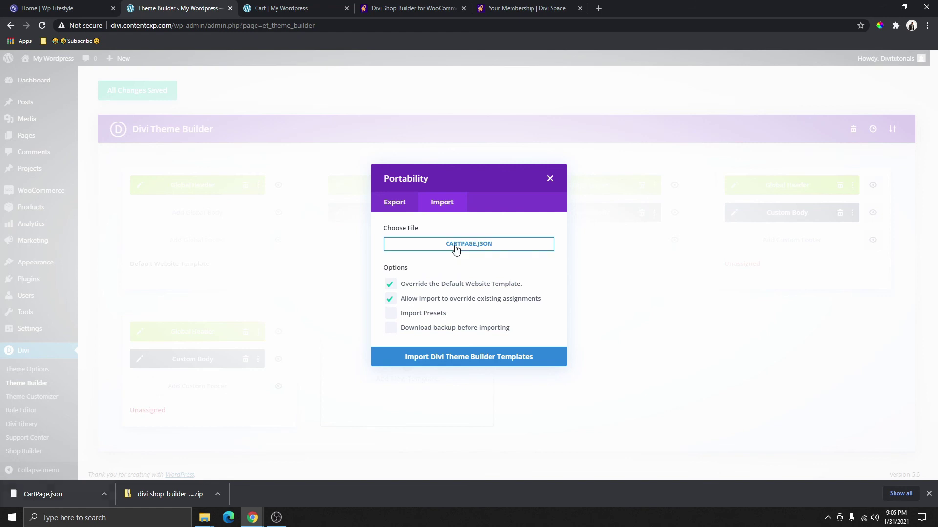
{"action": "left_click", "coordinate": [477, 366]}
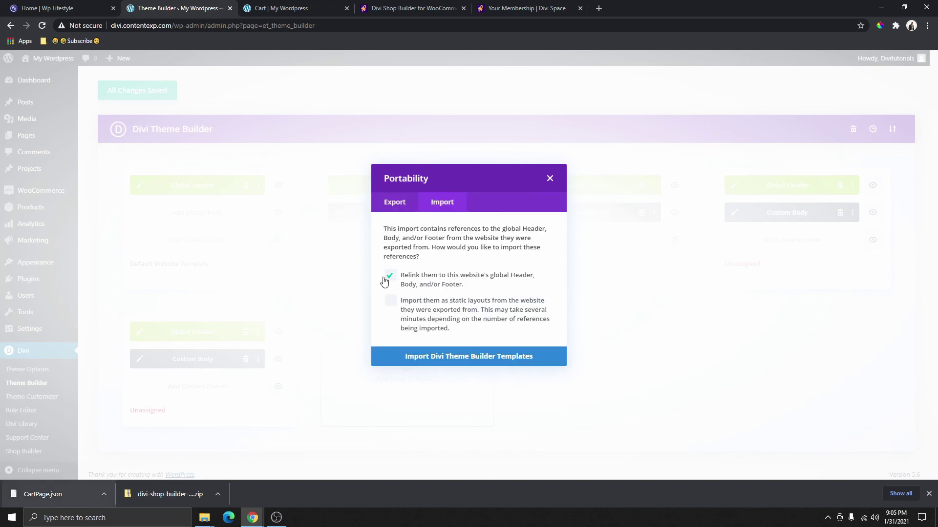
{"action": "left_click", "coordinate": [463, 363]}
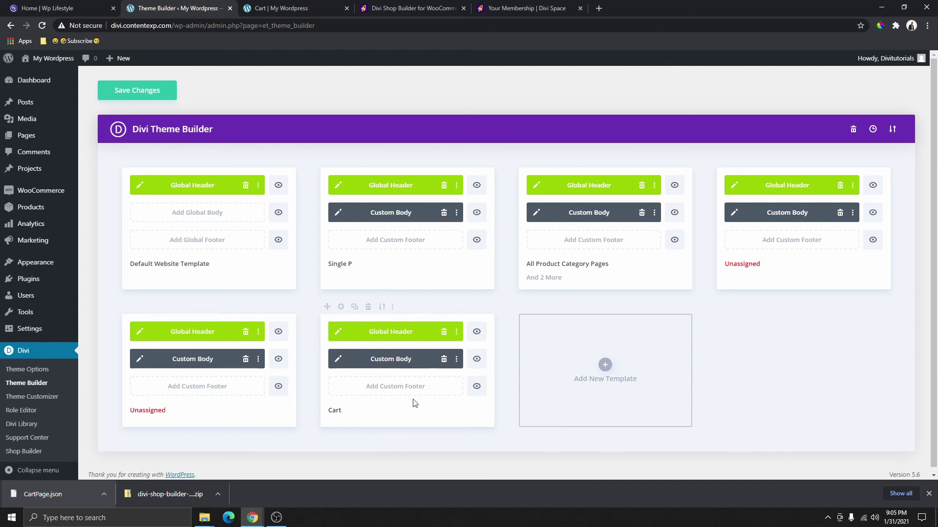
Check that the imported template is assigned to the WooCommerce Cart page, then save its settings and the Theme Builder changes.
{"action": "left_click", "coordinate": [341, 307]}
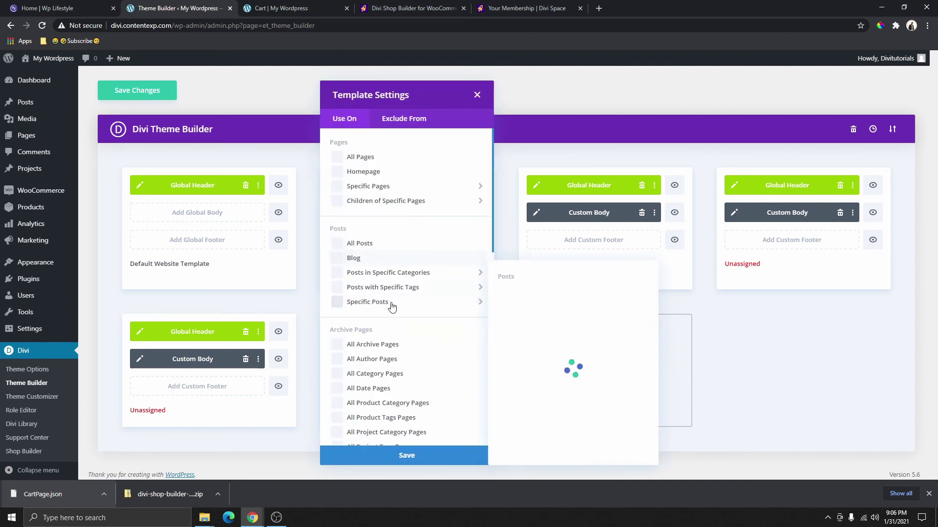
{"action": "scroll", "coordinate": [391, 337], "scroll_direction": "down", "scroll_amount": 7}
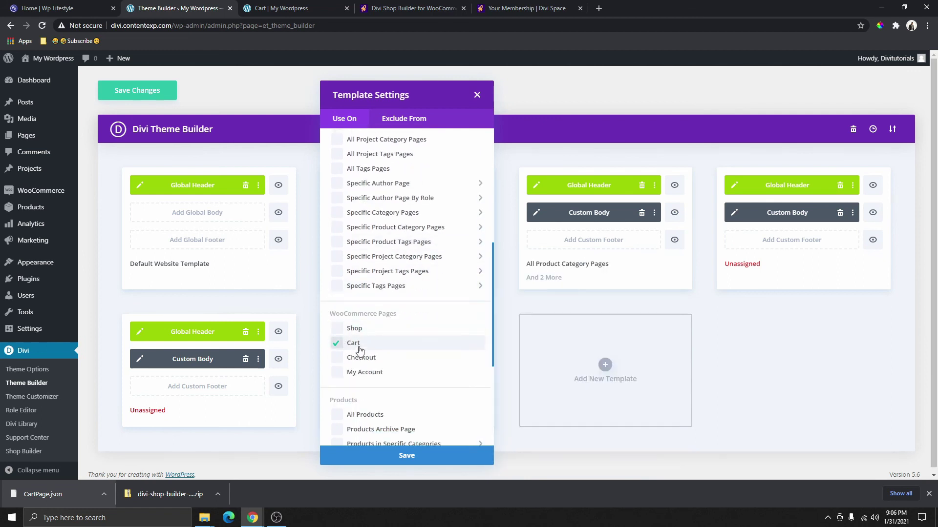
{"action": "left_click", "coordinate": [407, 460]}
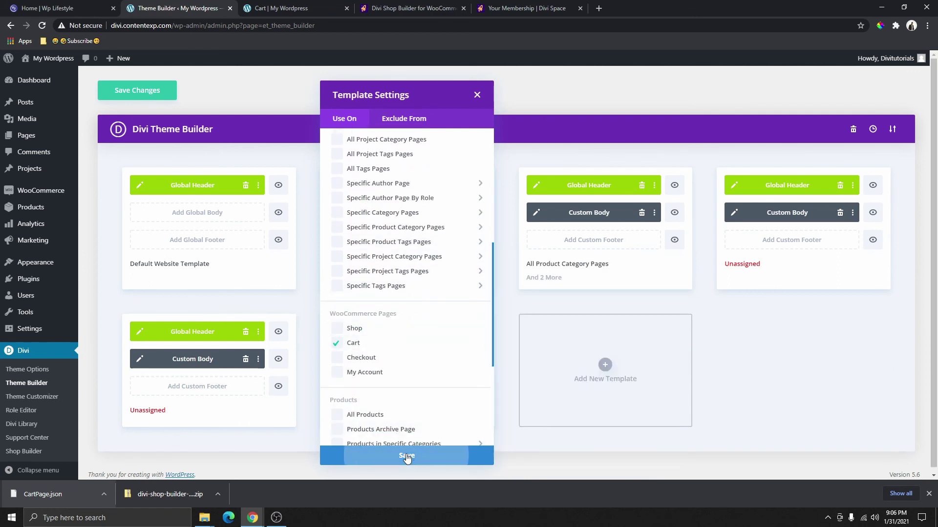
{"action": "left_click", "coordinate": [150, 98]}
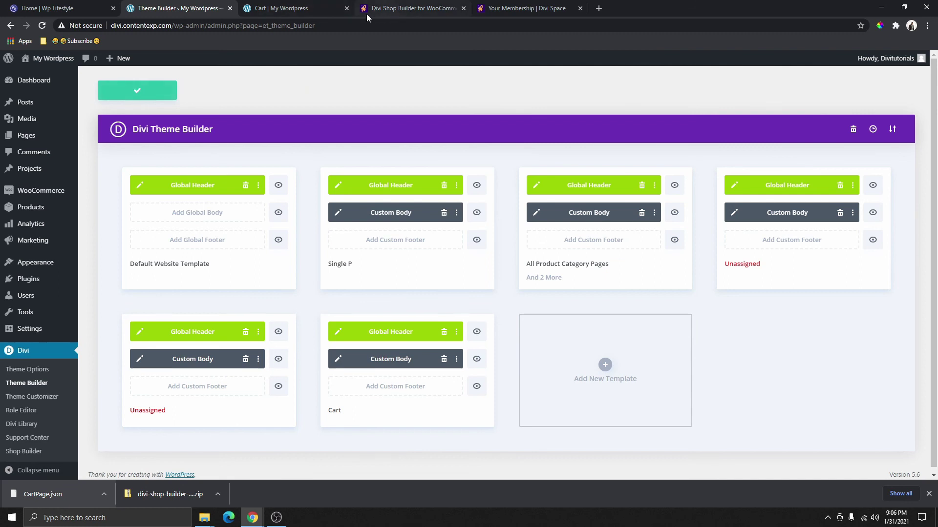
Reload the live cart page and examine the imported cart design and its order summary.
{"action": "left_click", "coordinate": [315, 8]}
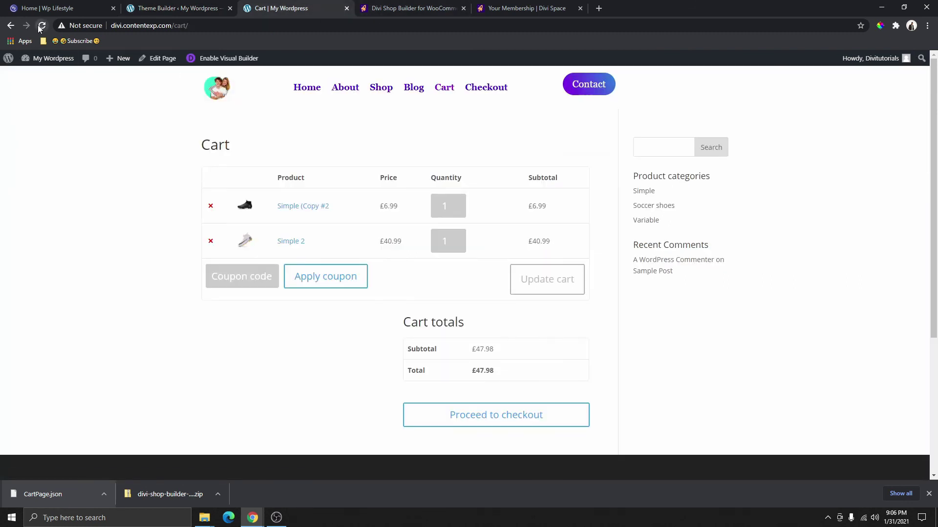
{"action": "left_click", "coordinate": [41, 25]}
{"action": "scroll", "coordinate": [514, 232], "scroll_direction": "down", "scroll_amount": 3}
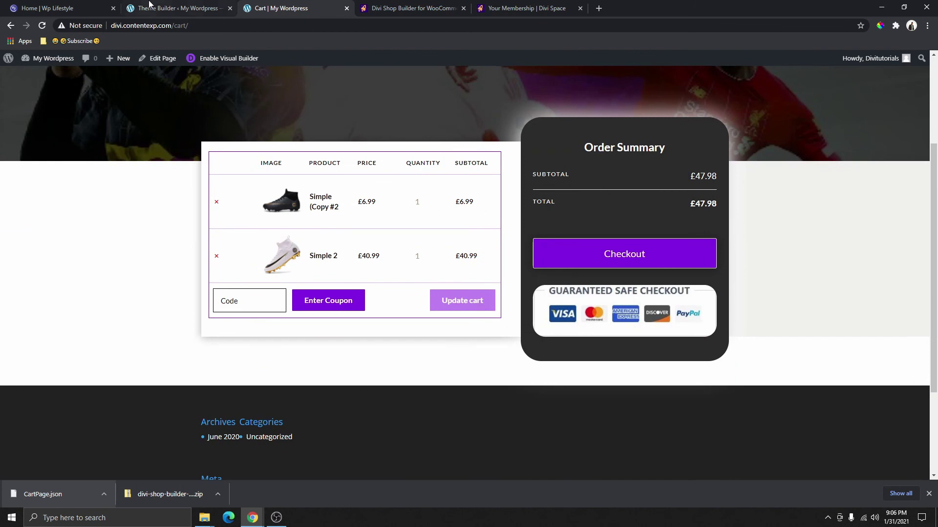
Open the imported Cart template's custom body to view its layout, and close the layout editor.
{"action": "left_click", "coordinate": [177, 6]}
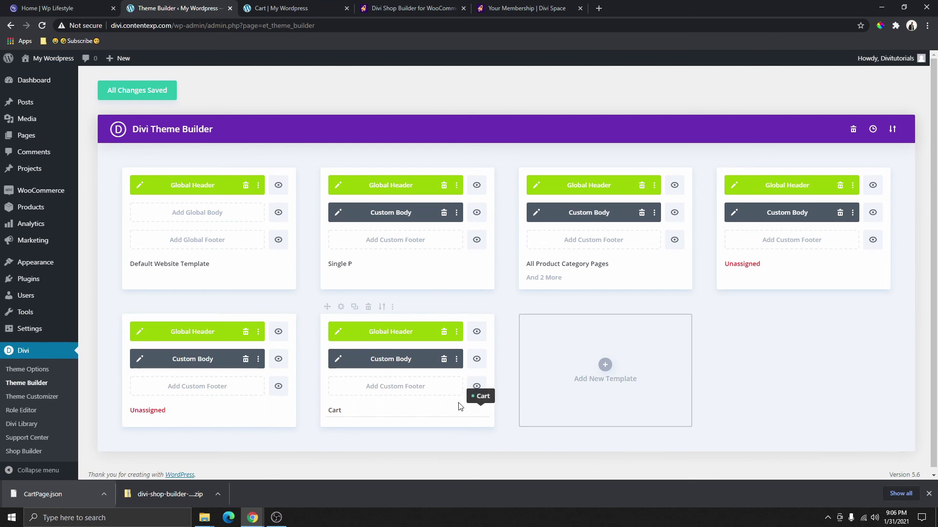
{"action": "left_click", "coordinate": [336, 360]}
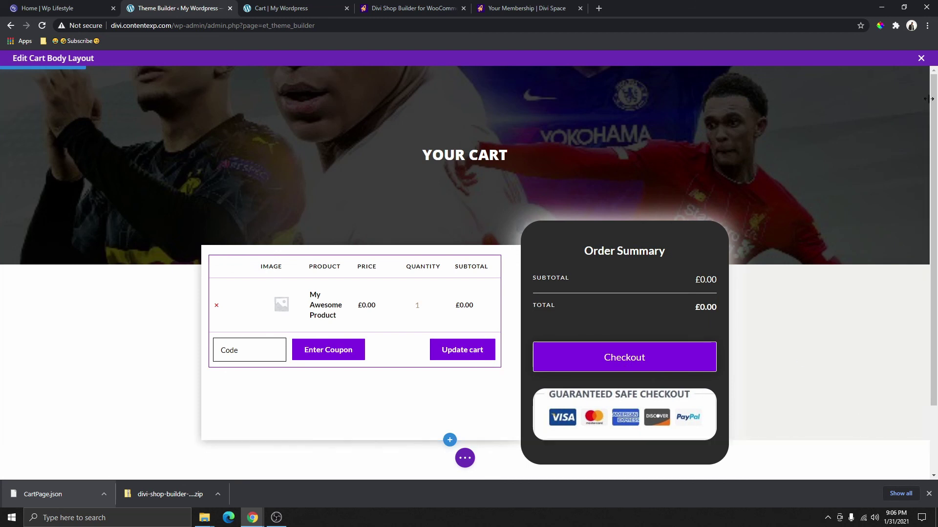
{"action": "left_click", "coordinate": [921, 58]}
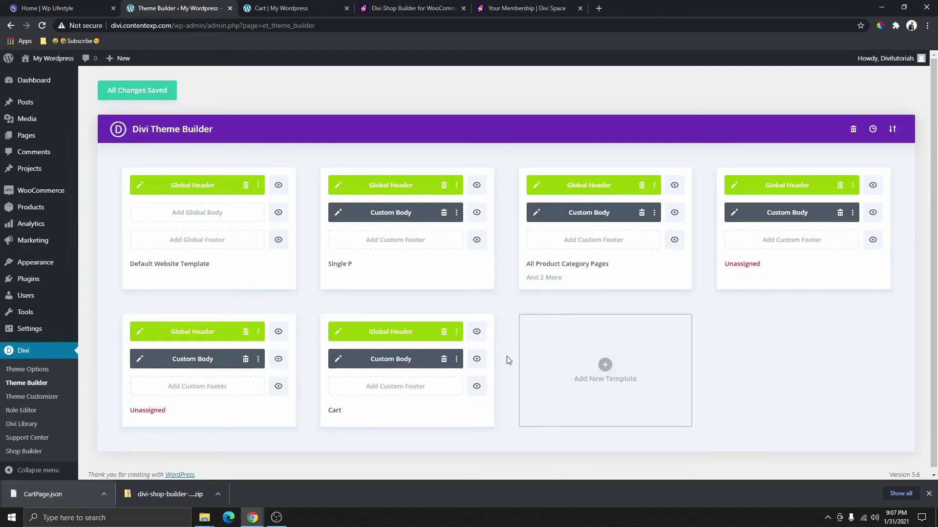